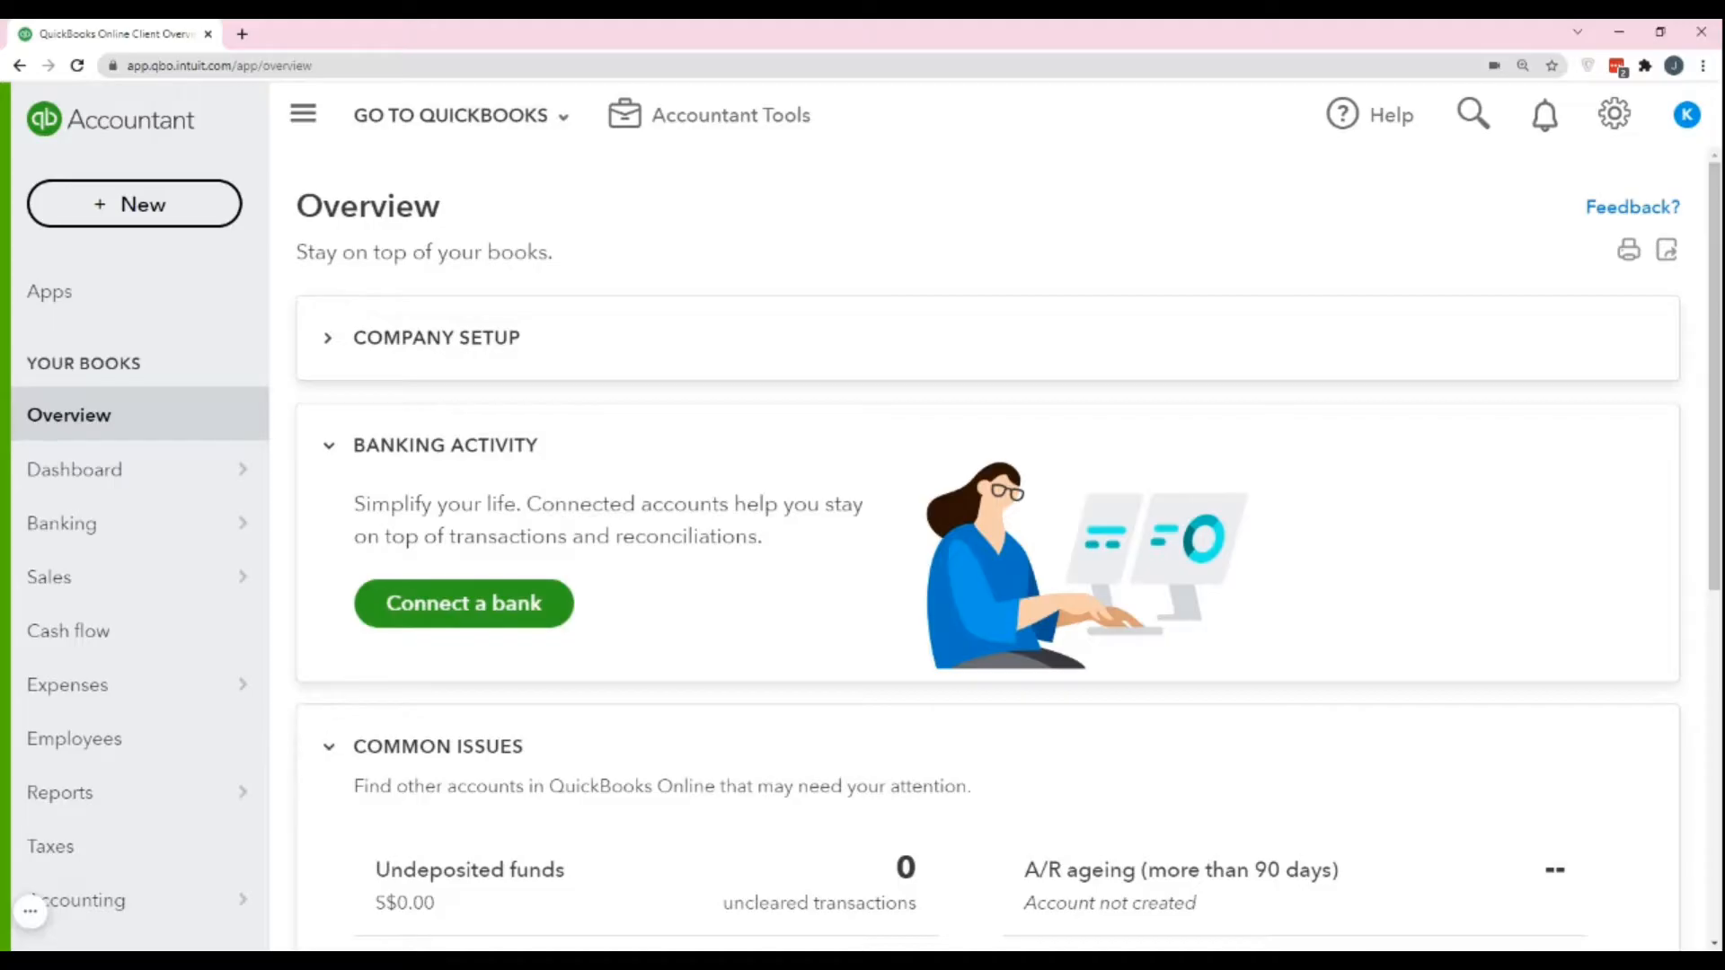
Open the Sales section and look through its All Sales, Invoices and Customers pages.
mouse_move(255, 578)
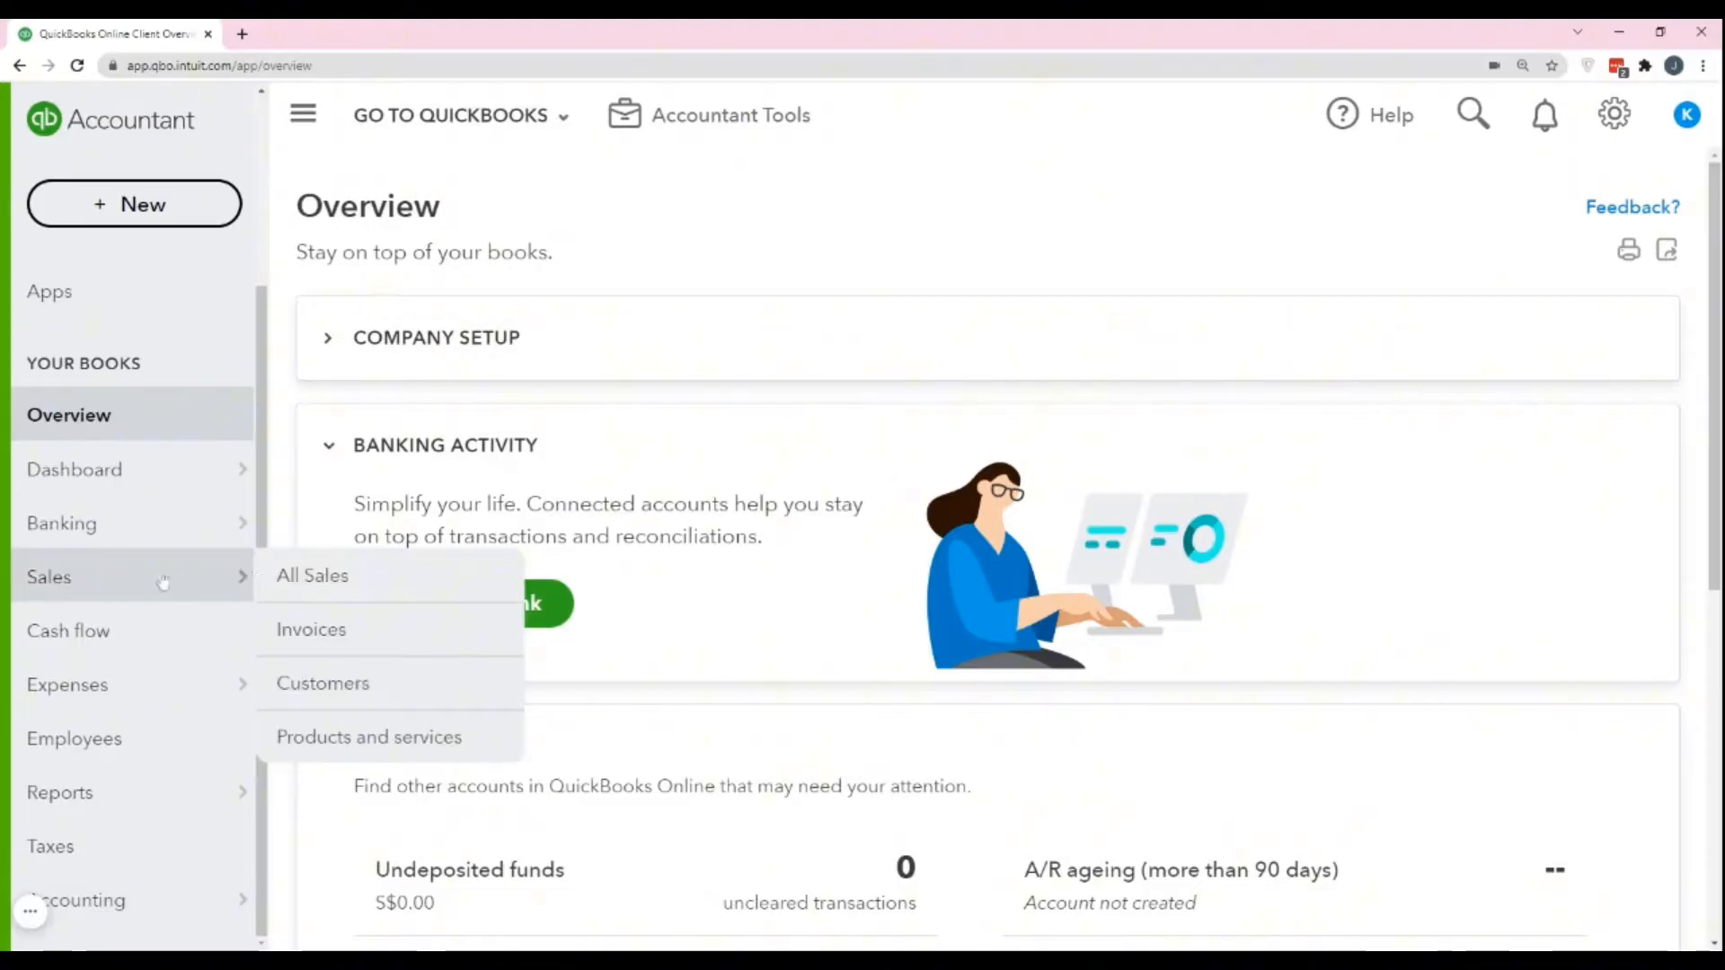
click(80, 591)
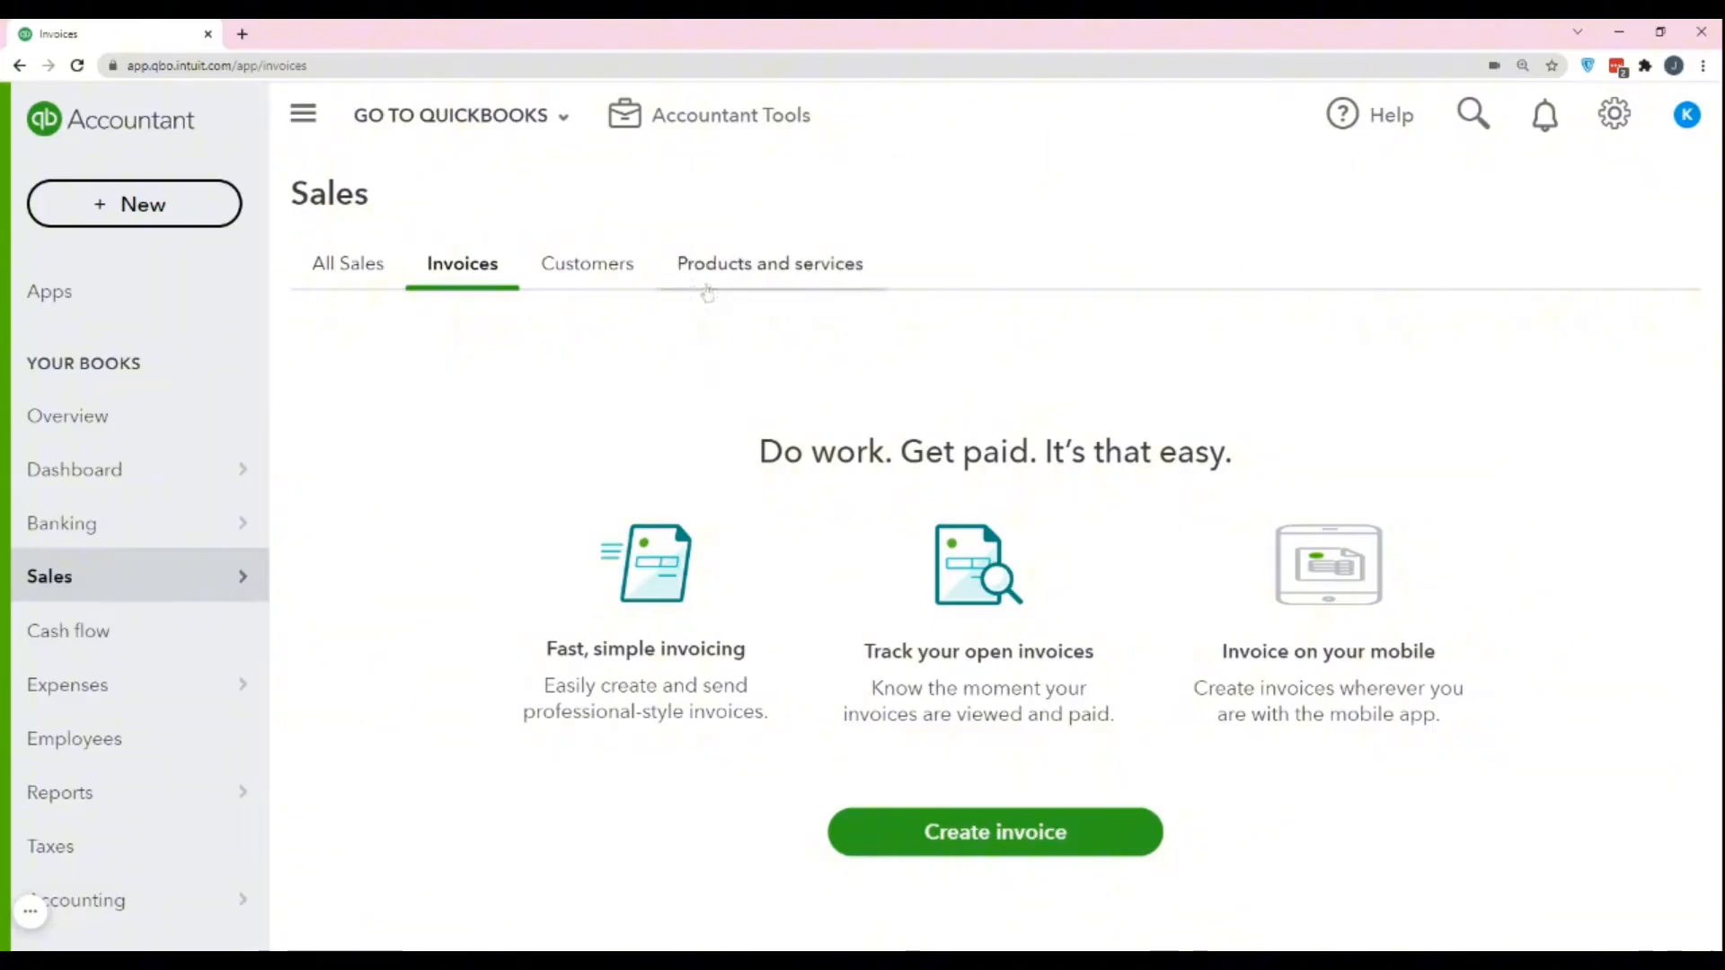
click(354, 268)
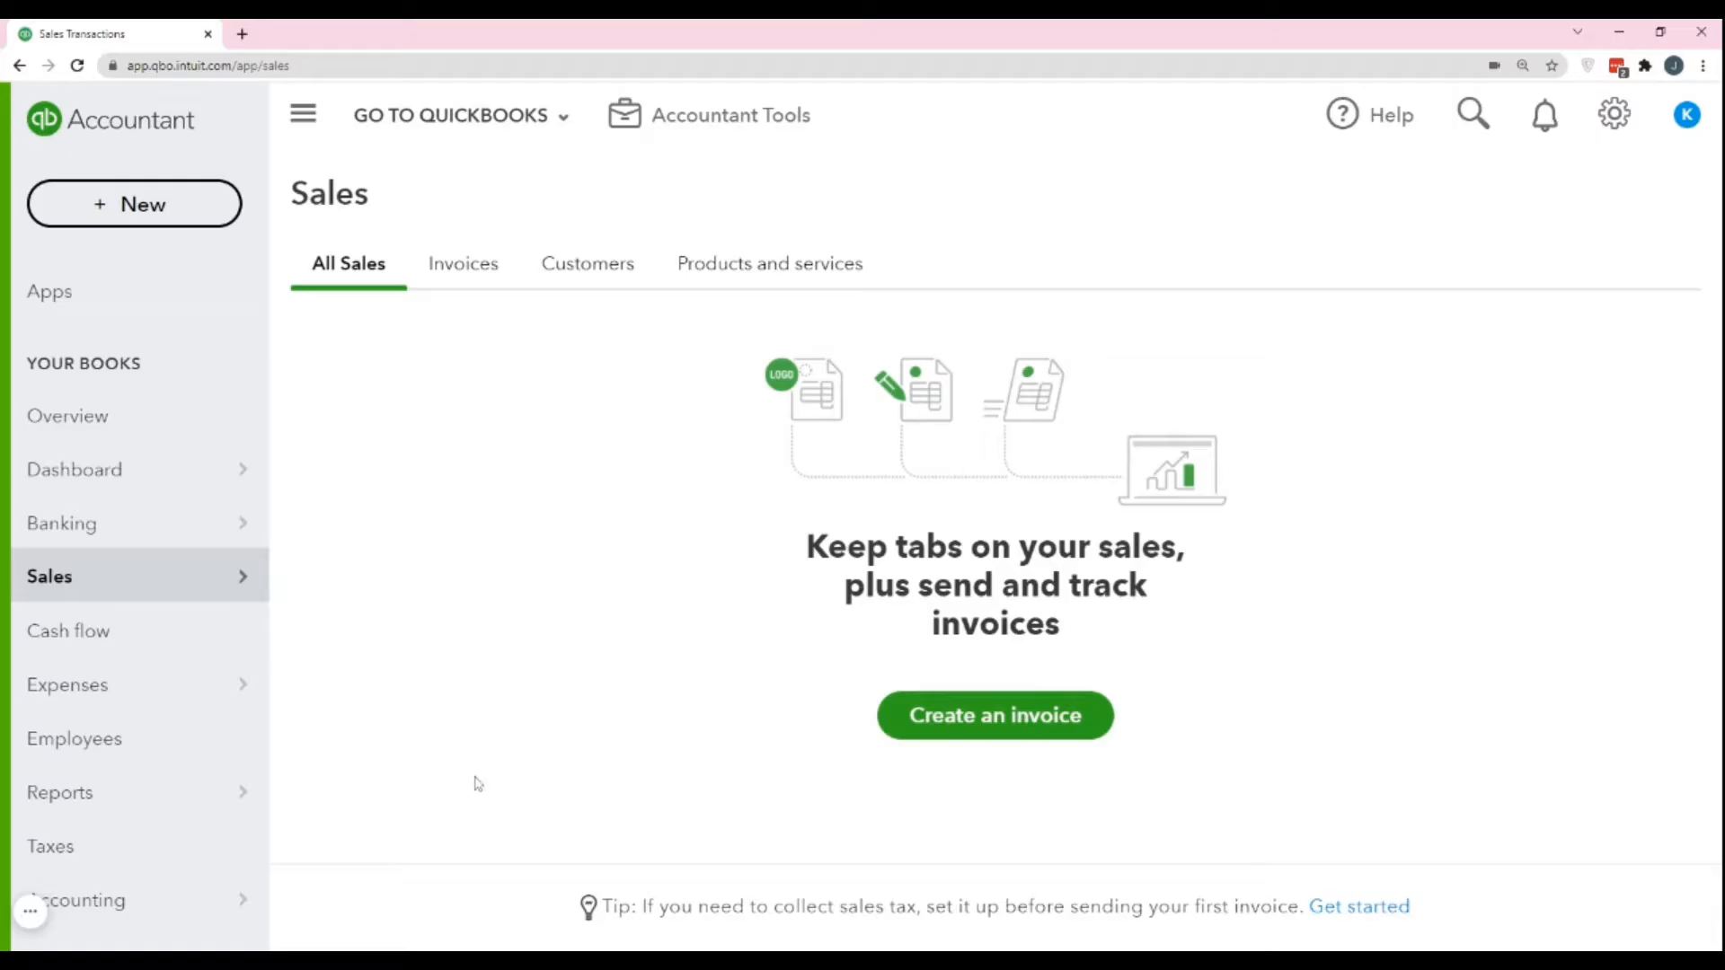
click(439, 274)
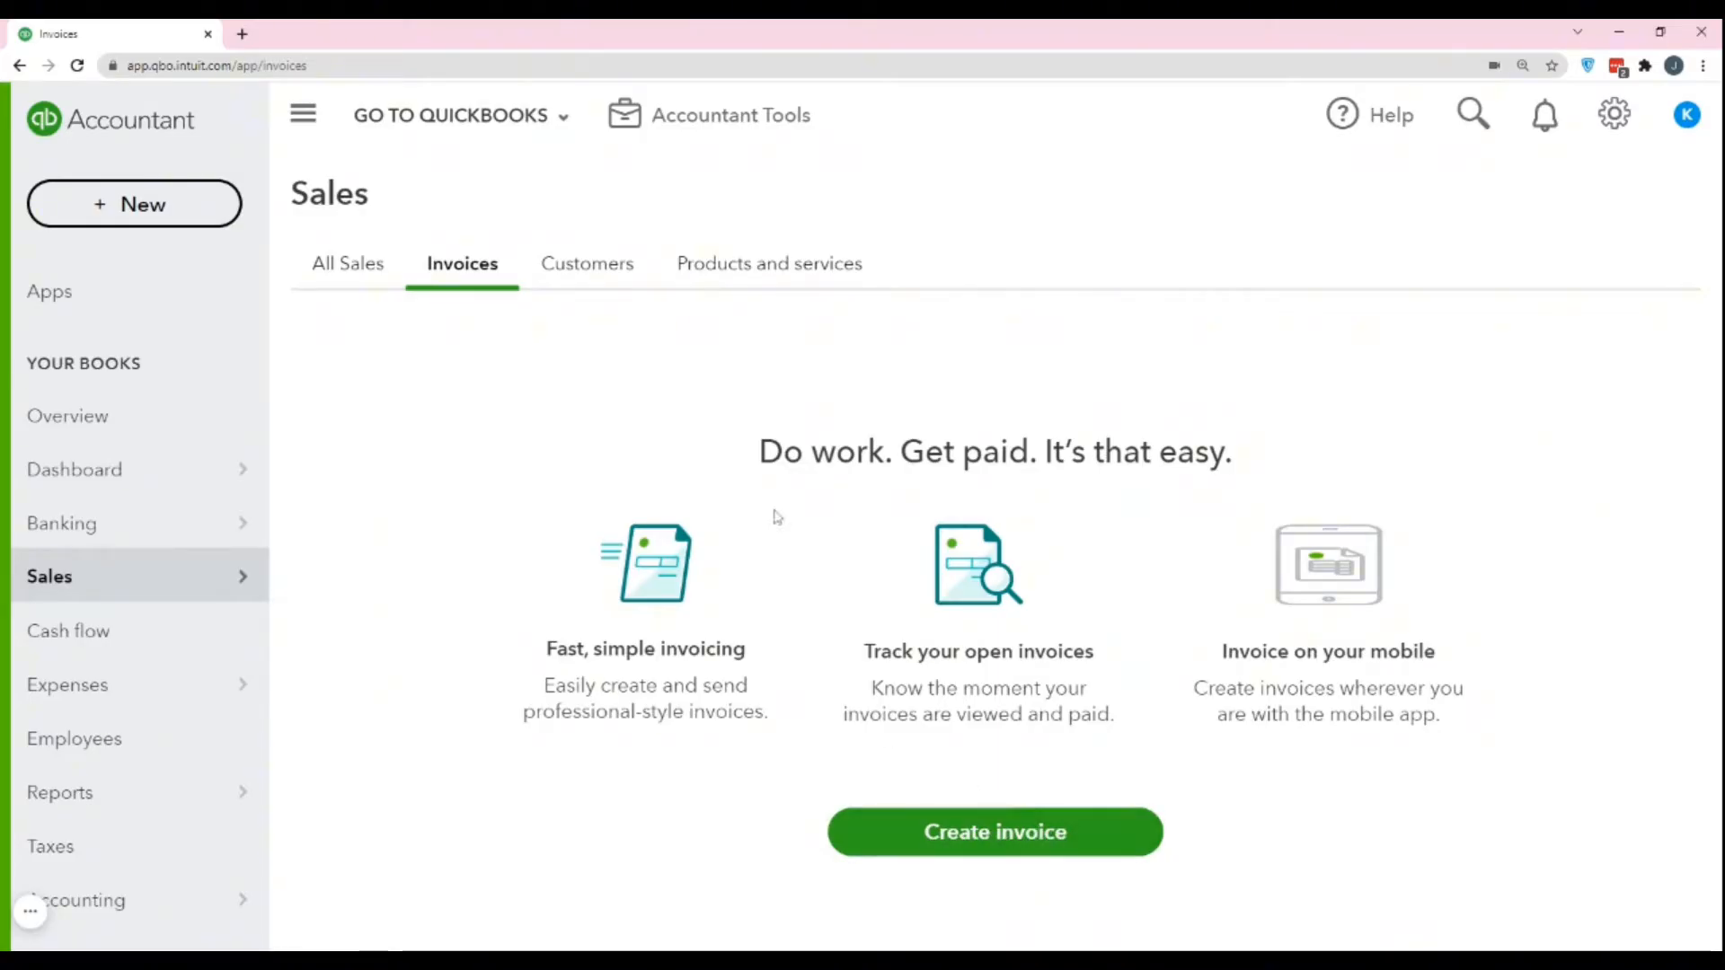
click(582, 278)
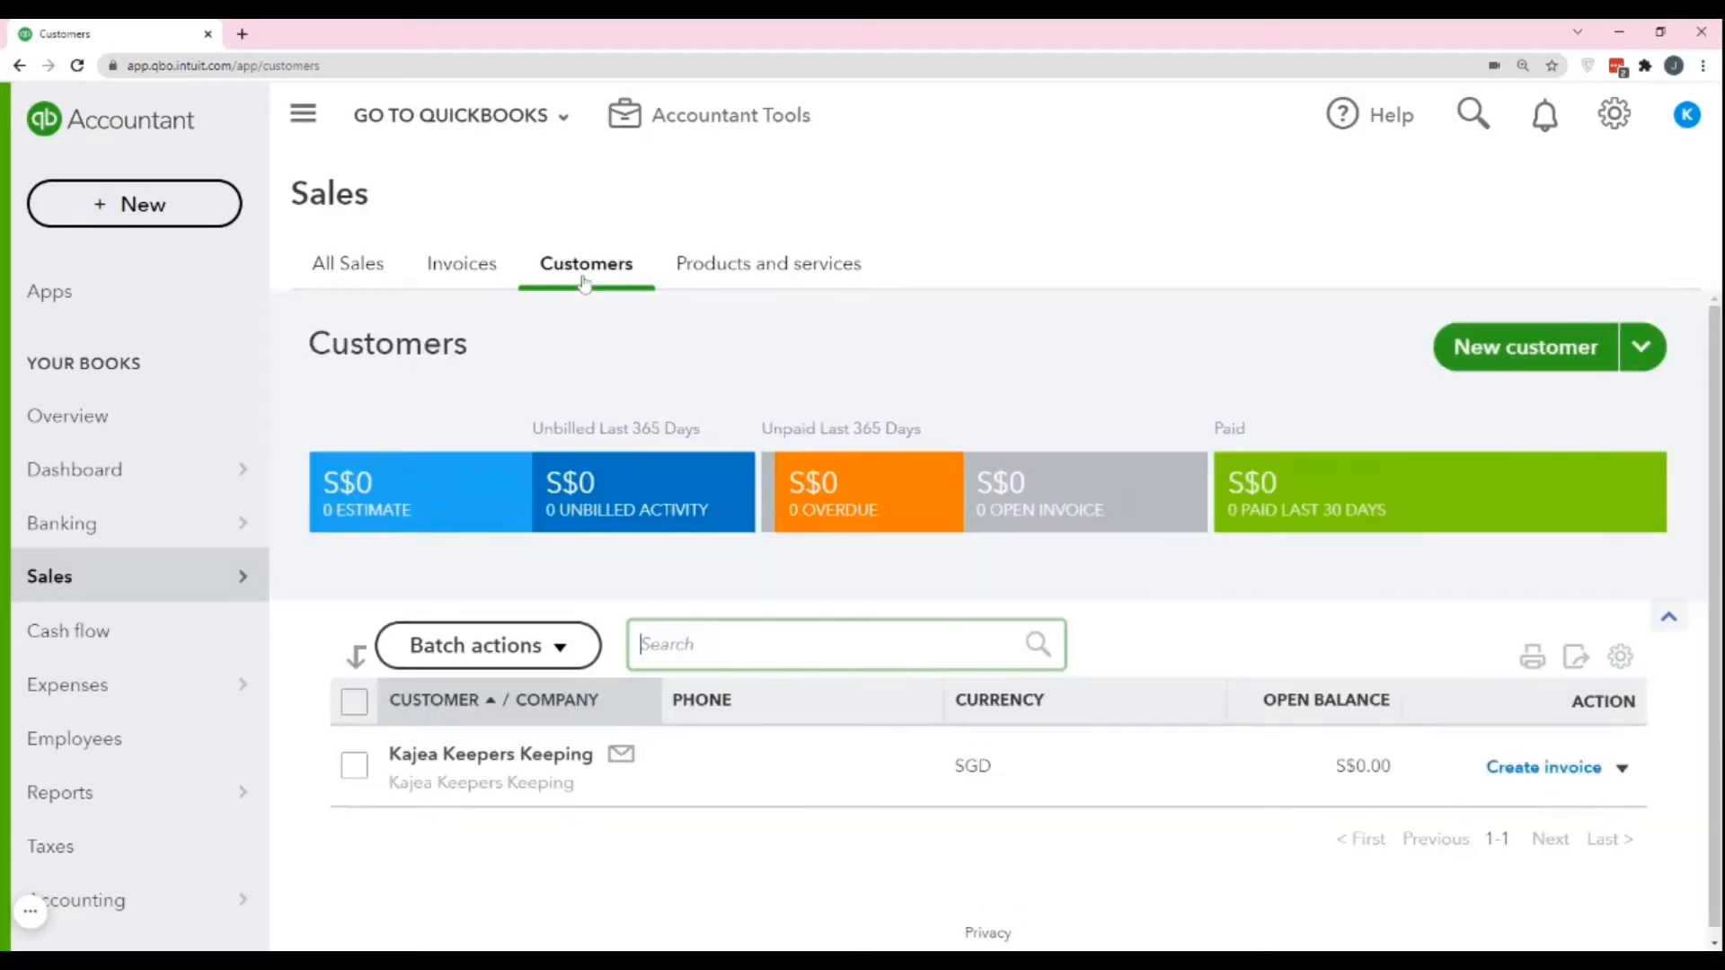
Start a new item of type Service in the Products and services list.
click(793, 269)
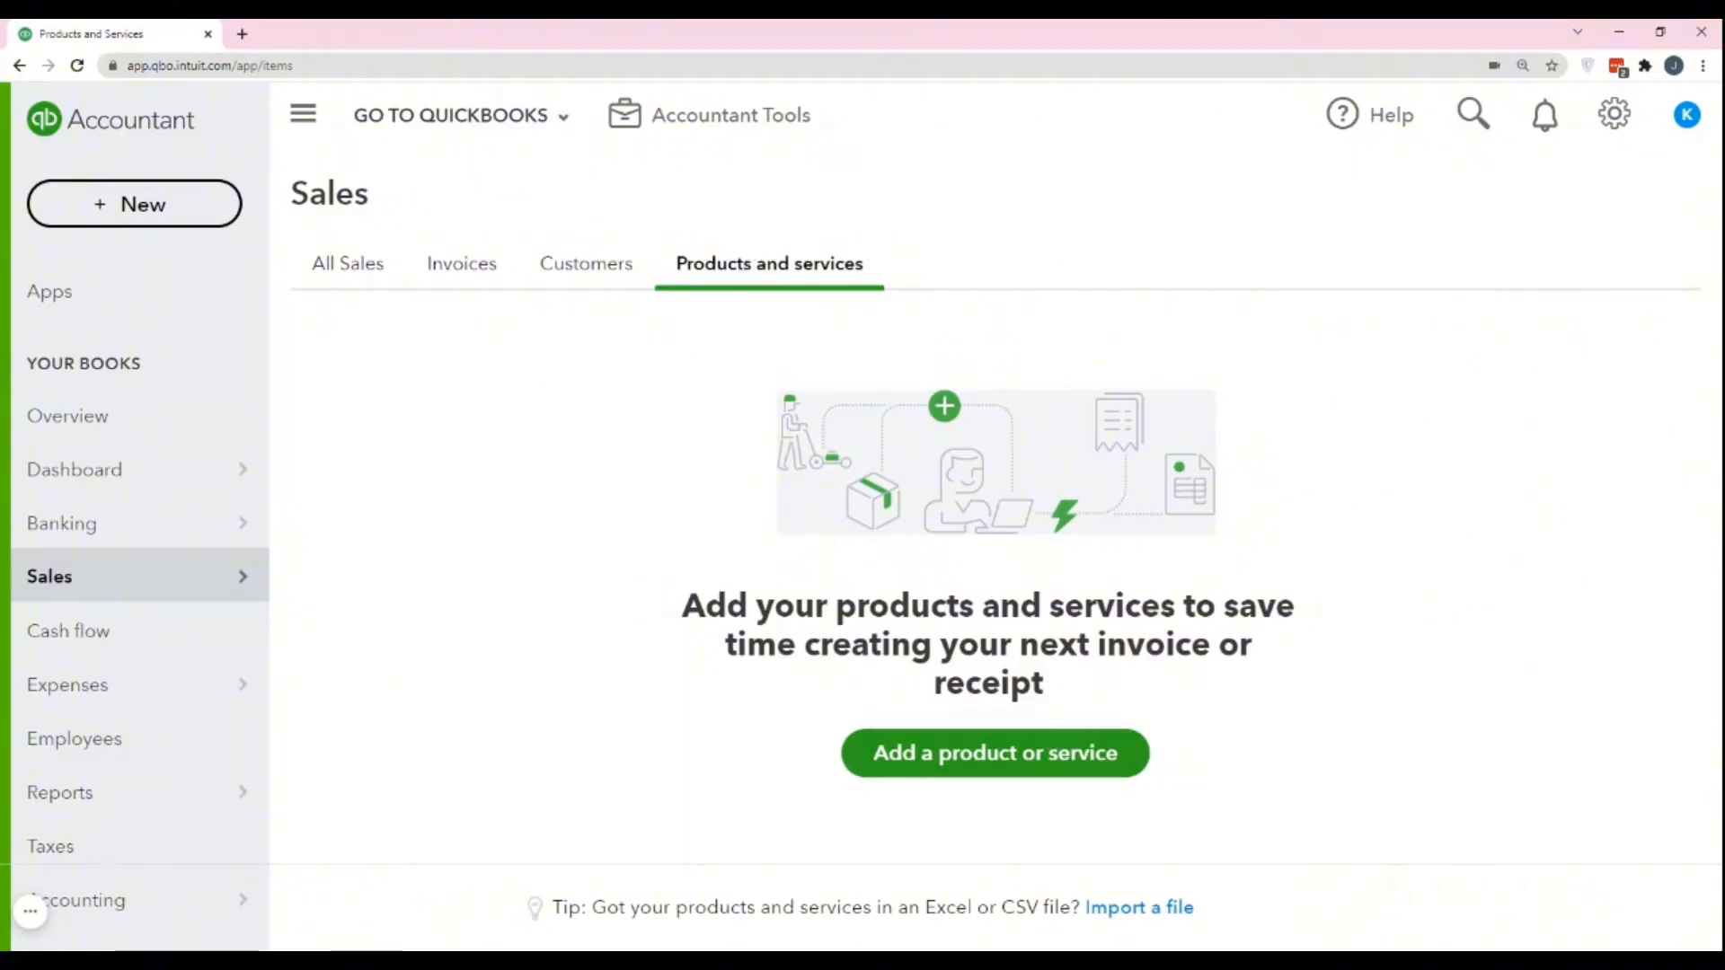
click(1010, 771)
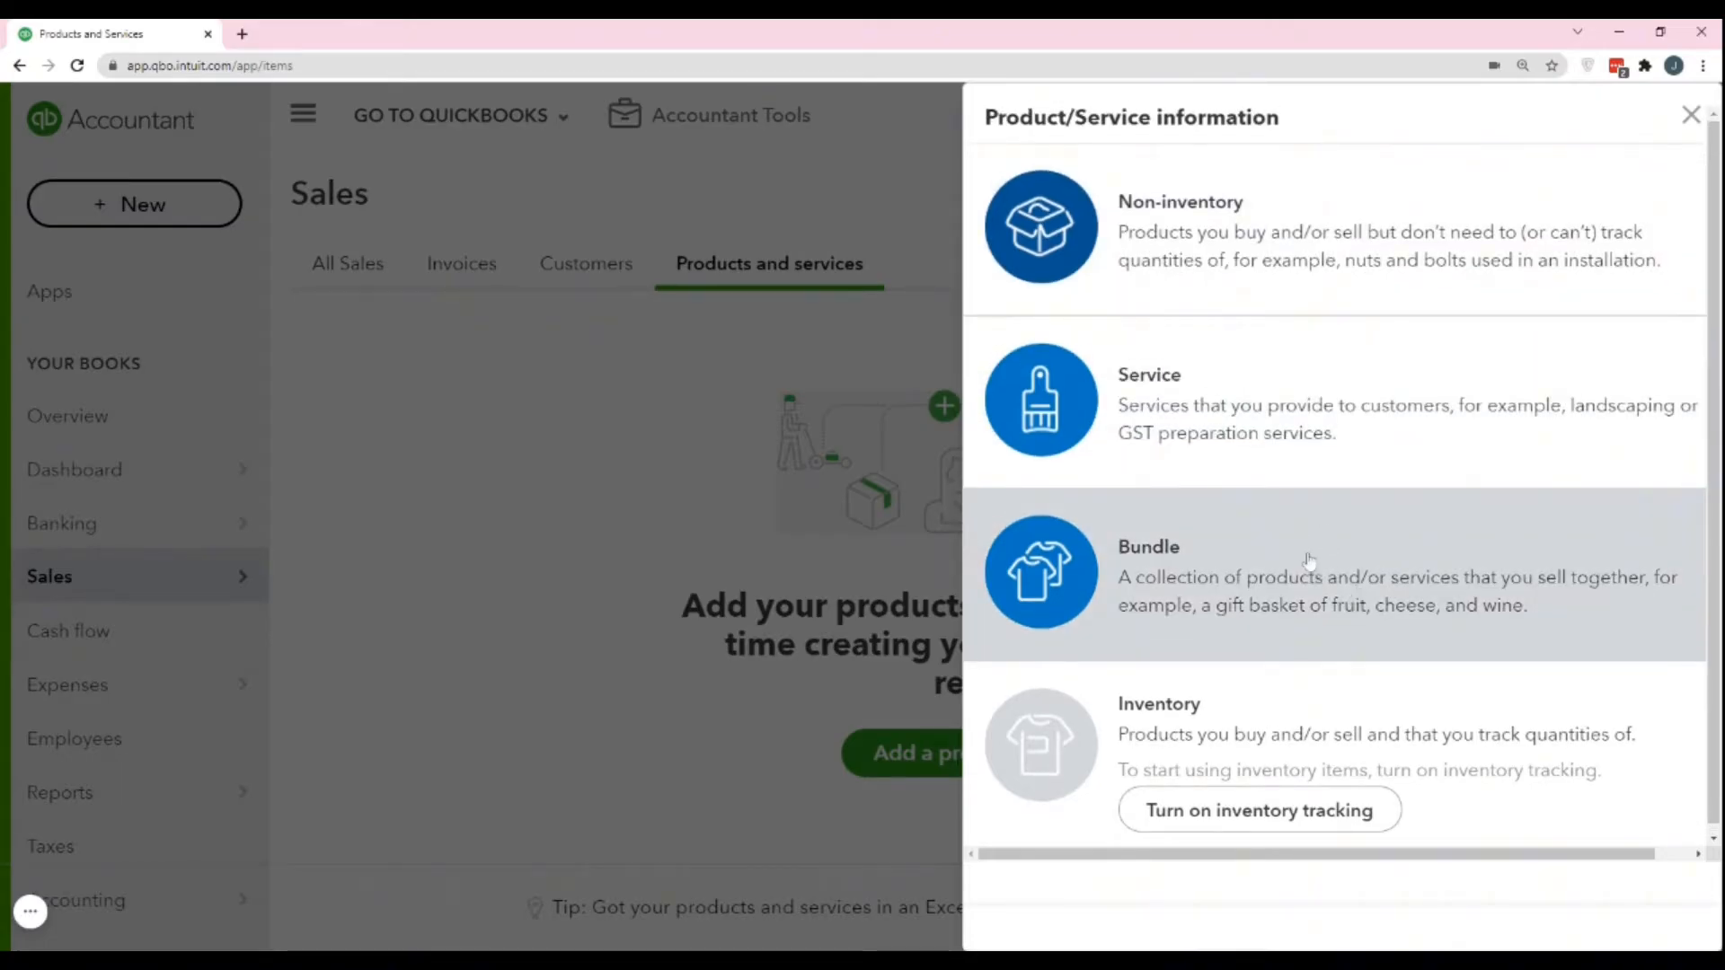
click(1201, 446)
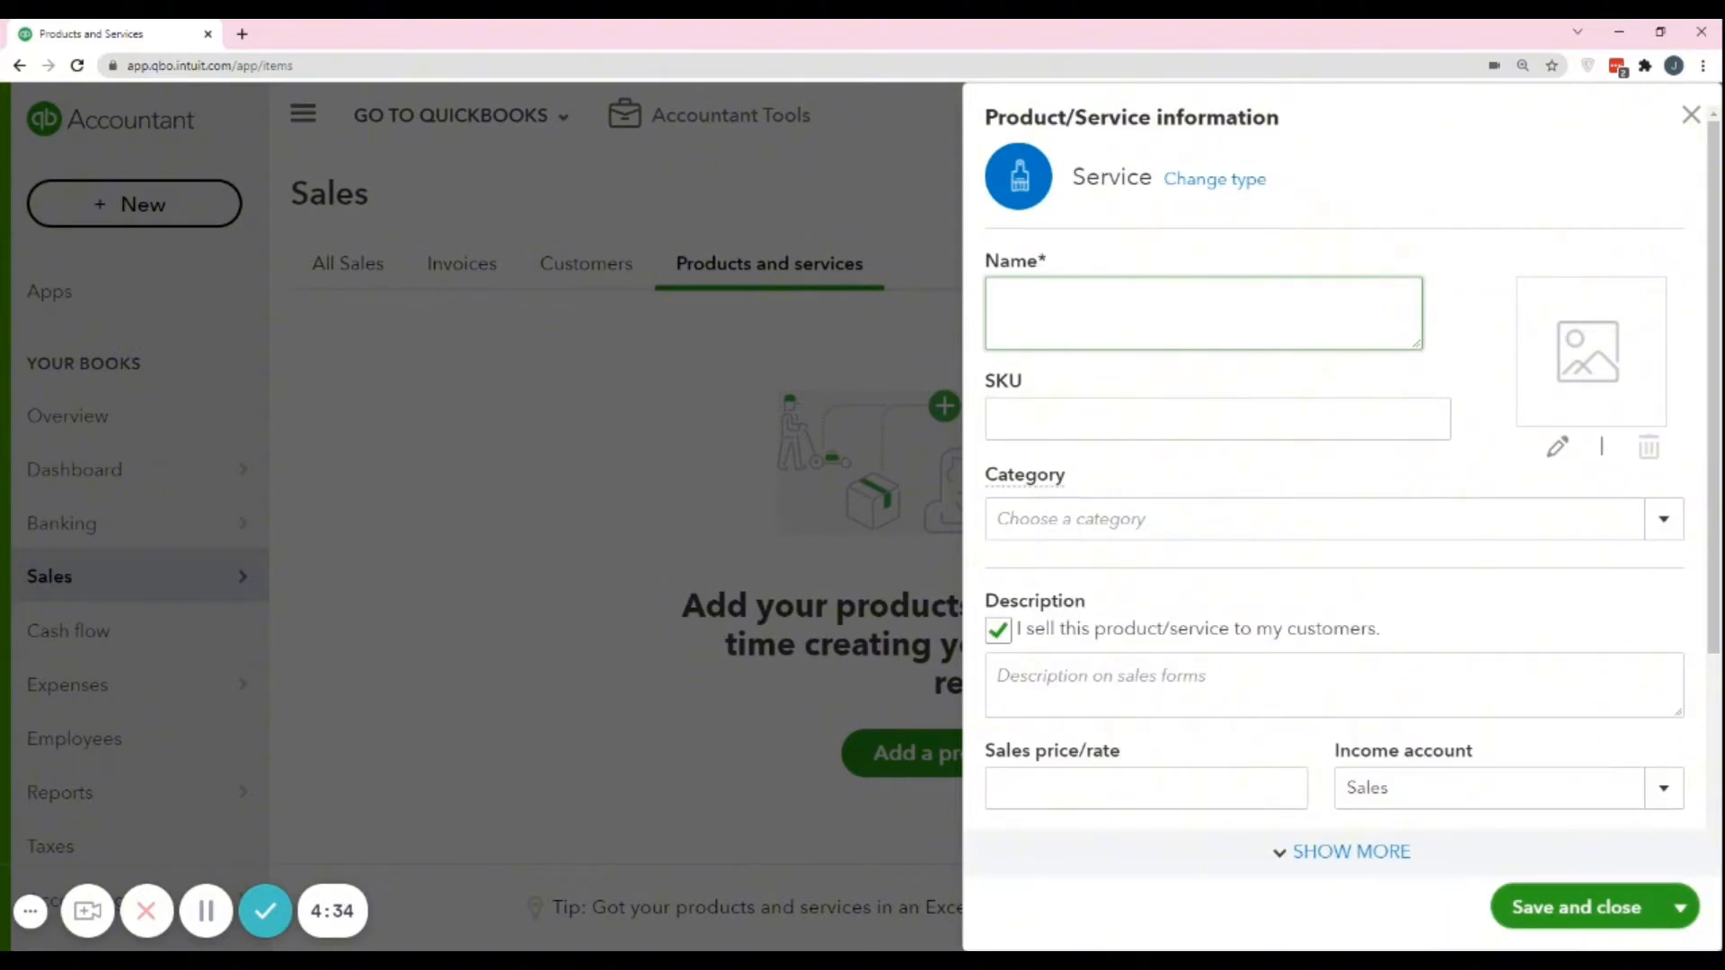
Name the new service "Bookkeeping Fee" and leave its SKU blank.
double_click(1041, 261)
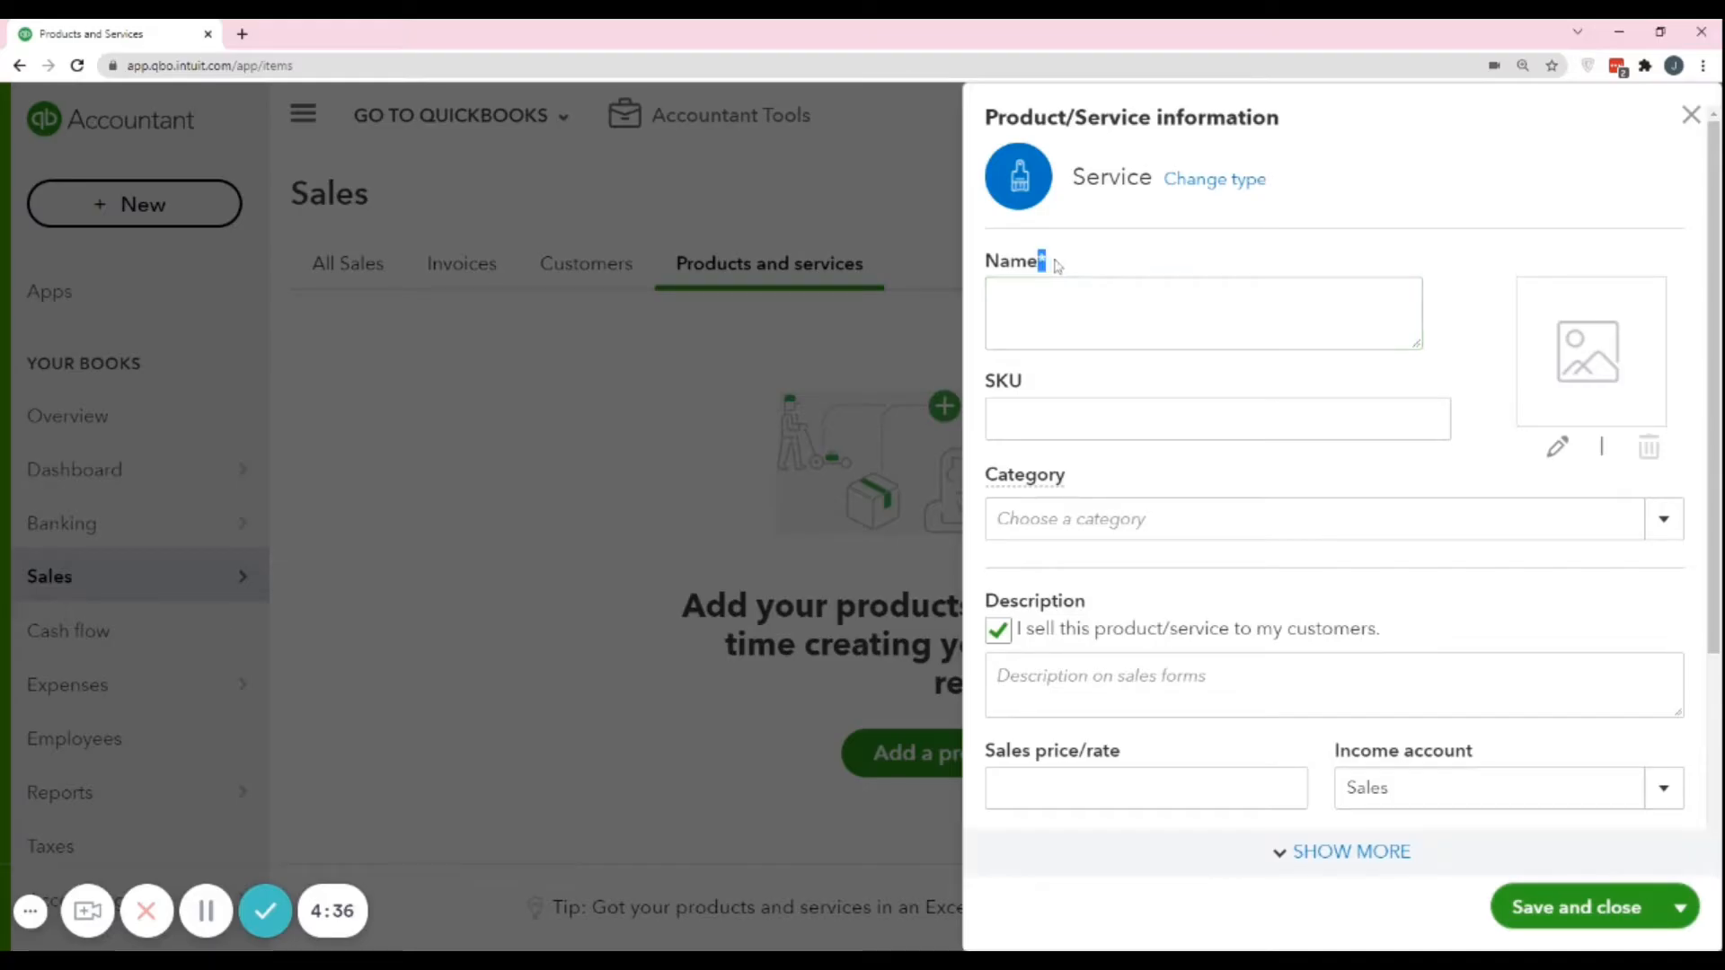
click(1204, 313)
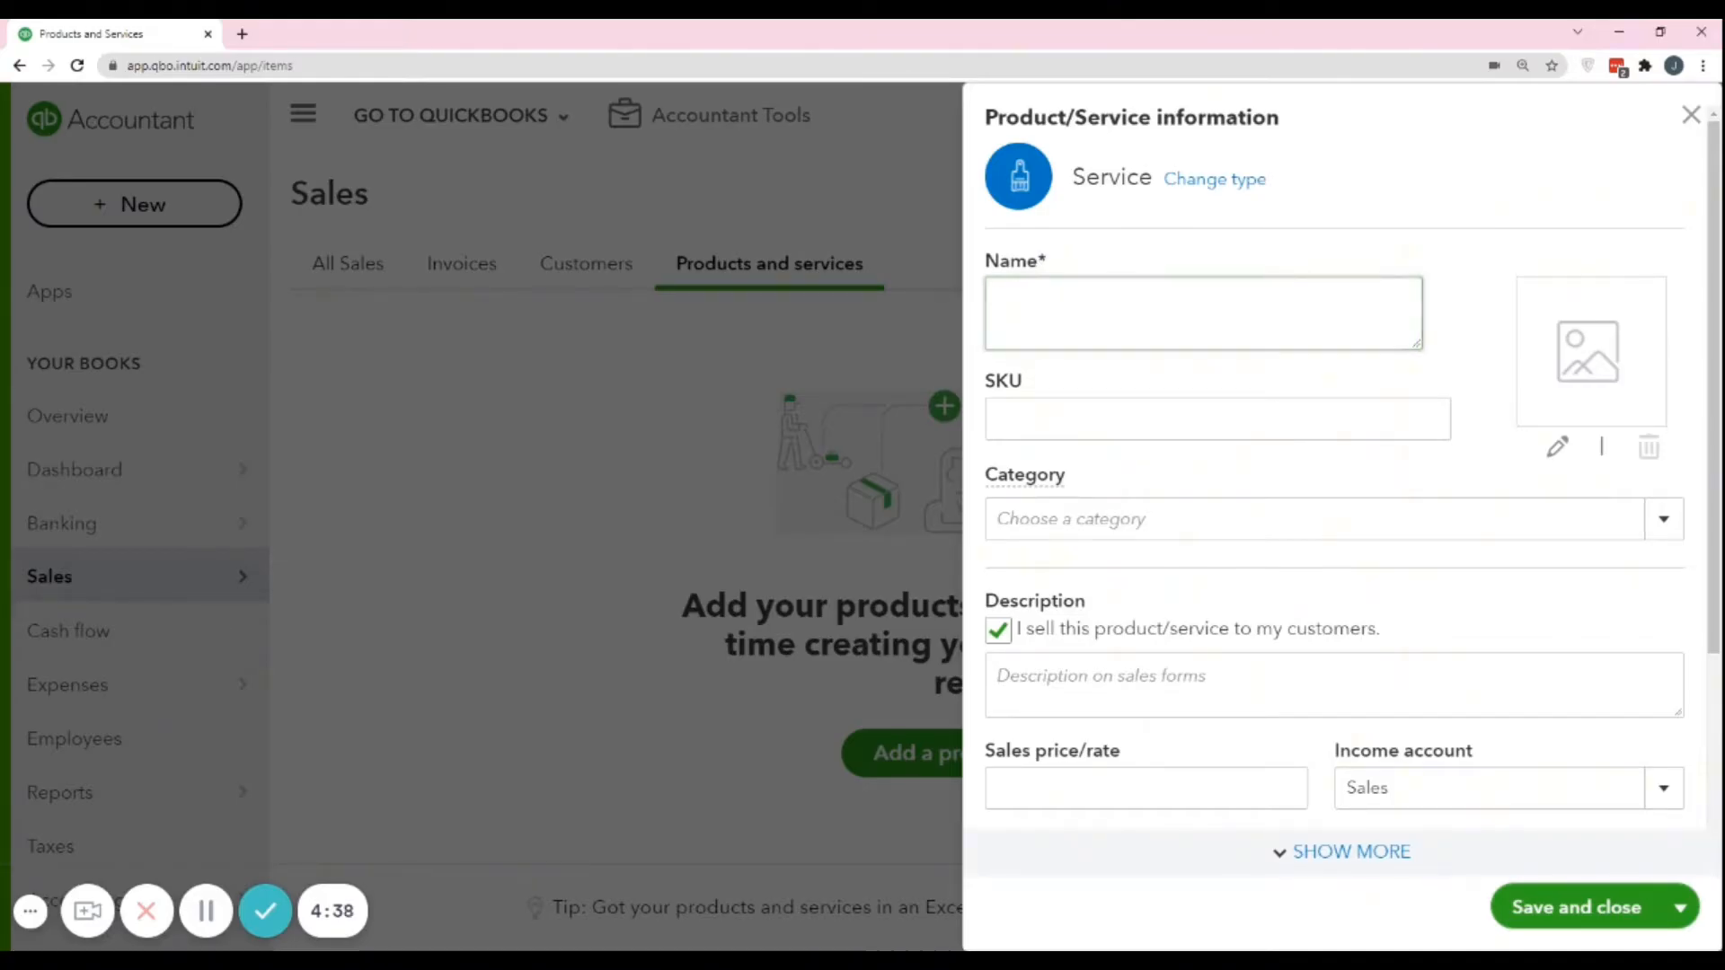
text(Bookkeeping Ser)
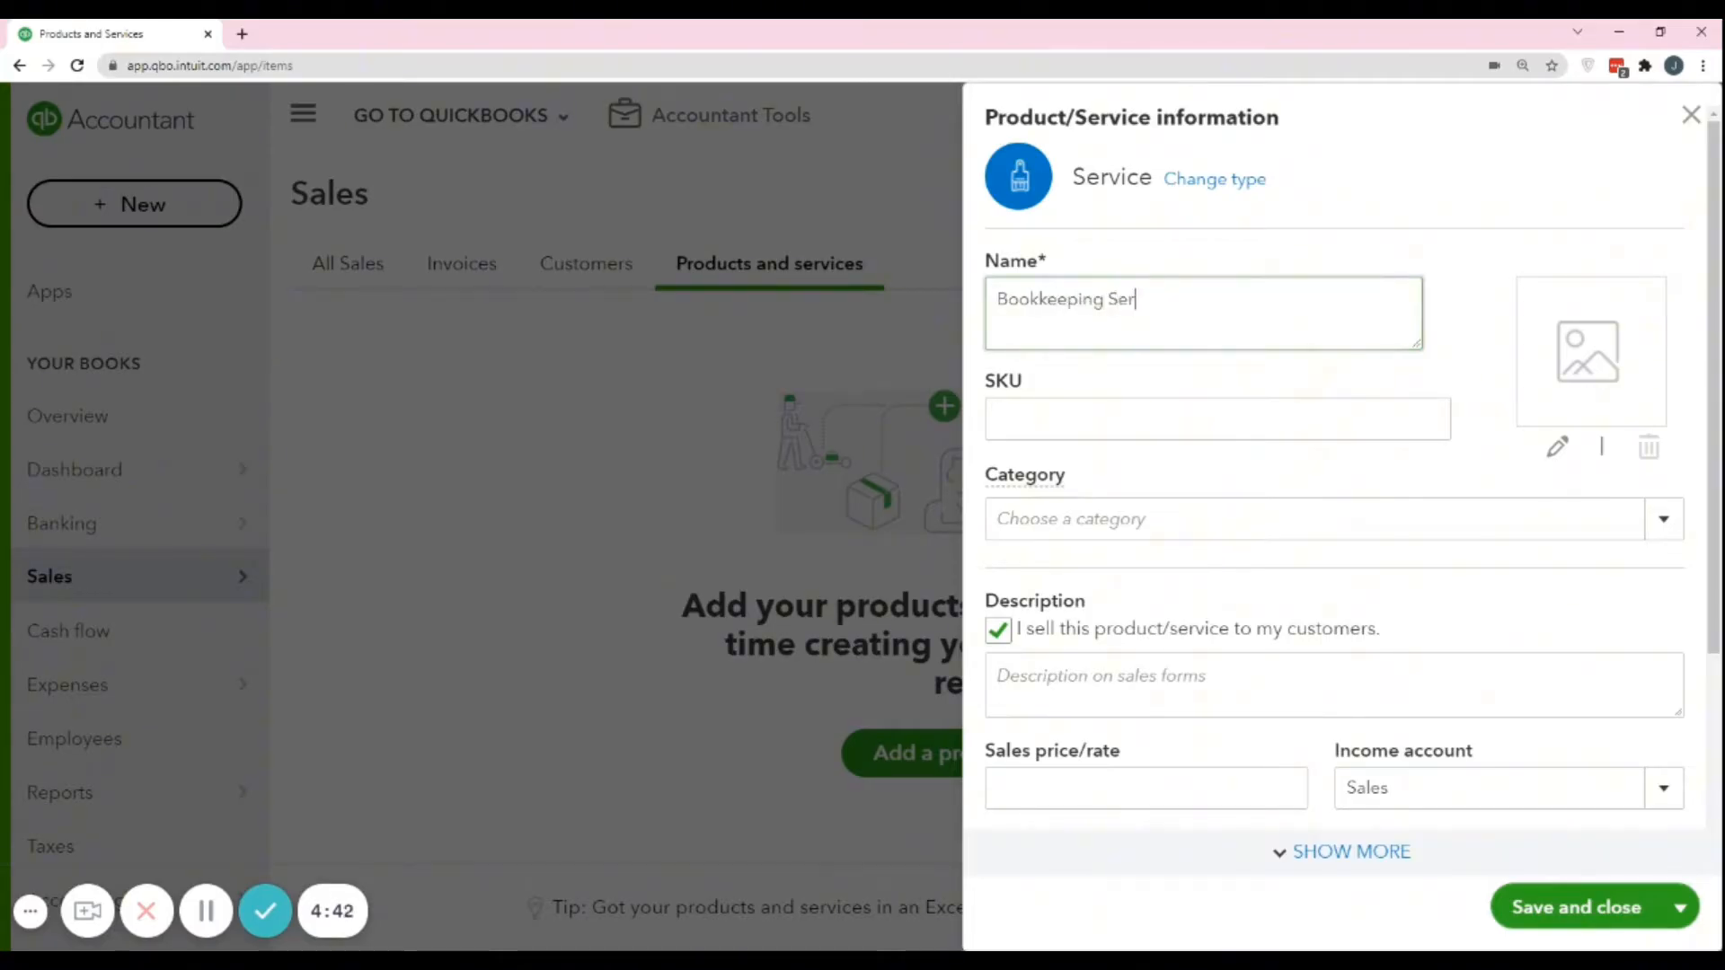
text(vice)
key(ctrl+shift+Left)
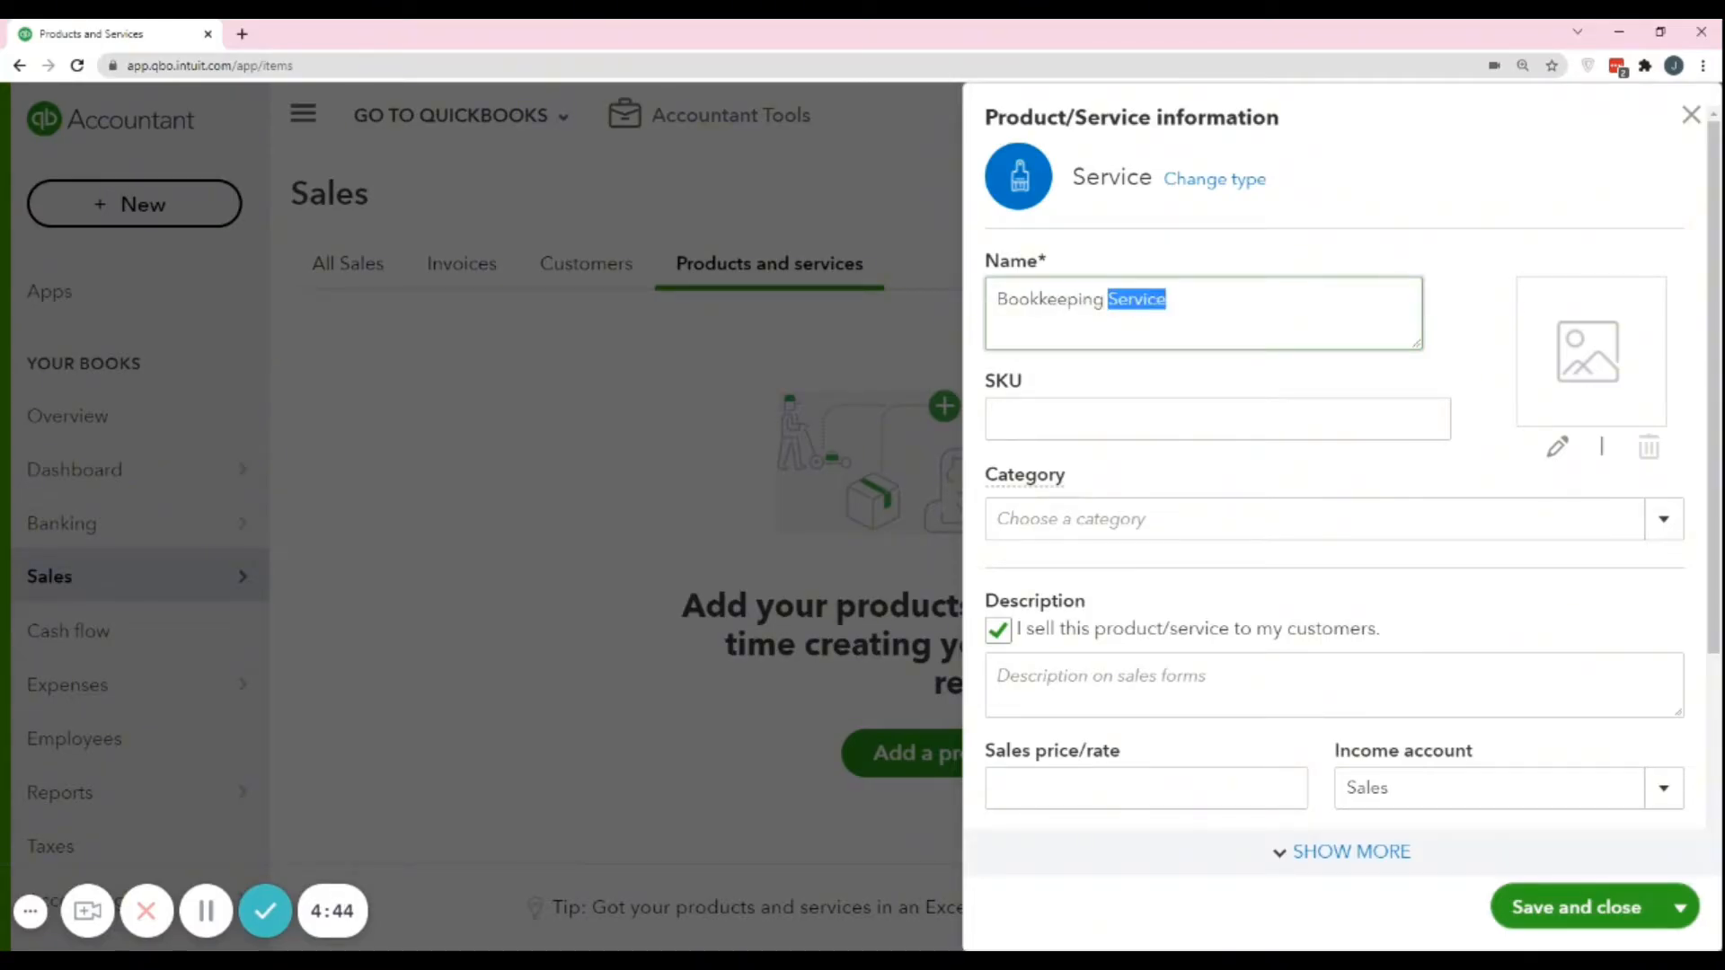
text(Fee)
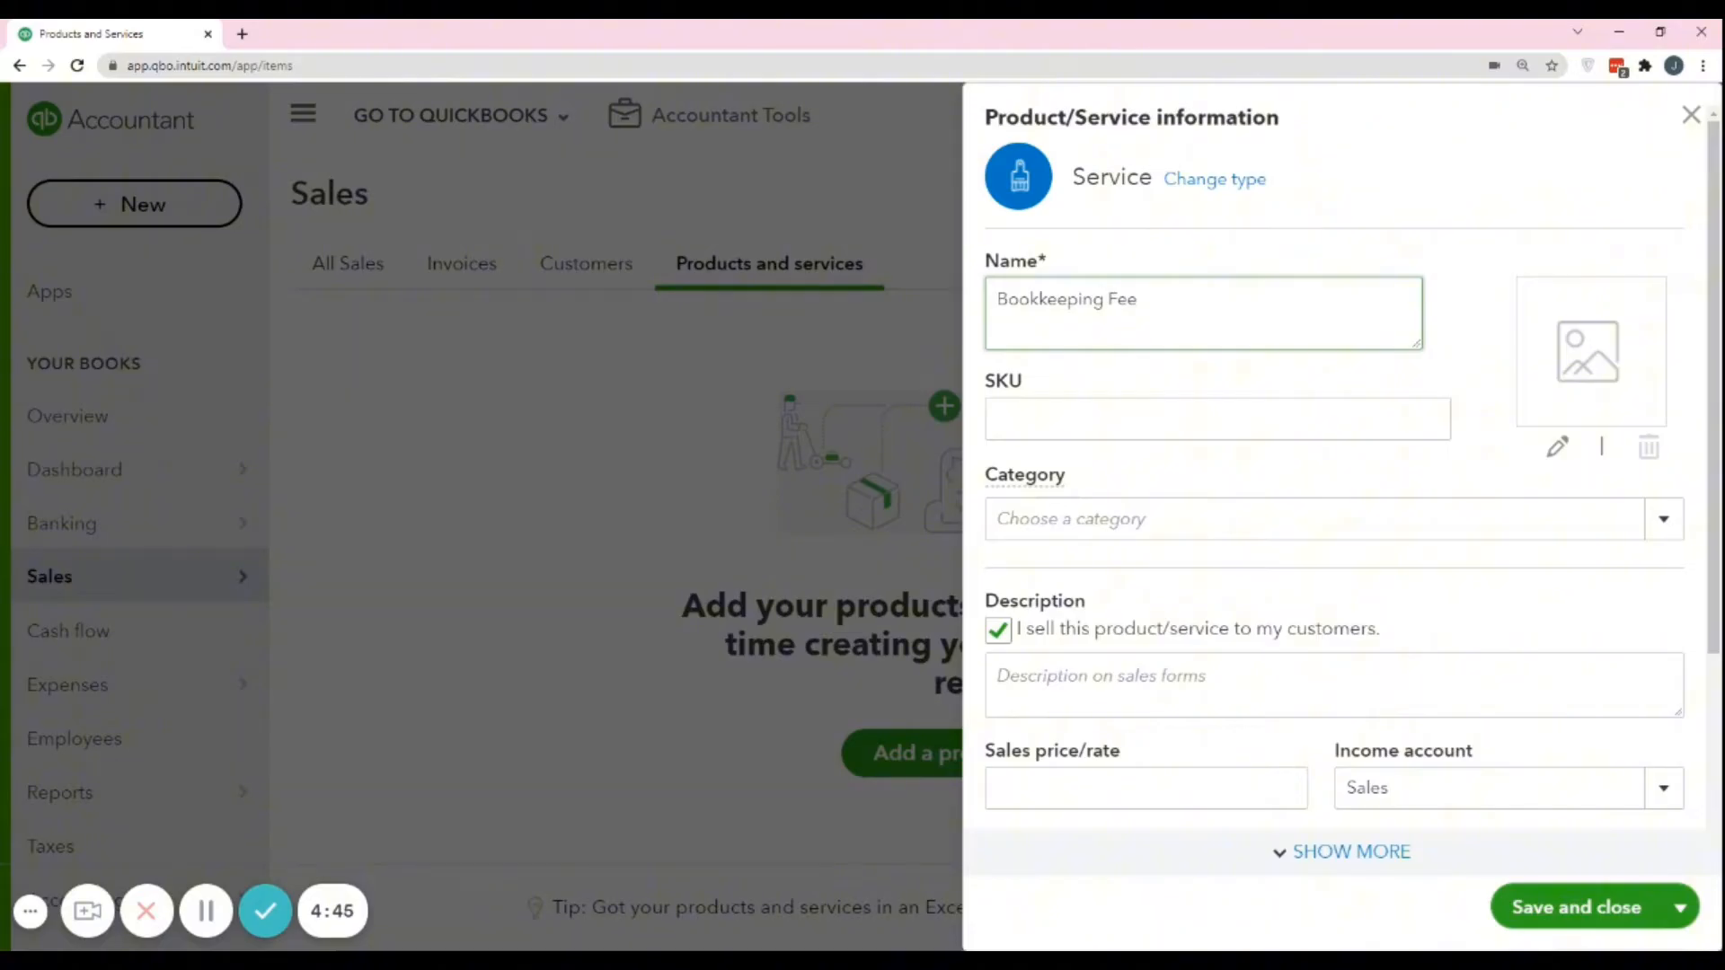
click(1080, 393)
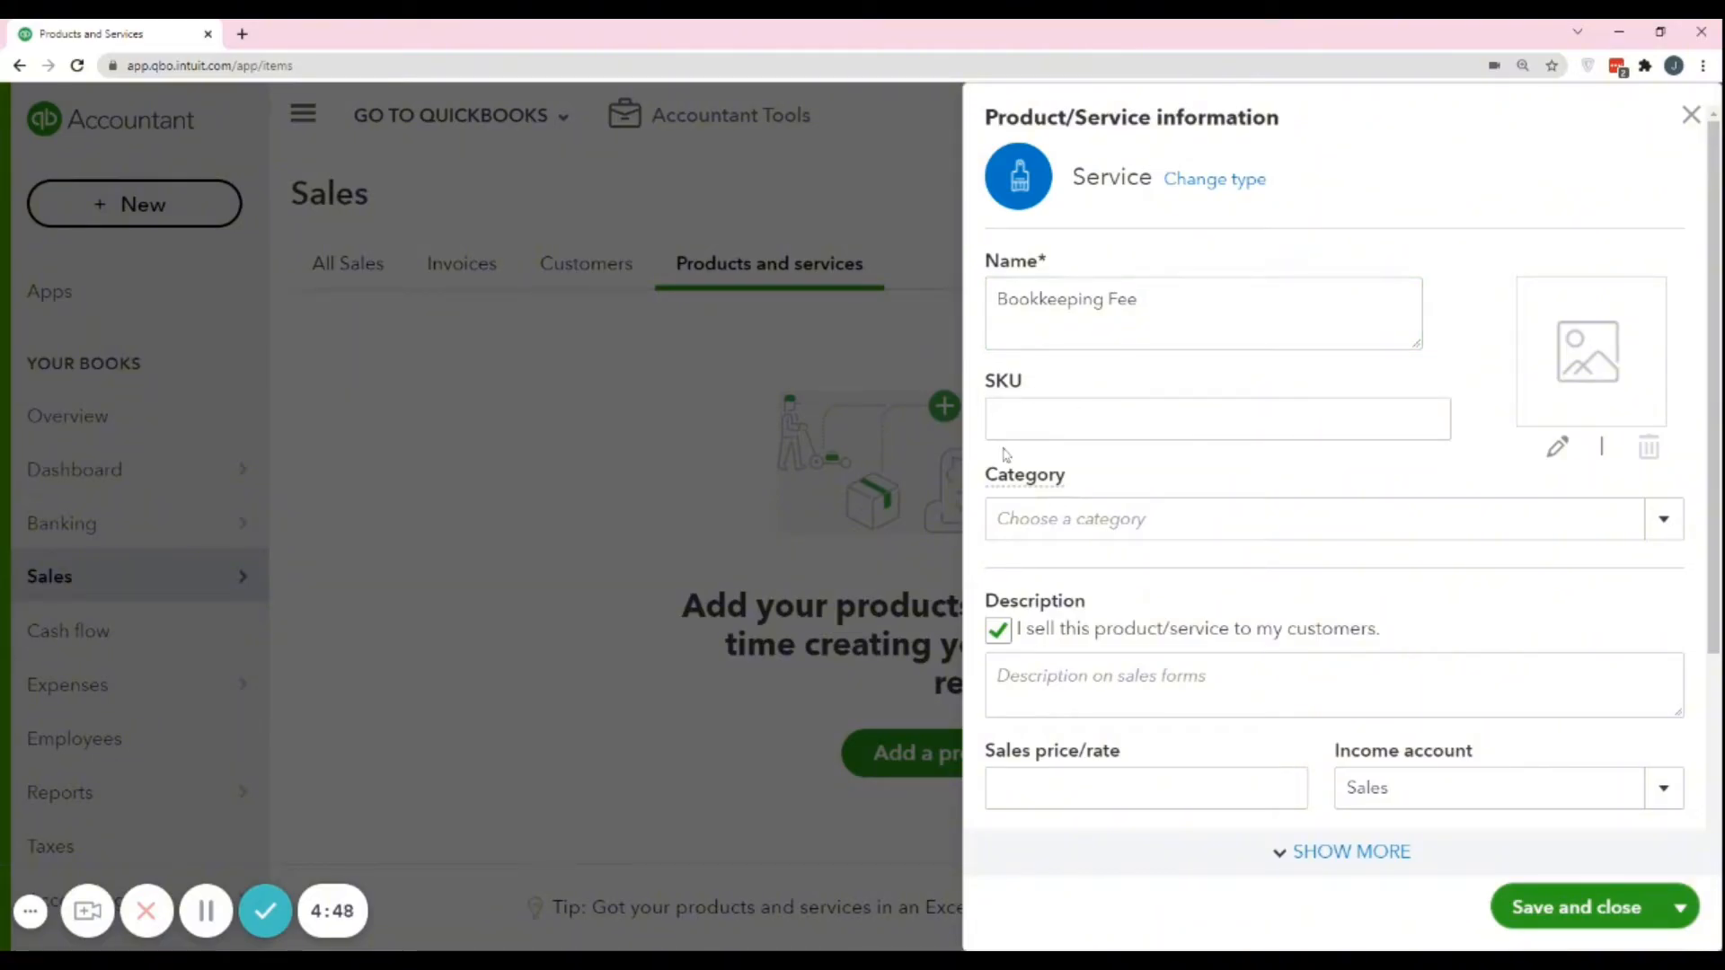
click(1010, 415)
Create a new category named "Bookkeeping Income" and assign it to the service.
click(996, 519)
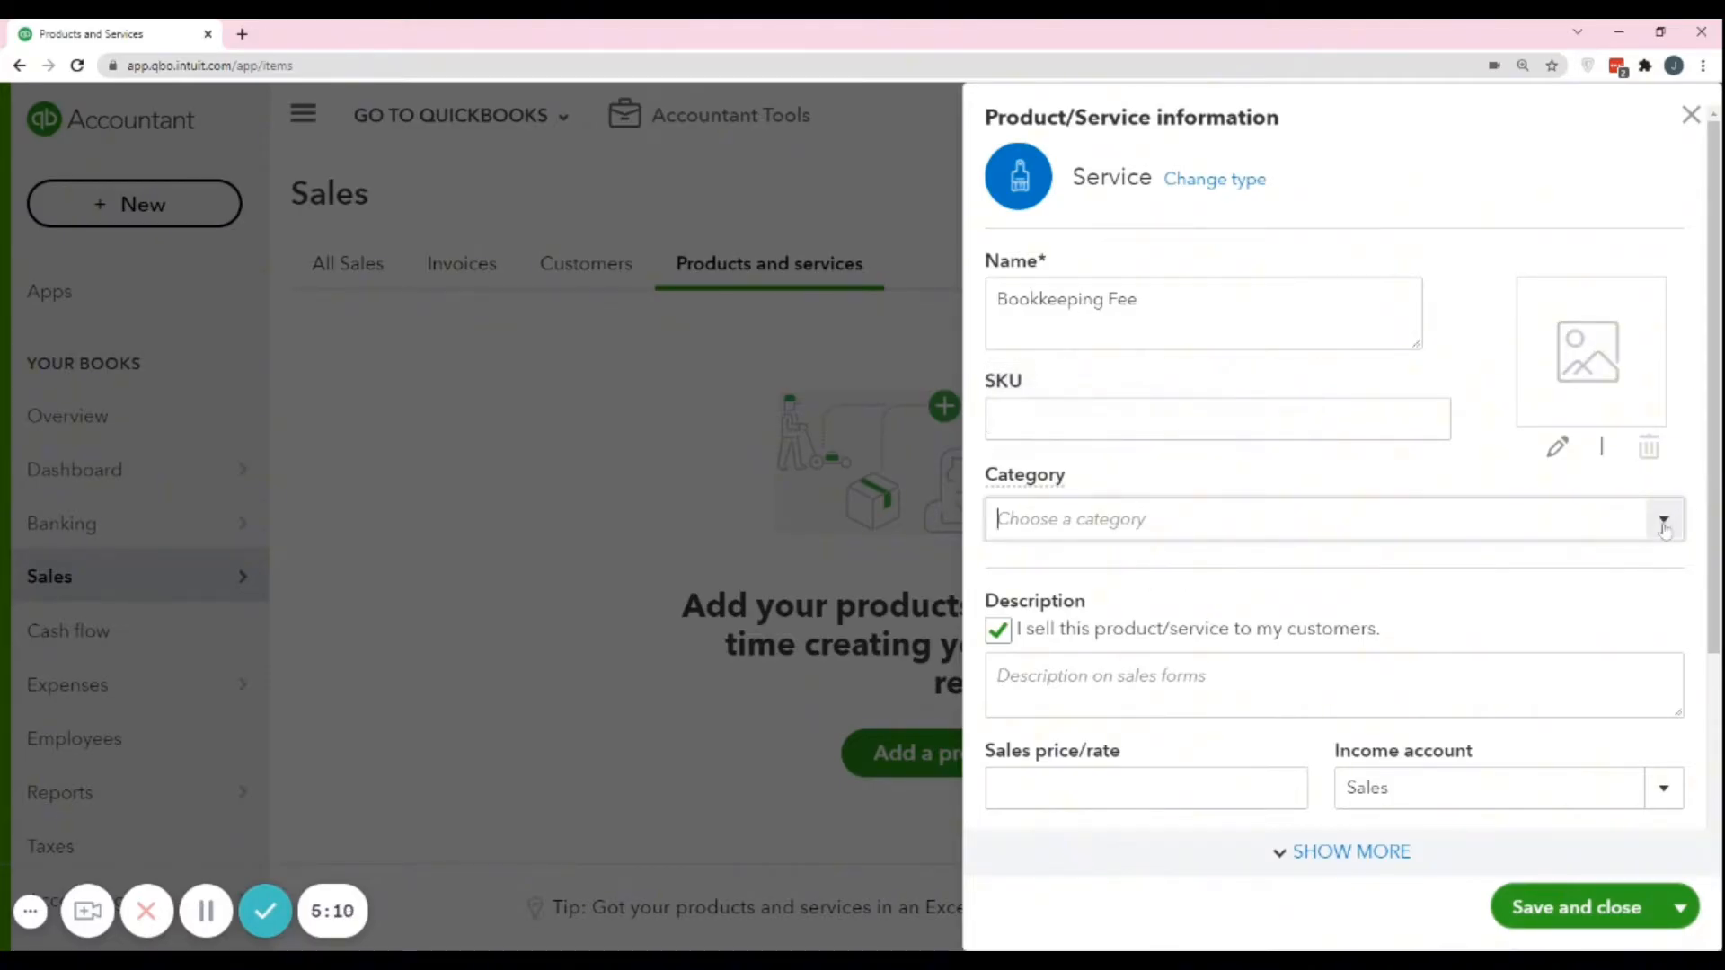
text(Sa)
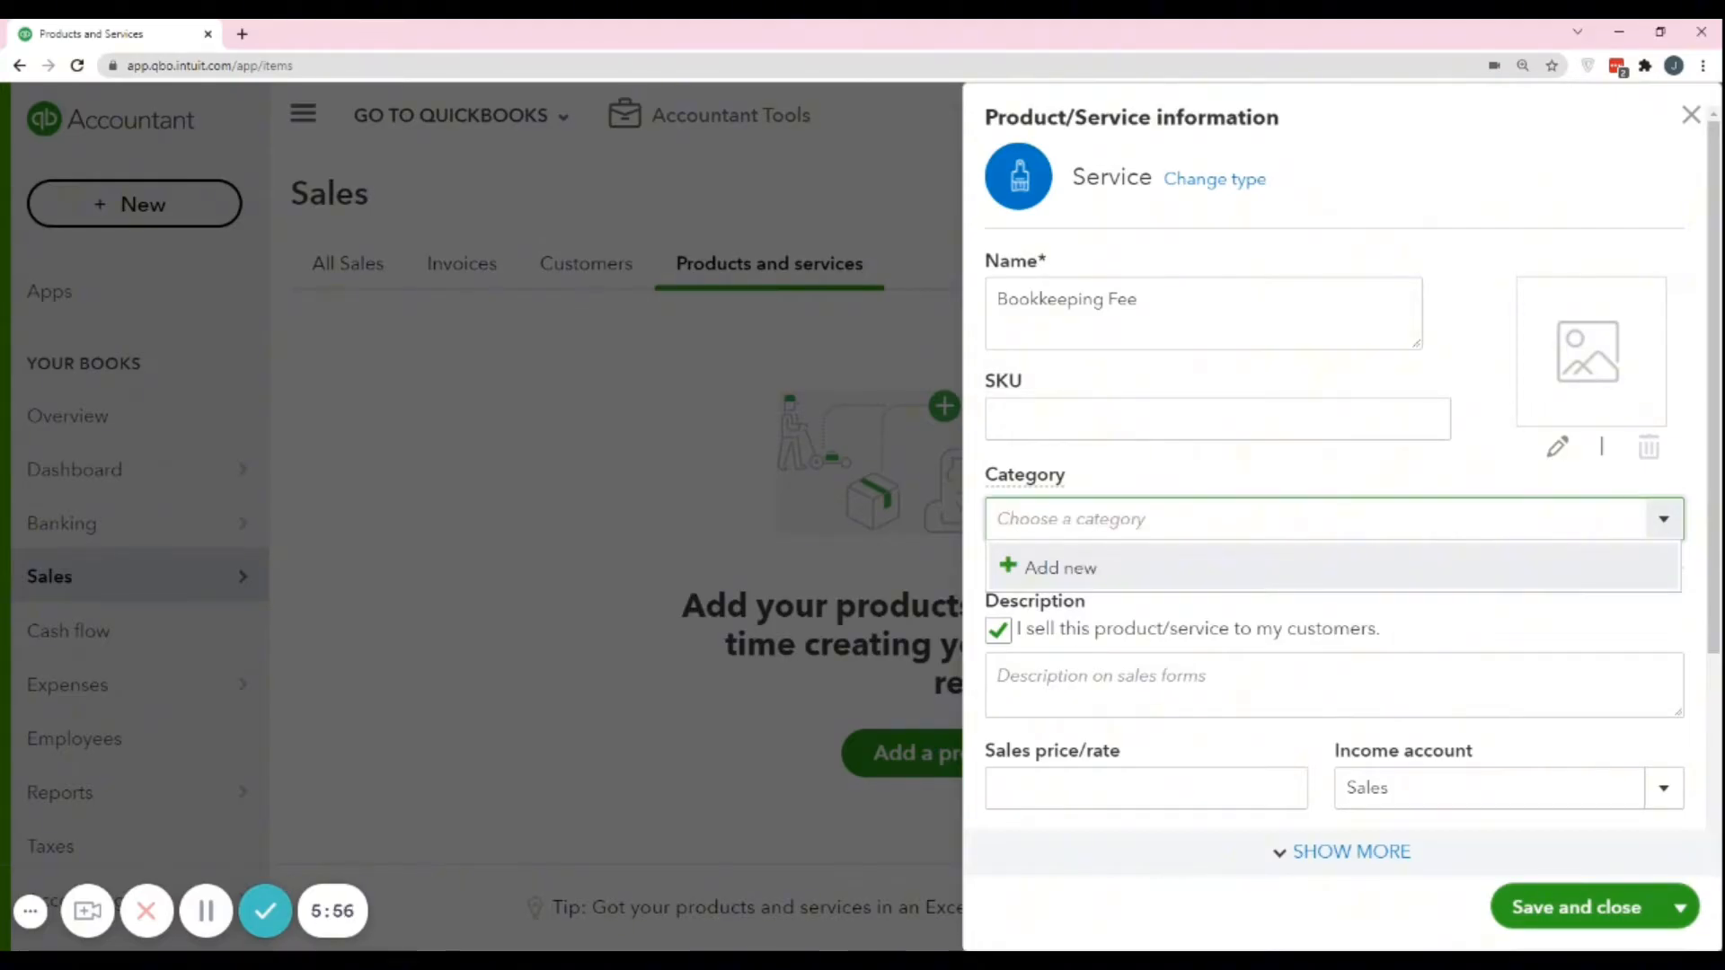
text(Ne)
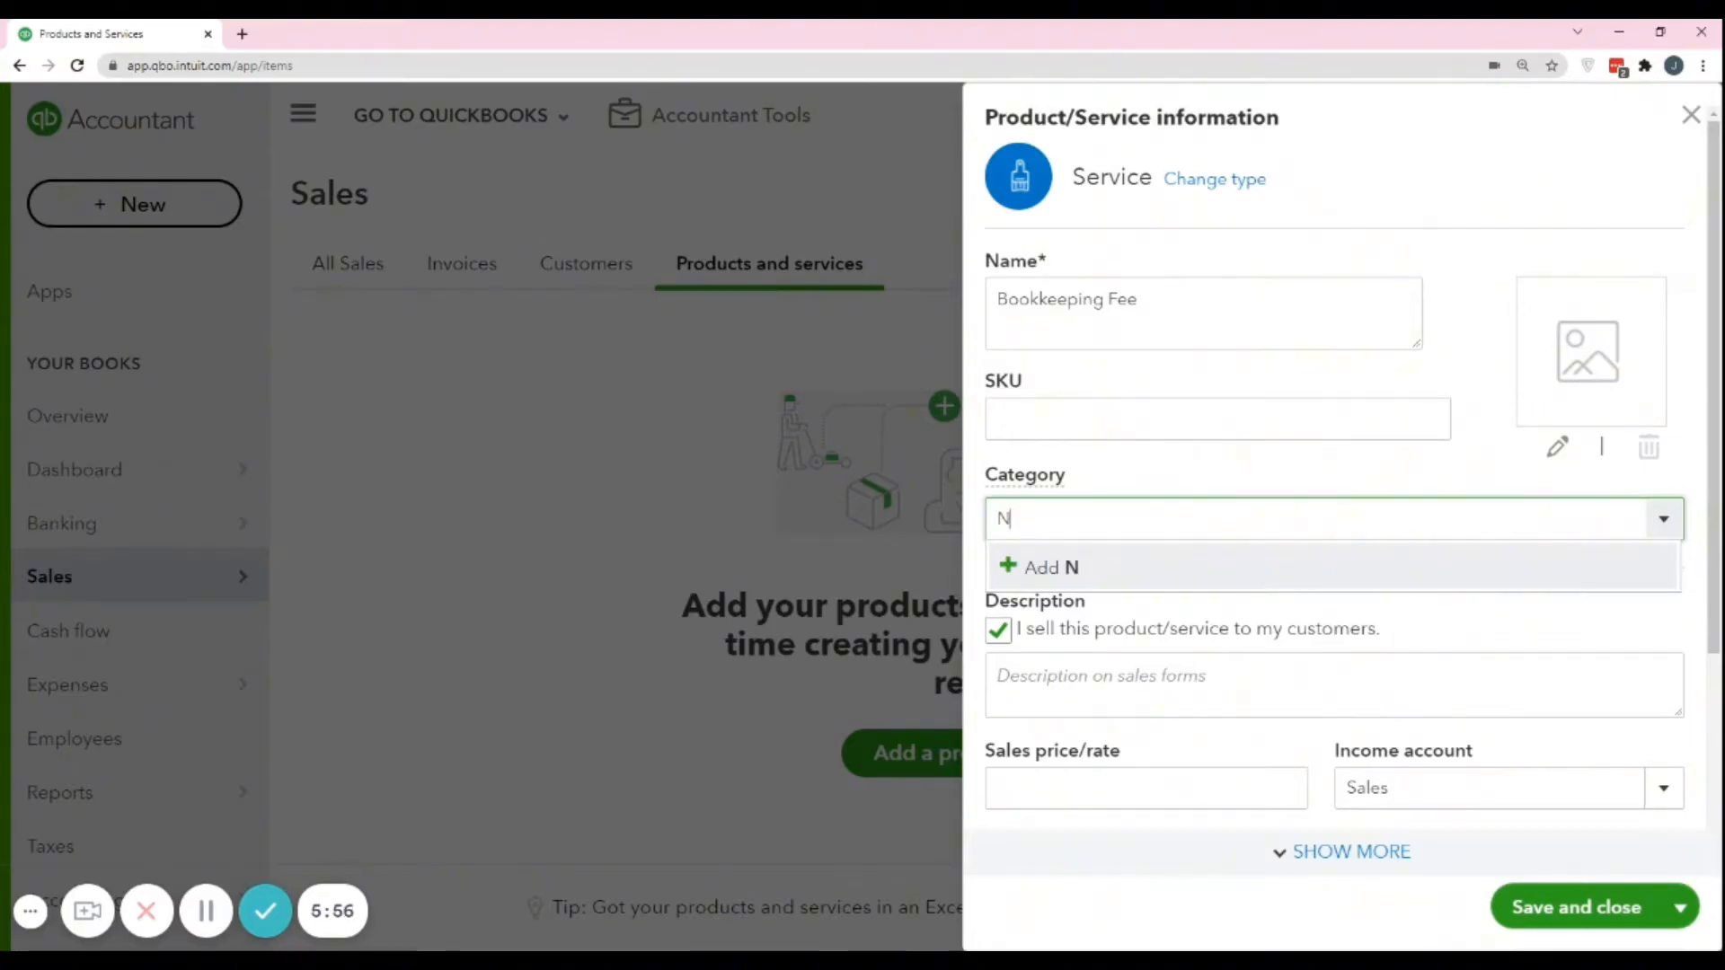
key(BackSpace)
key(BackSpace)
text(B)
text(ookkeeping Inc)
text(ome)
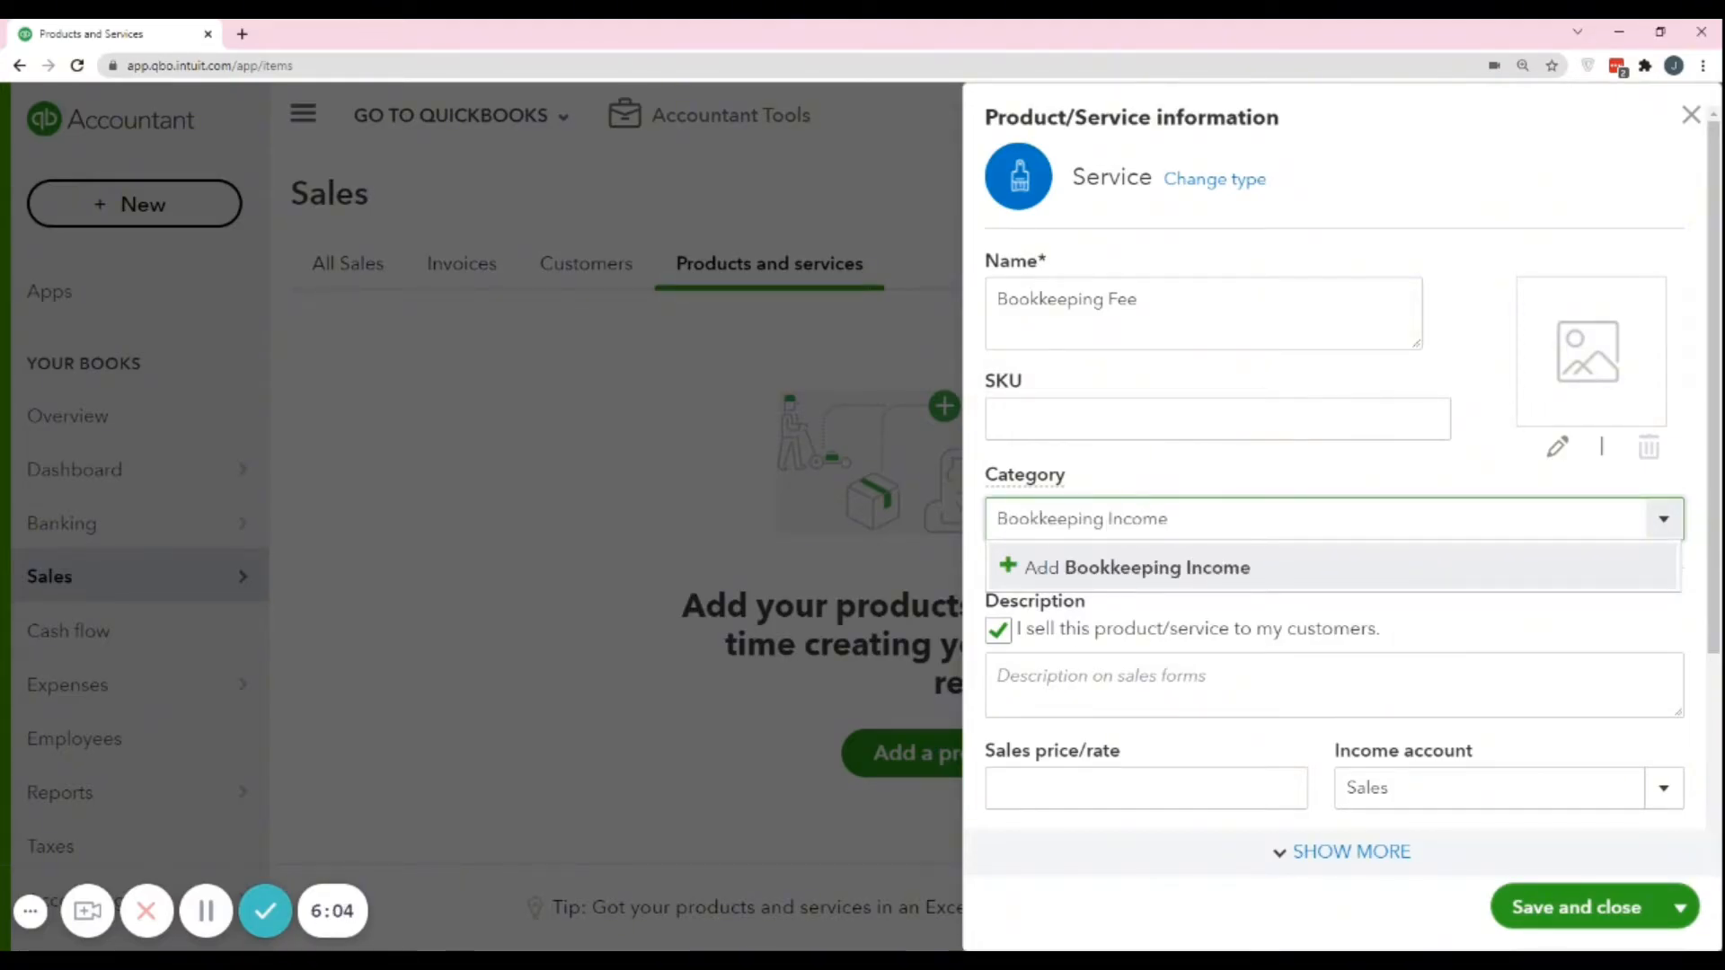
click(1061, 568)
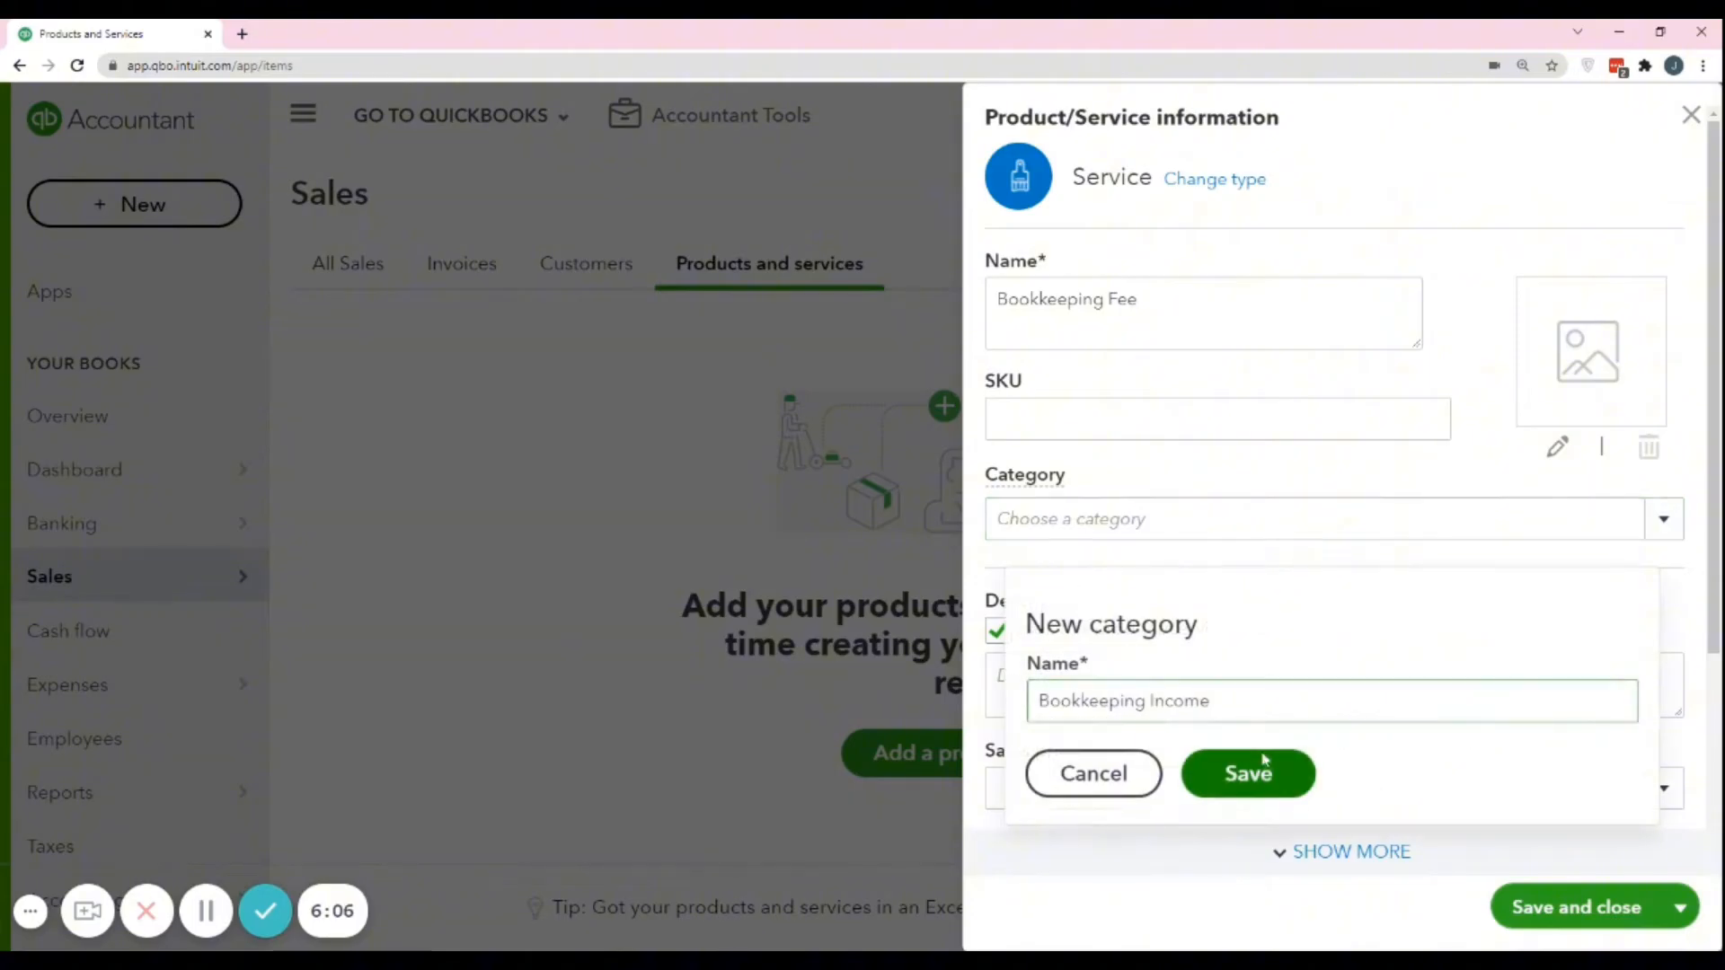
click(1269, 779)
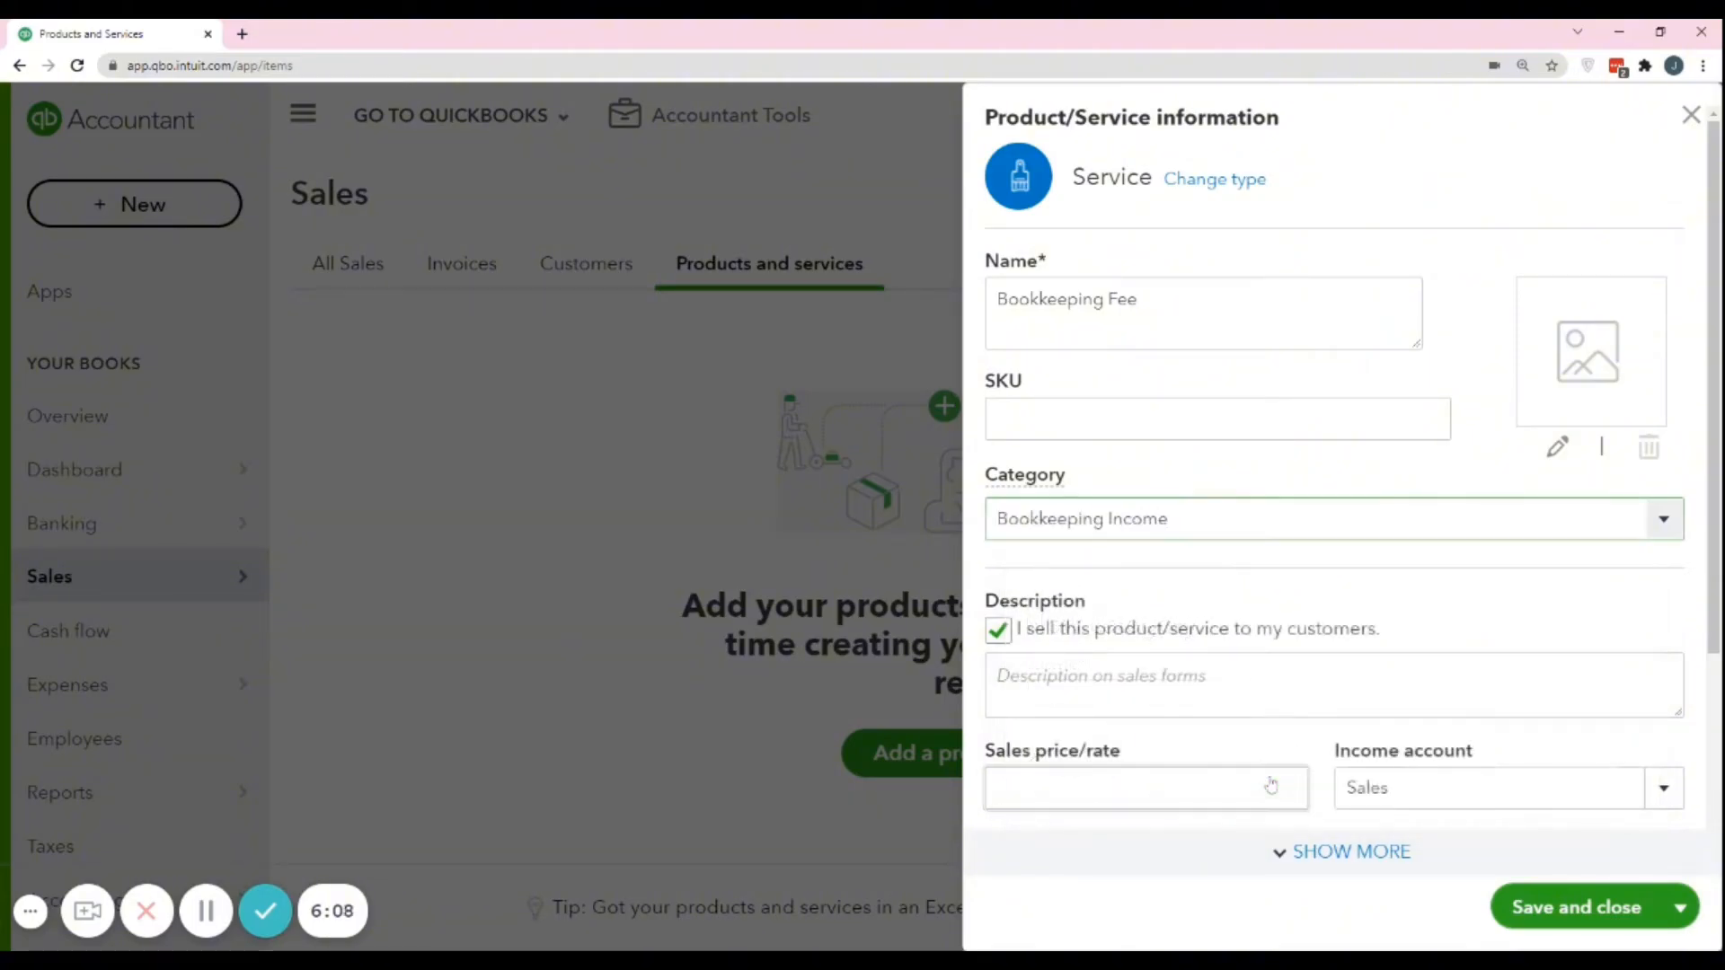
Enter "Bookkeeping Fee - Starter Plan" as the service's description on sales forms.
scroll(1258, 741, down, 2)
scroll(1213, 569, down, 2)
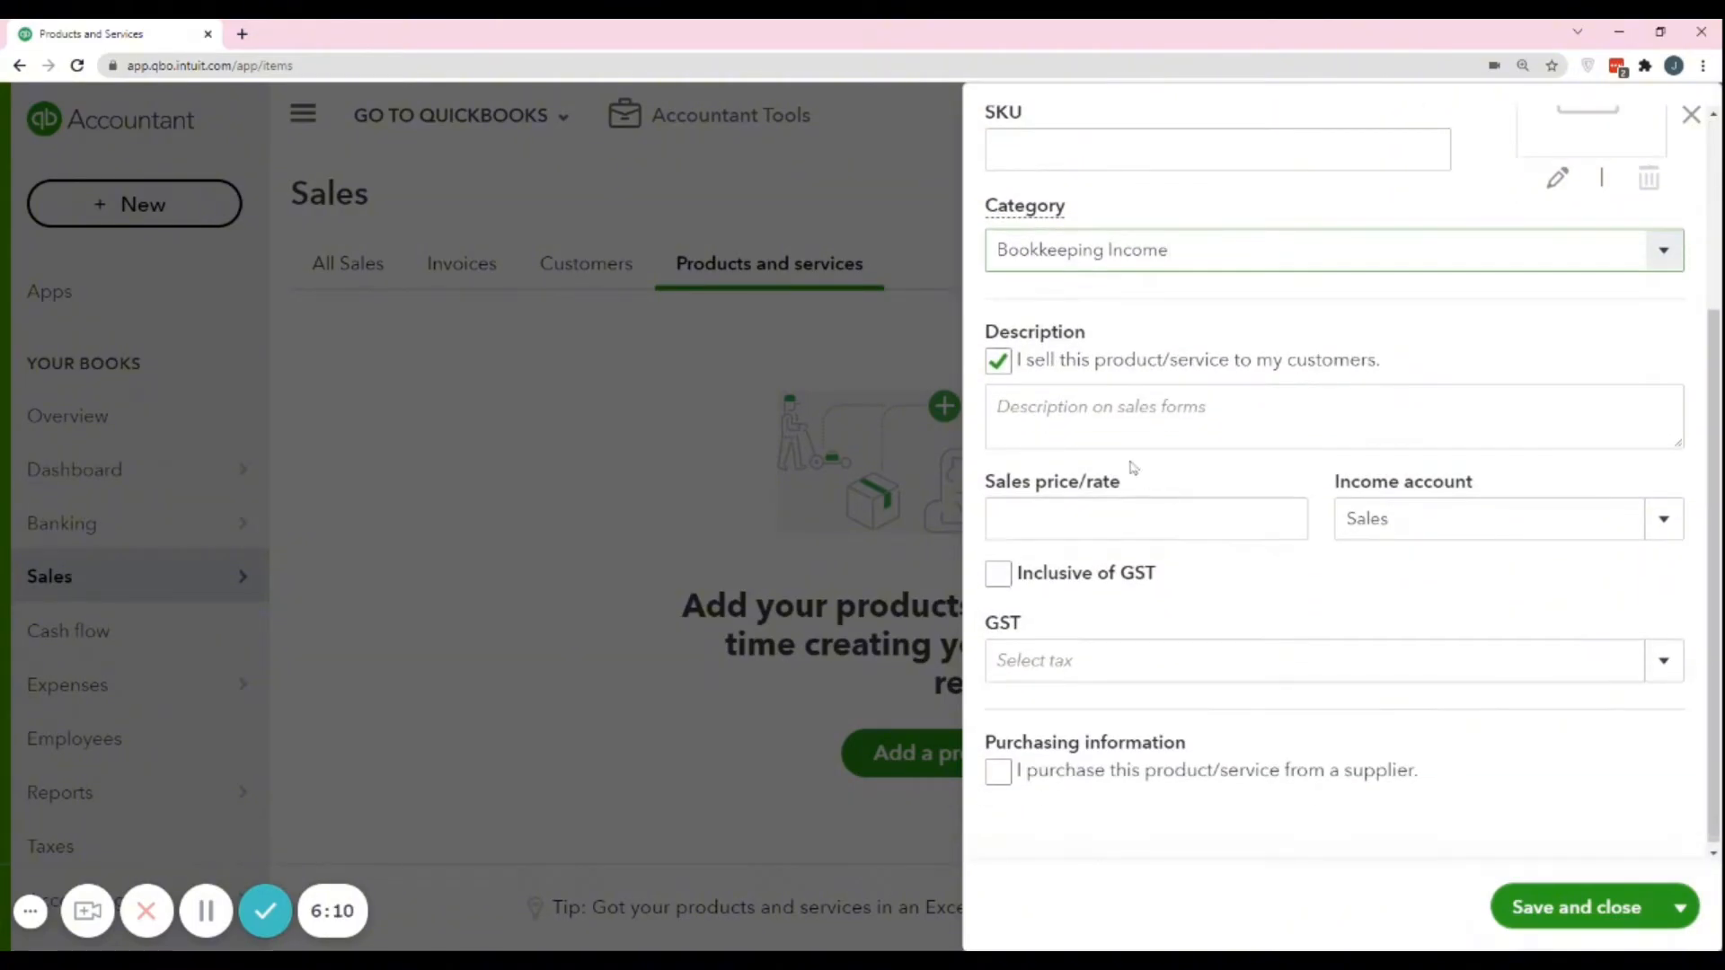
scroll(1130, 503, up, 2)
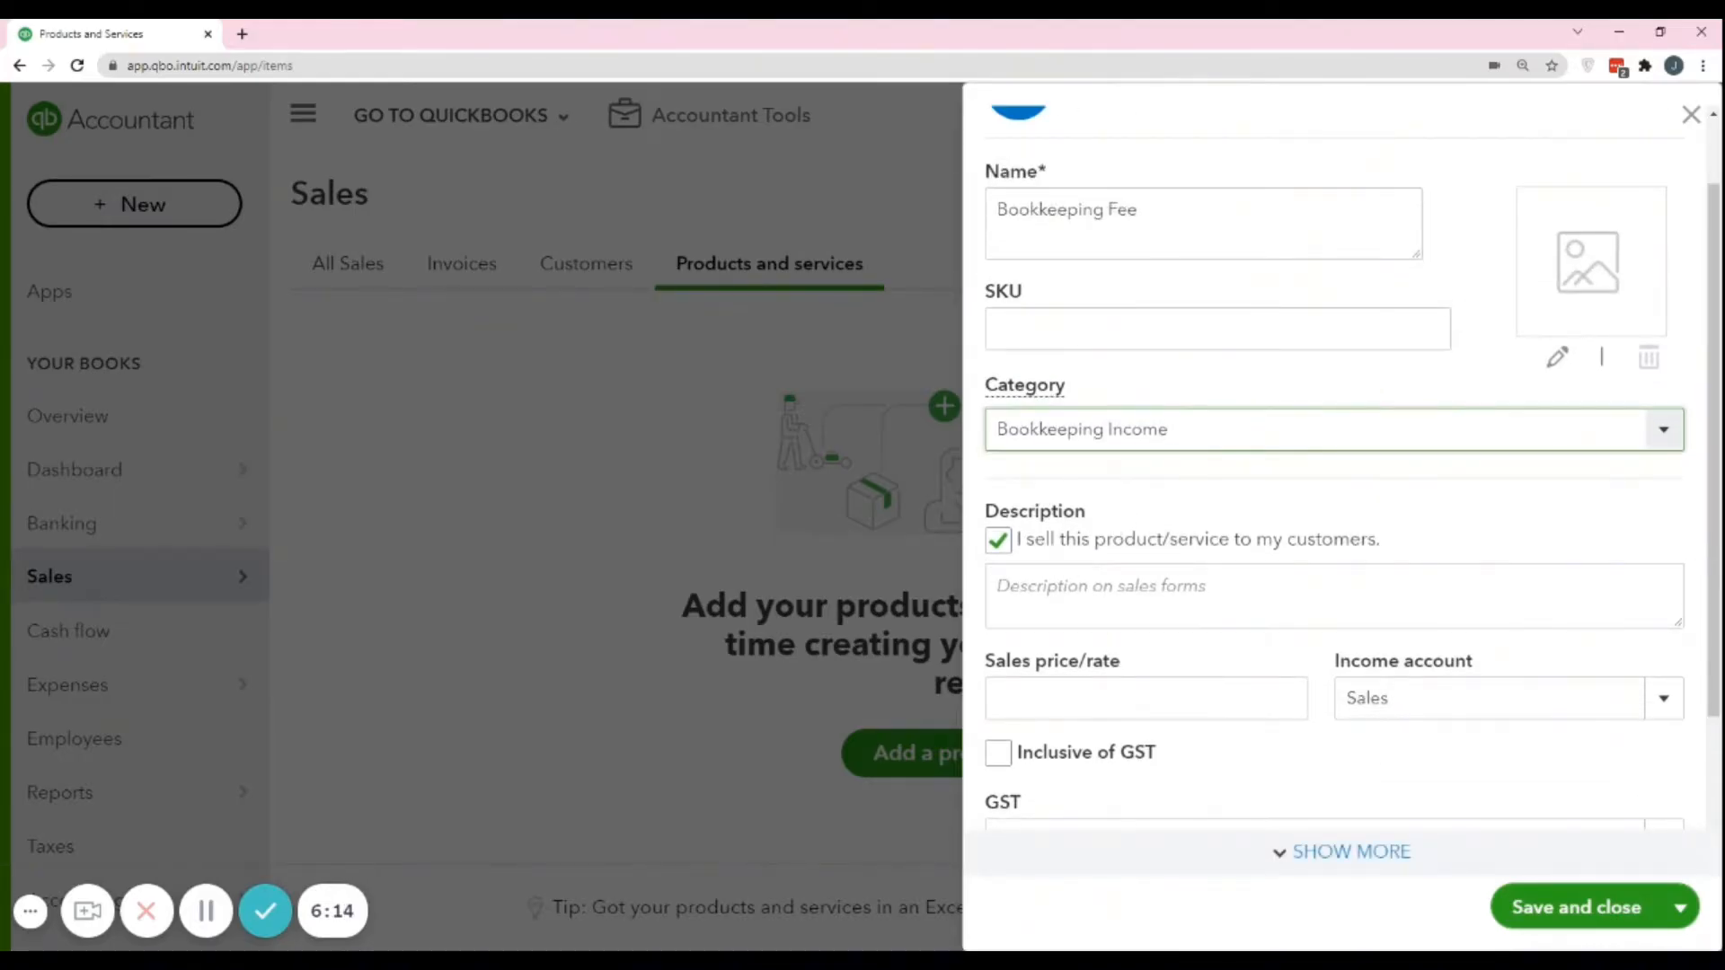
drag(1170, 430, 995, 429)
key(ctrl+c)
click(1257, 587)
key(ctrl+v)
double_click(1138, 587)
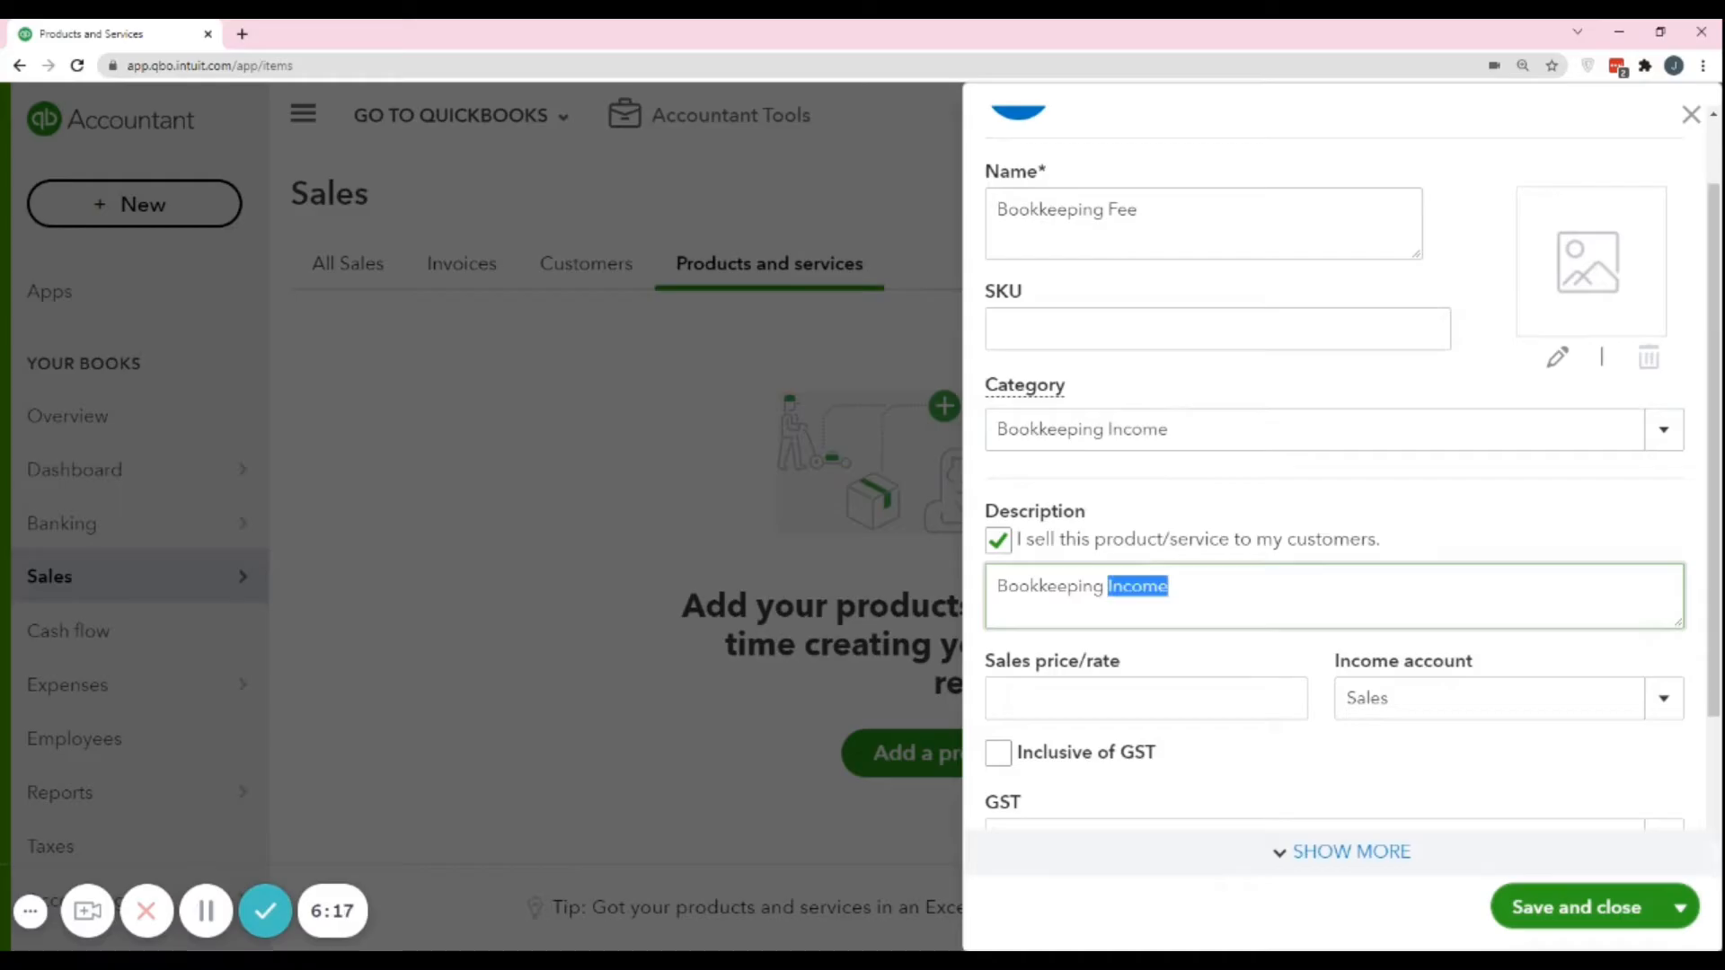
text(Fee -)
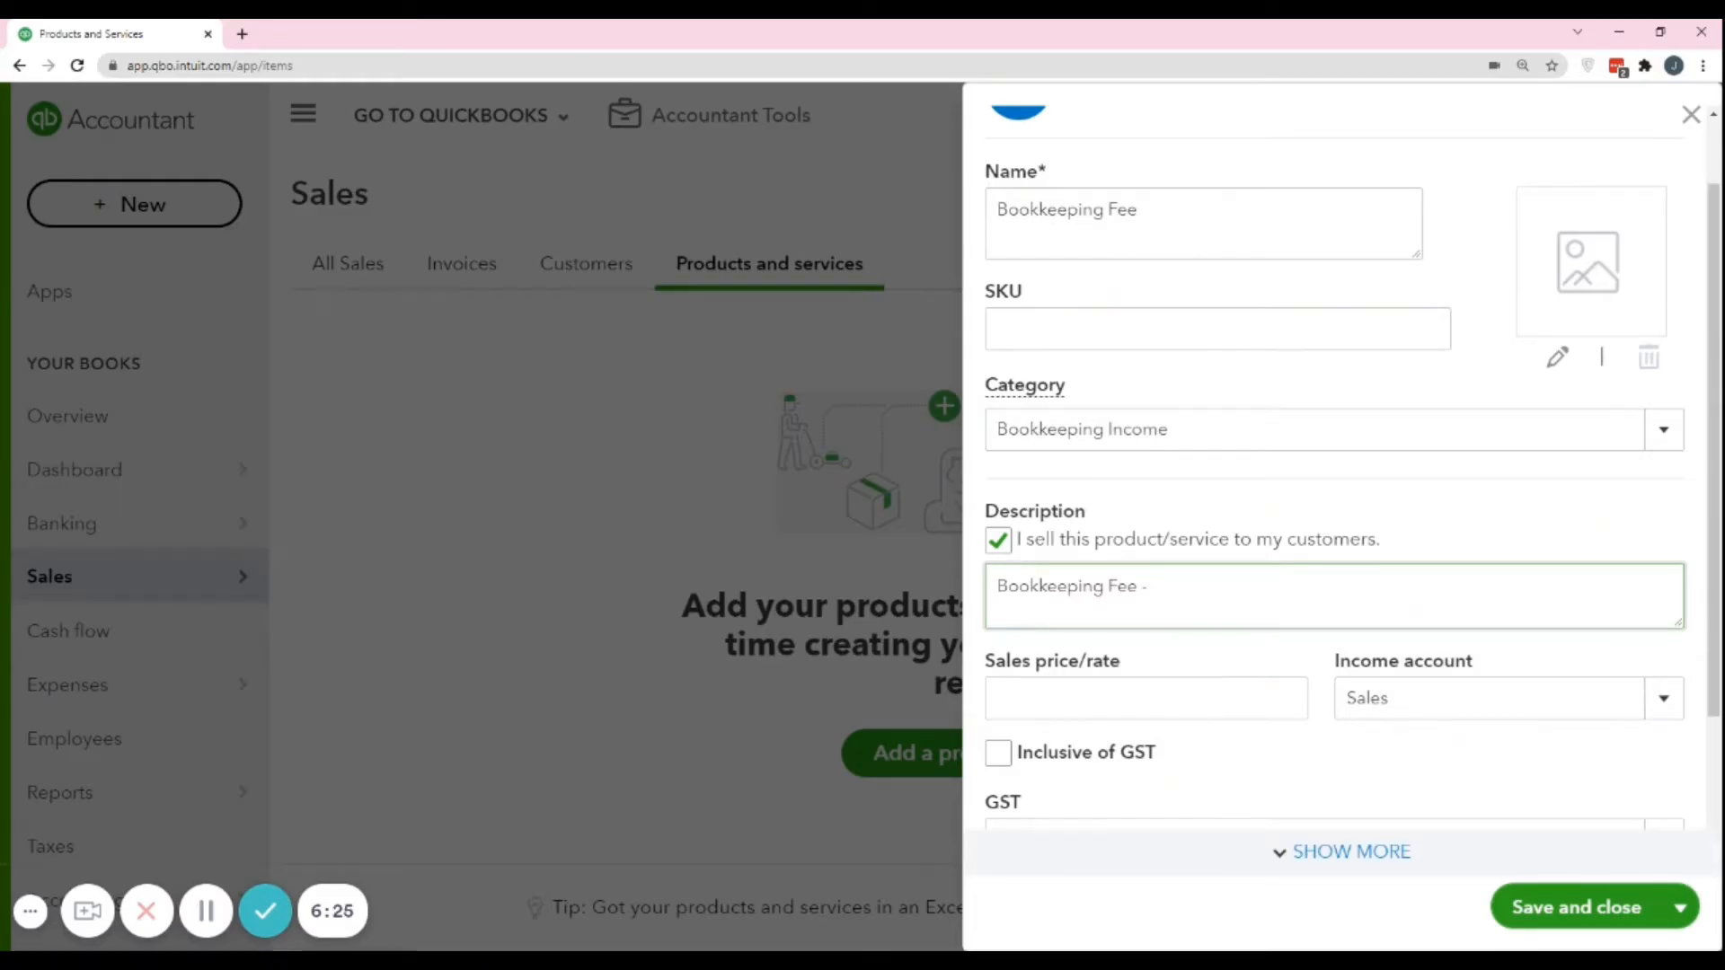
text(Starter Plan)
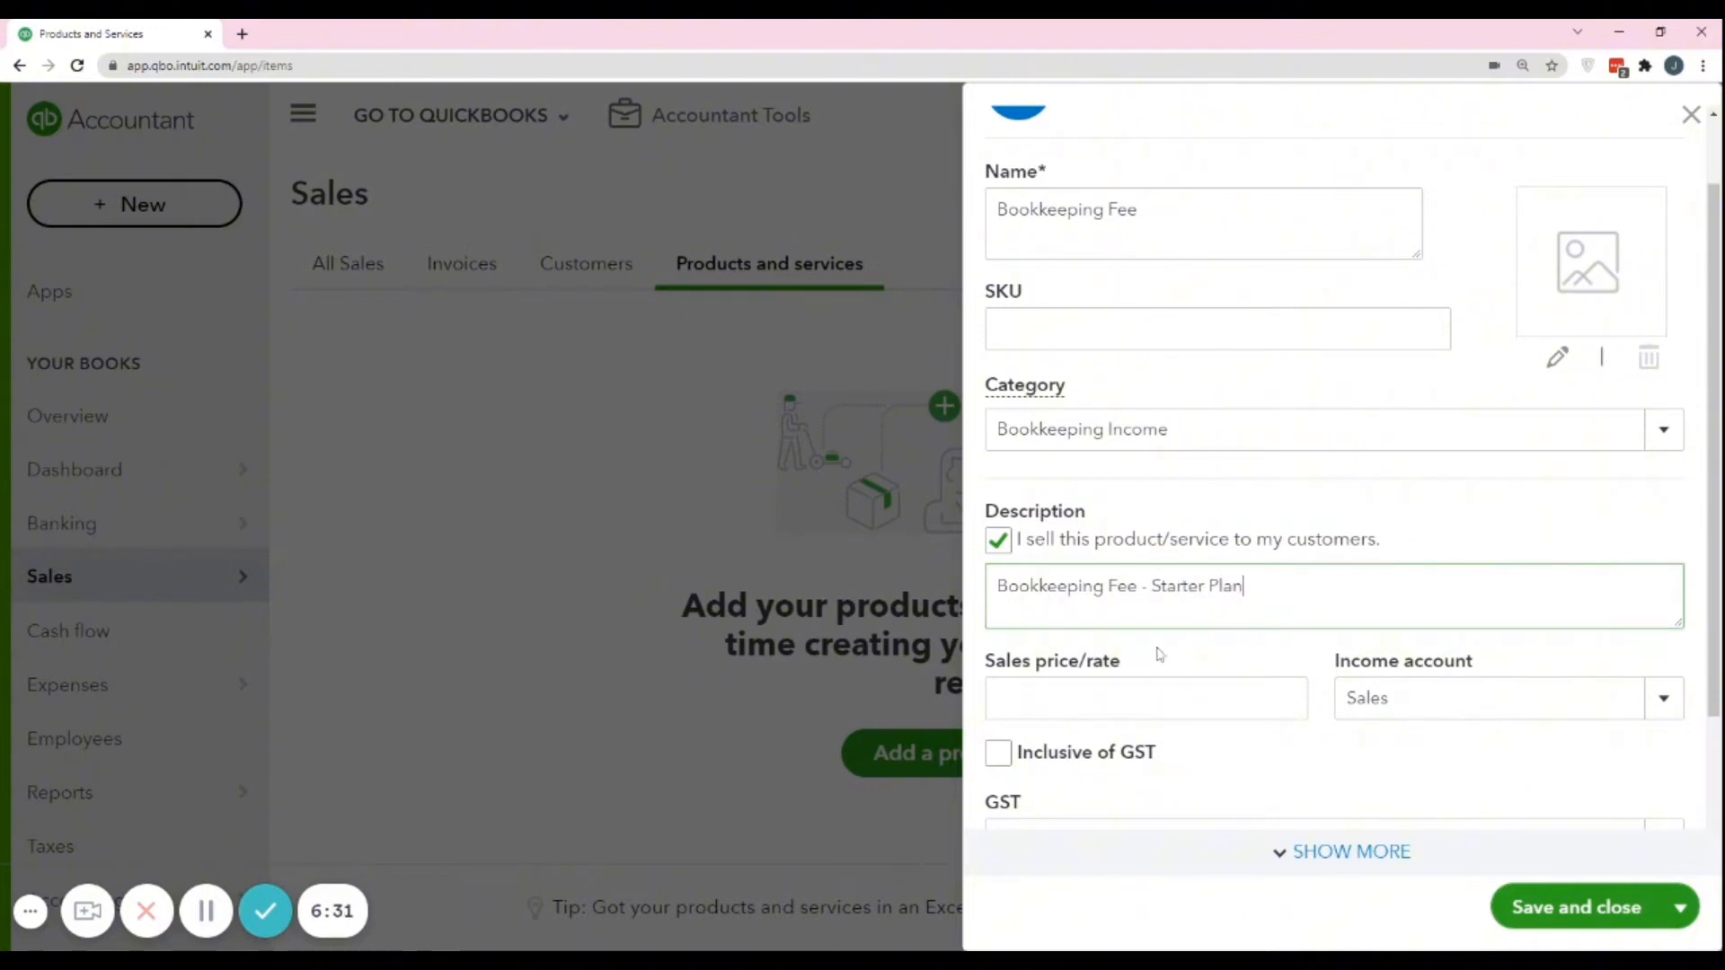
Set the service's sales price to 3,000 and choose Sales as its income account.
click(1167, 659)
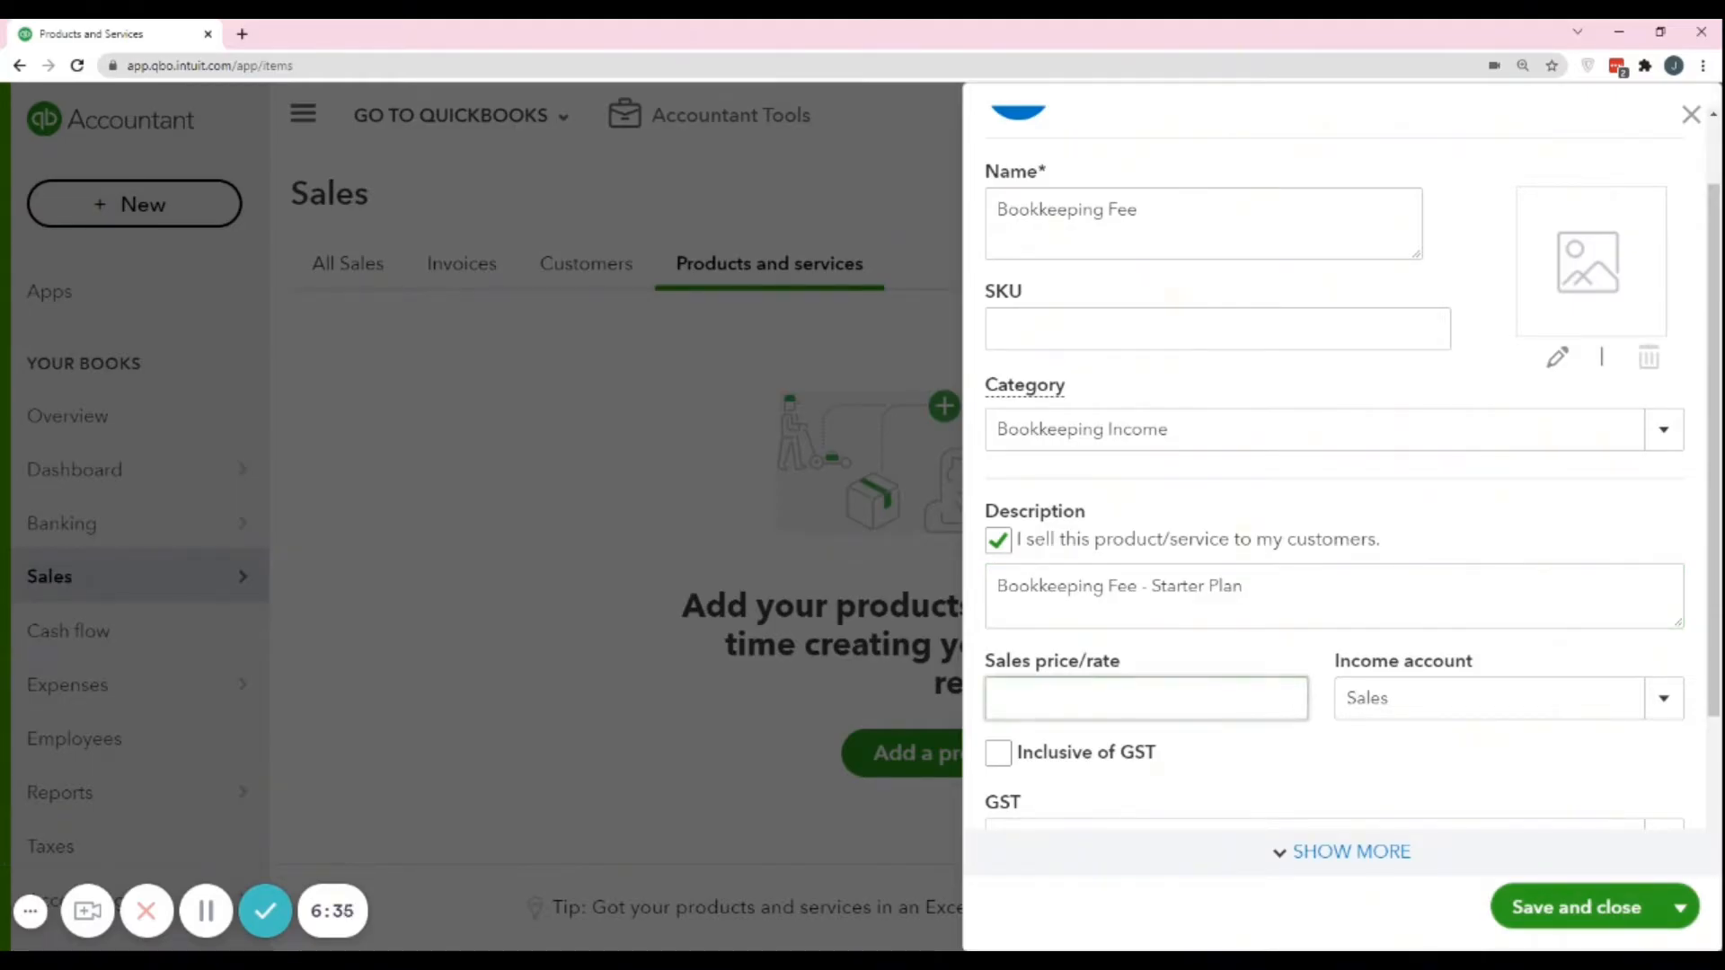
click(1295, 698)
text(3000)
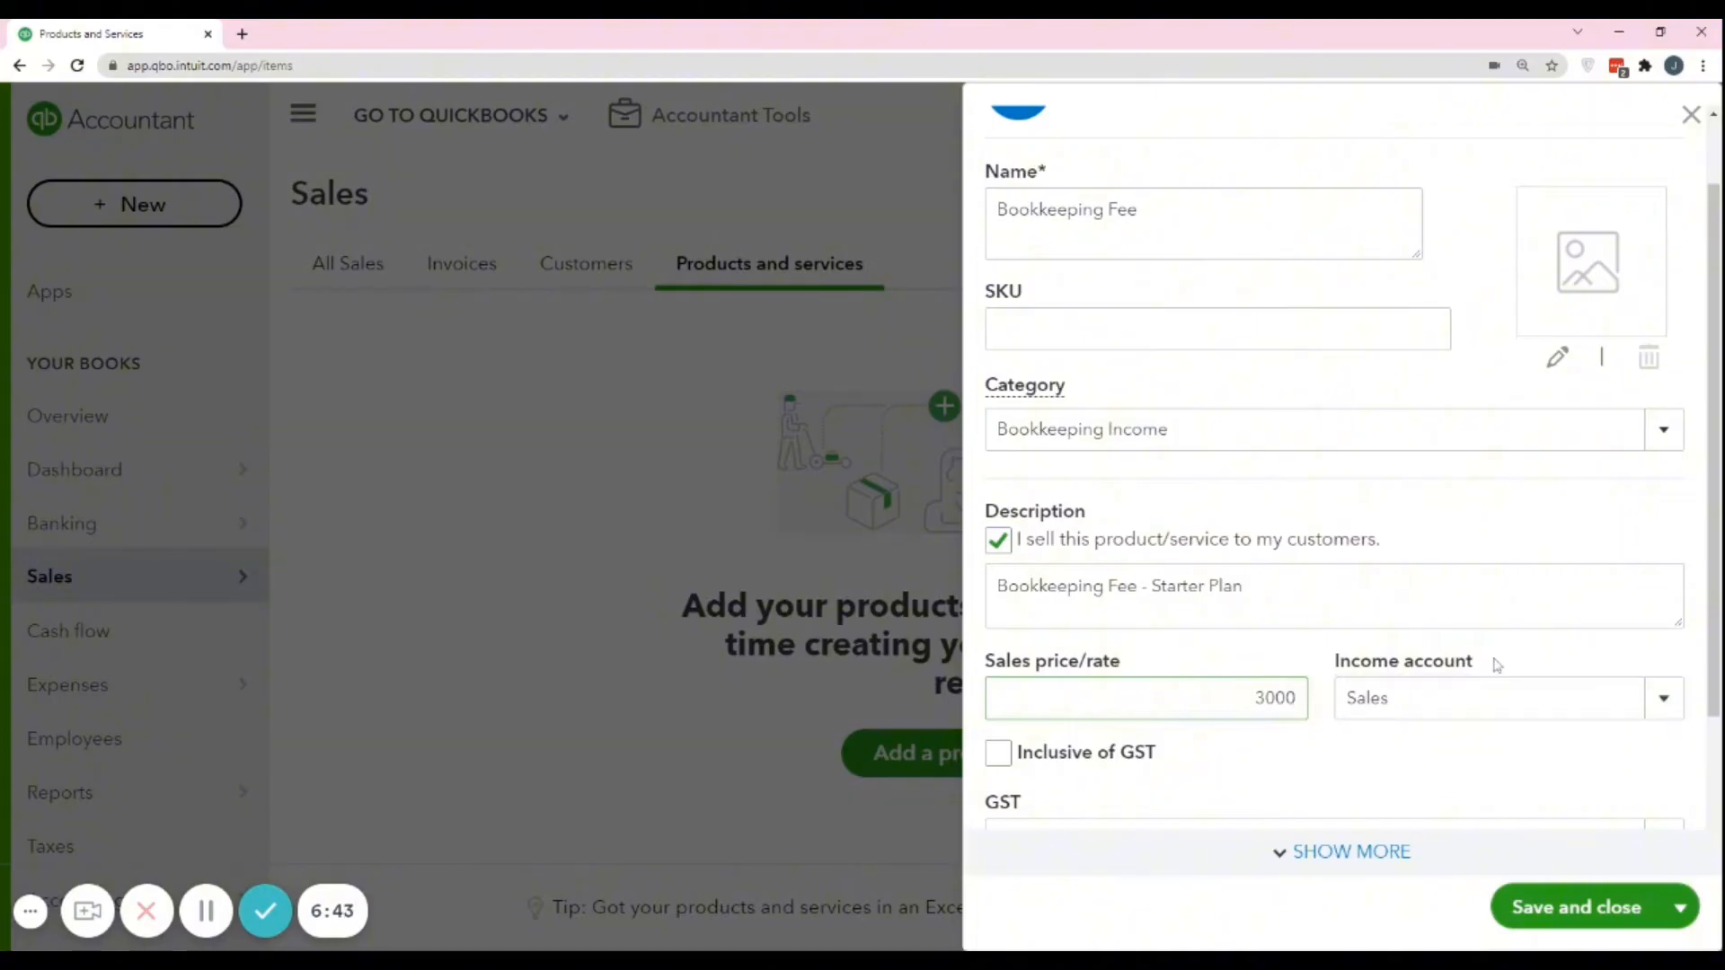
key(Tab)
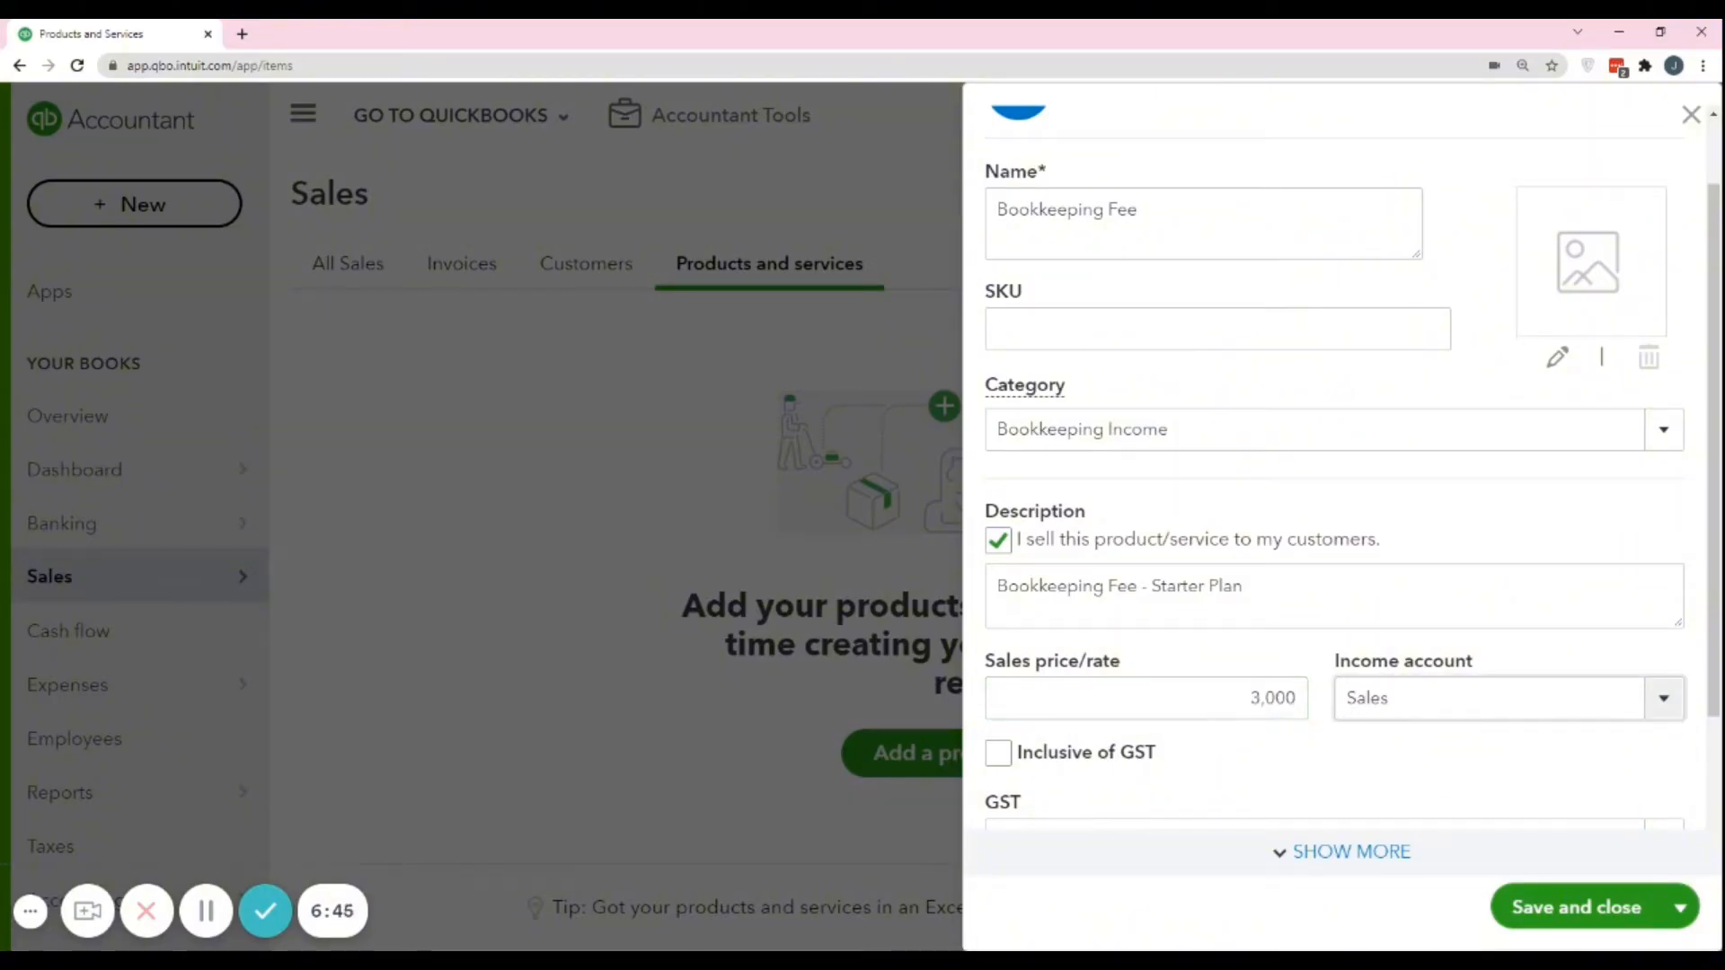
click(1664, 699)
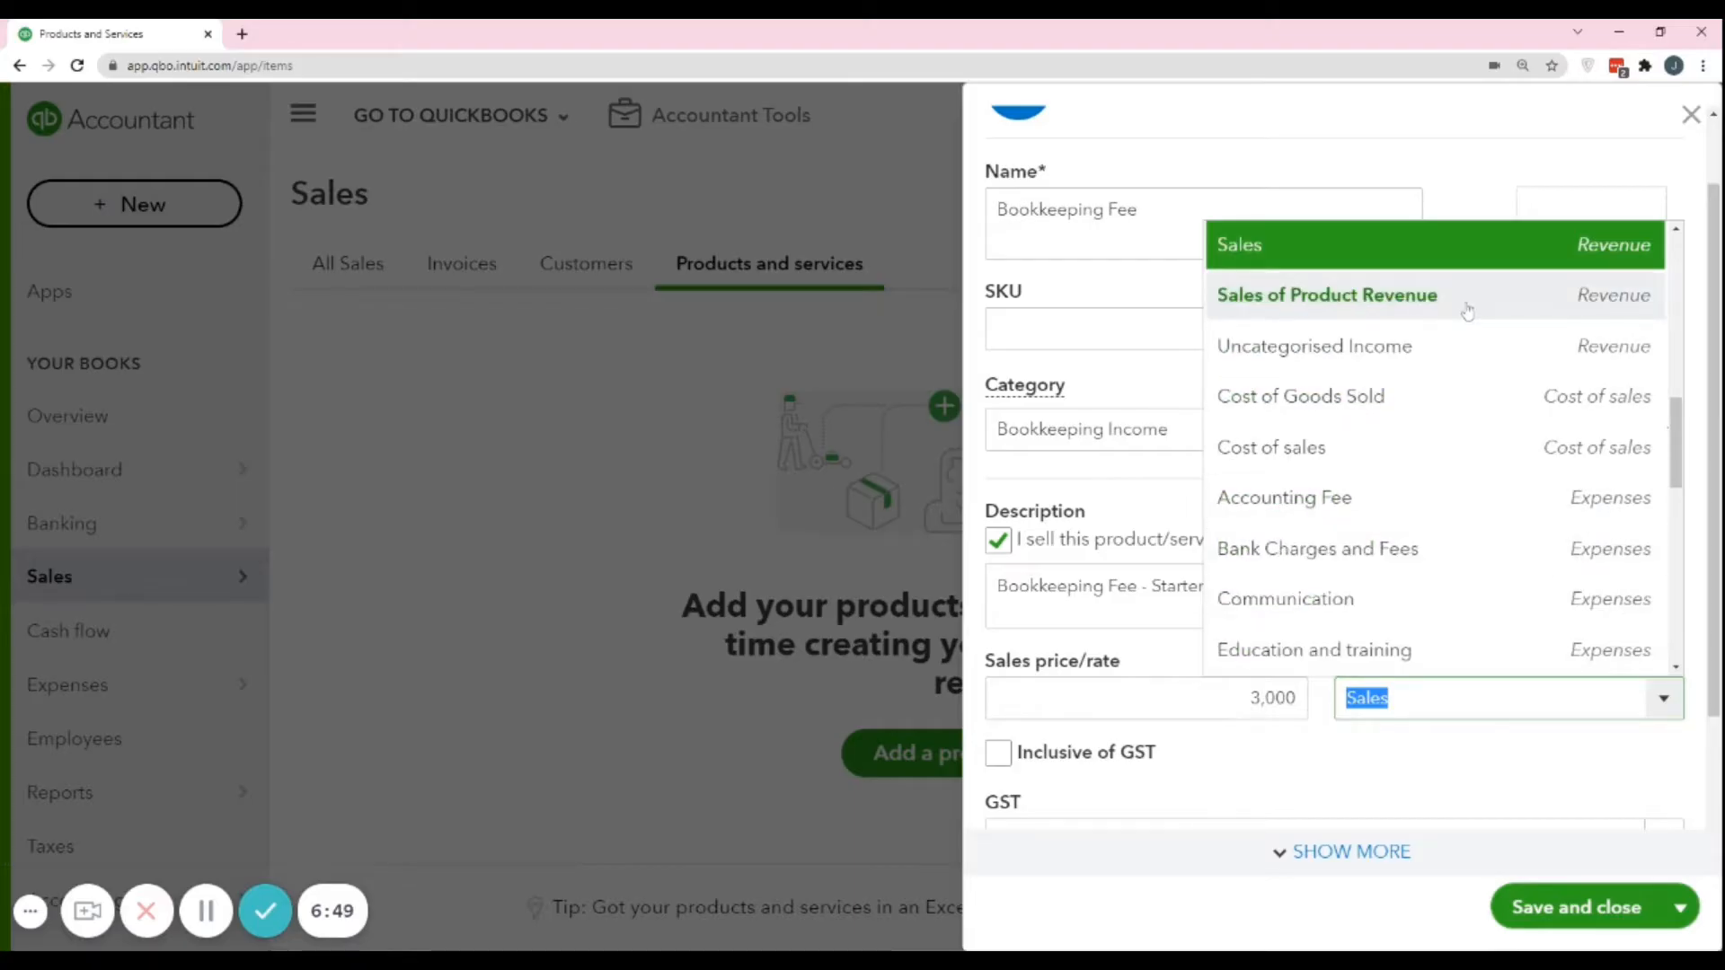
scroll(1465, 310, up, 1)
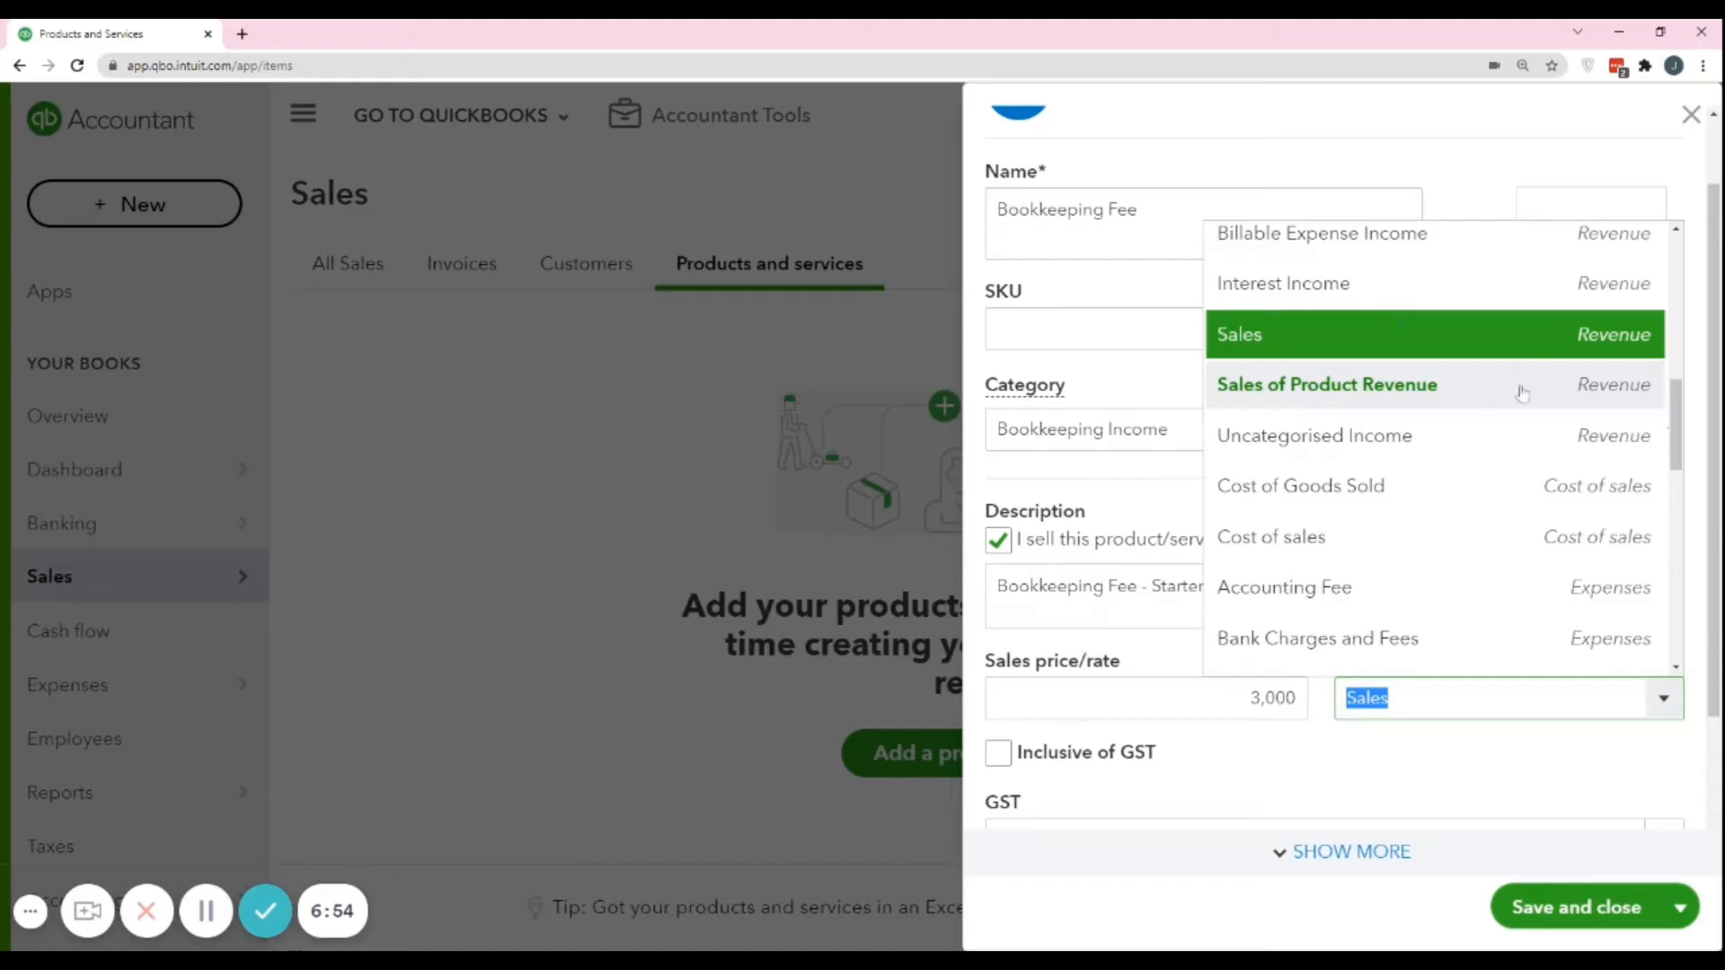
click(1290, 339)
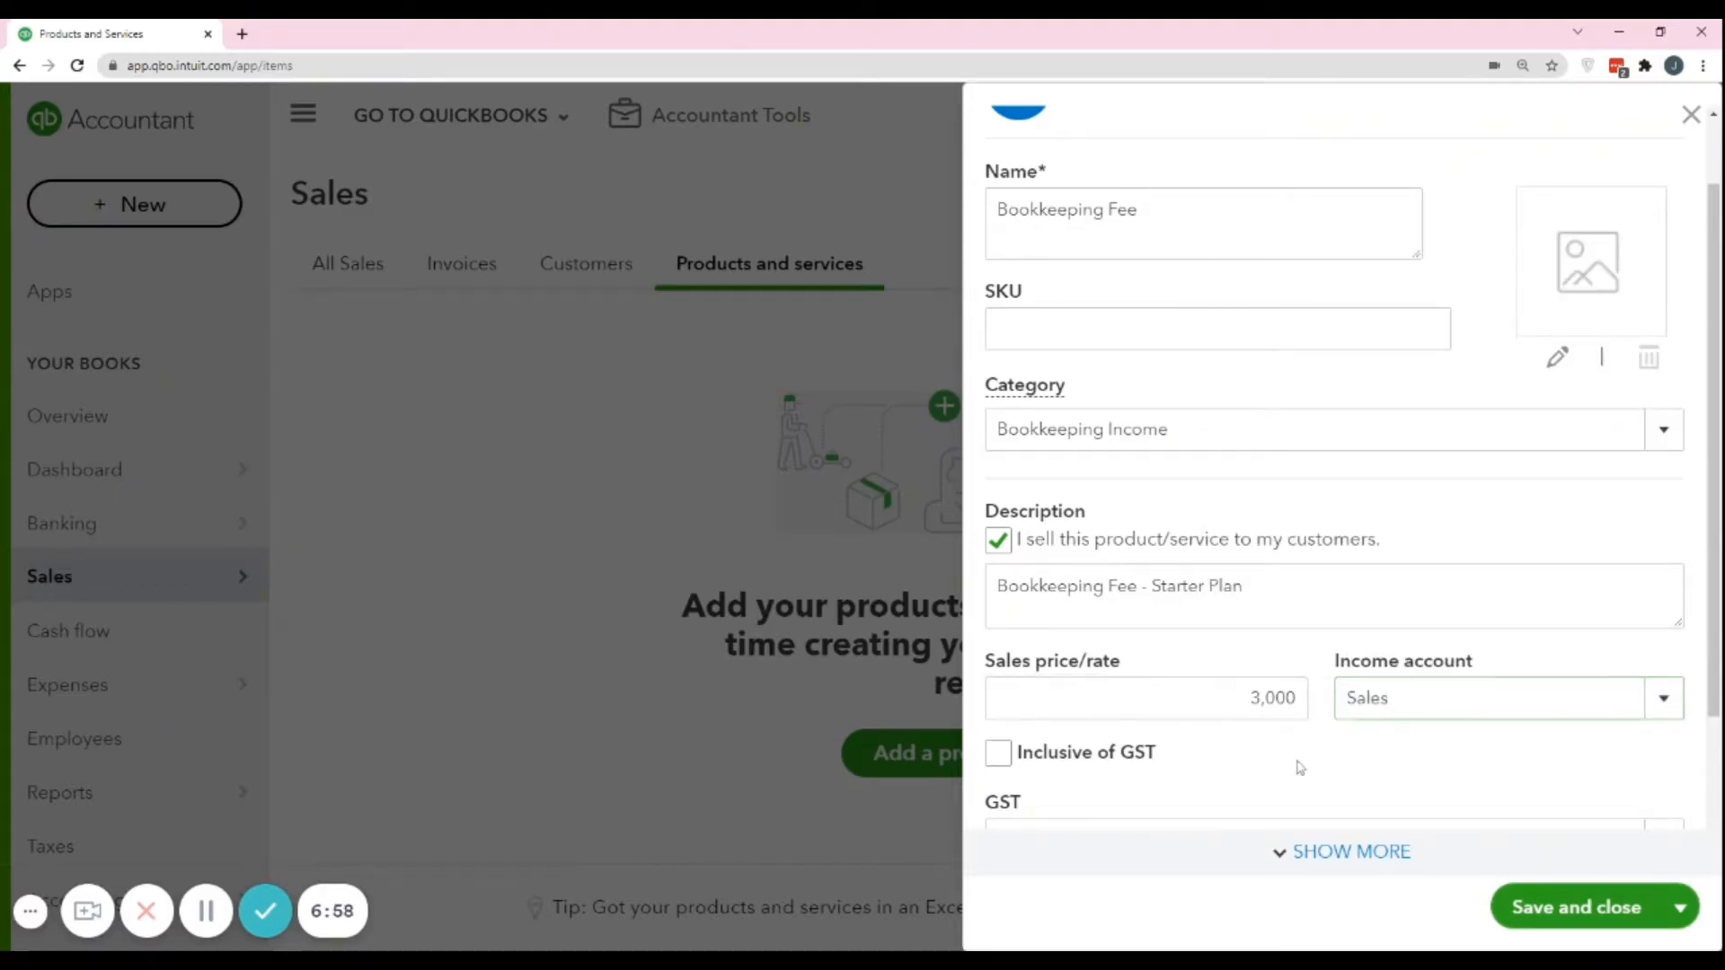
Keep the sales price exclusive of GST and choose Sales Tax (6%) as the service's GST code.
scroll(1300, 766, down, 2)
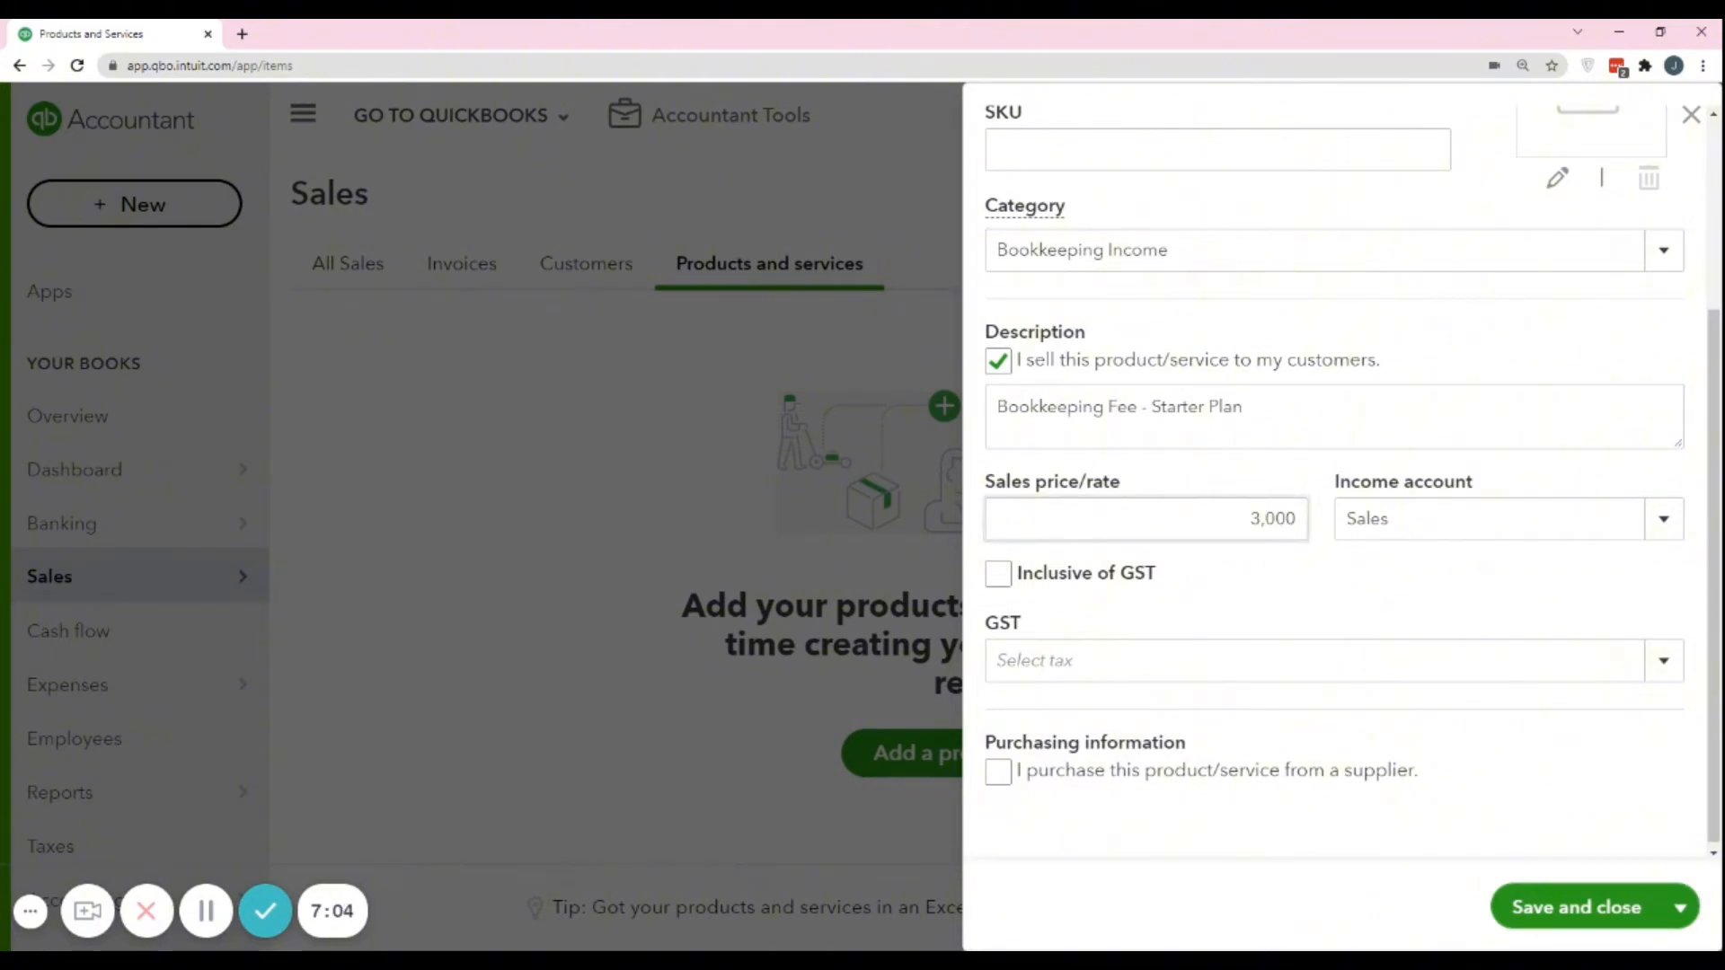
click(1271, 518)
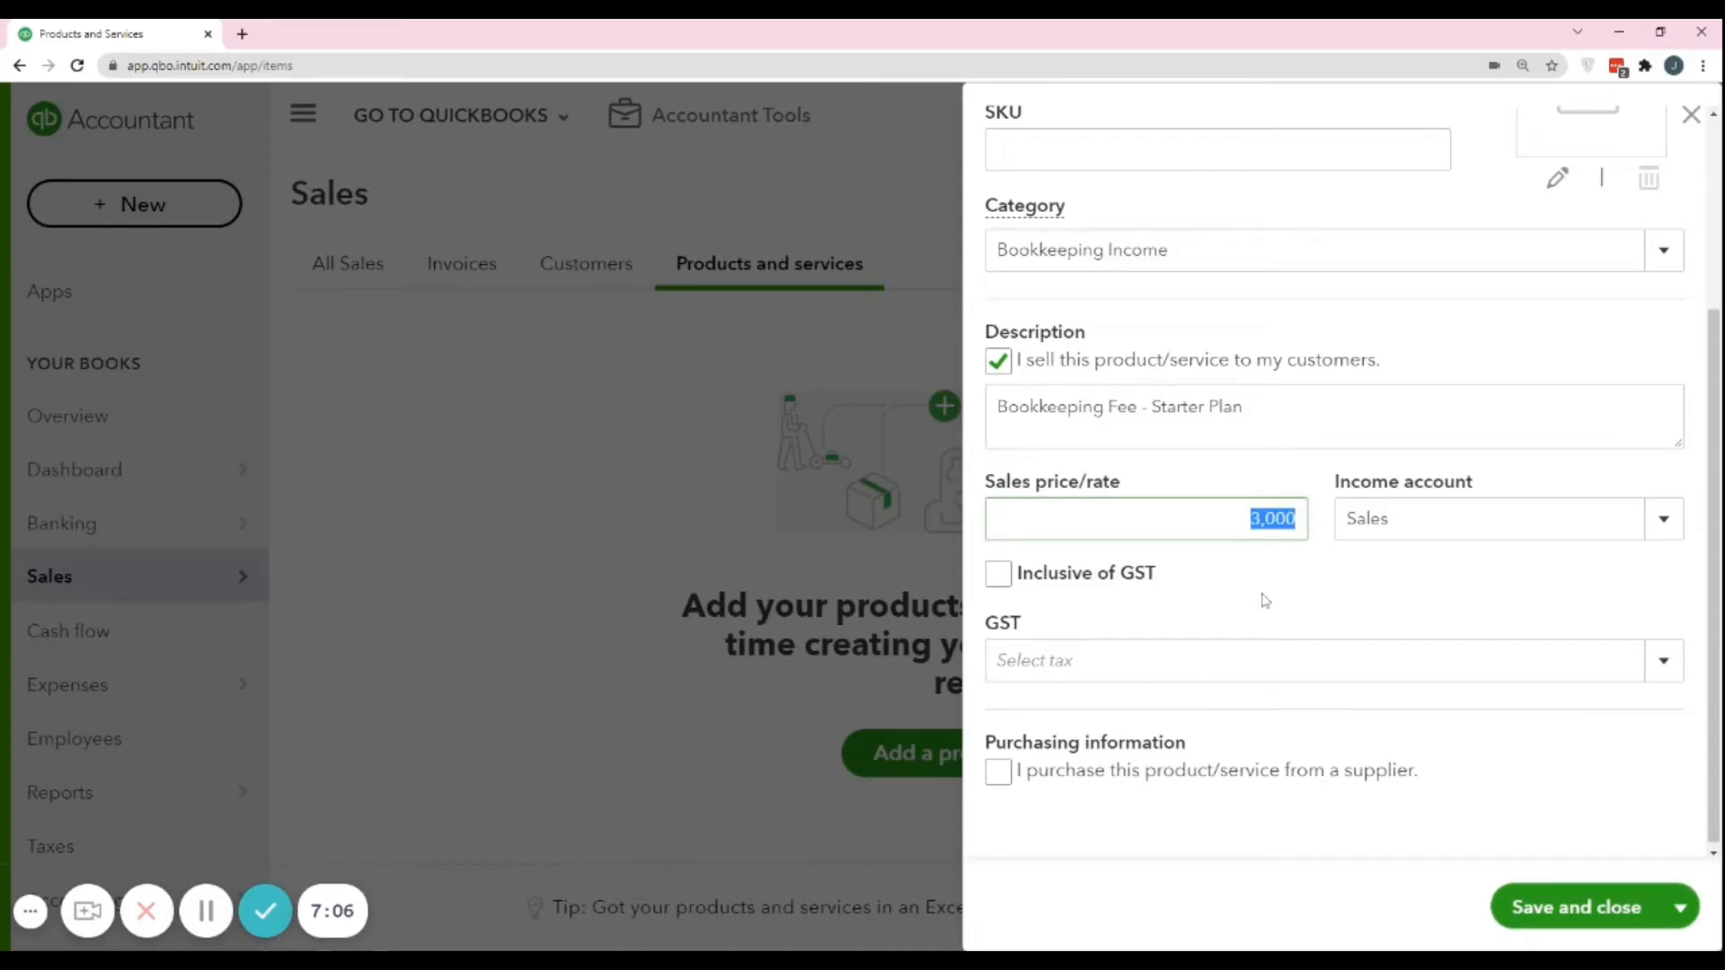
click(998, 576)
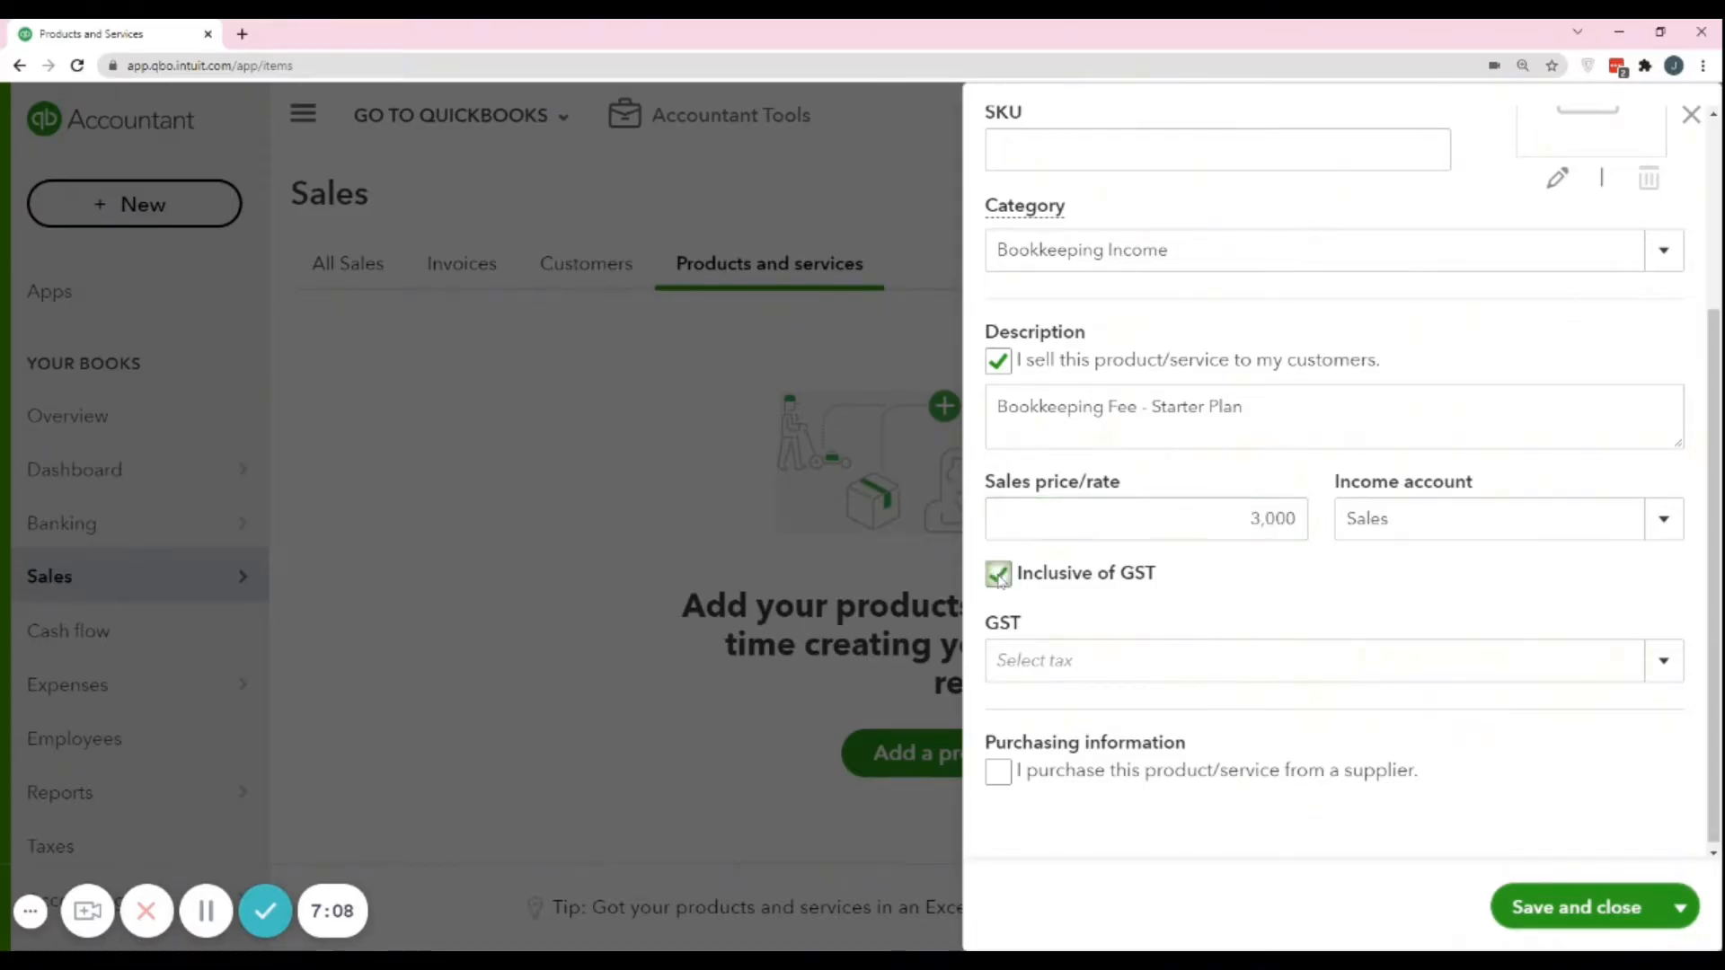
click(998, 575)
scroll(1246, 602, down, 1)
click(1428, 655)
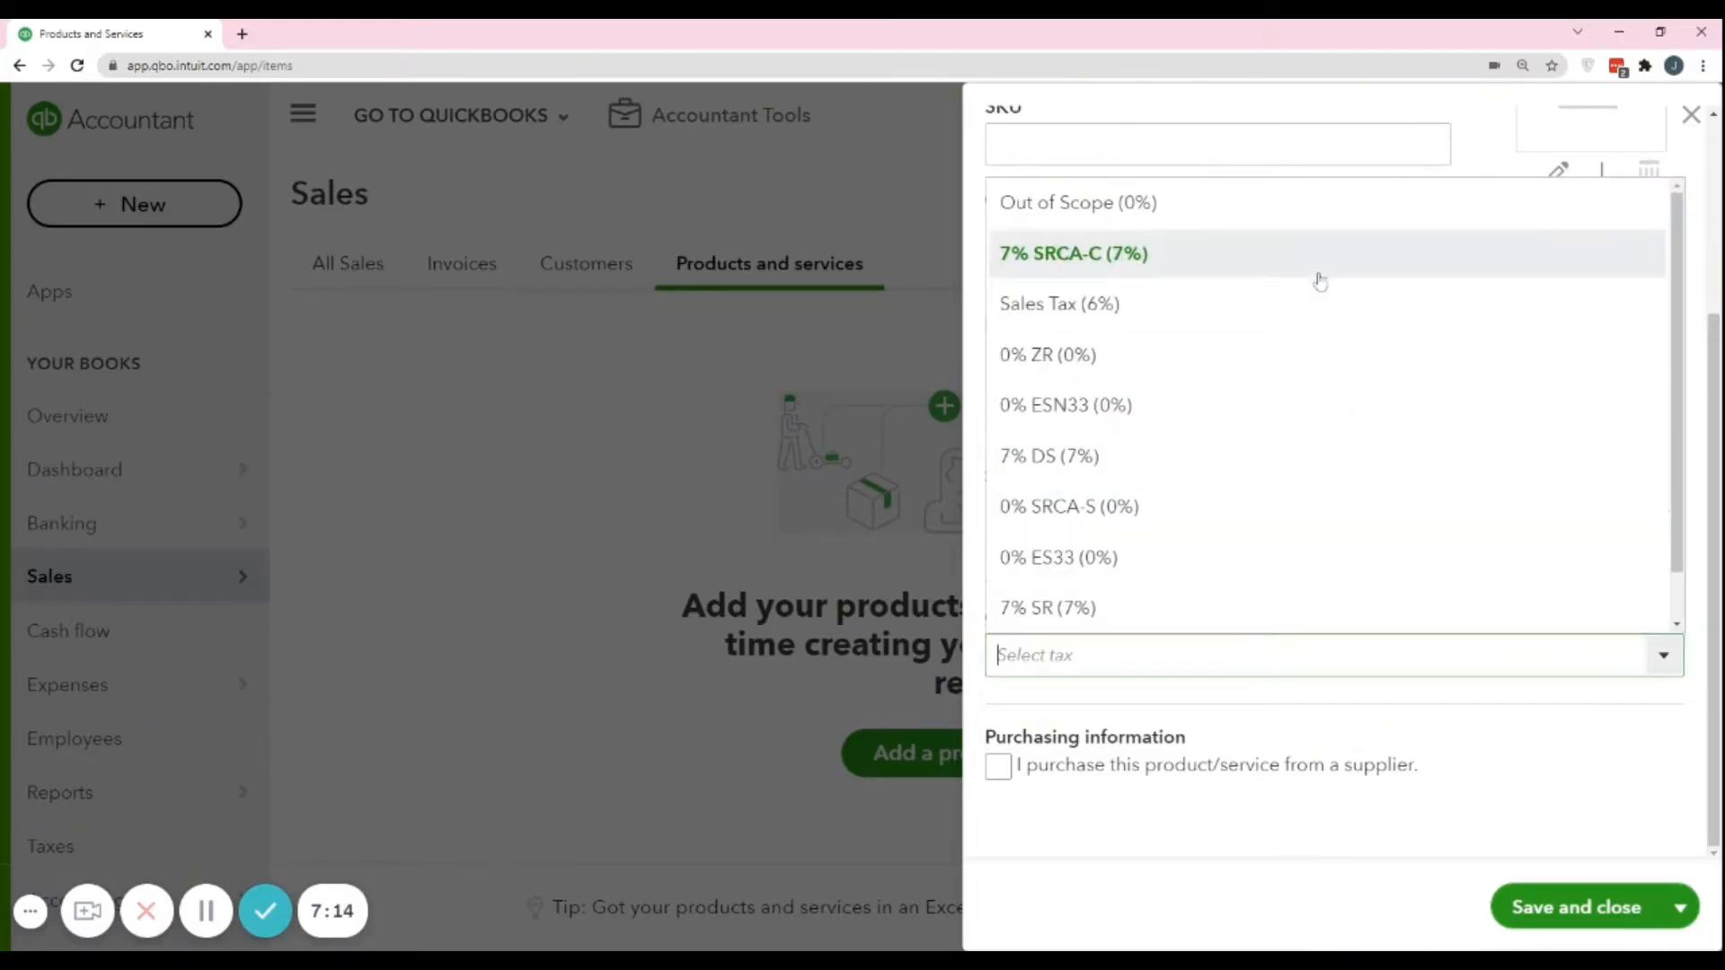
click(1177, 310)
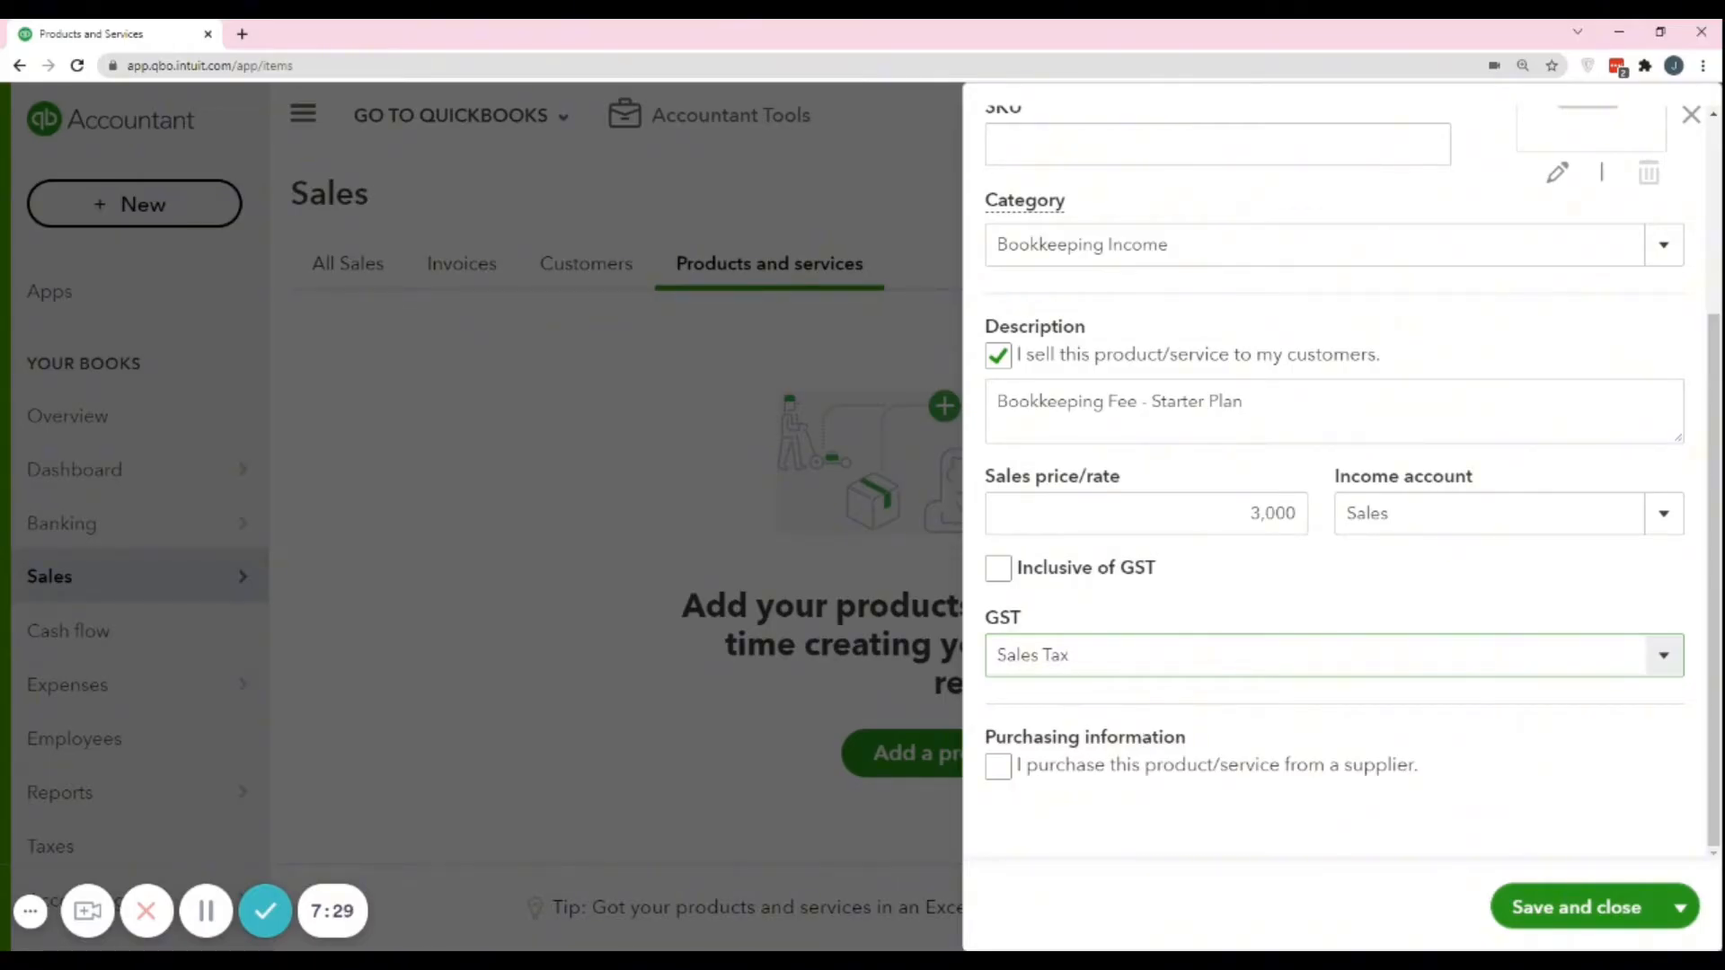
Mark the Bookkeeping Fee service as also purchased from a supplier, leaving its purchase description empty.
click(999, 768)
scroll(1255, 725, down, 2)
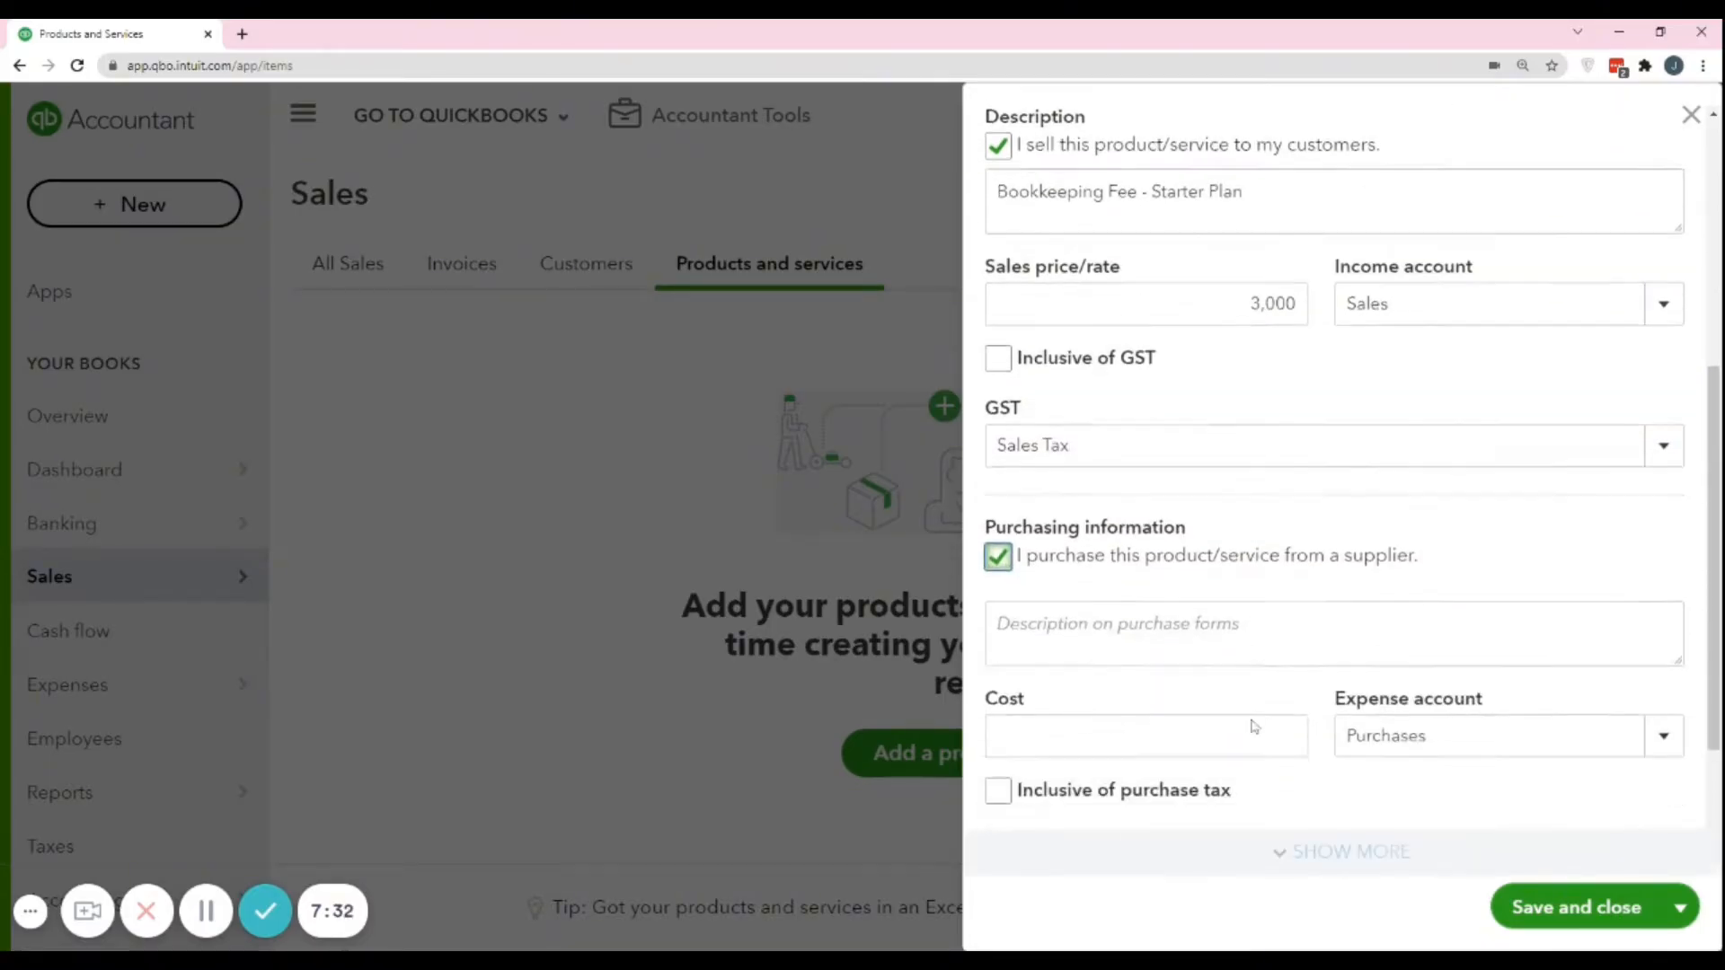
scroll(1255, 726, down, 1)
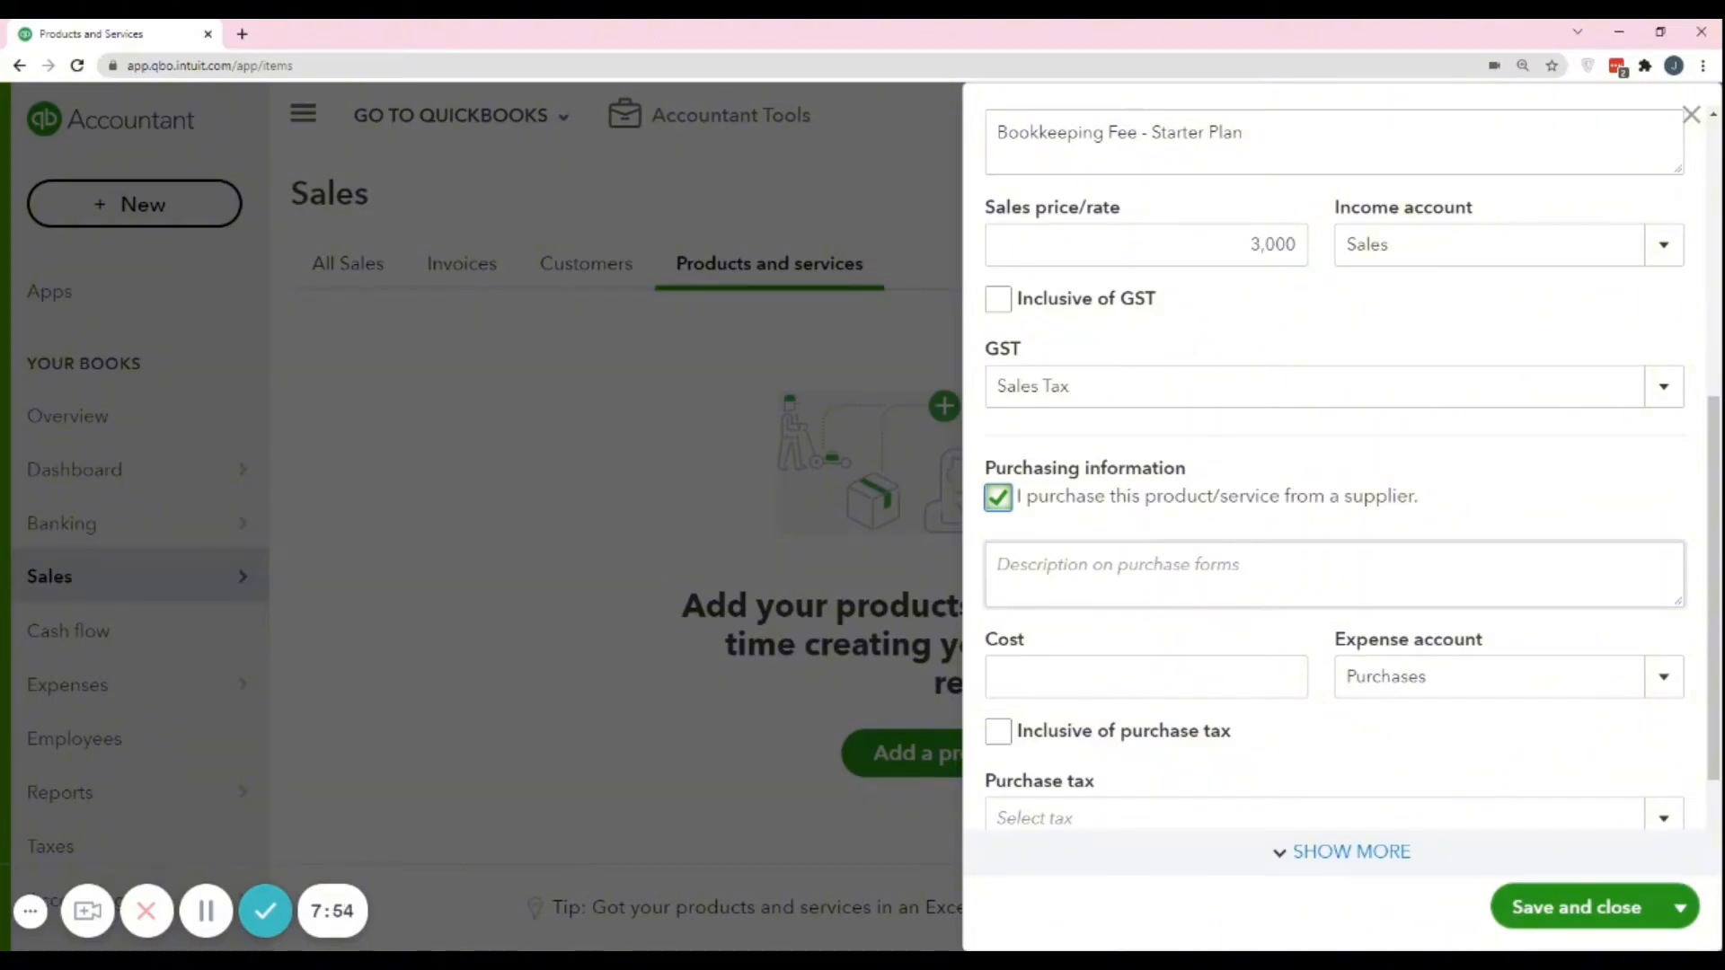
click(1167, 573)
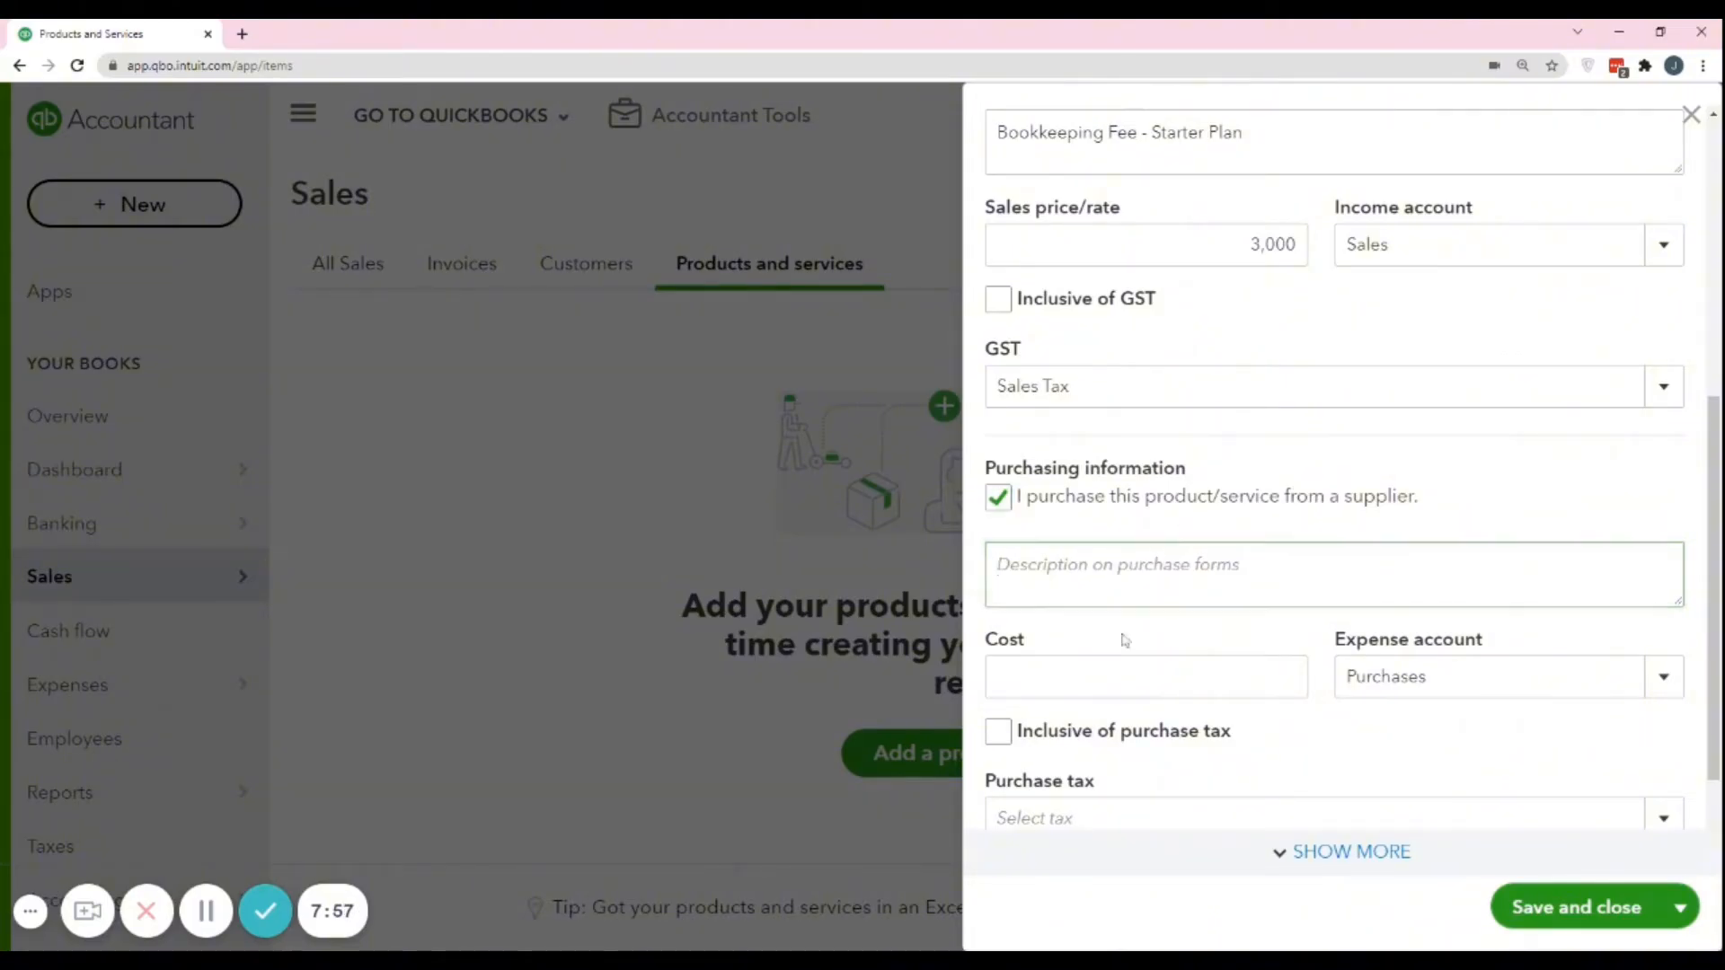
Set the service's purchase cost to 2,000 in its purchasing information.
click(1129, 676)
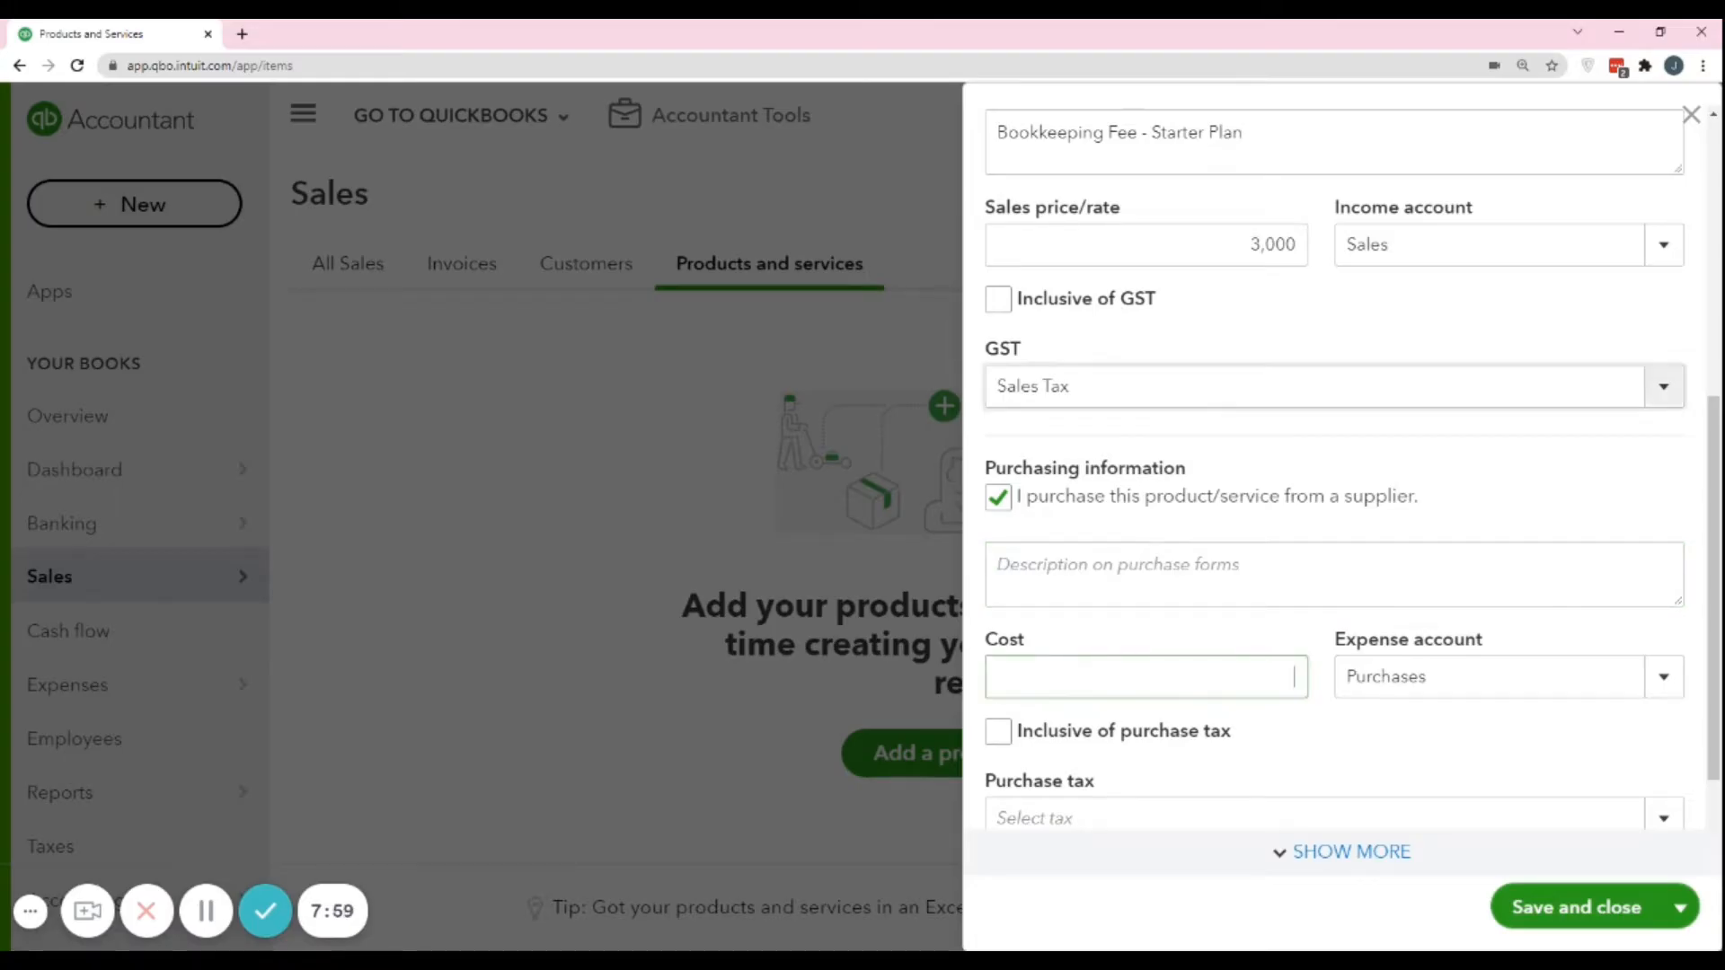
scroll(1329, 467, up, 2)
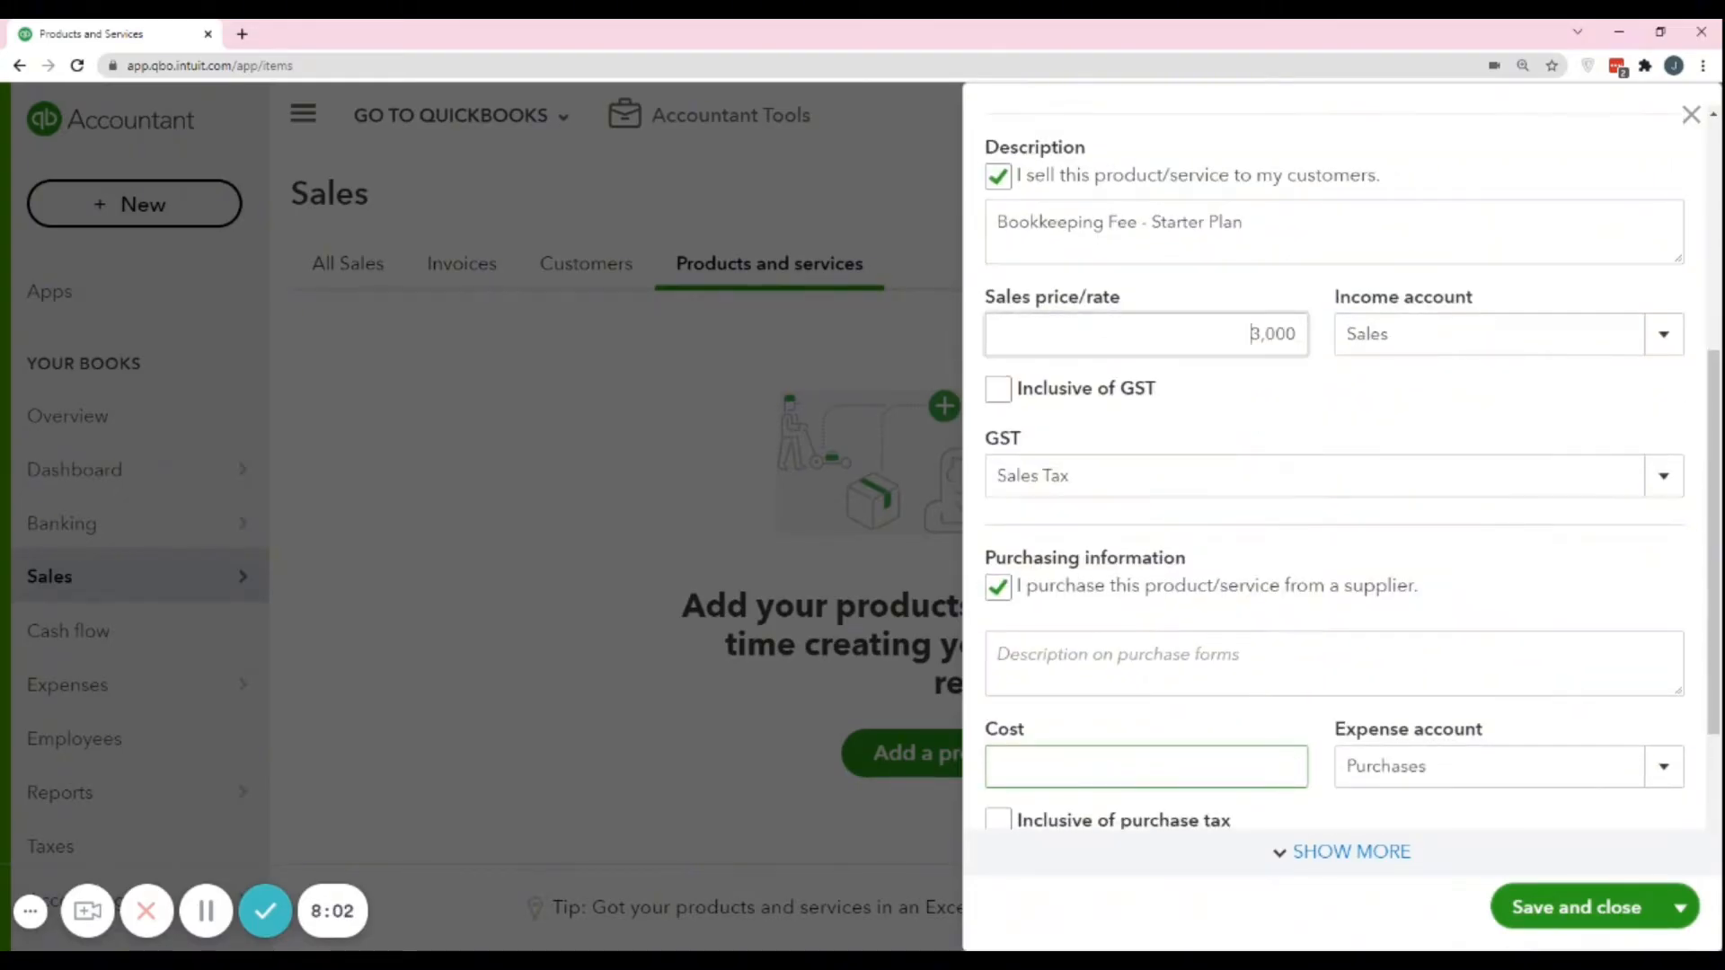
click(1251, 333)
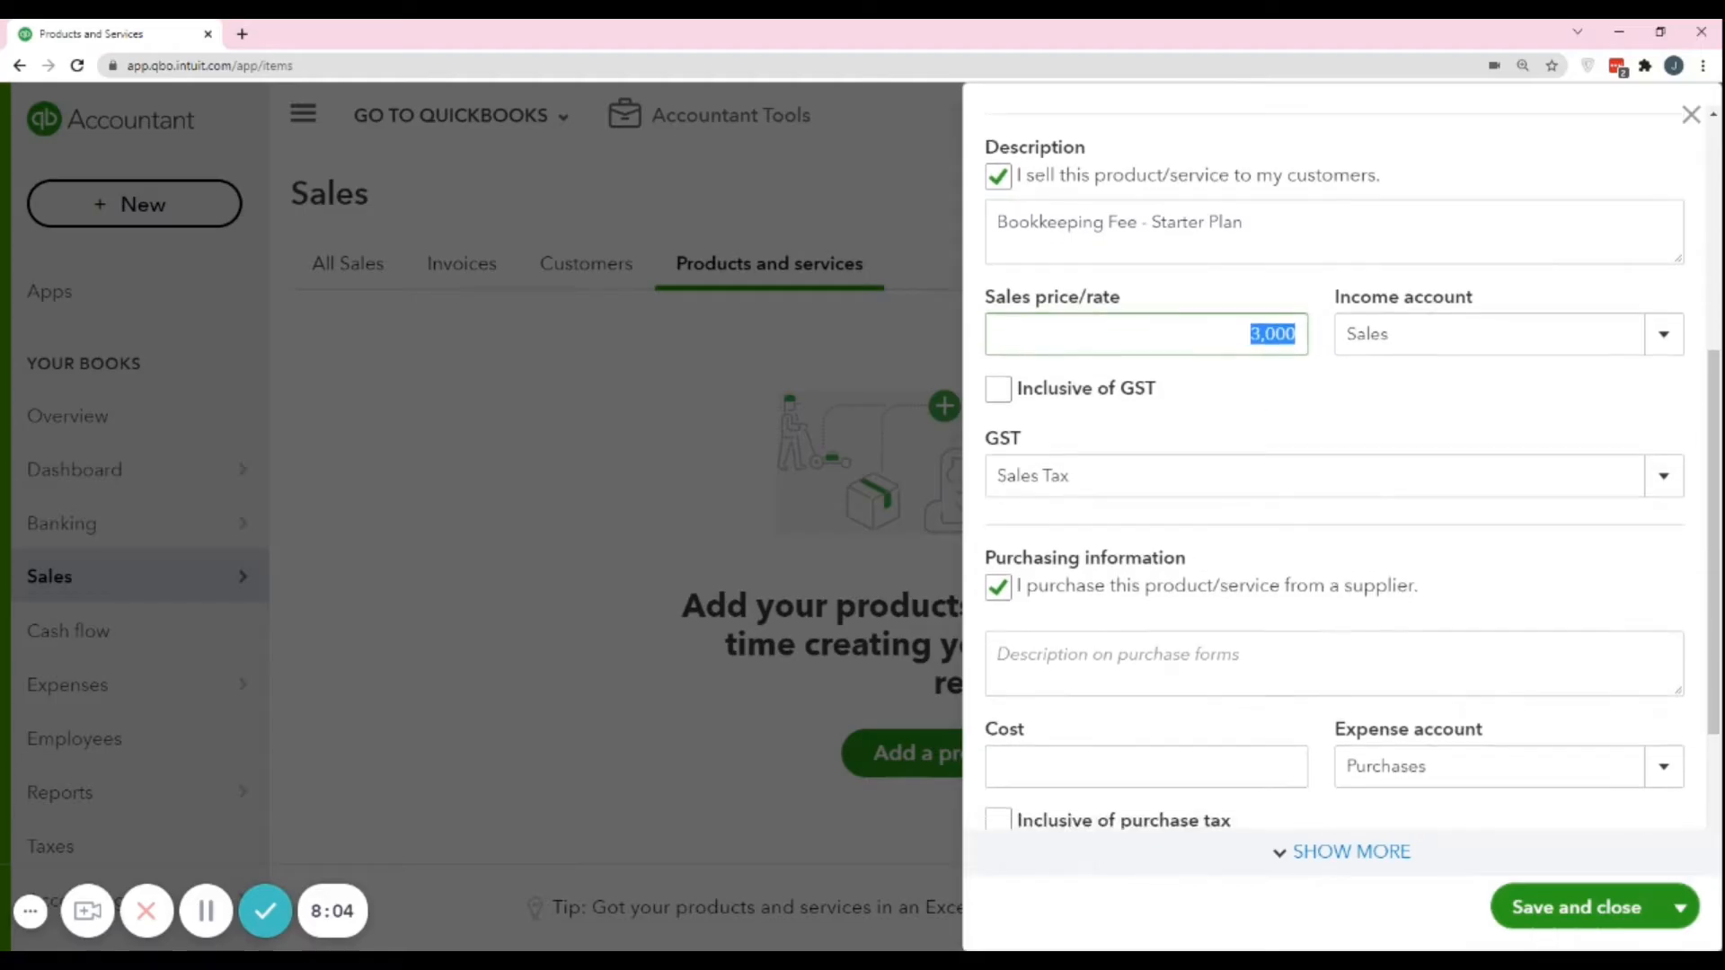
scroll(1217, 655, down, 1)
click(1293, 676)
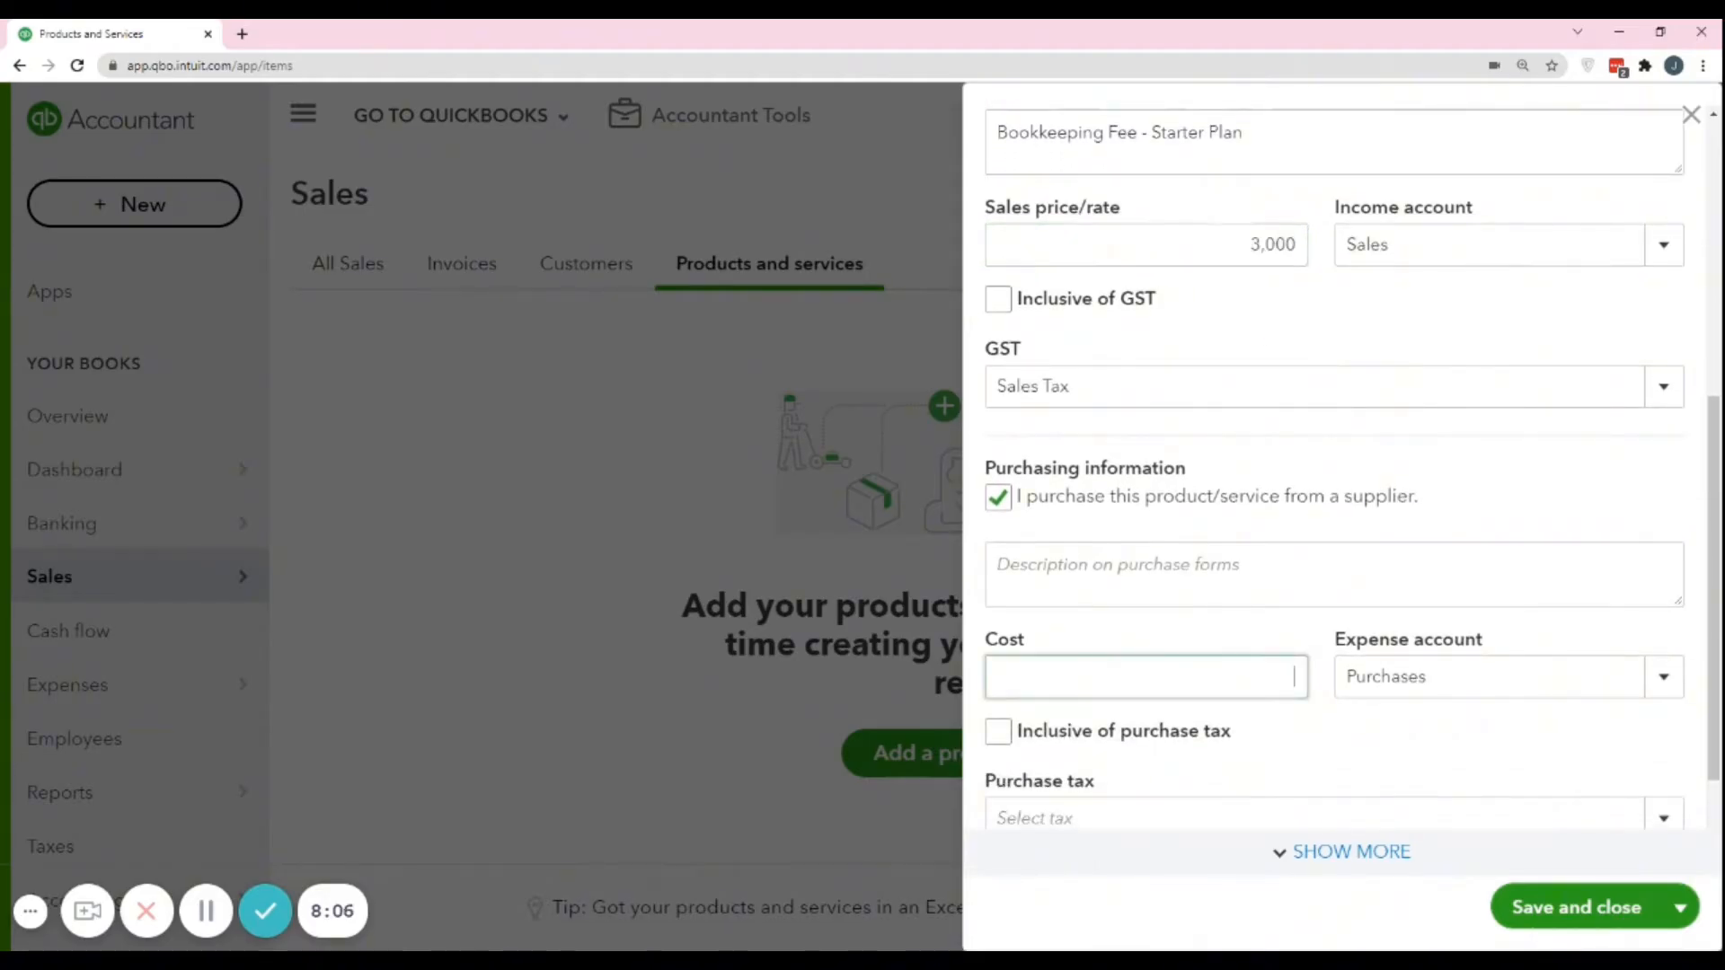
text(2000)
click(1133, 633)
key(Tab)
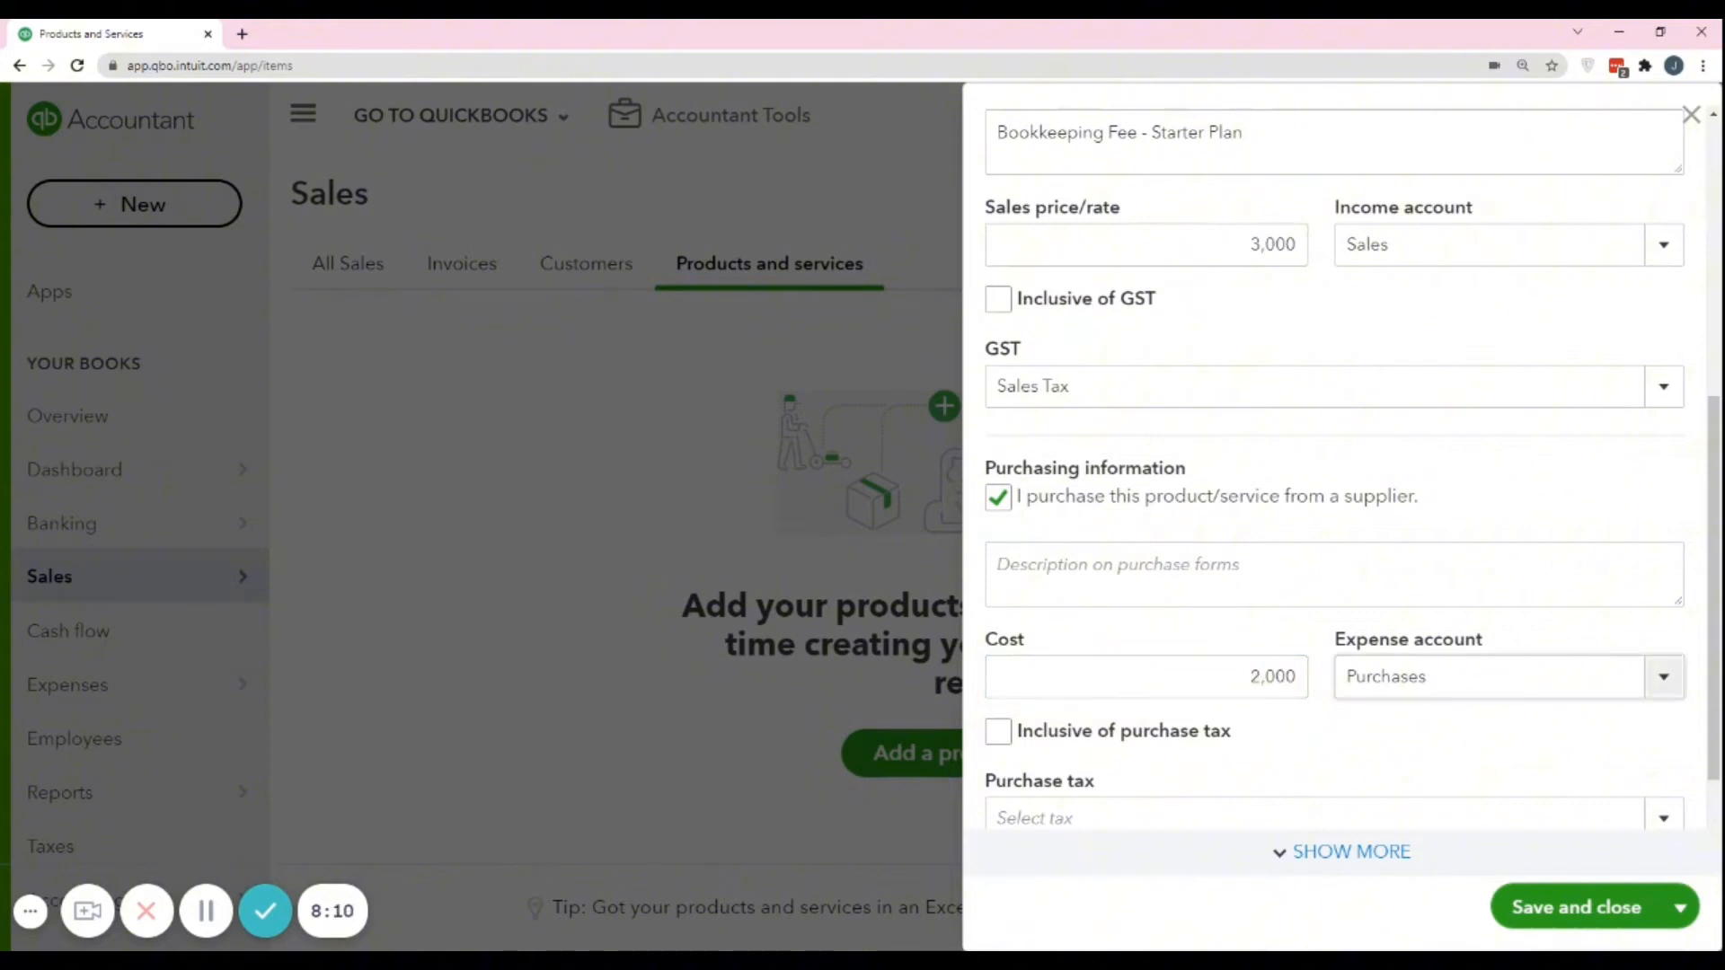
Look through the available expense accounts for the service, keeping Purchases as the selected account.
click(1658, 682)
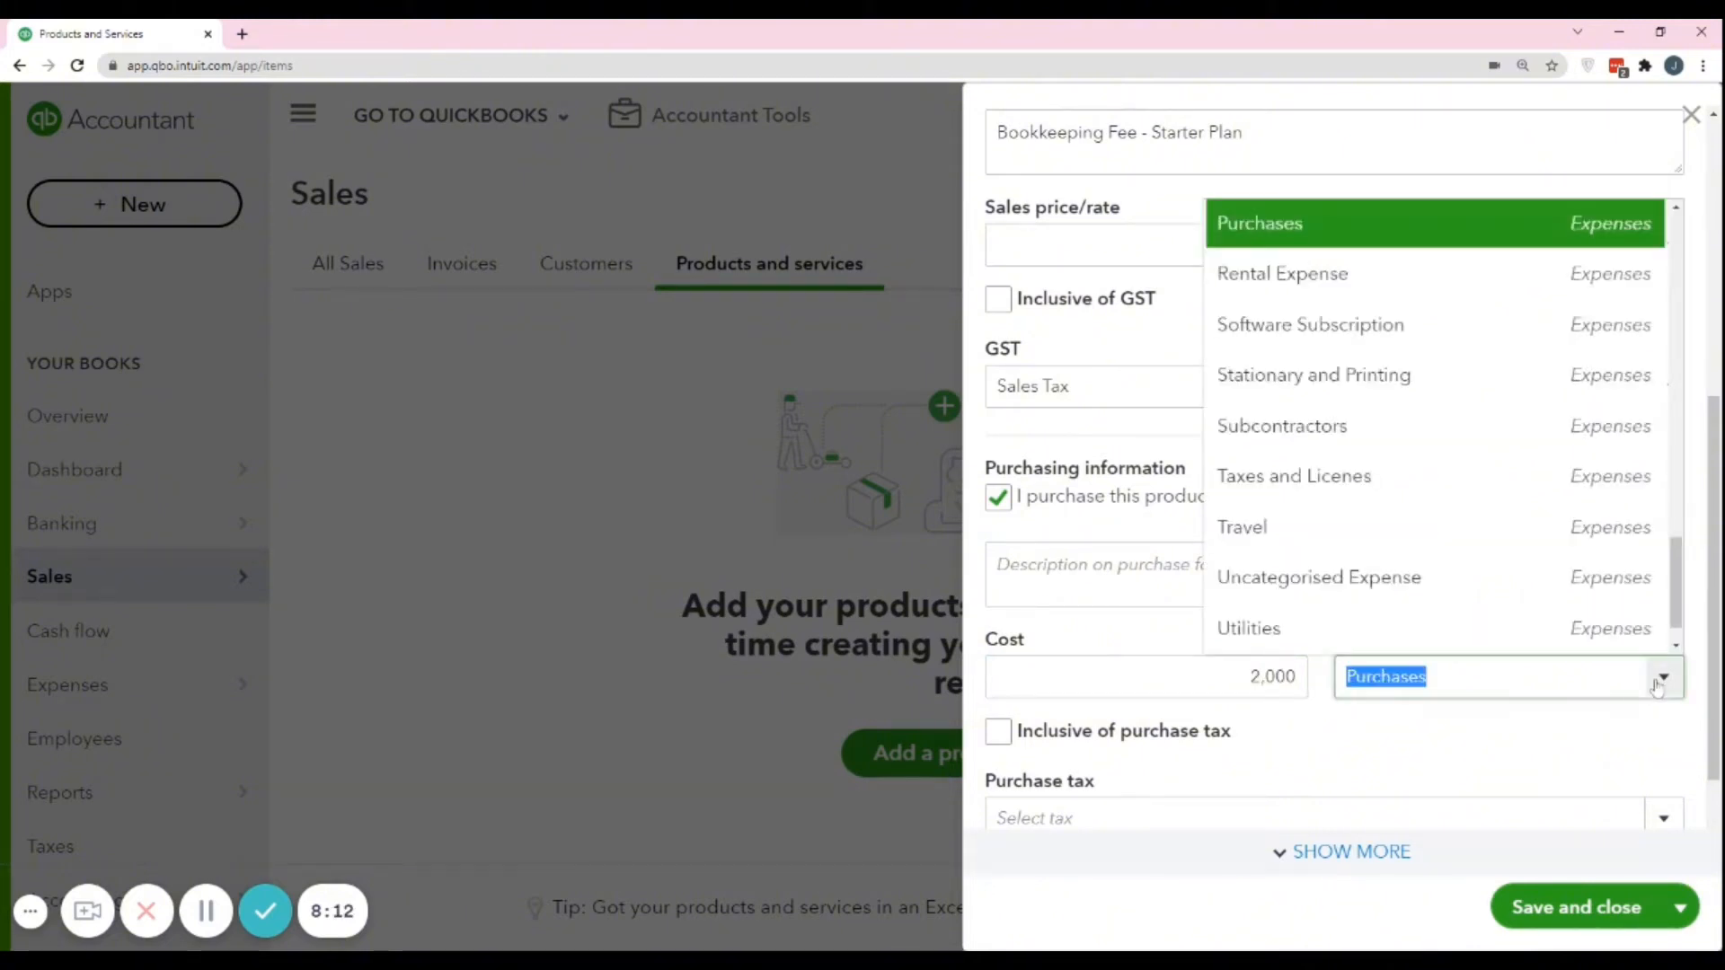
scroll(1395, 319, down, 1)
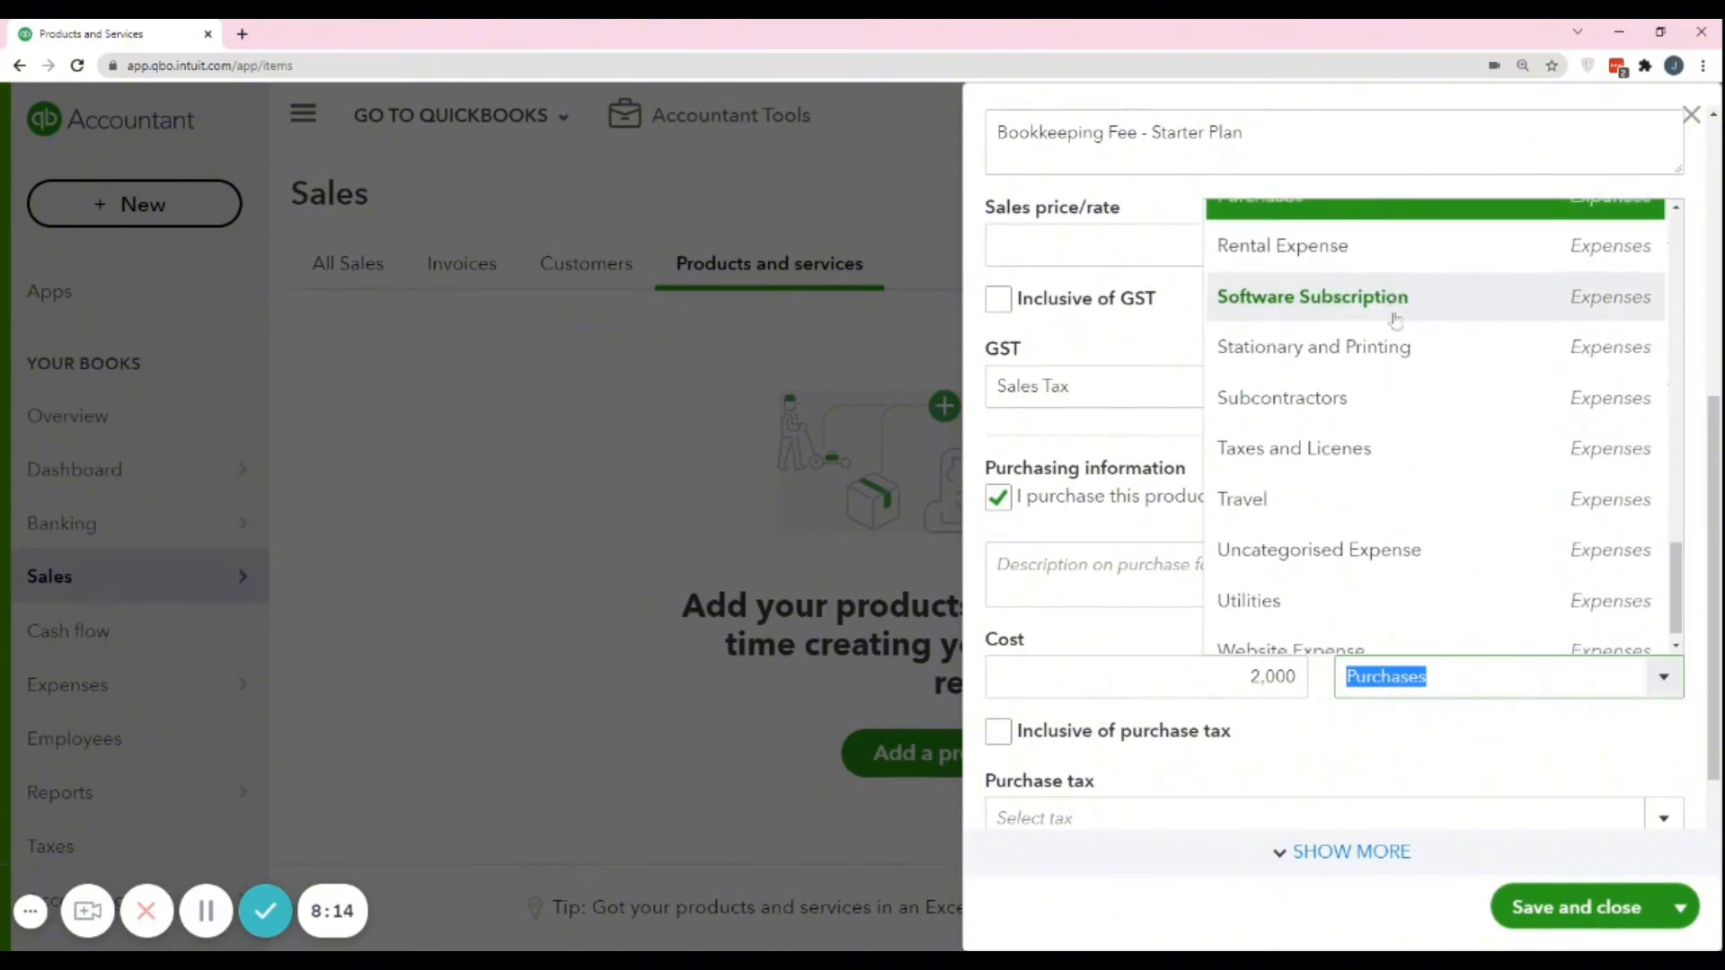
scroll(1390, 368, up, 5)
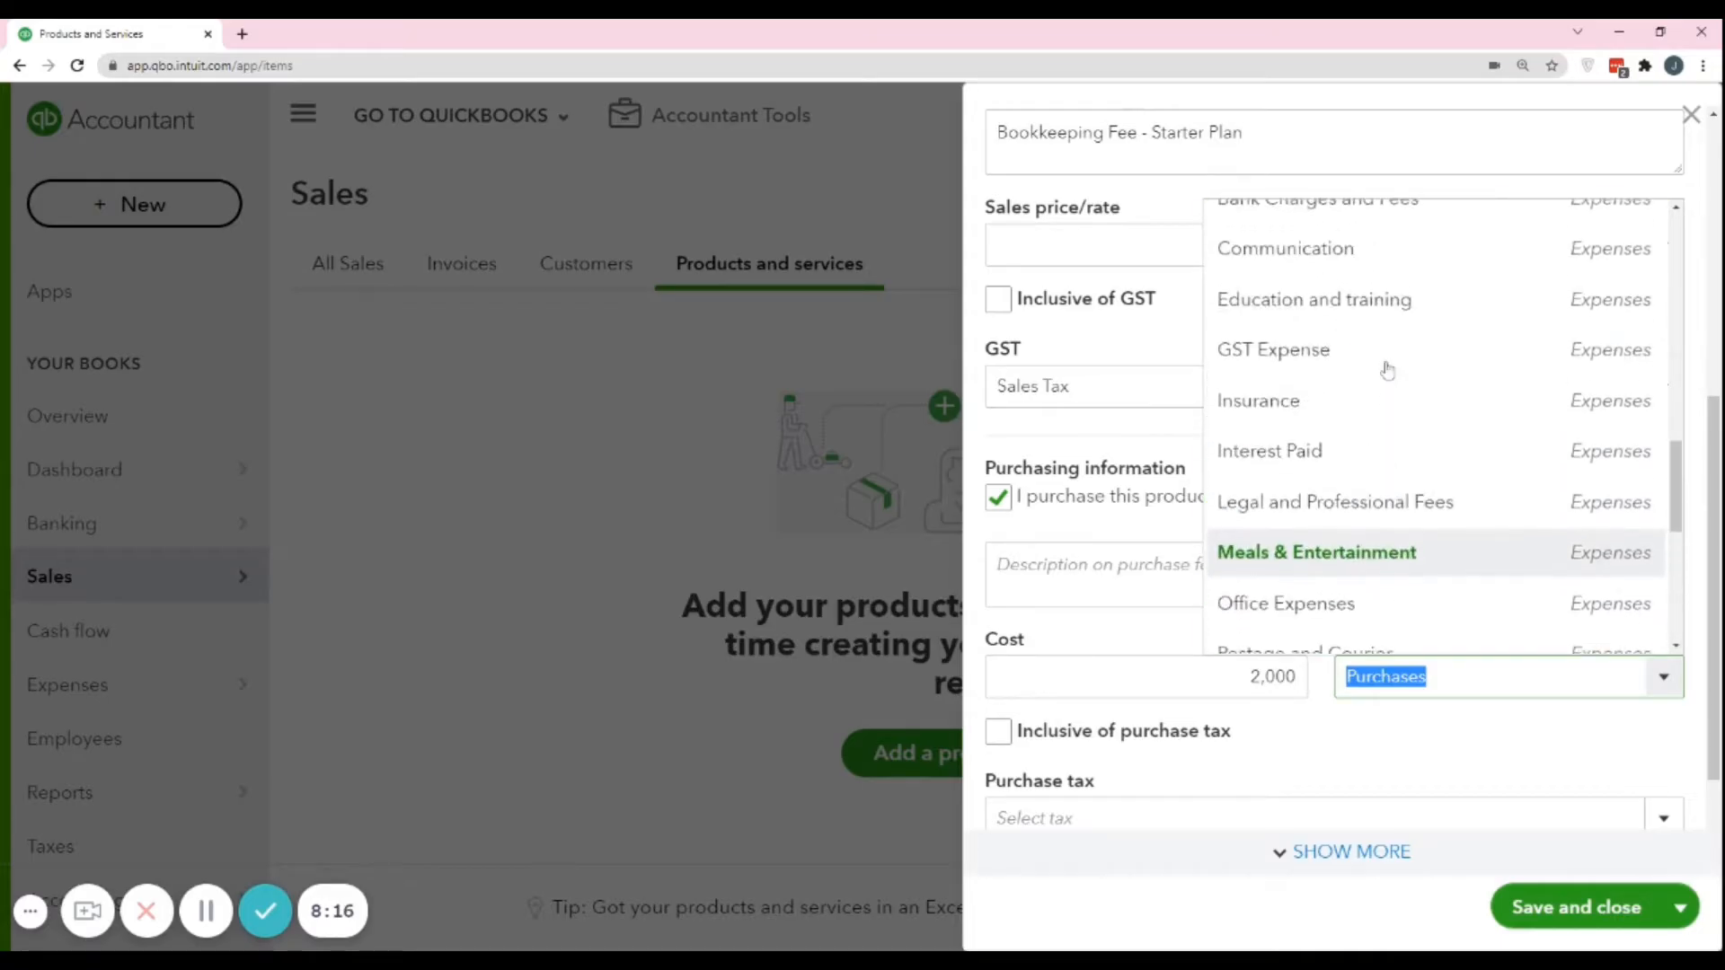
scroll(1387, 368, up, 10)
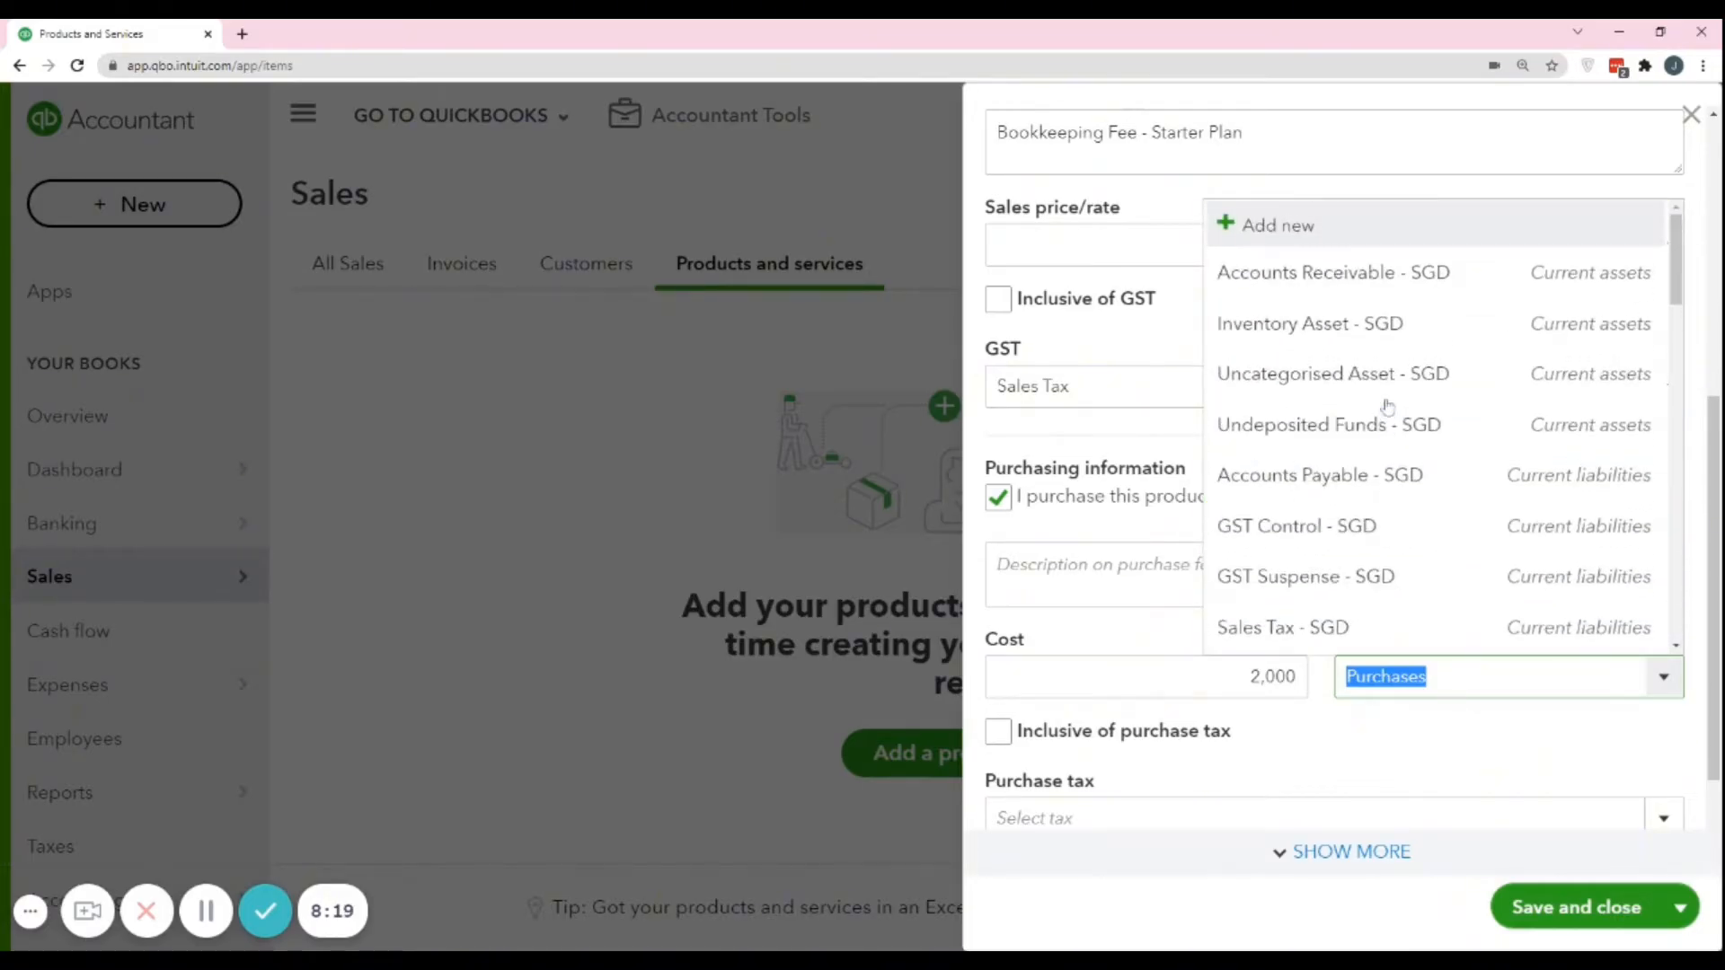
scroll(1388, 406, down, 15)
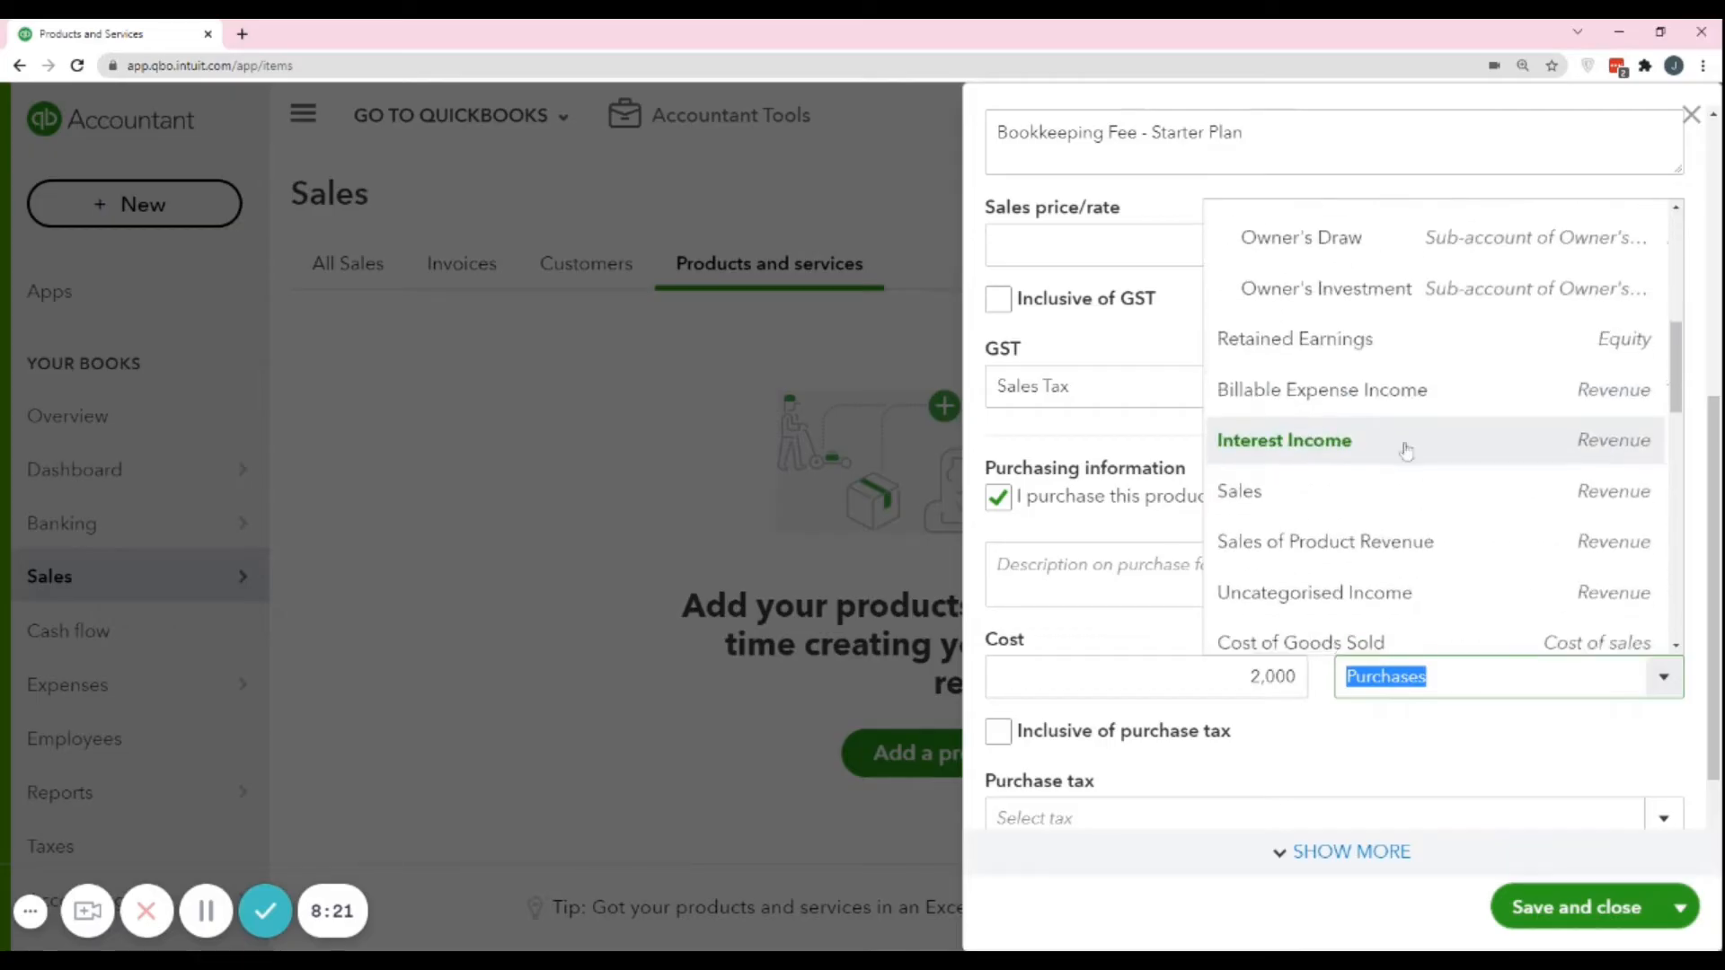
scroll(1415, 471, up, 2)
scroll(1460, 593, down, 3)
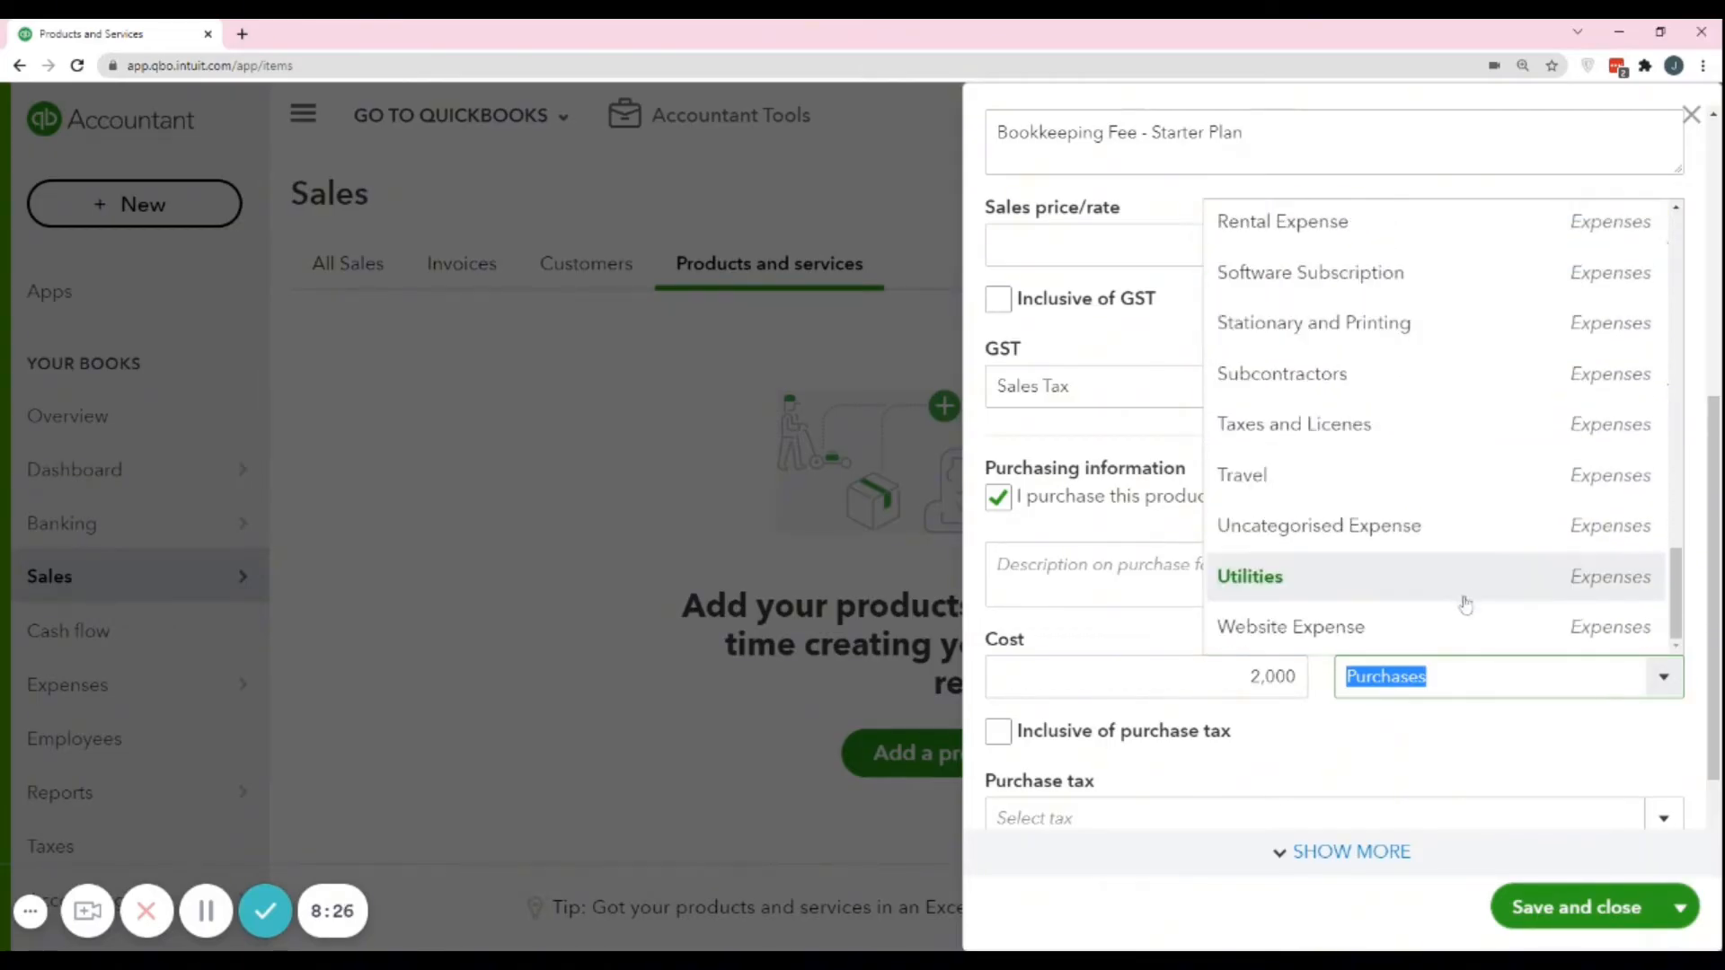
click(1467, 738)
Choose 7% IM (7%) as the service's purchase tax.
scroll(1469, 740, down, 2)
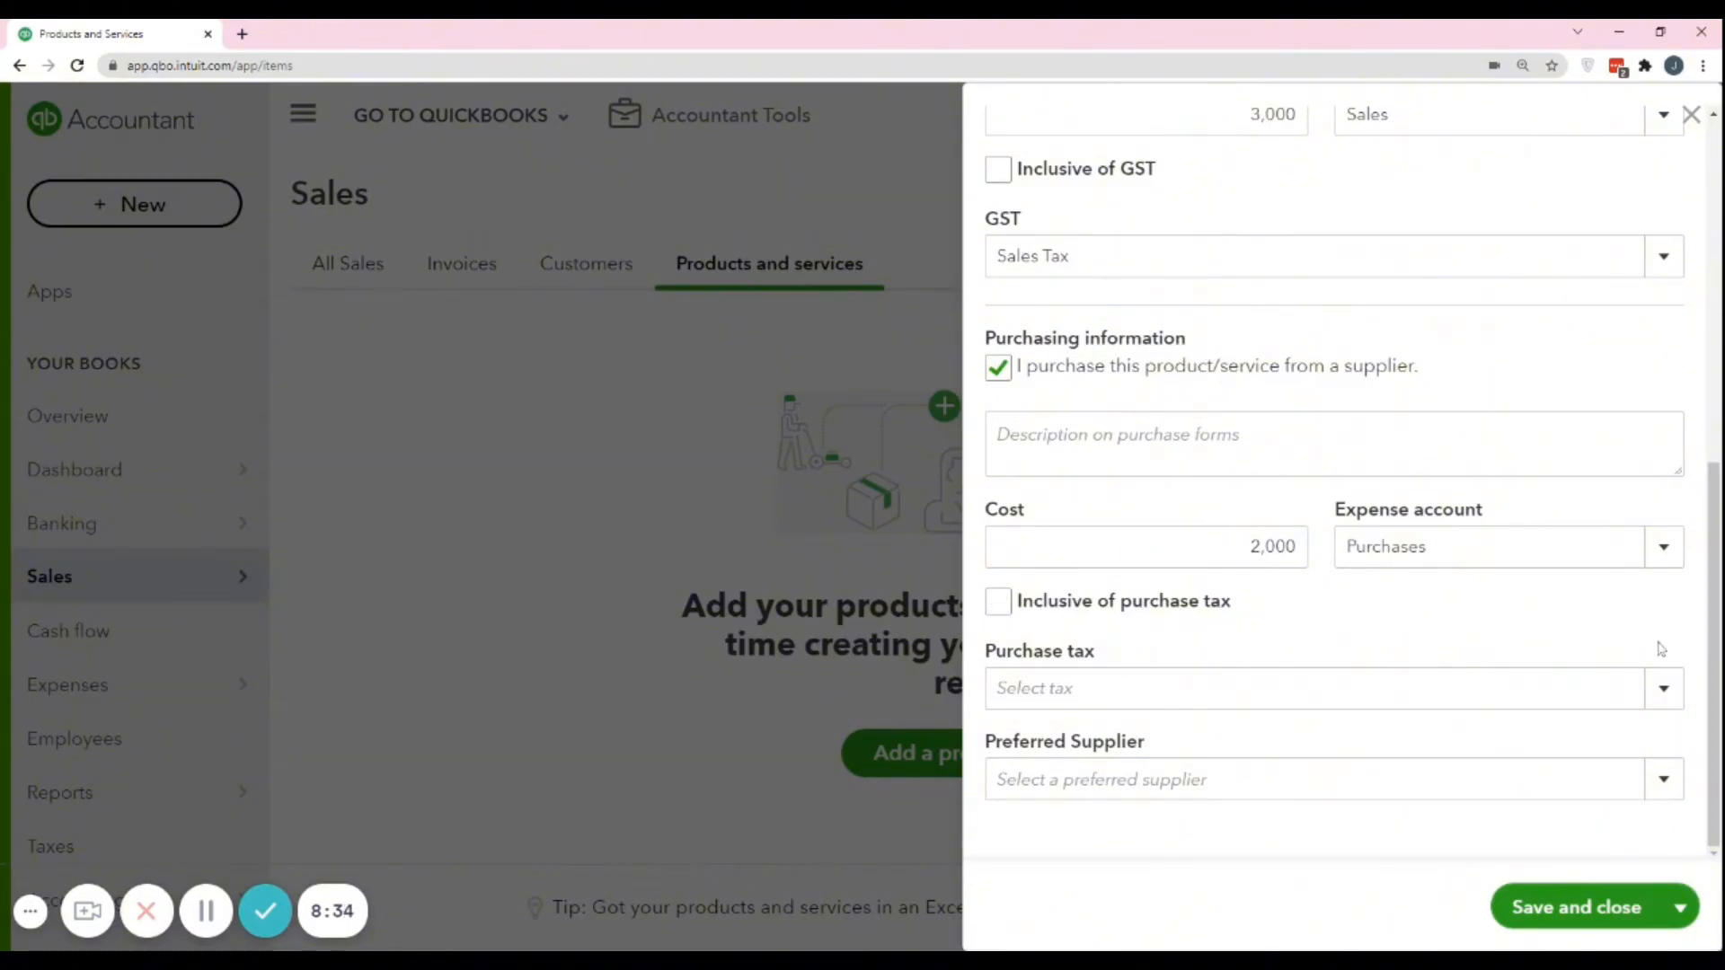
click(1664, 690)
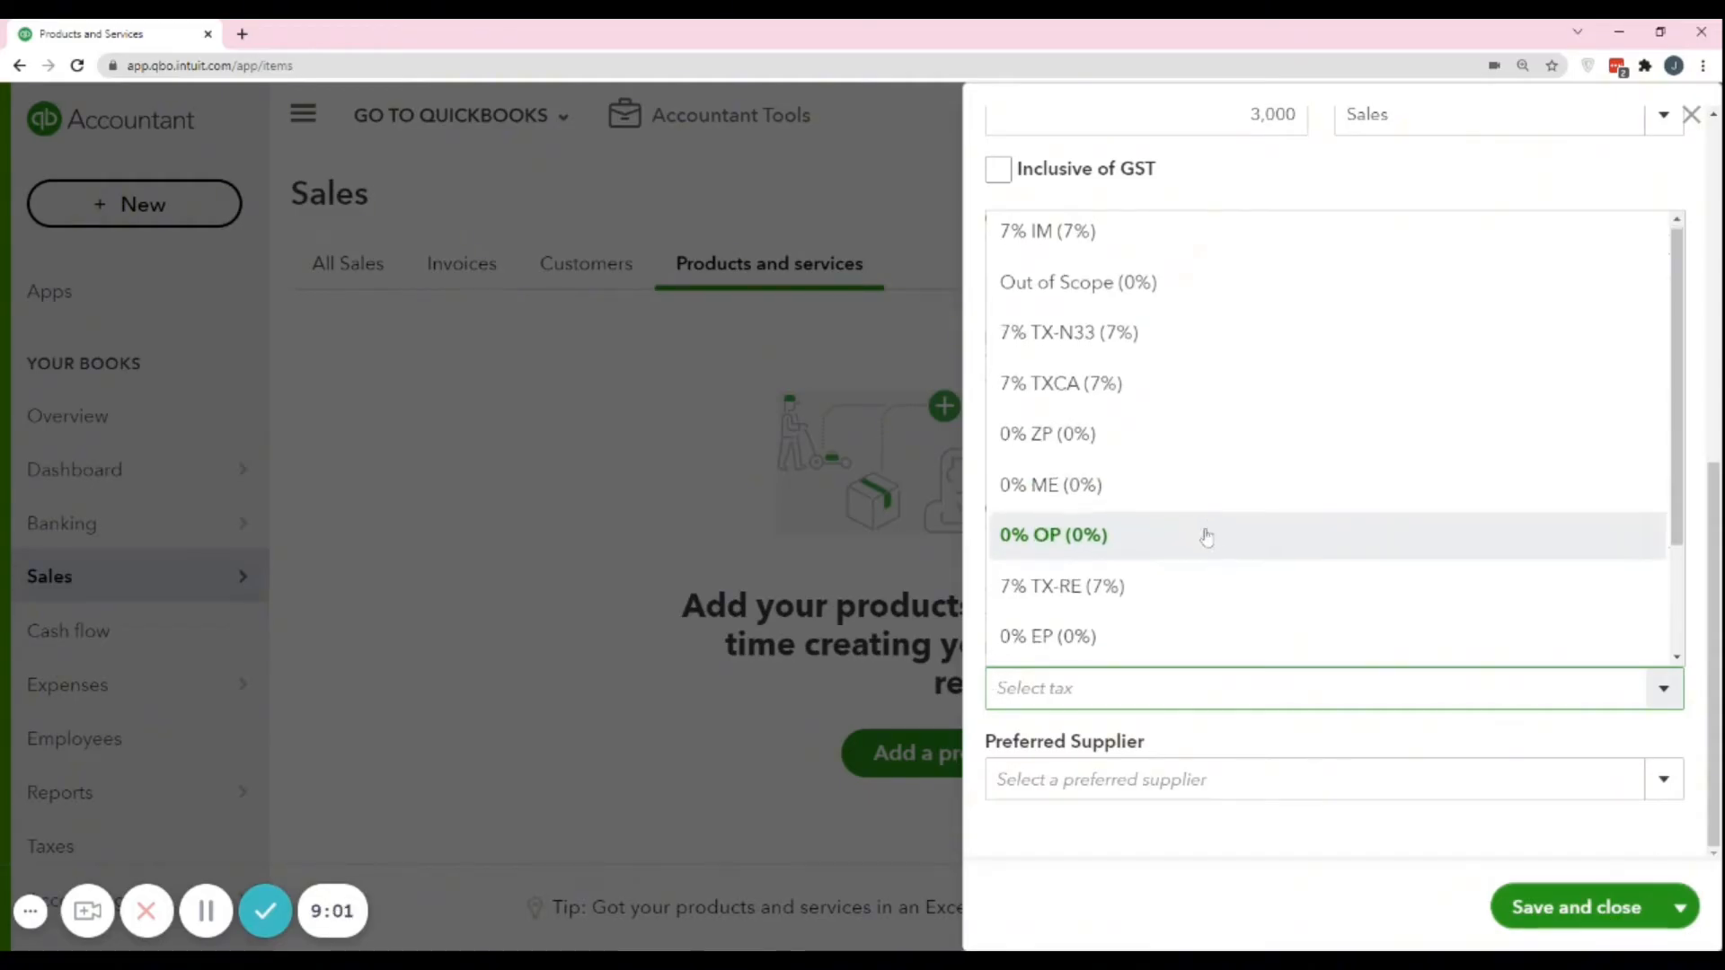
scroll(1203, 548, down, 2)
scroll(1202, 561, up, 2)
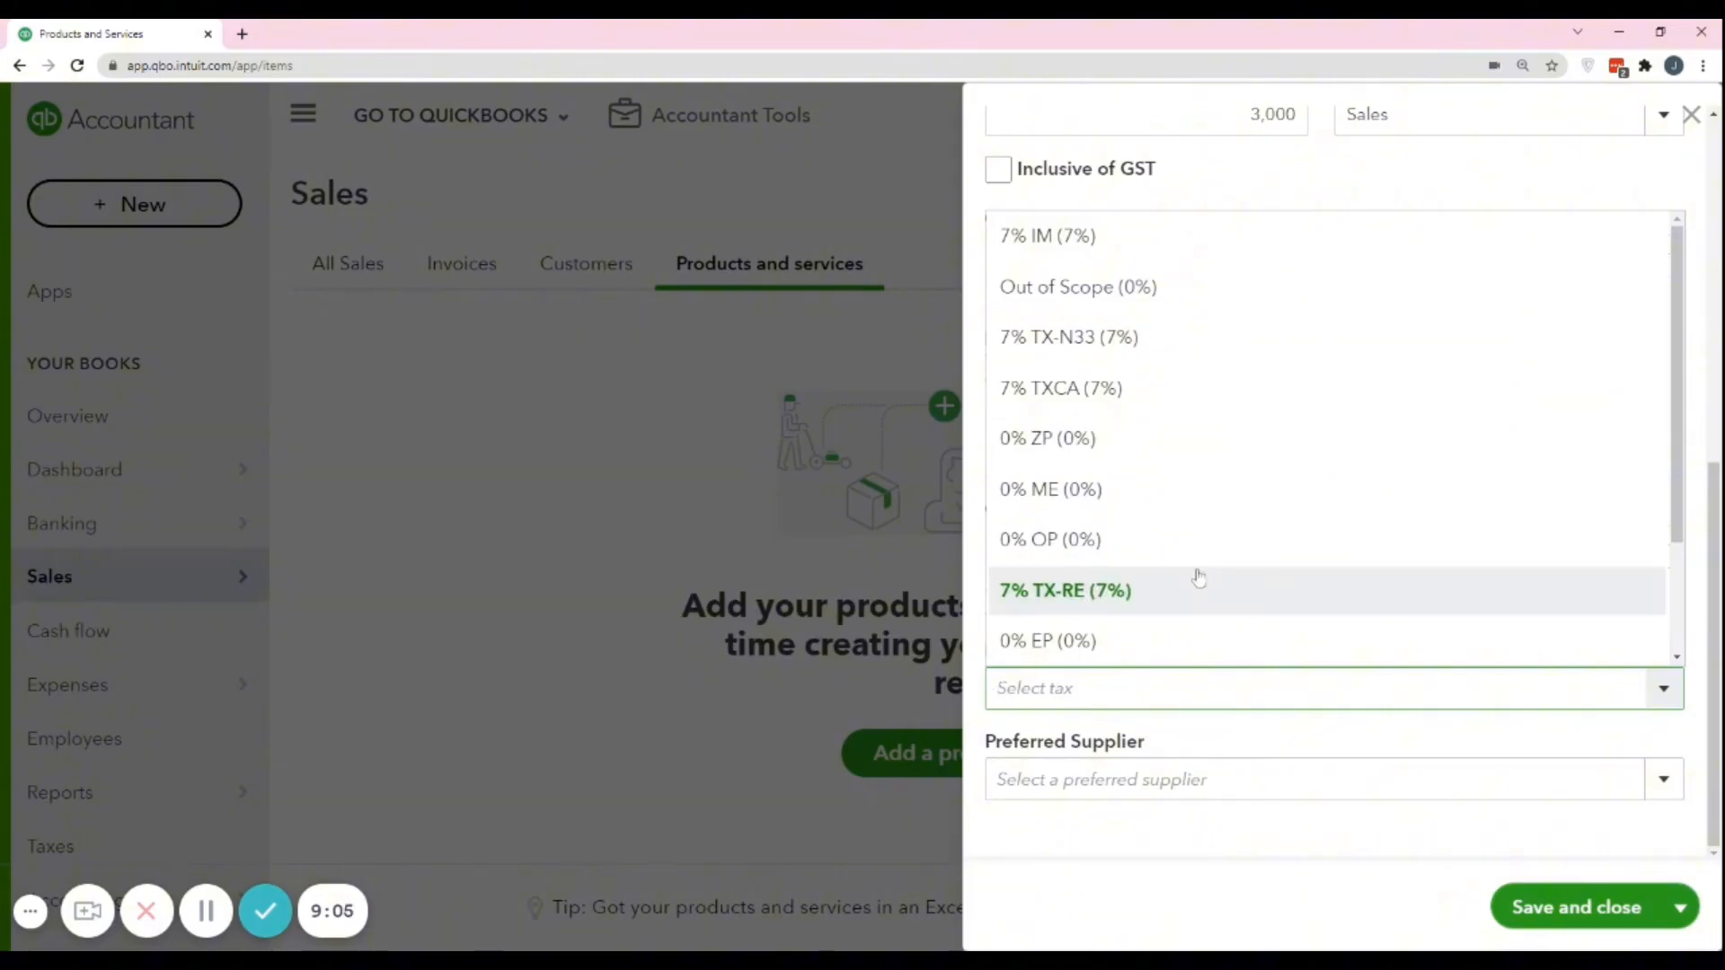
scroll(1194, 535, down, 2)
scroll(1190, 570, up, 2)
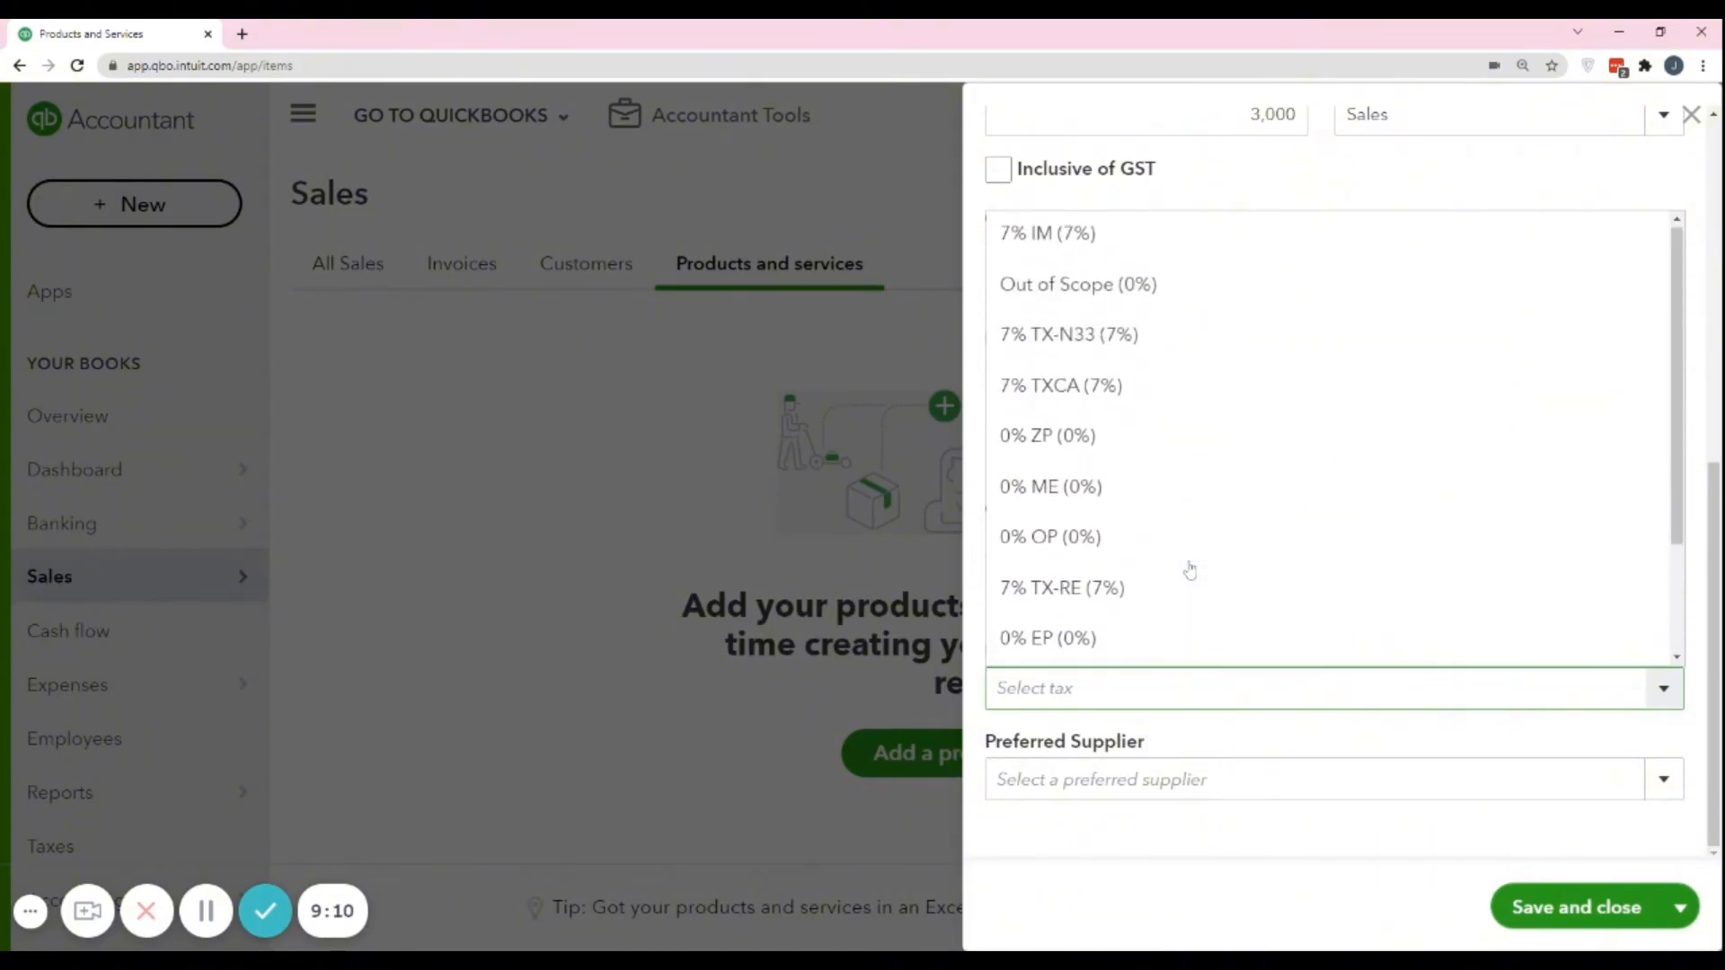
click(1143, 246)
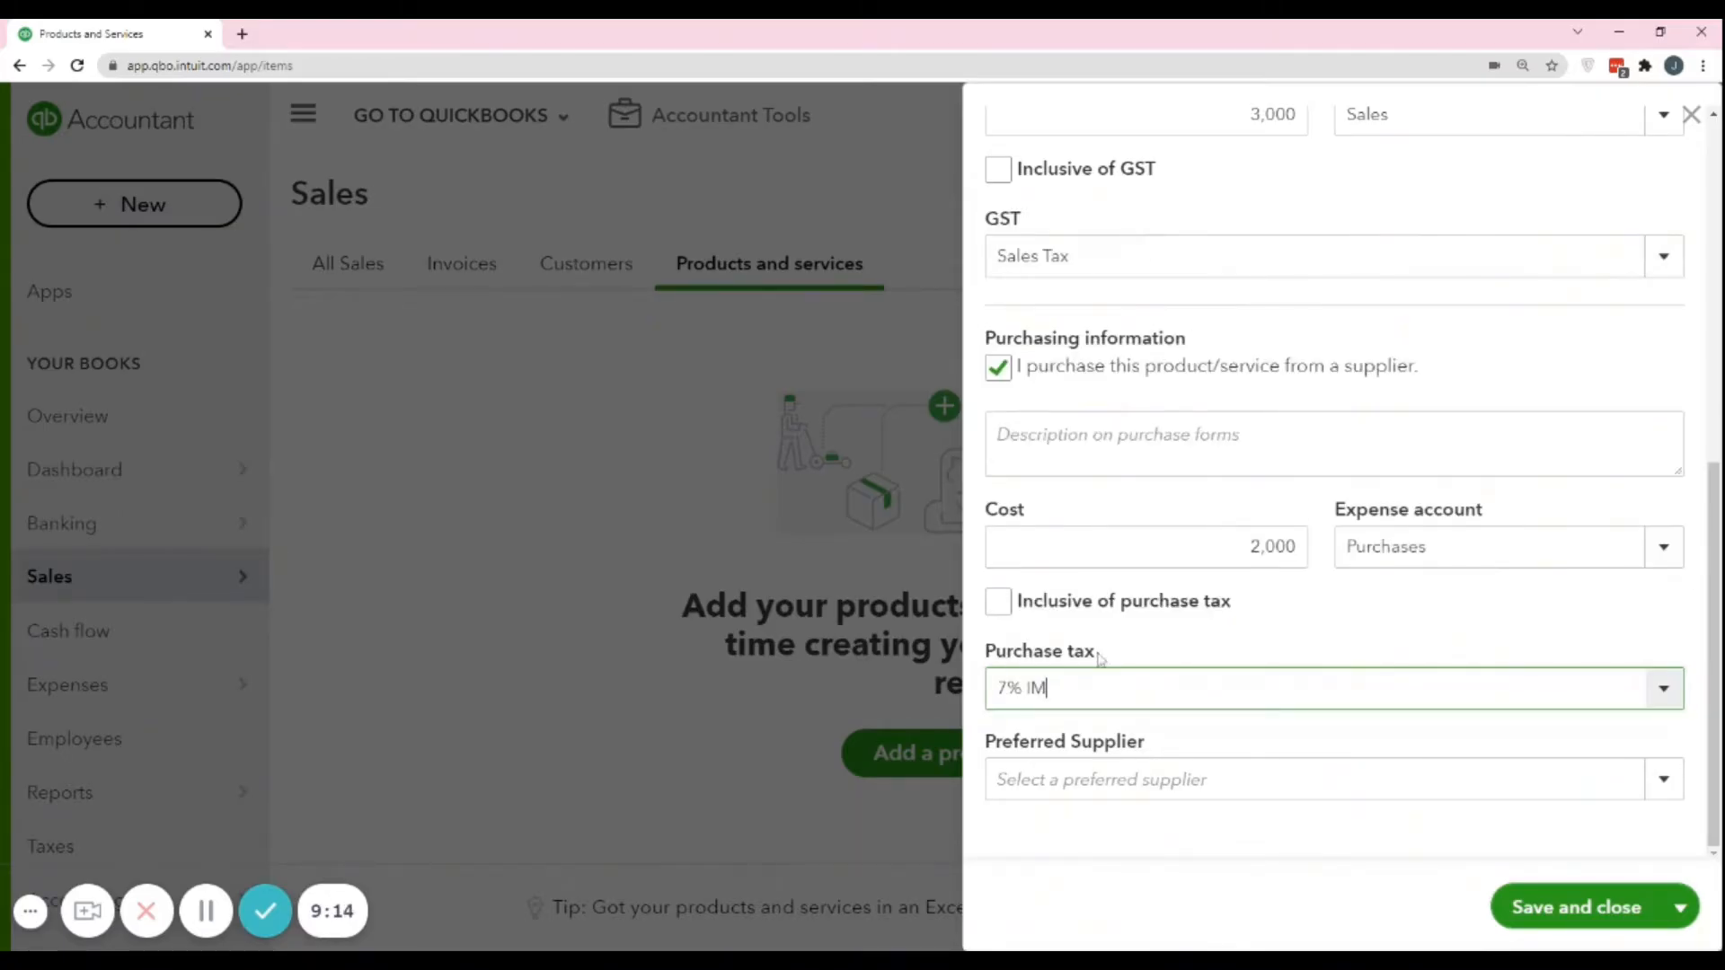
Review the completed sales and purchasing details of the Bookkeeping Fee service, and save and close it.
scroll(1200, 647, up, 5)
scroll(1200, 615, down, 4)
scroll(1177, 665, up, 6)
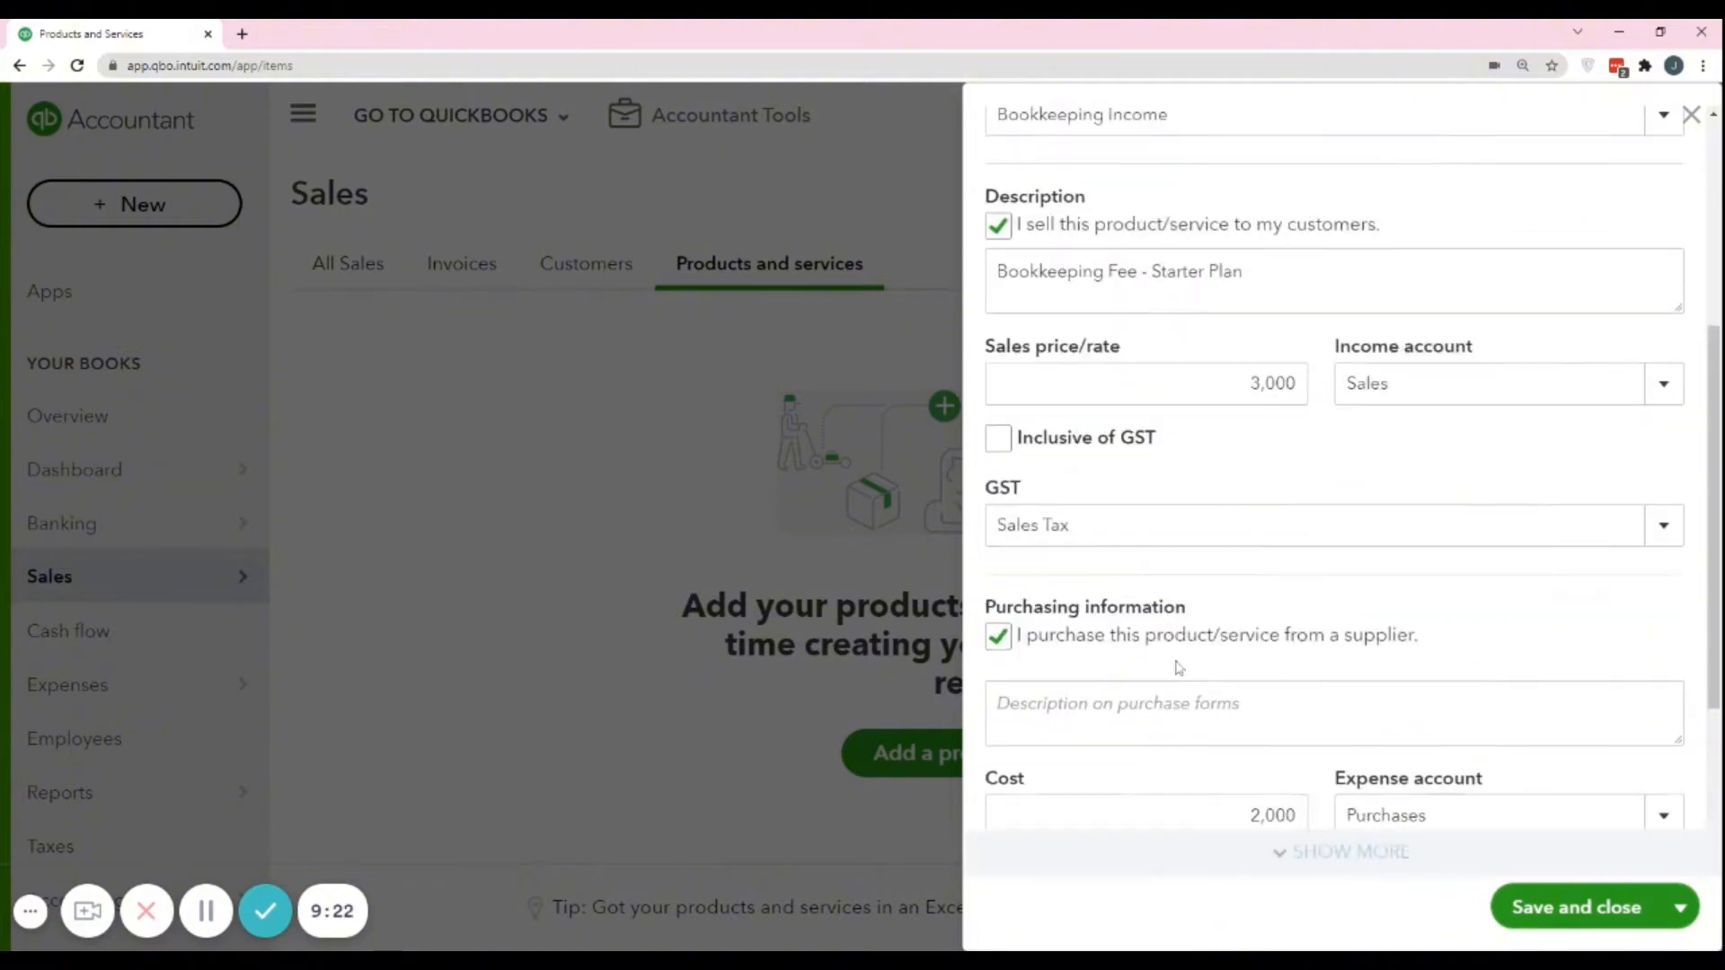
scroll(1206, 670, down, 2)
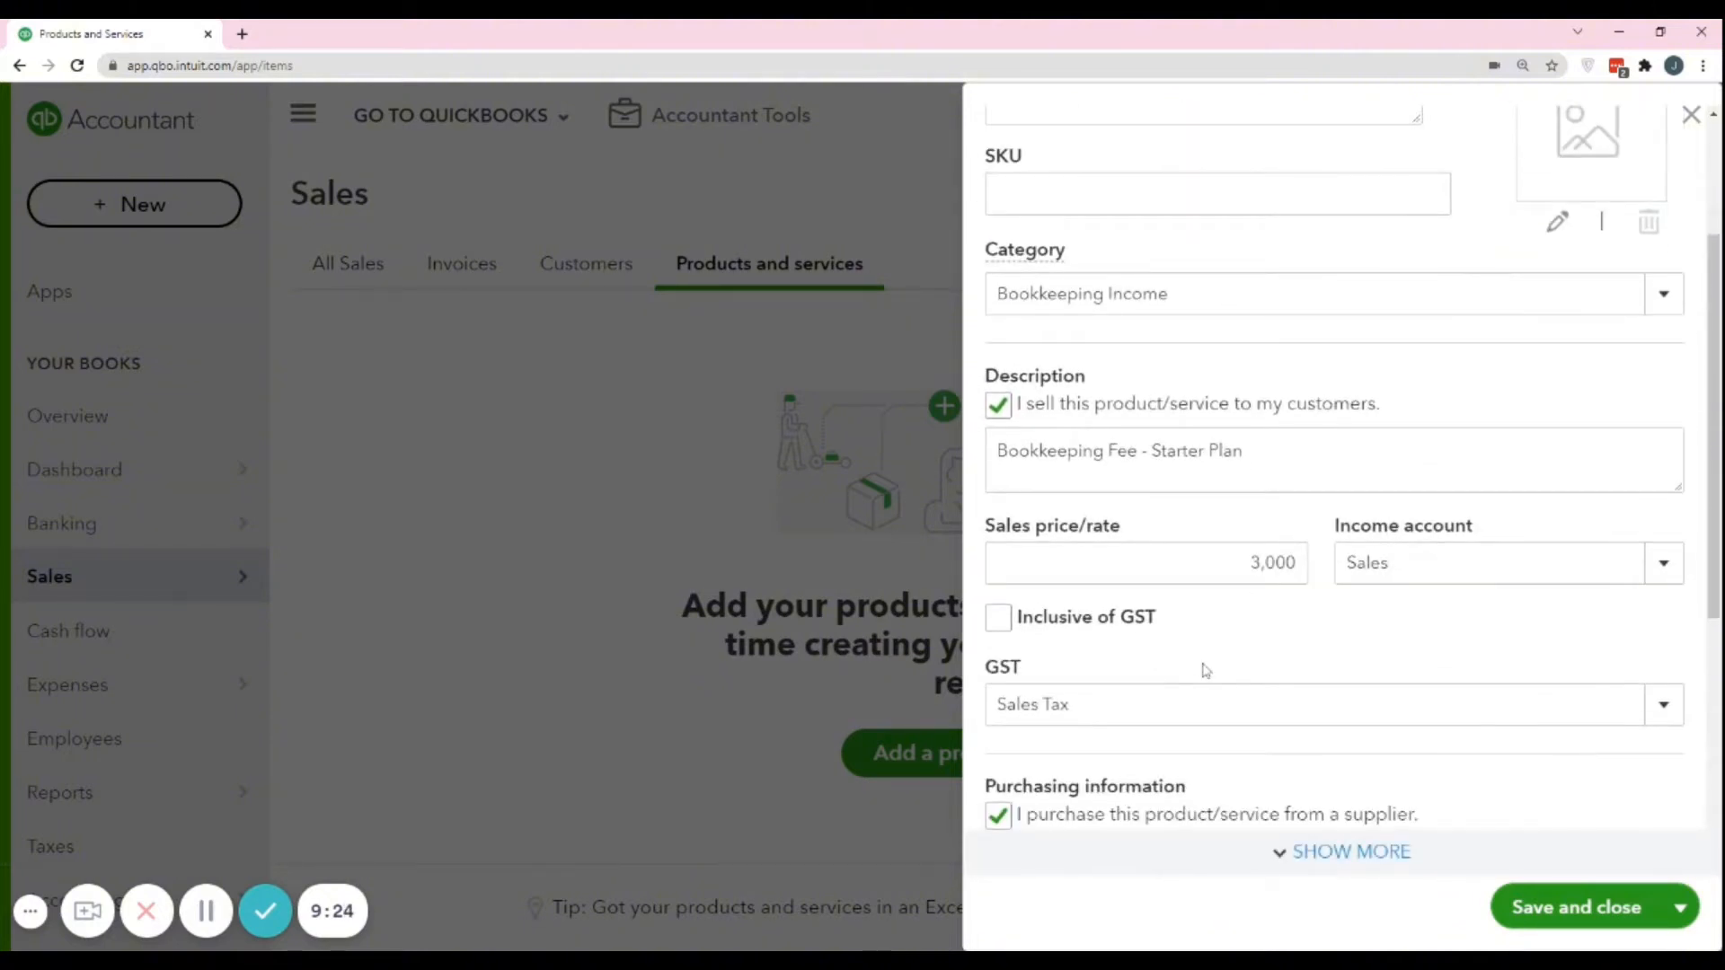
scroll(1206, 671, down, 4)
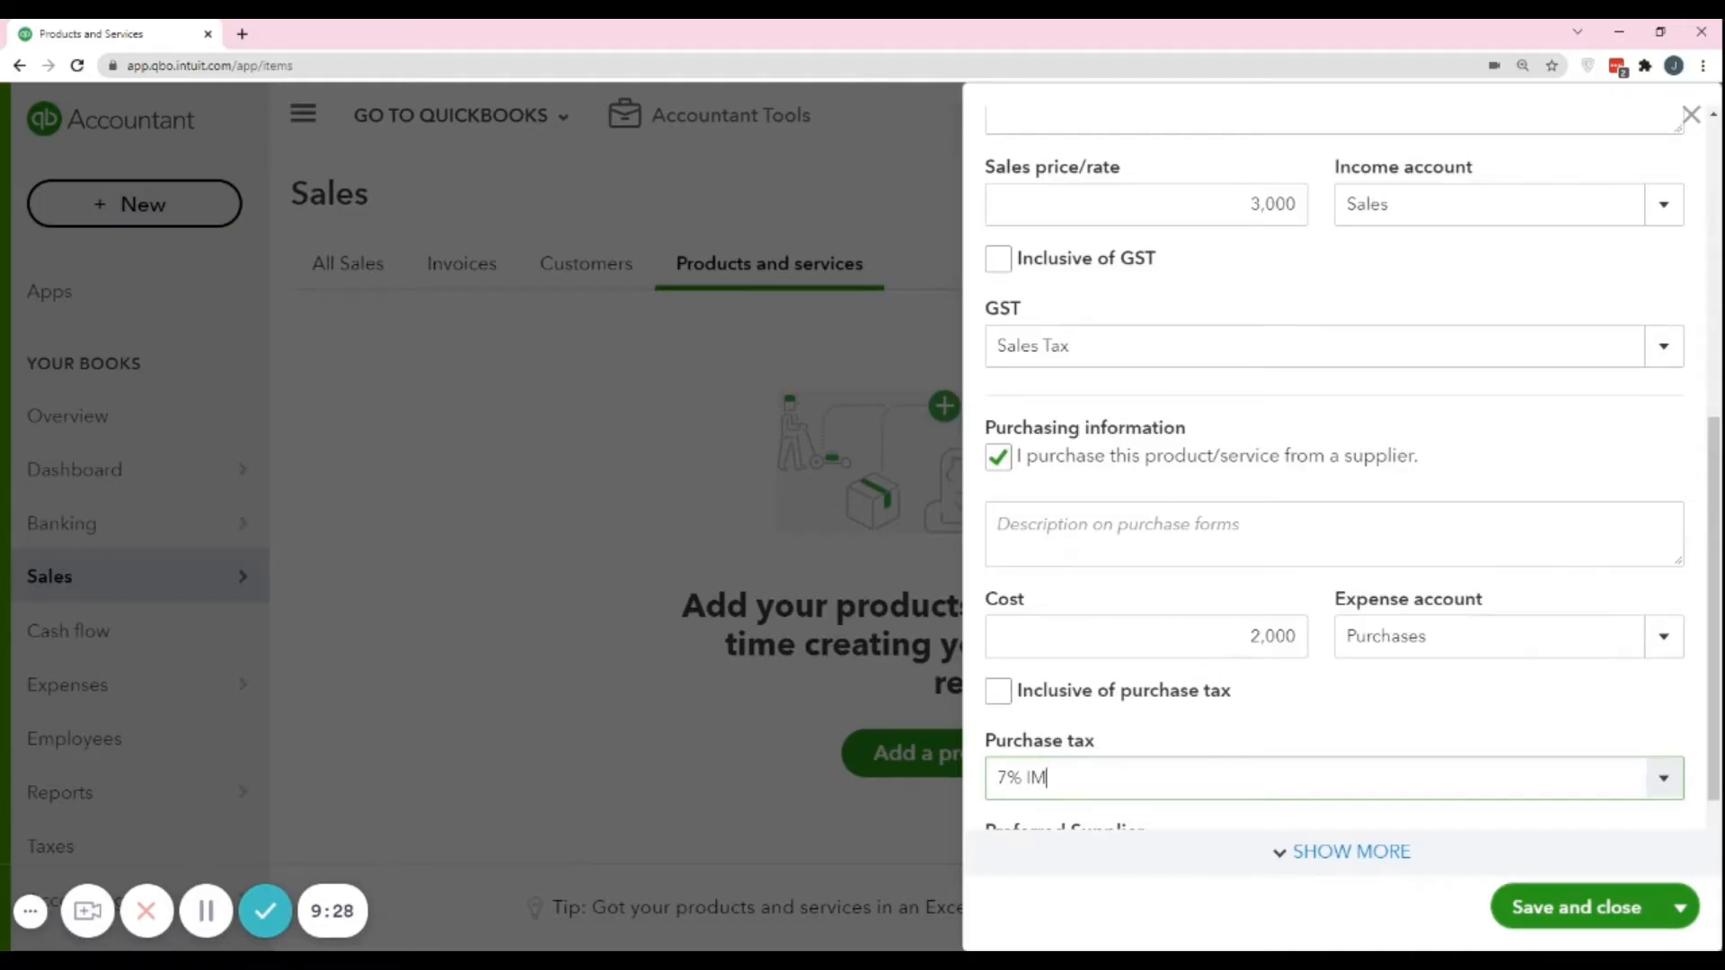
scroll(1205, 670, down, 1)
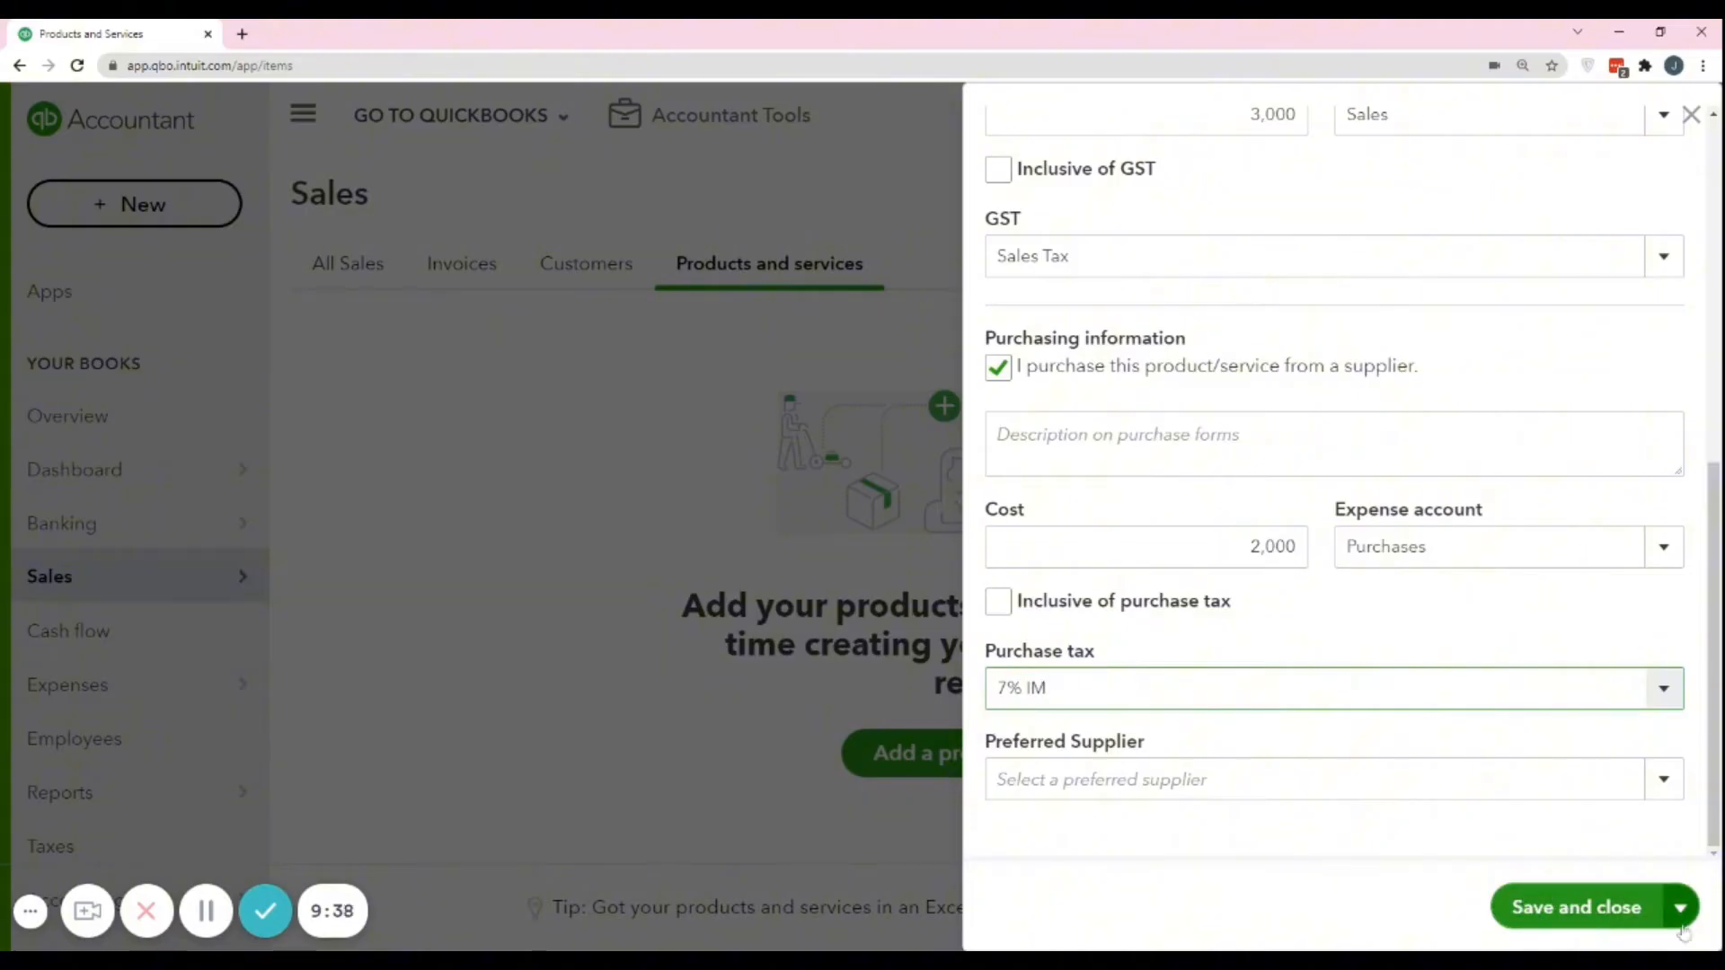
click(1681, 928)
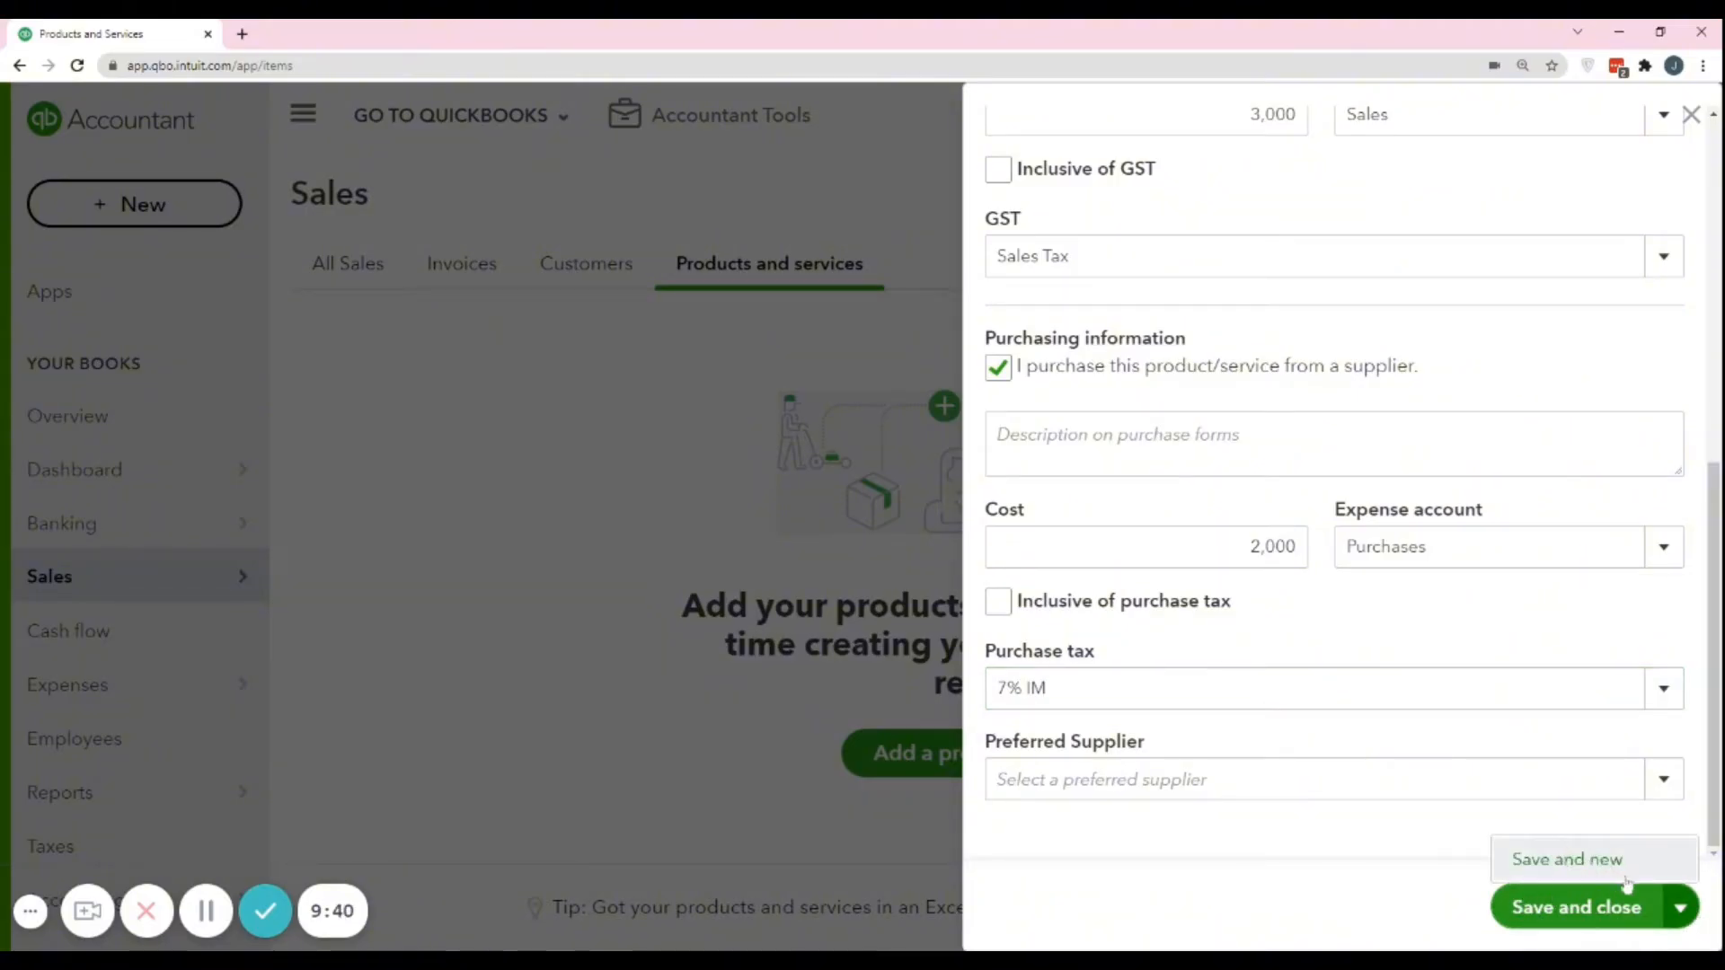
scroll(1343, 779, up, 5)
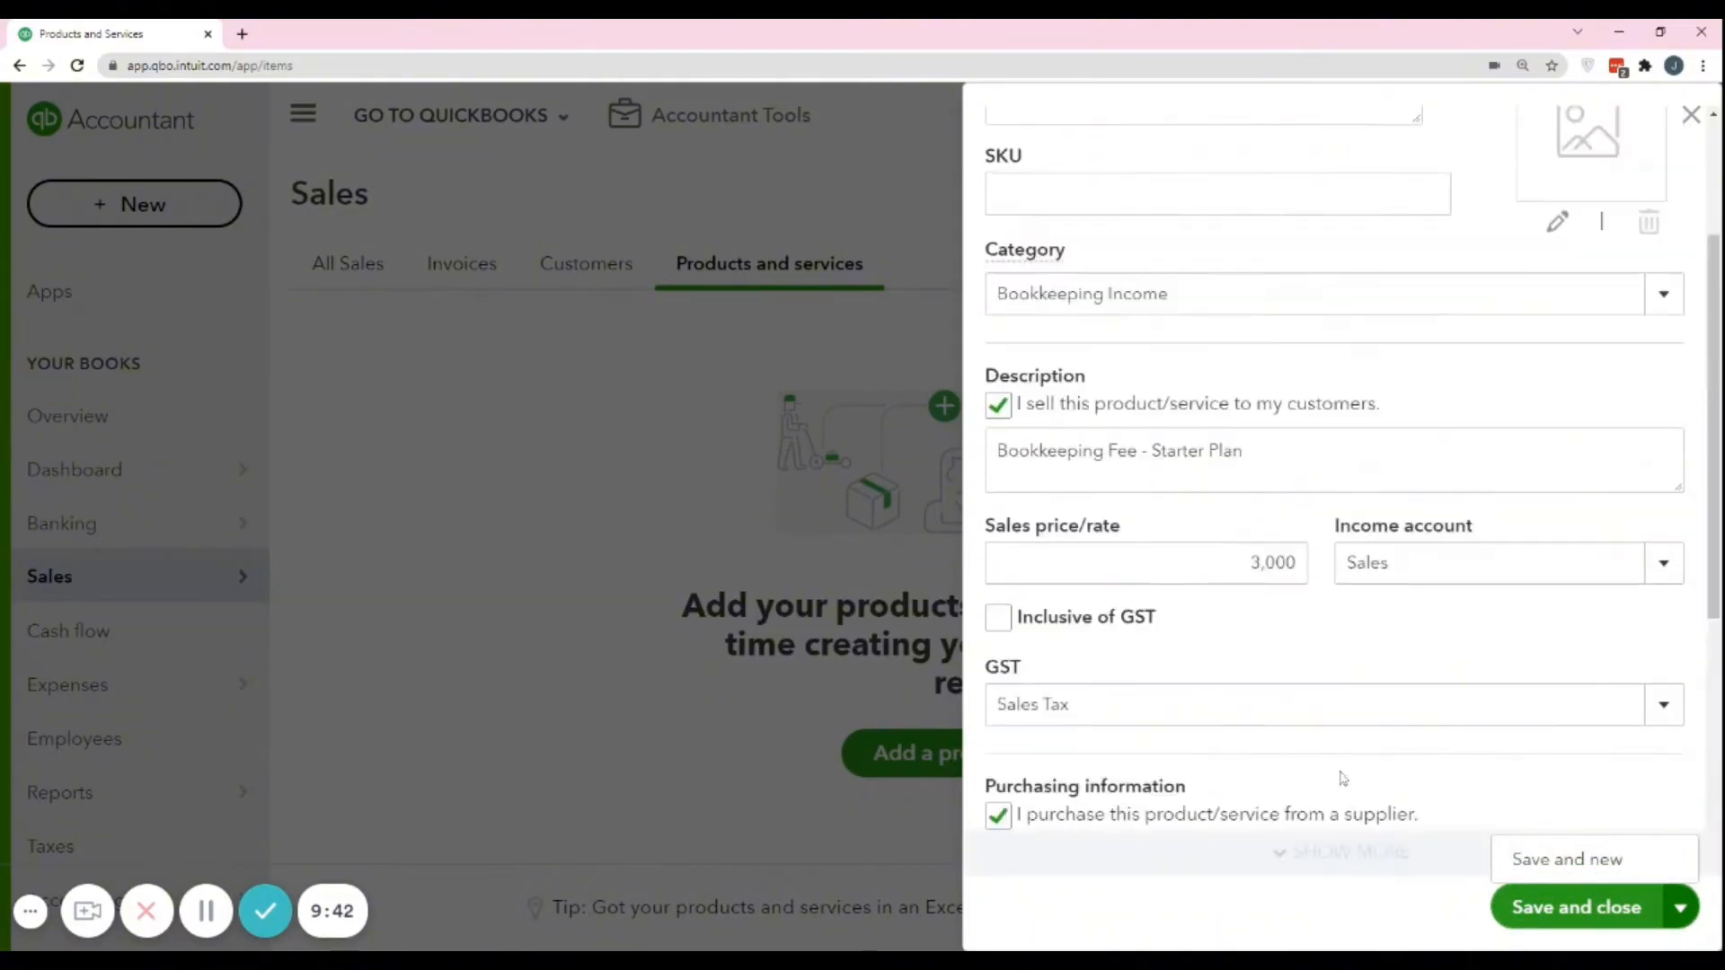
scroll(1342, 779, up, 3)
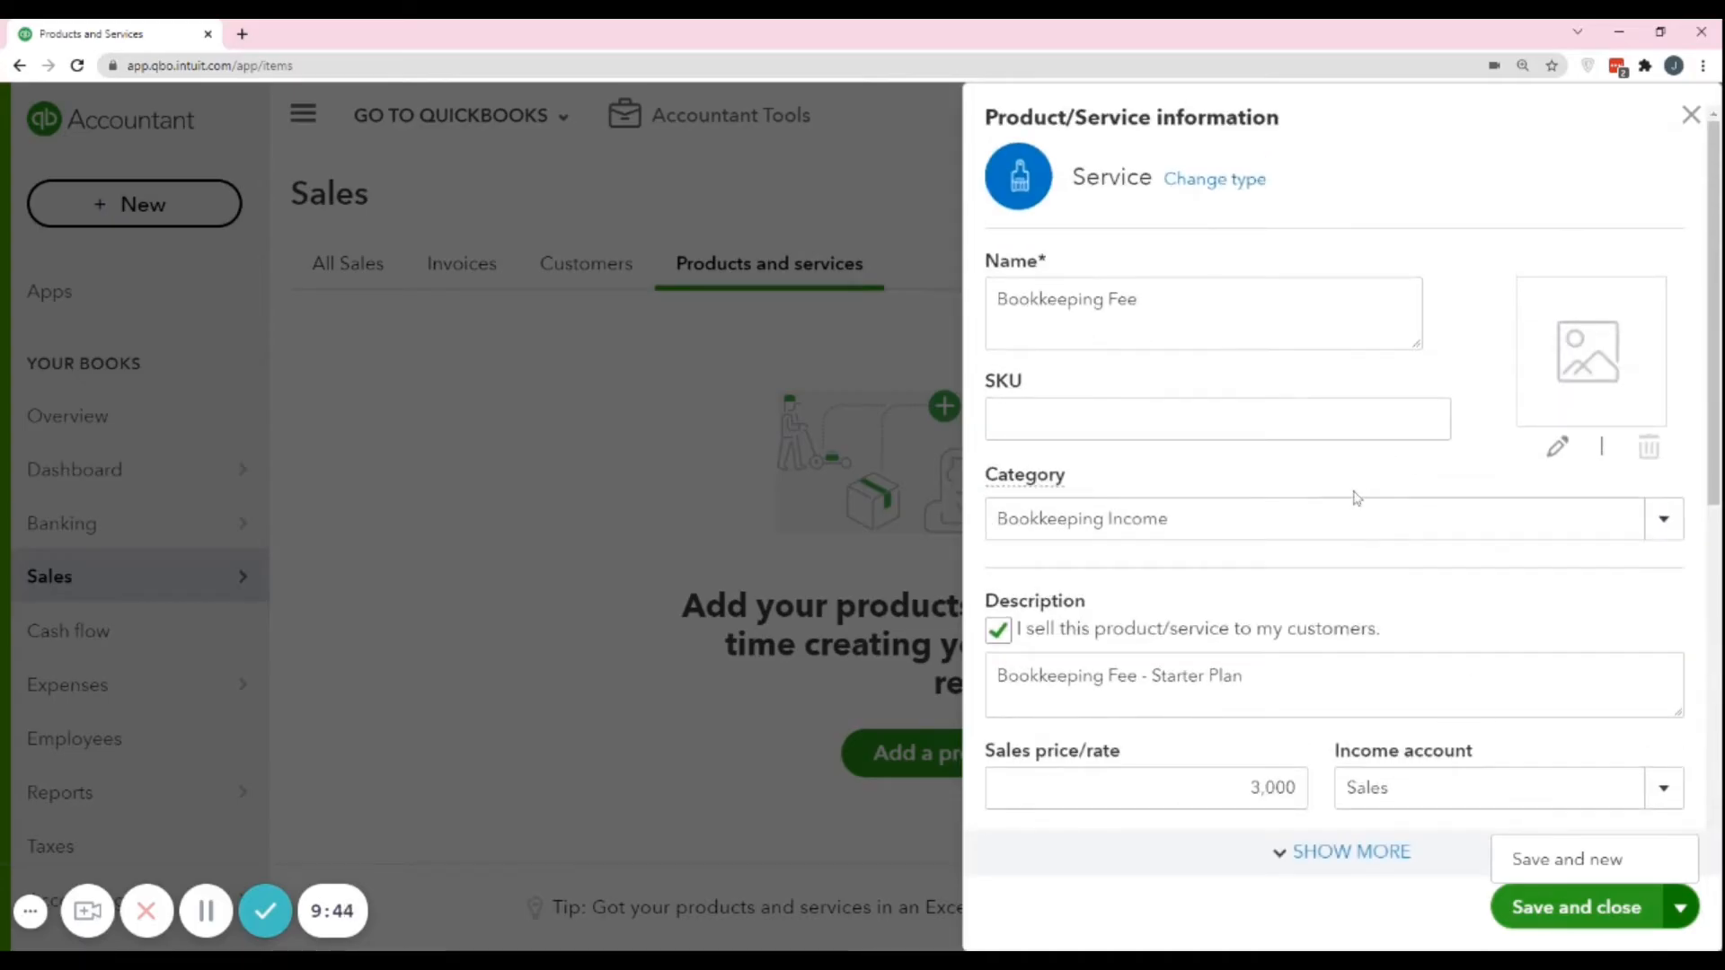
scroll(1356, 497, down, 6)
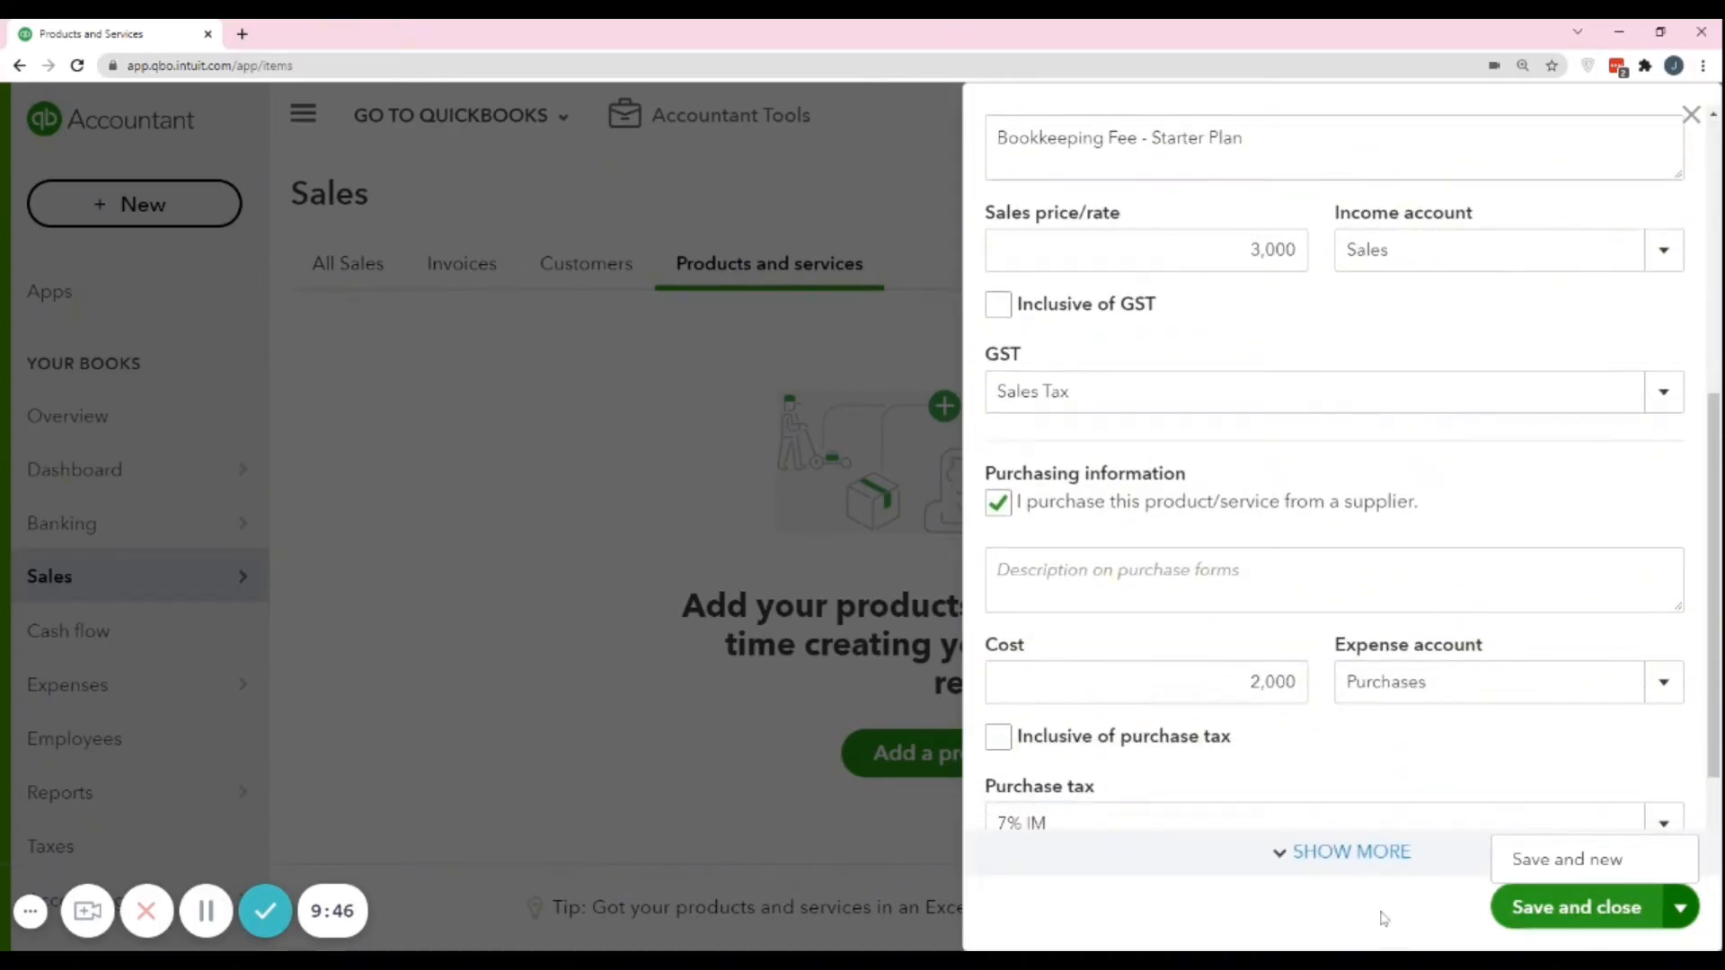
click(1563, 921)
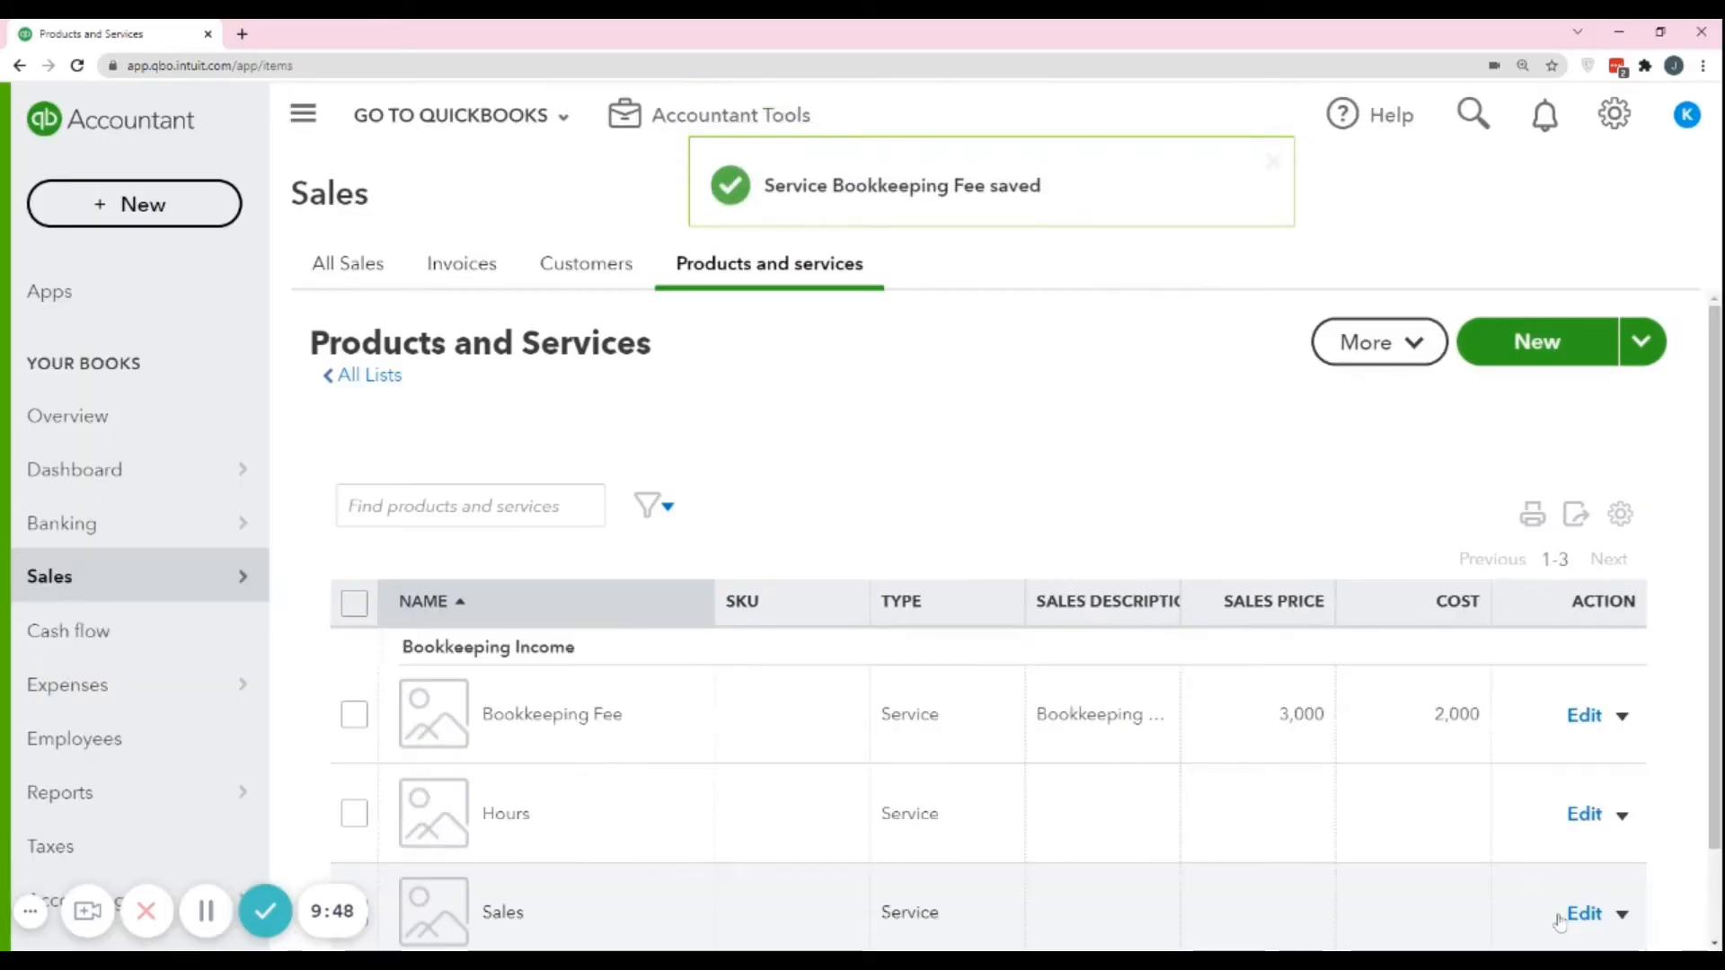
Check the new service in the Products and Services list and turn on the list's Income account column.
scroll(1137, 647, down, 1)
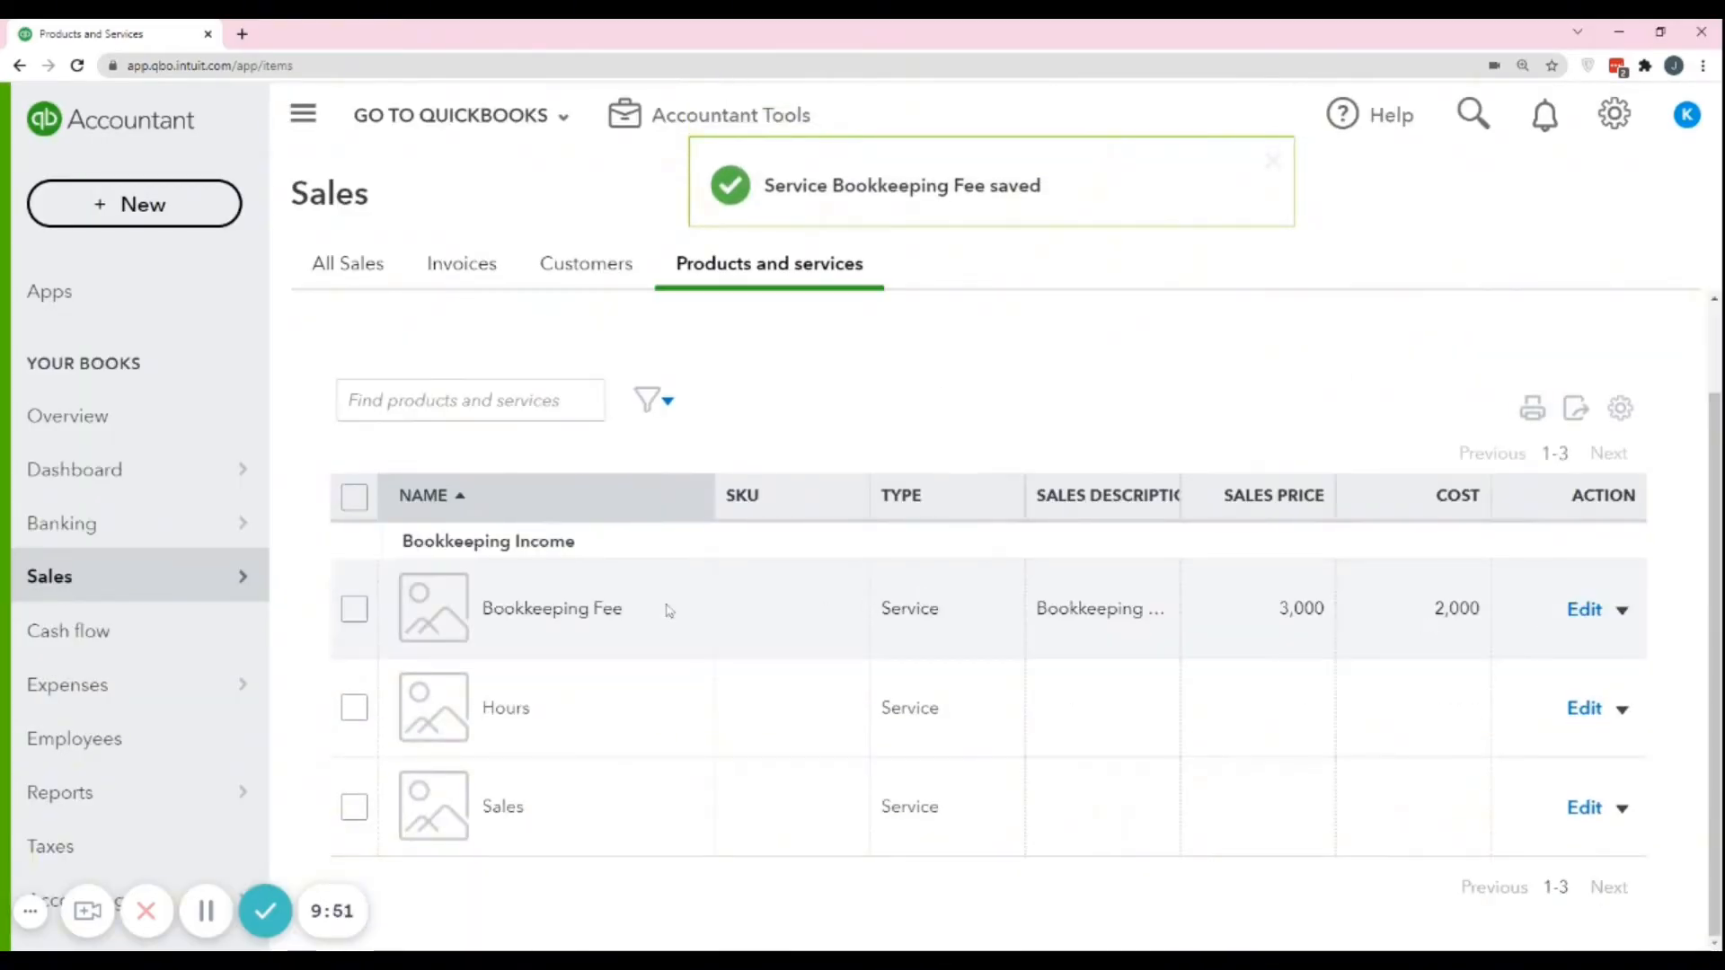
scroll(608, 596, up, 1)
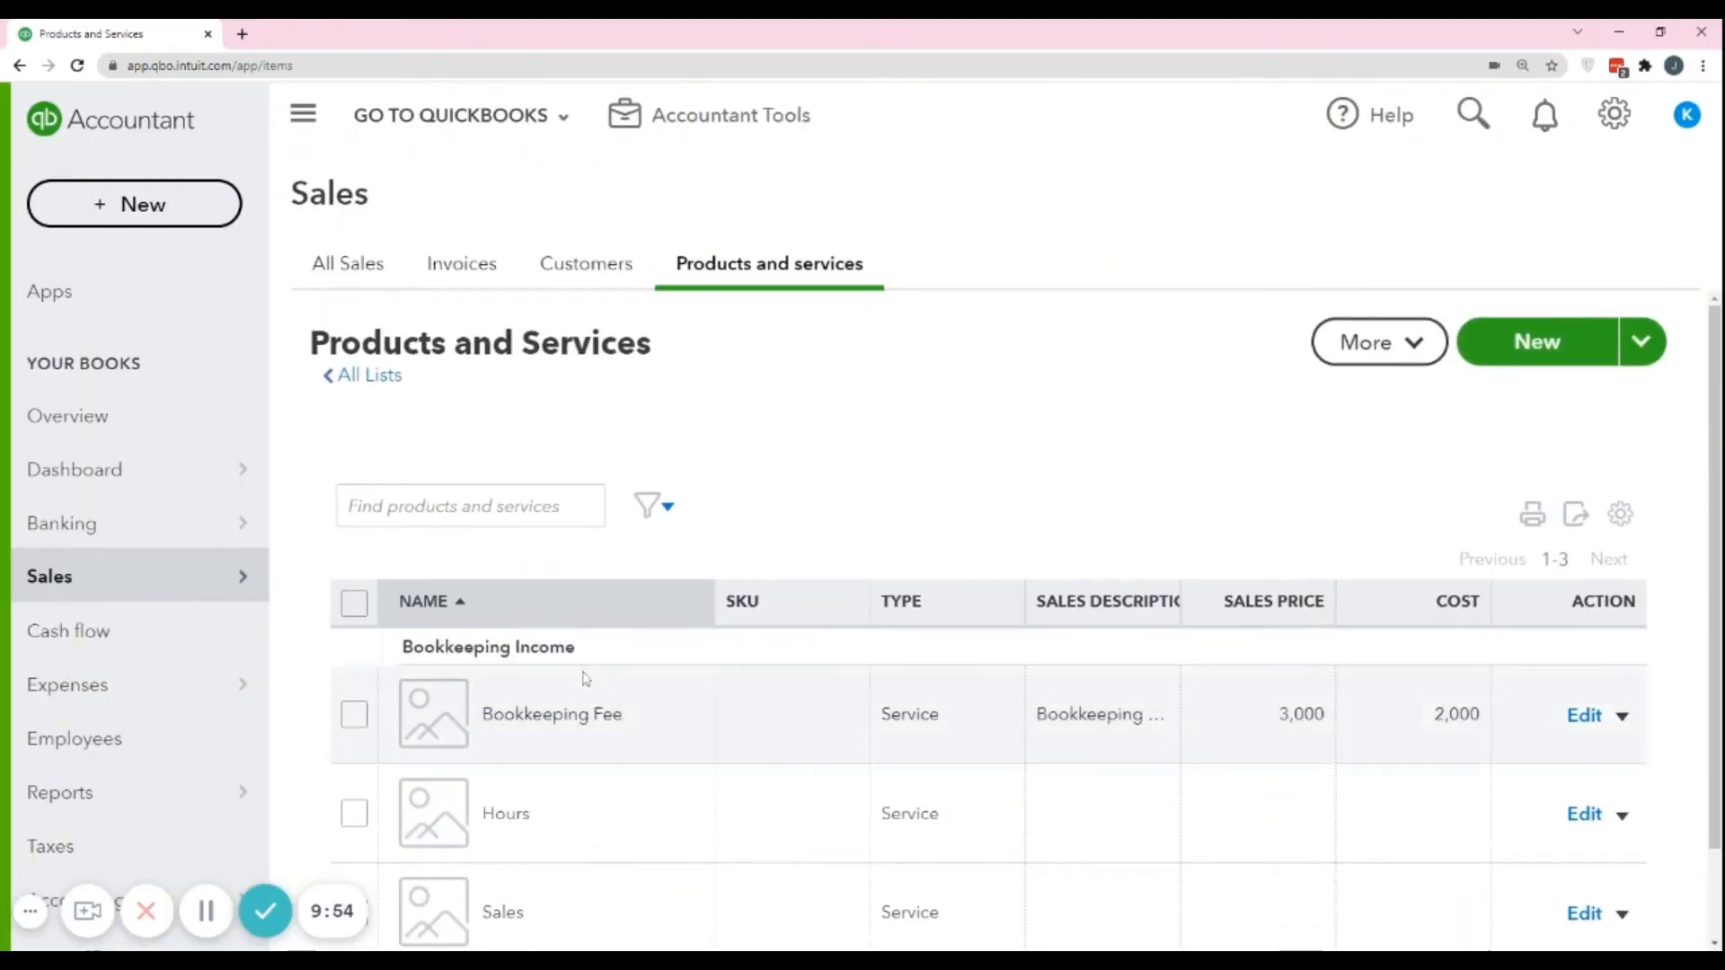
scroll(586, 679, down, 1)
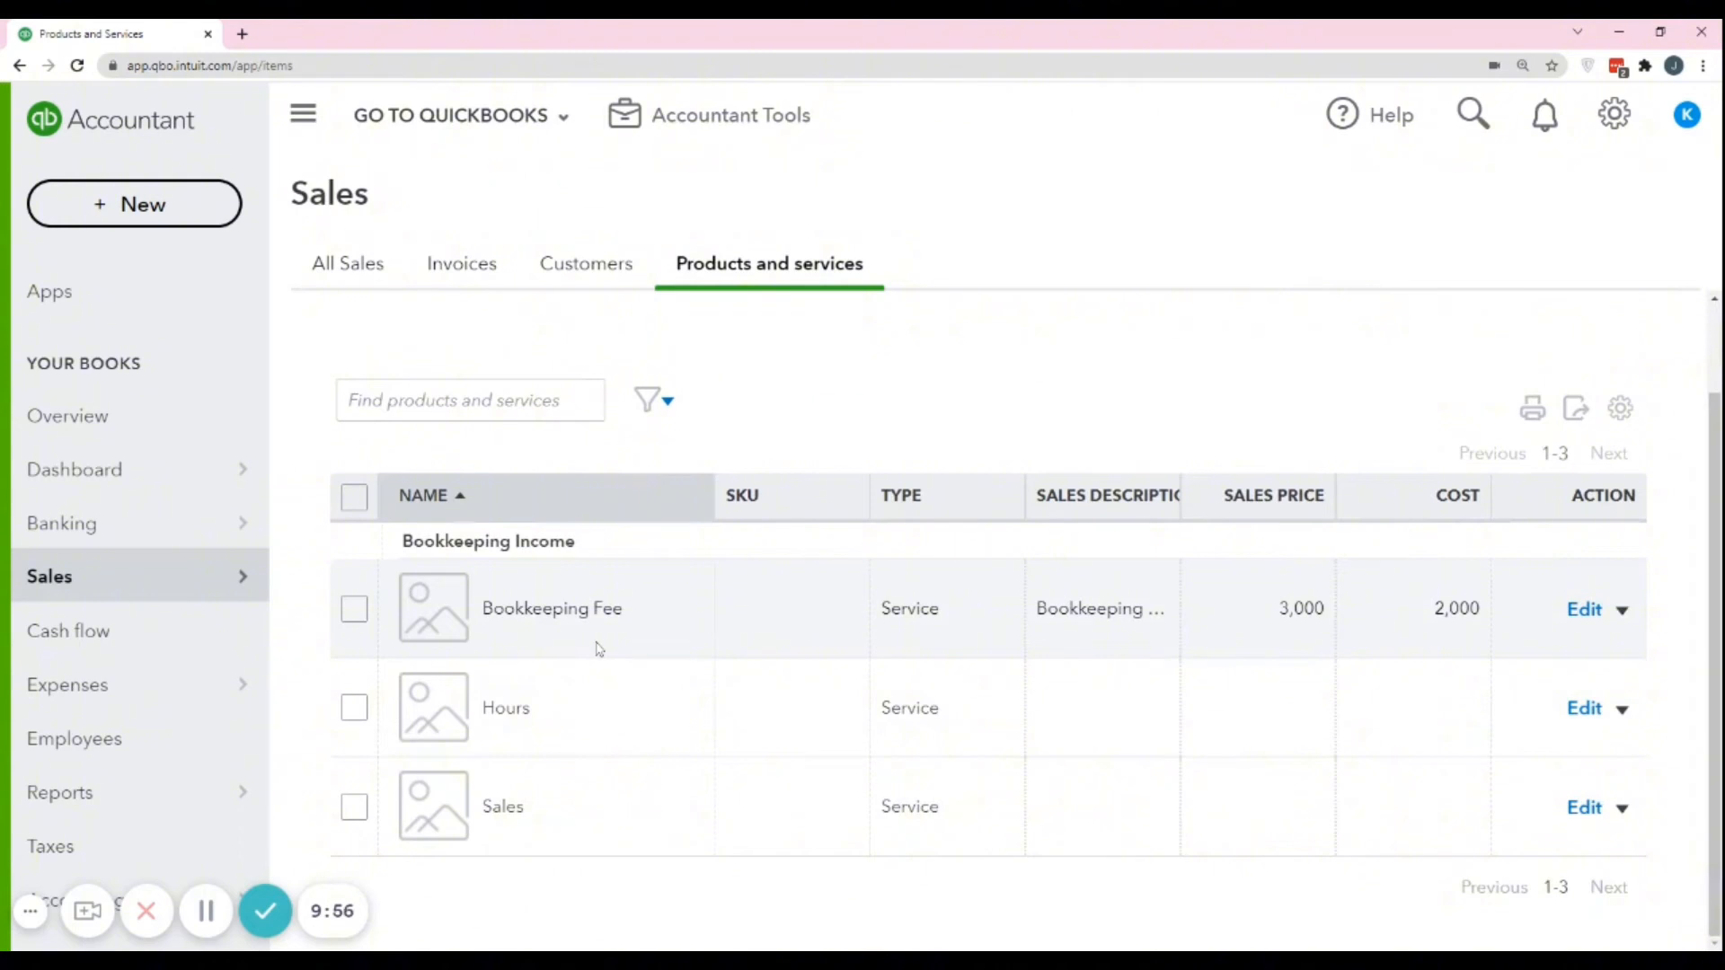
scroll(1220, 450, up, 1)
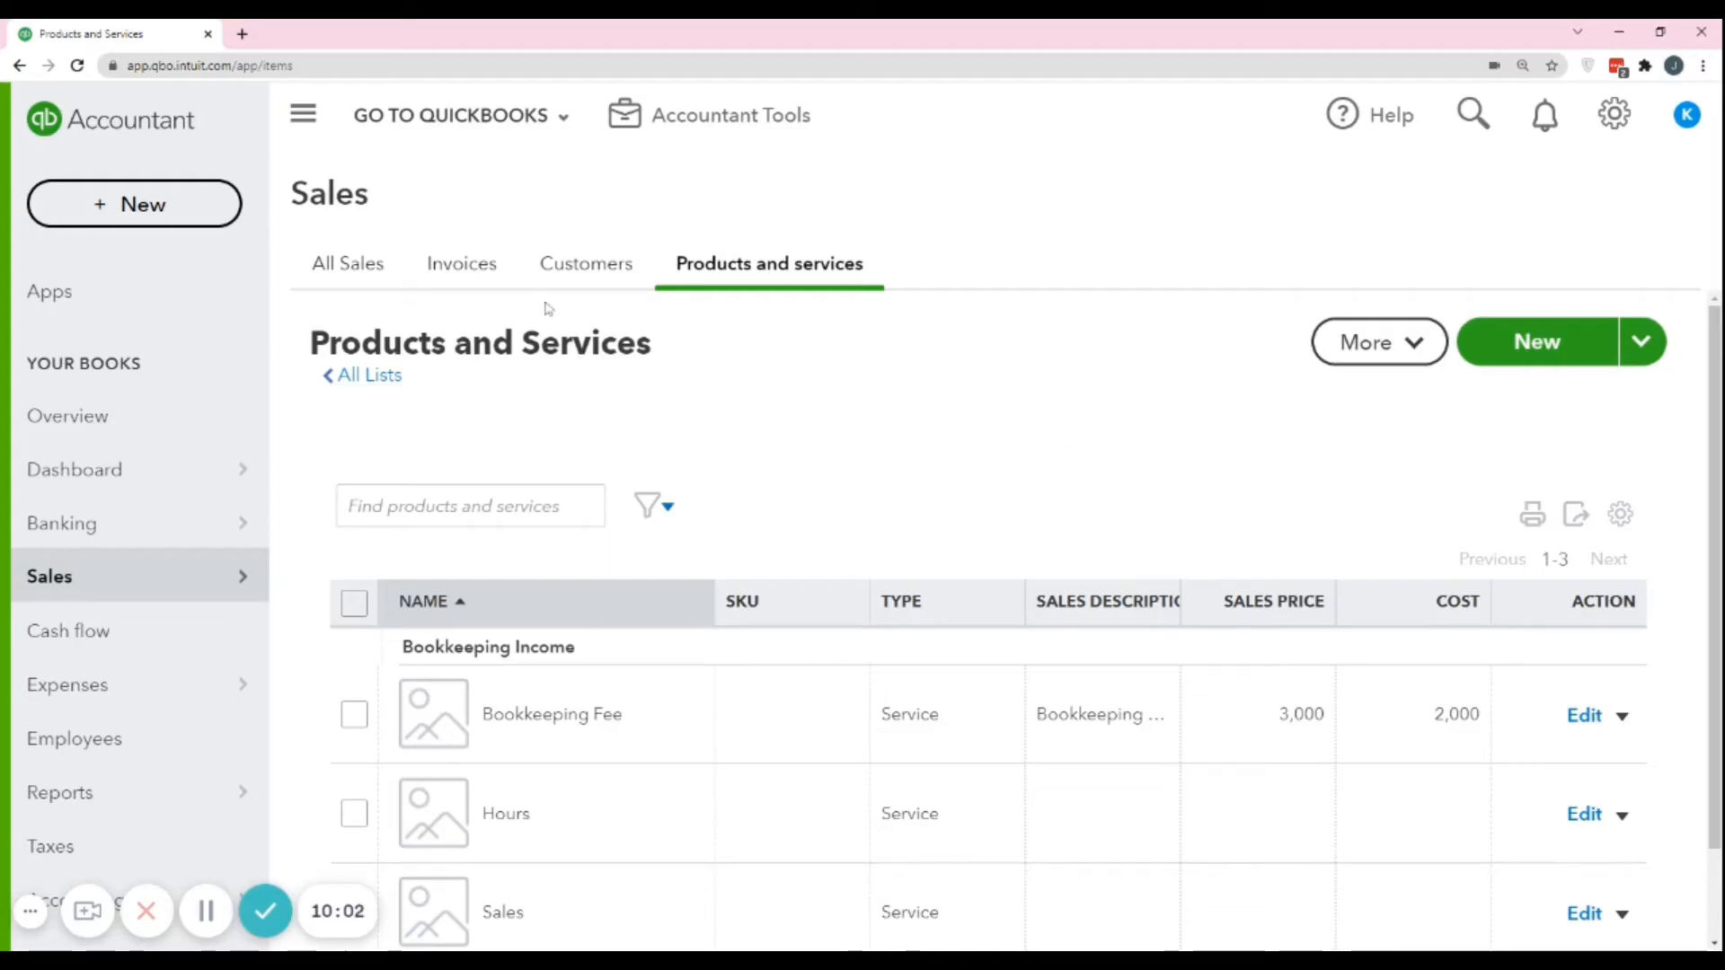
click(1633, 521)
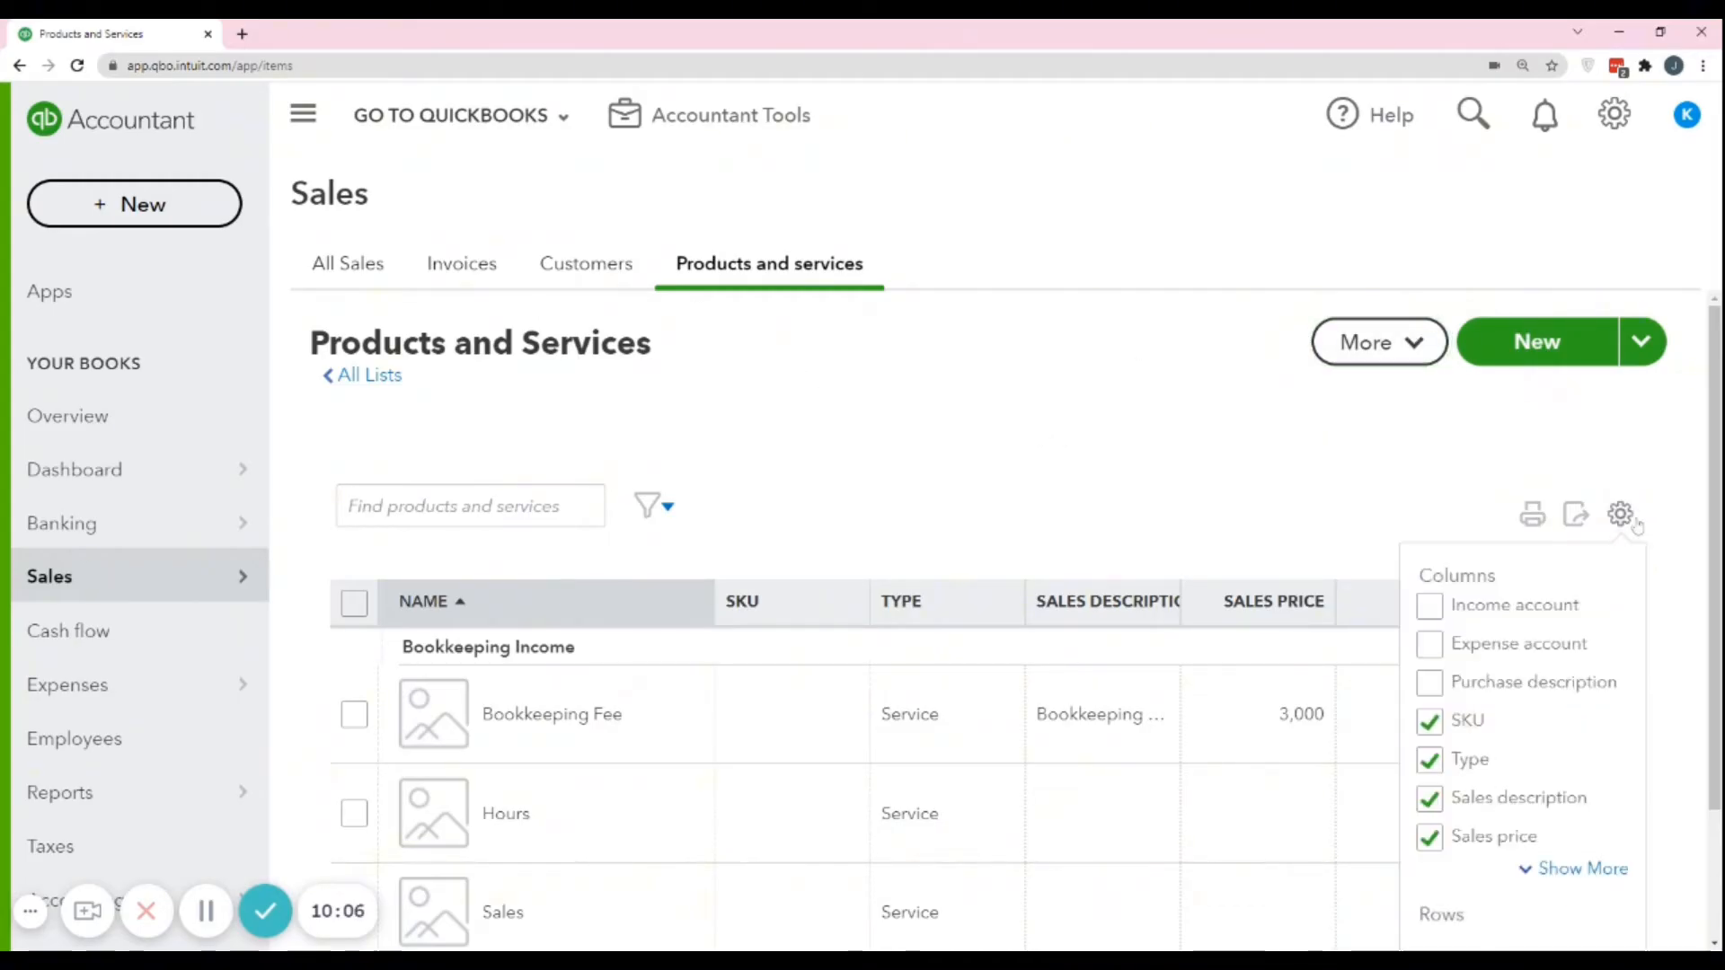
scroll(1637, 525, down, 2)
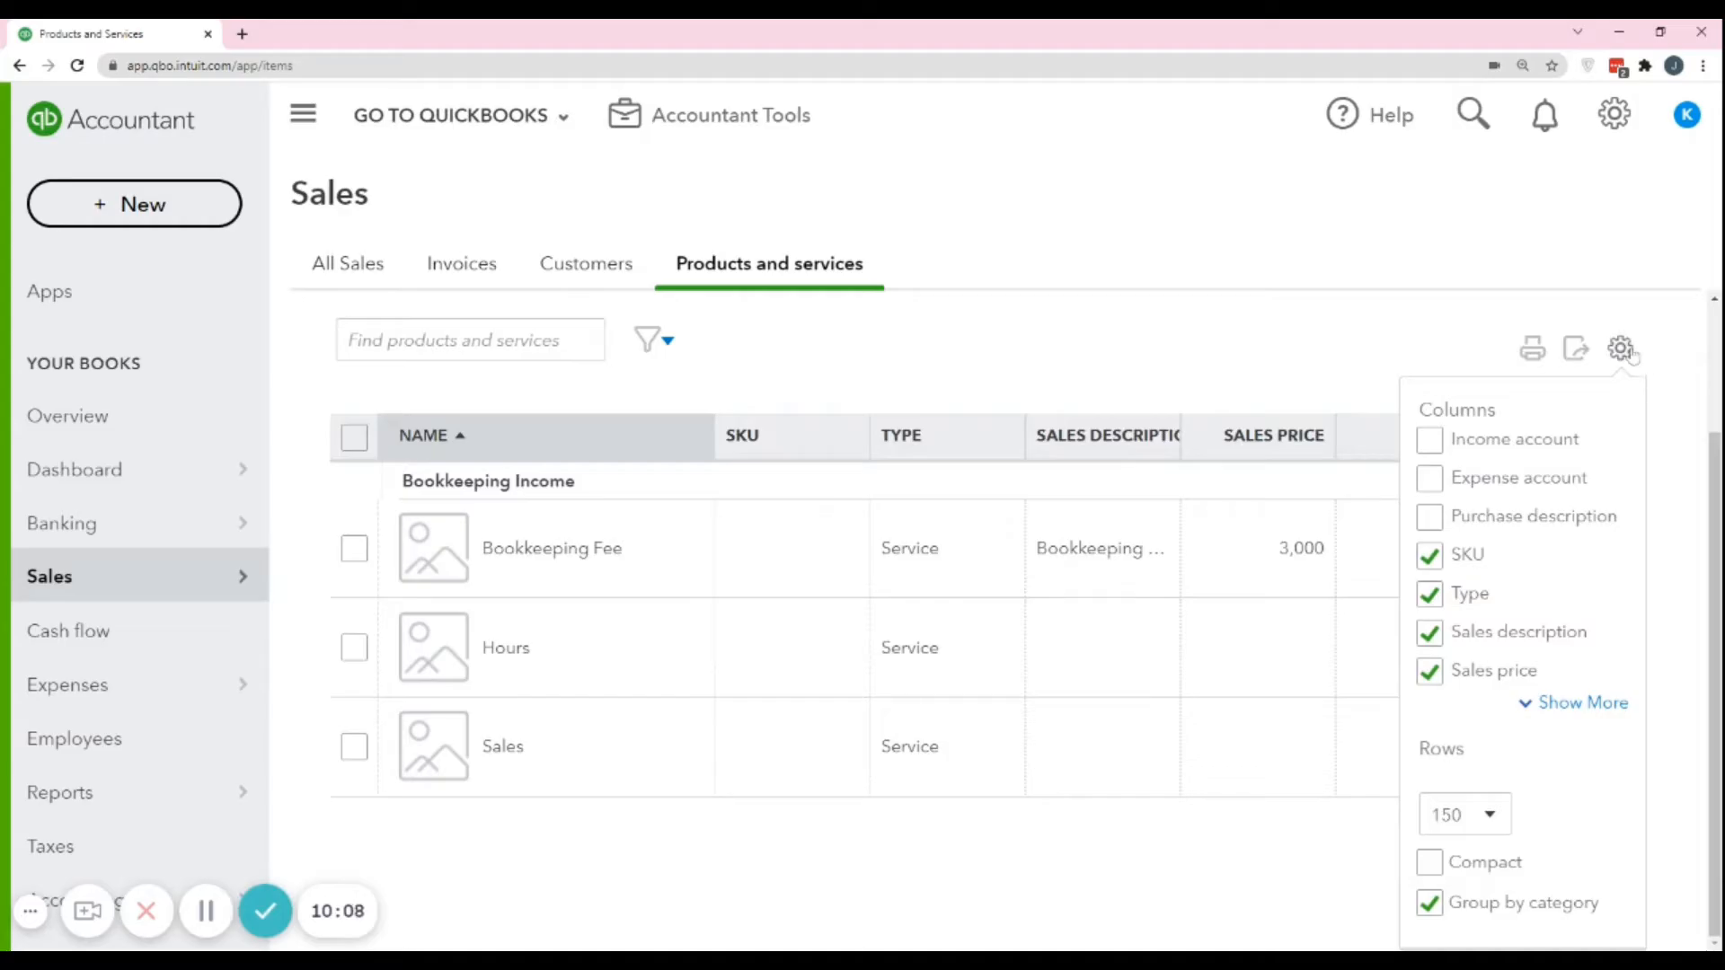
click(1493, 438)
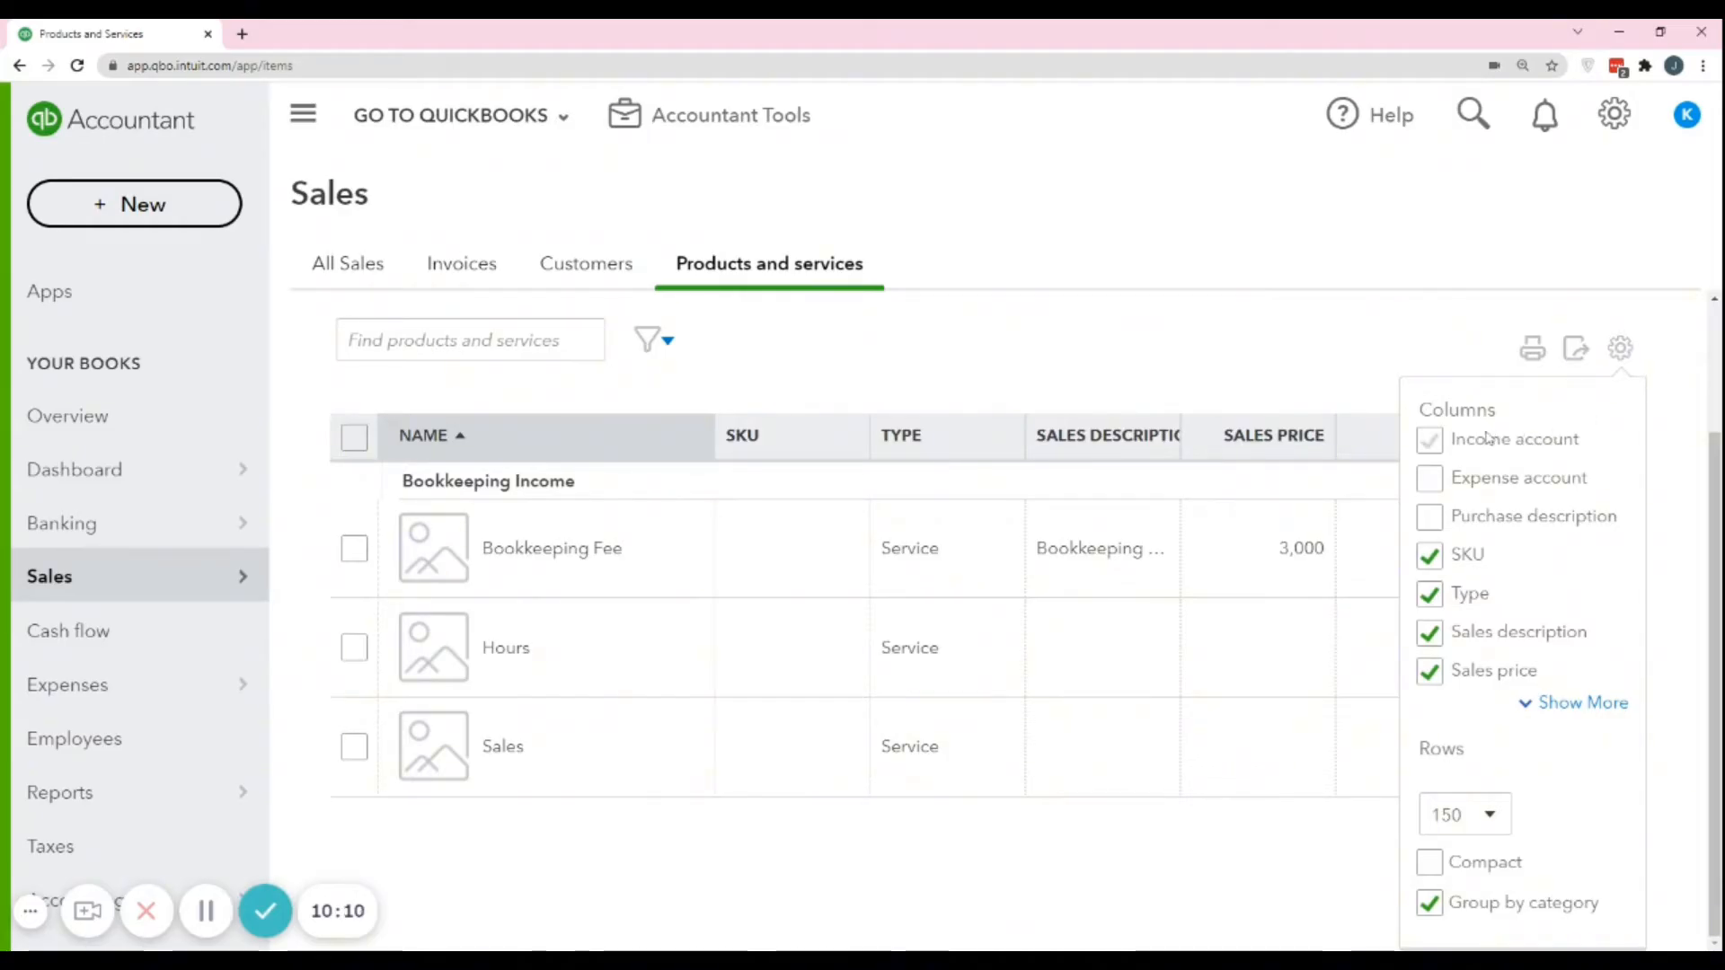
Show the Income account column in the Products and Services list and close the list settings.
click(1478, 456)
click(1499, 447)
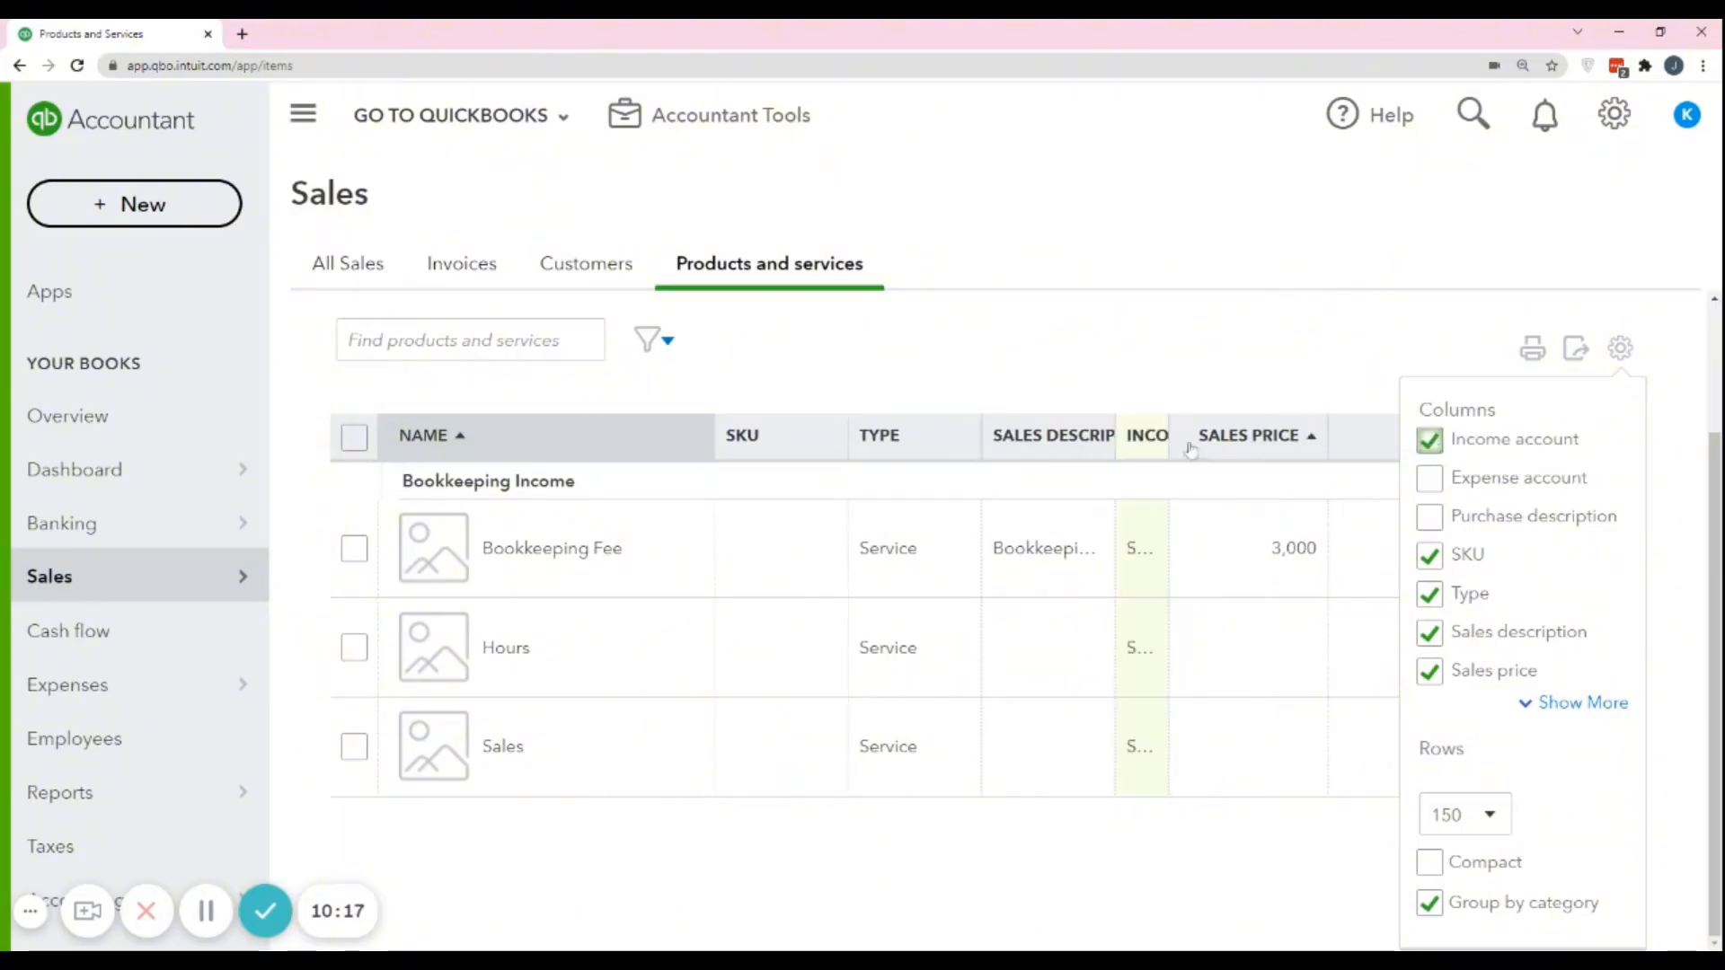
click(1301, 431)
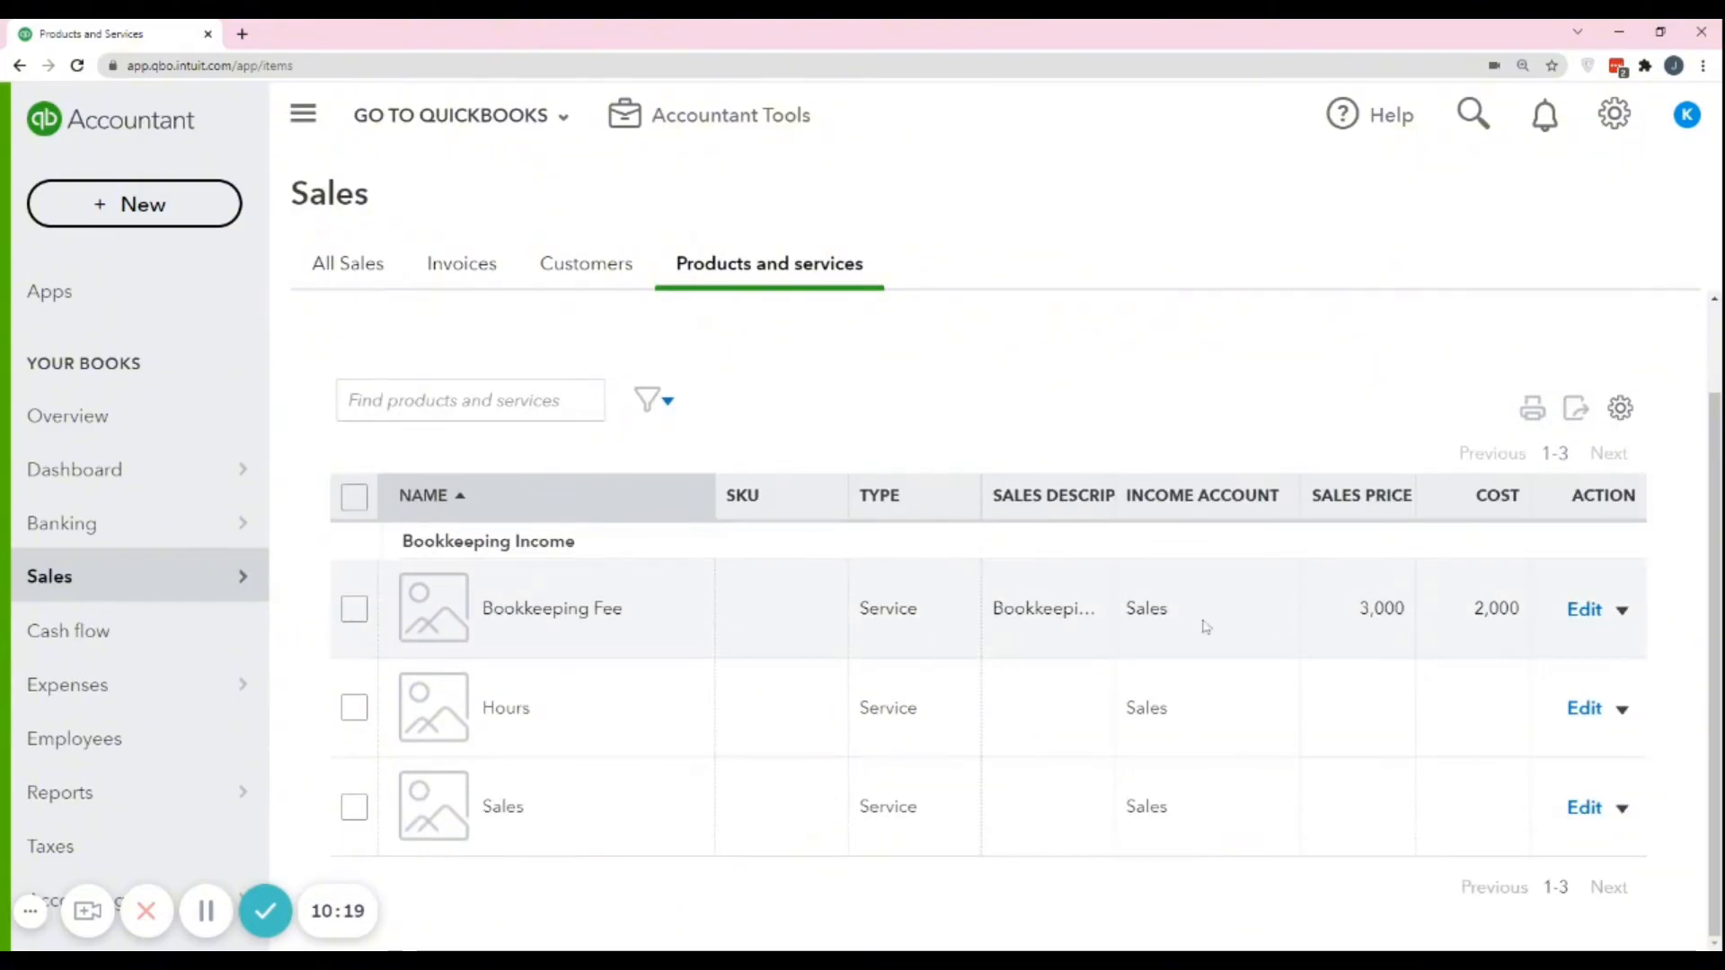
Hide the SKU and Type columns of the Products and Services list and set it to 300 rows.
click(1620, 408)
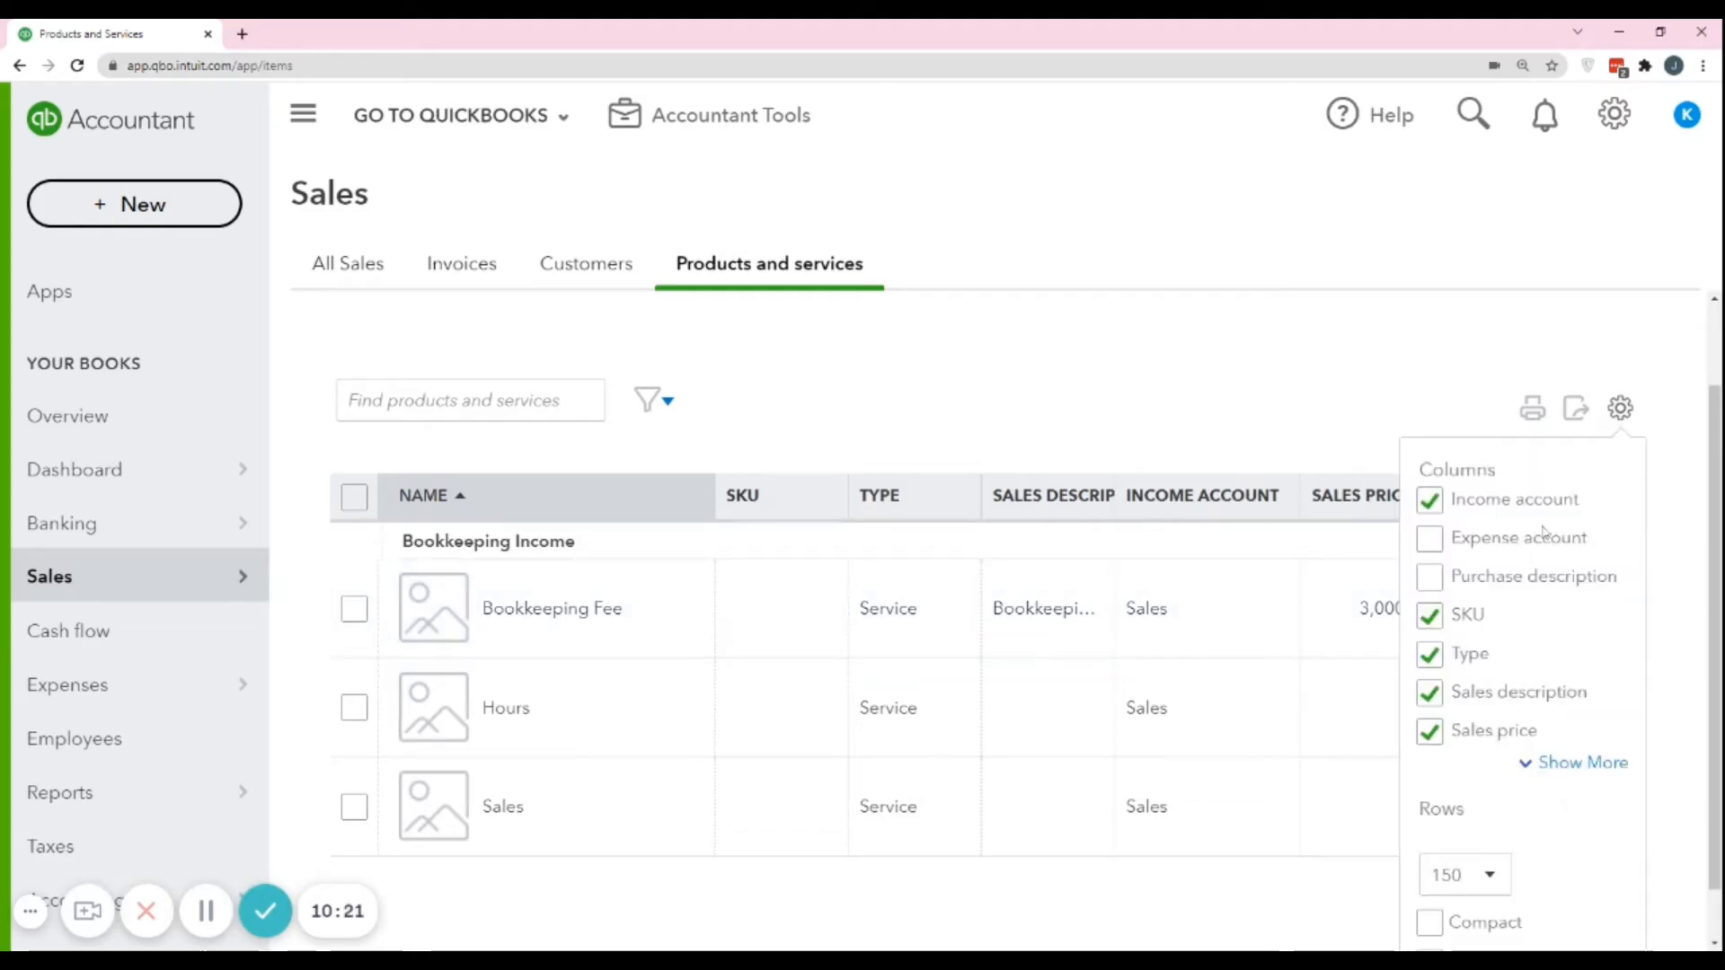
scroll(1543, 530, down, 1)
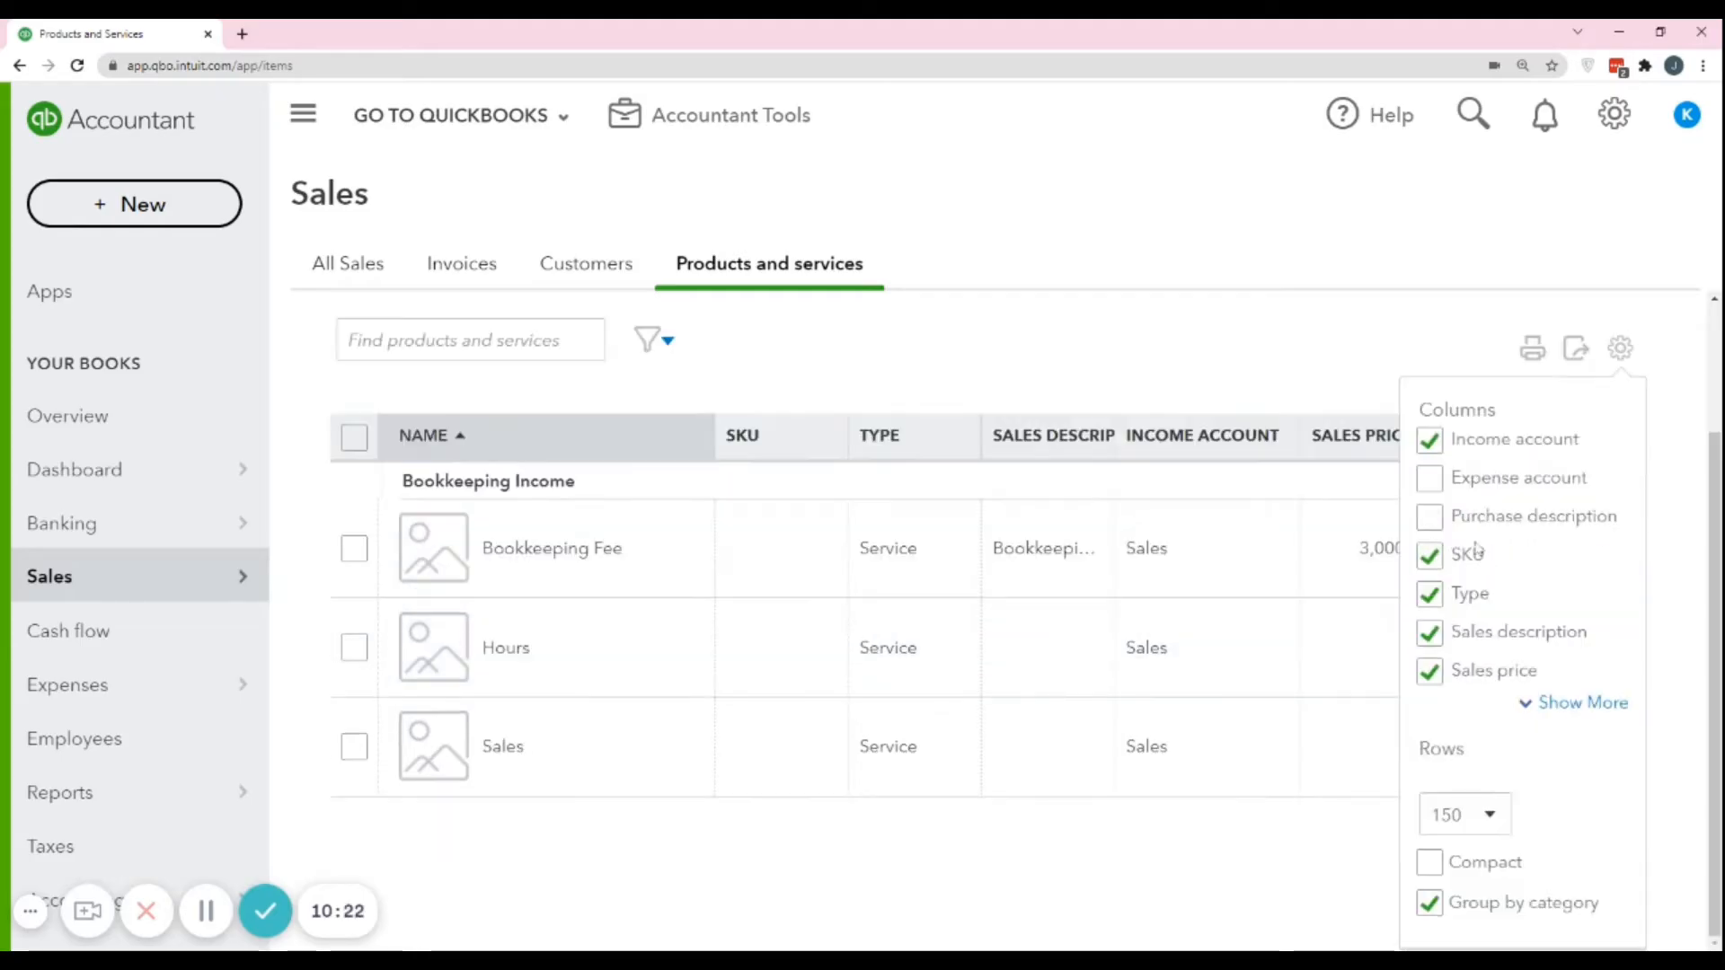
click(1429, 556)
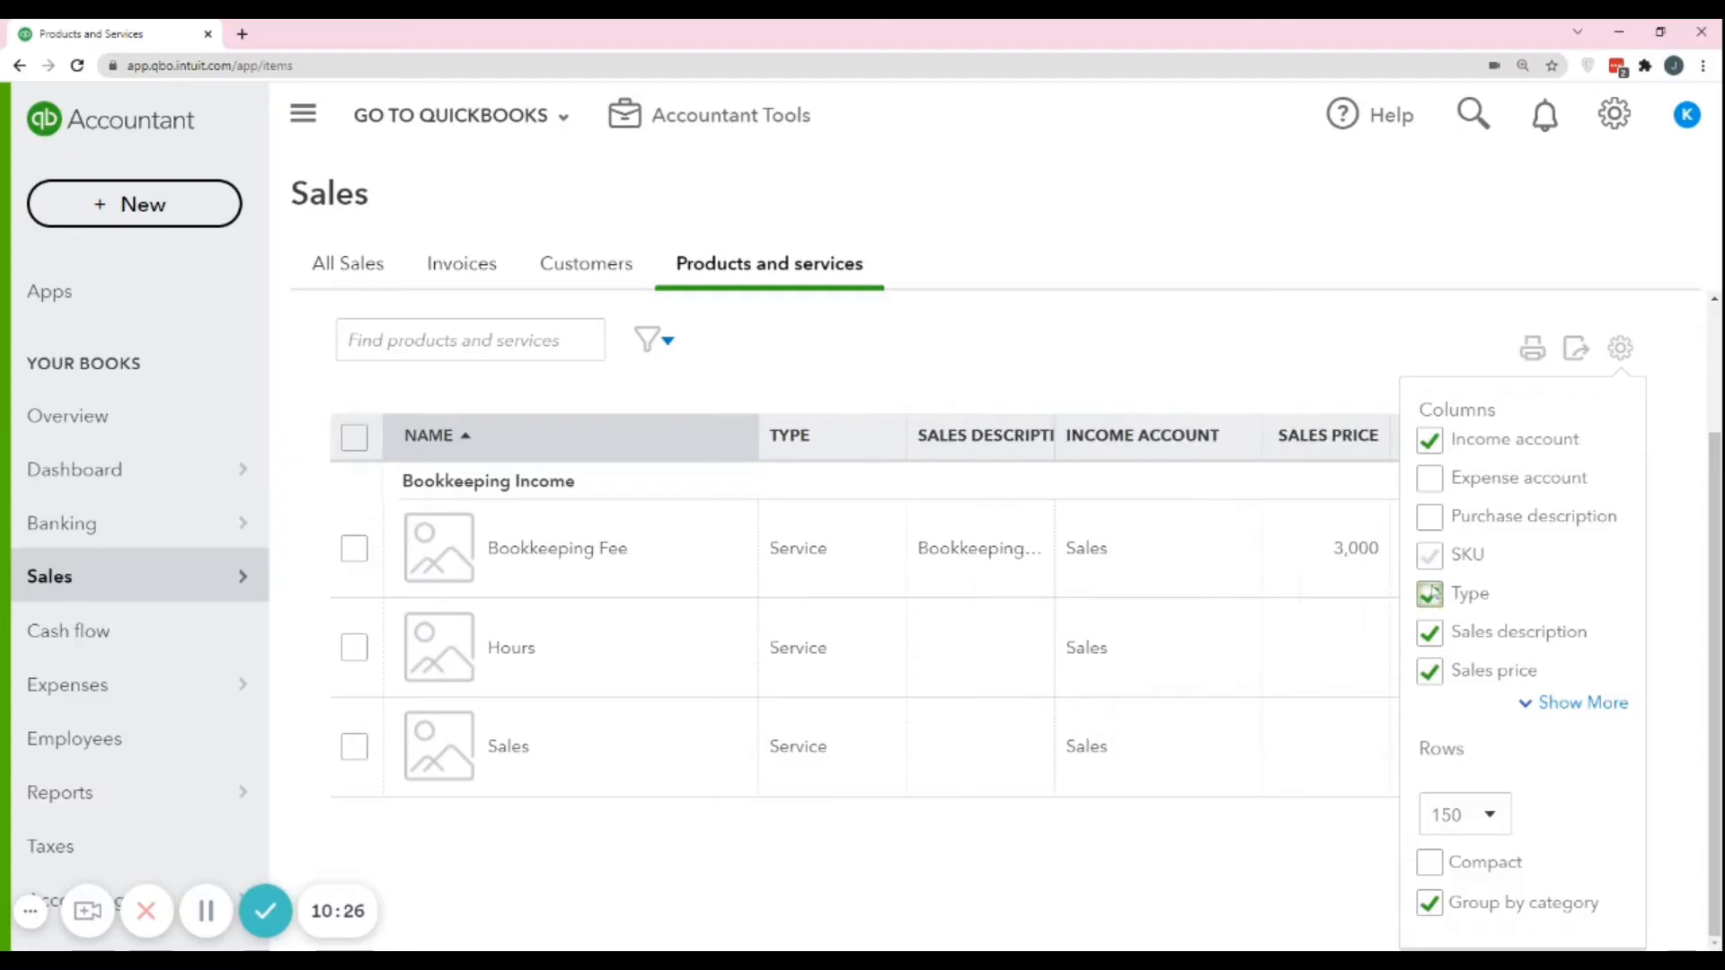
click(1430, 594)
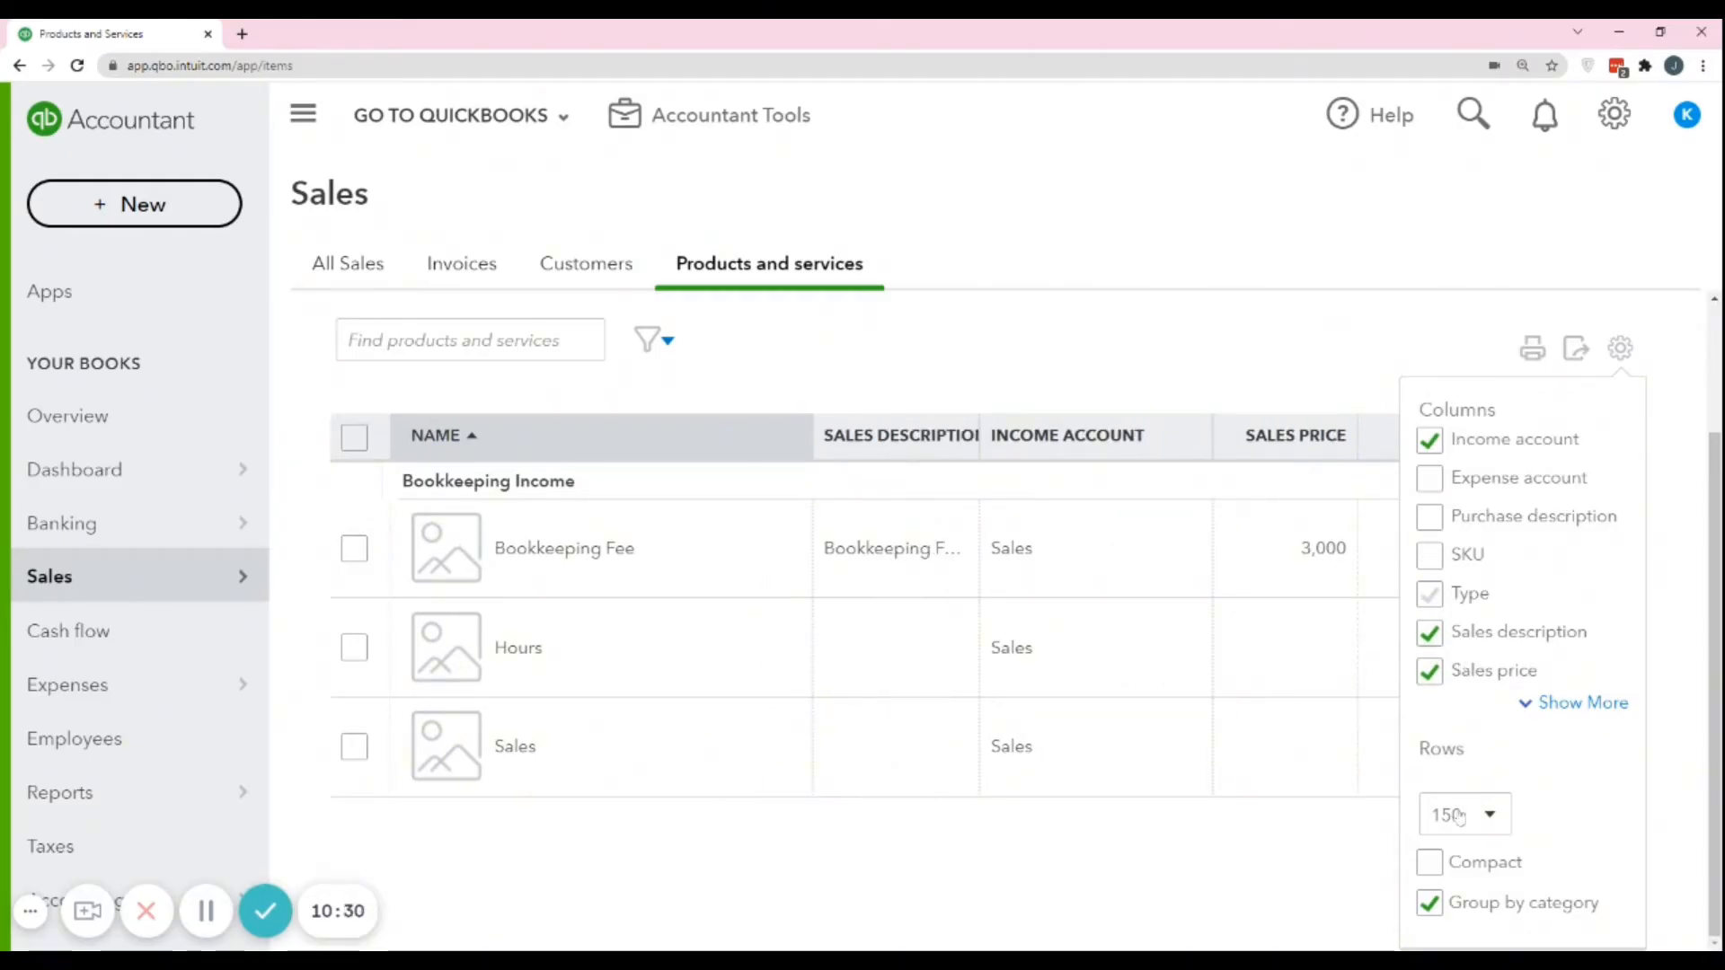
click(1499, 834)
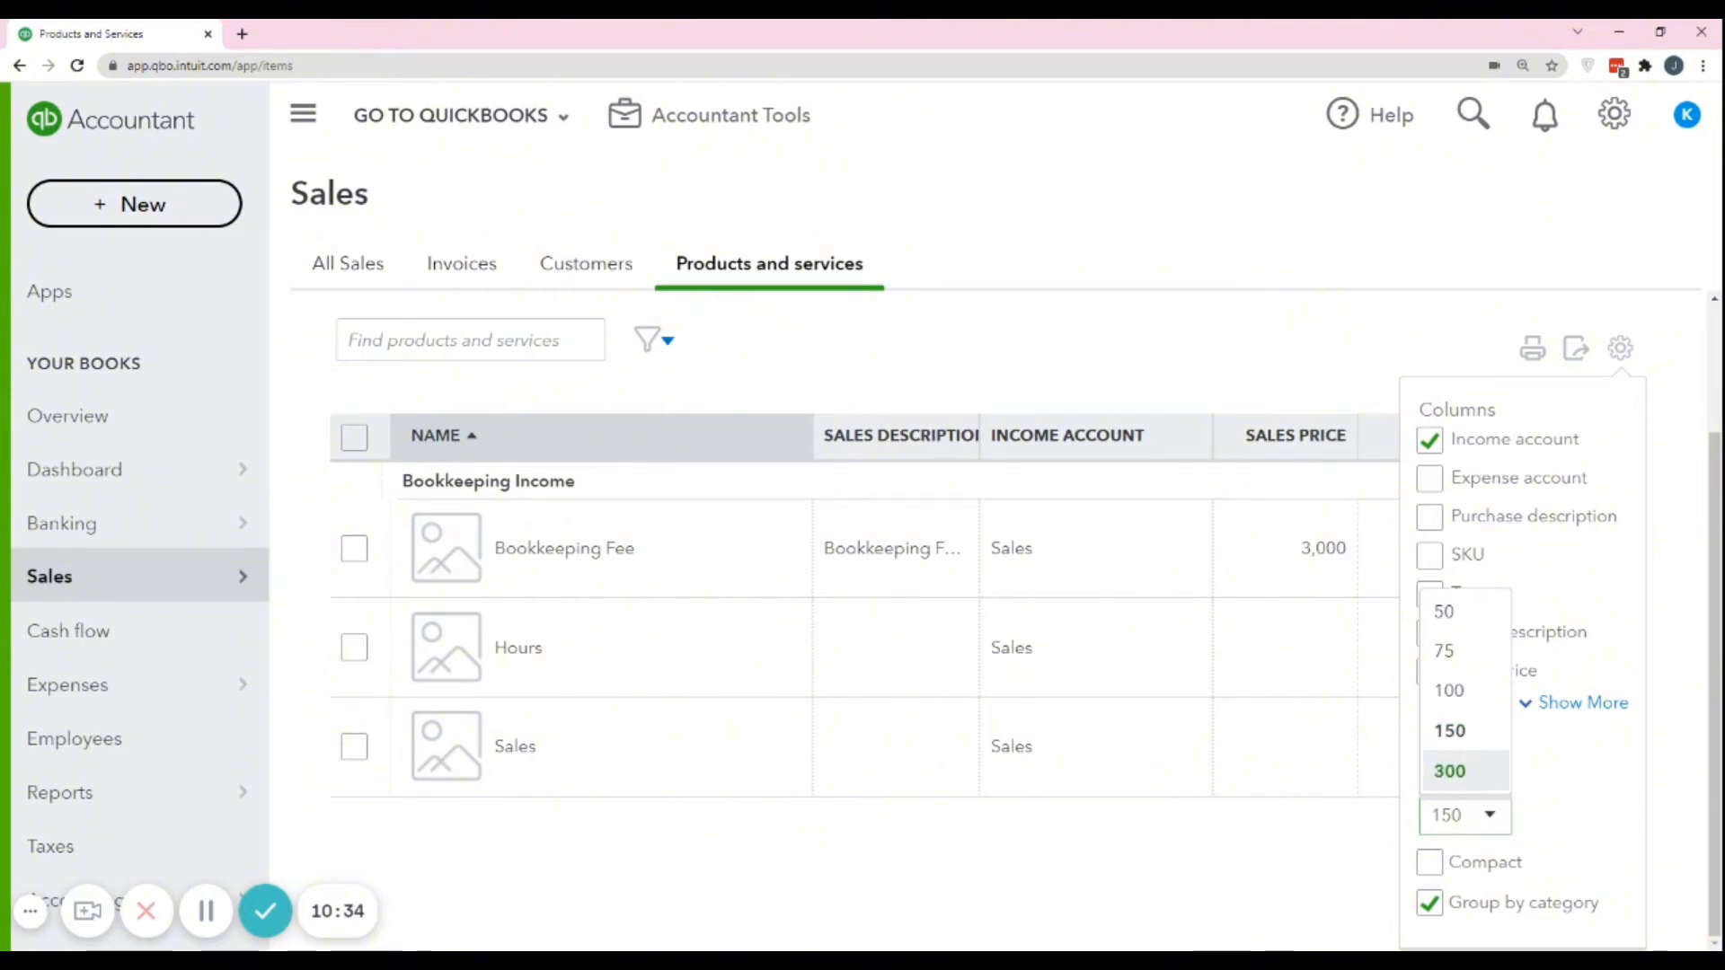
click(1449, 771)
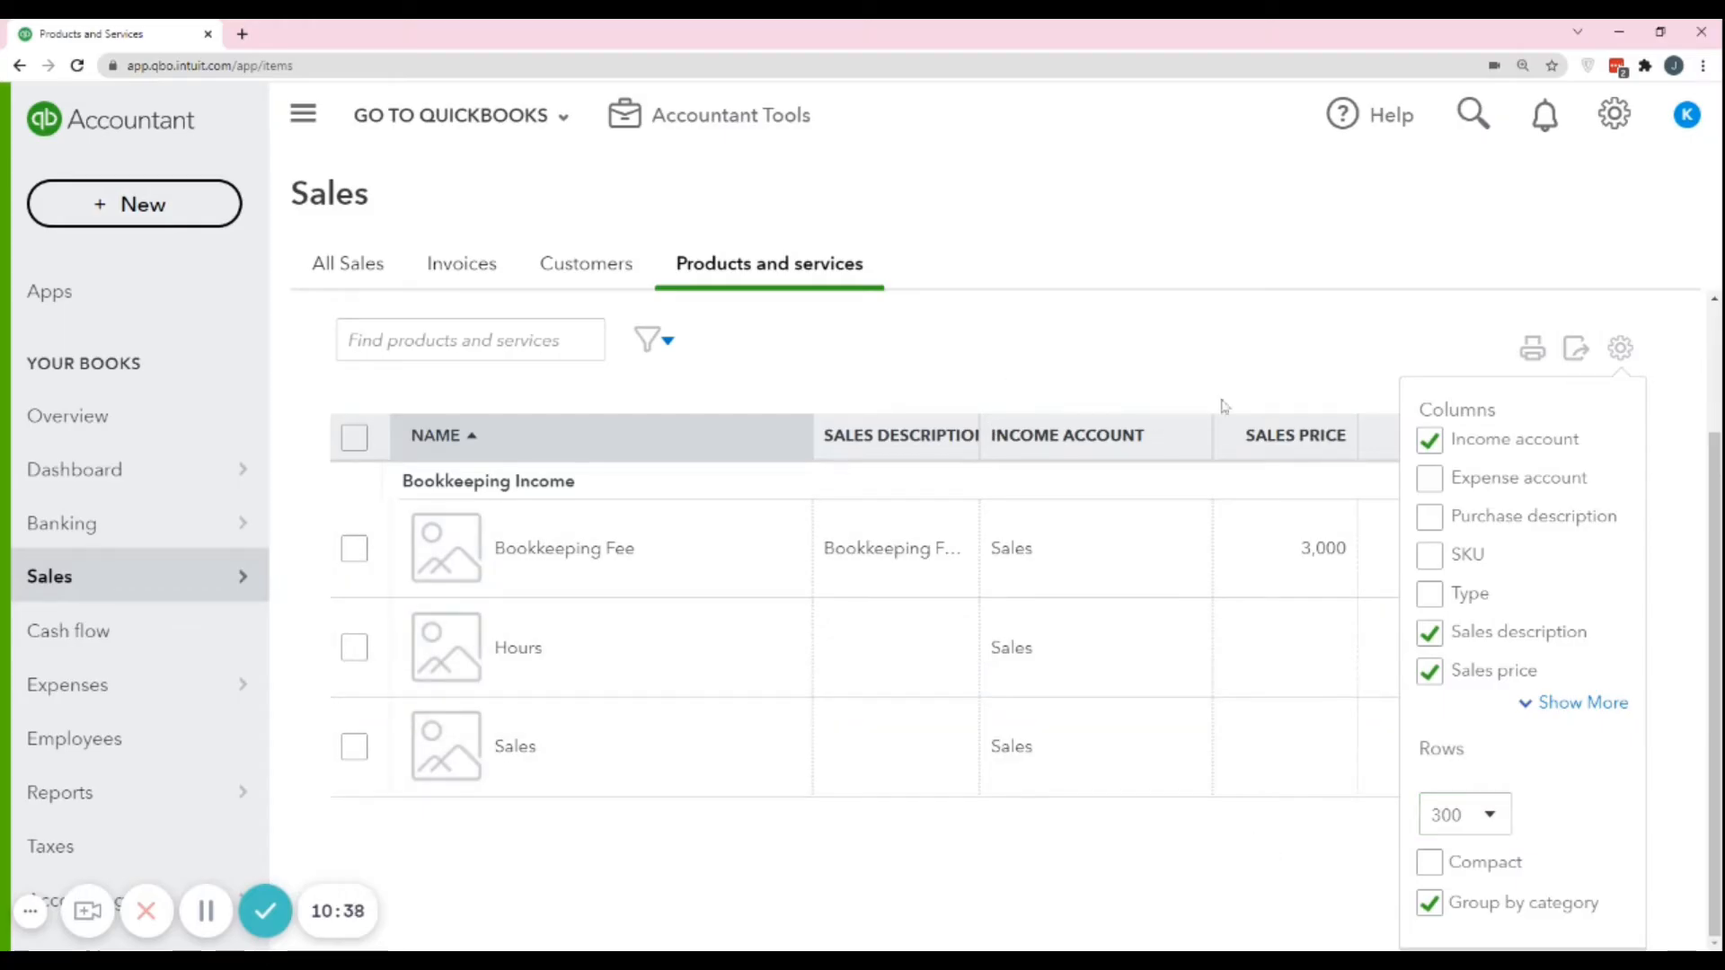
Go to the Invoices page, check the transaction types that can be created, and start a new invoice.
click(458, 274)
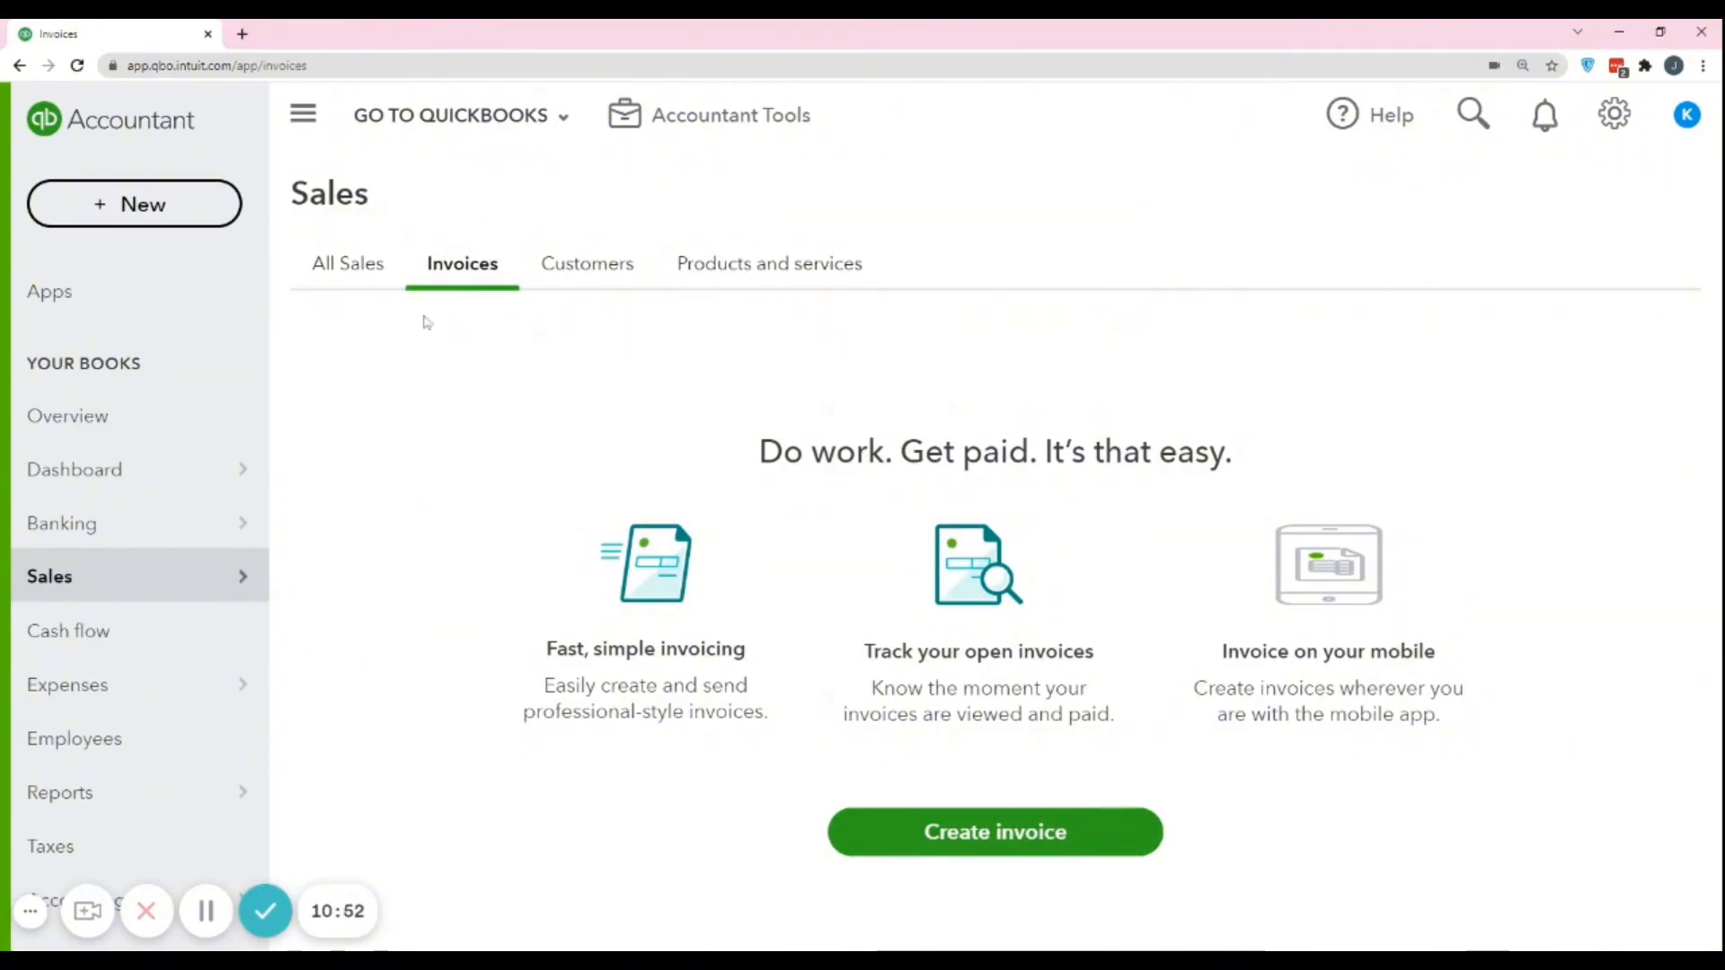
click(117, 206)
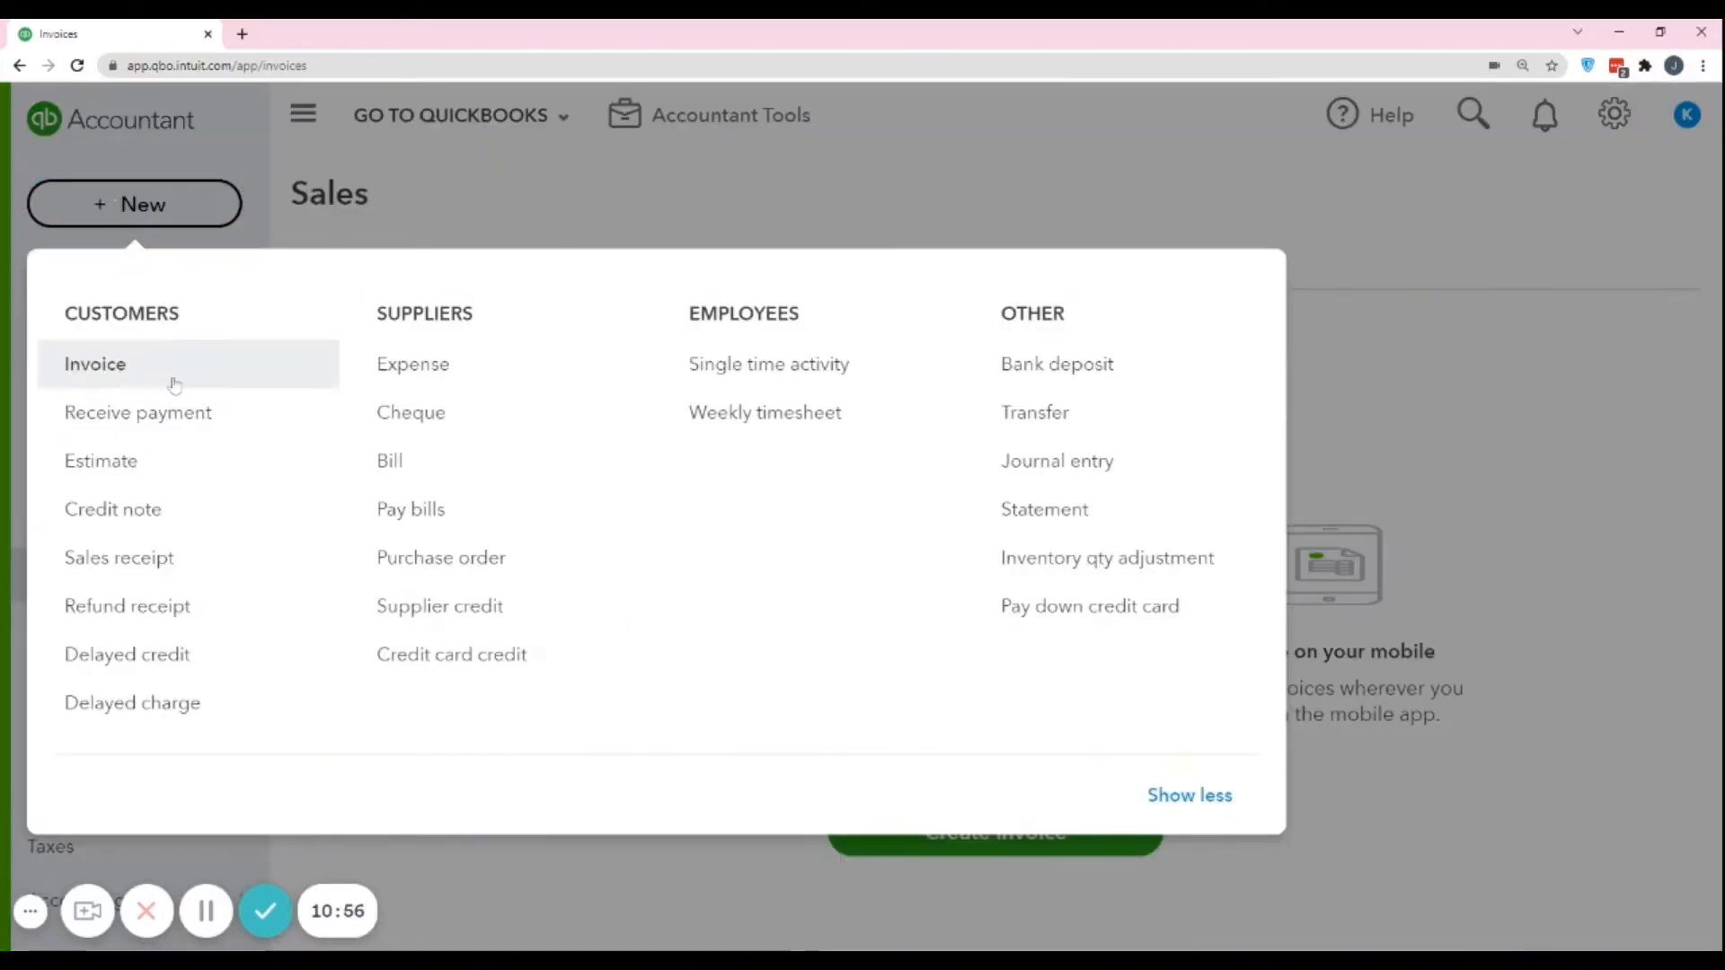
click(1540, 446)
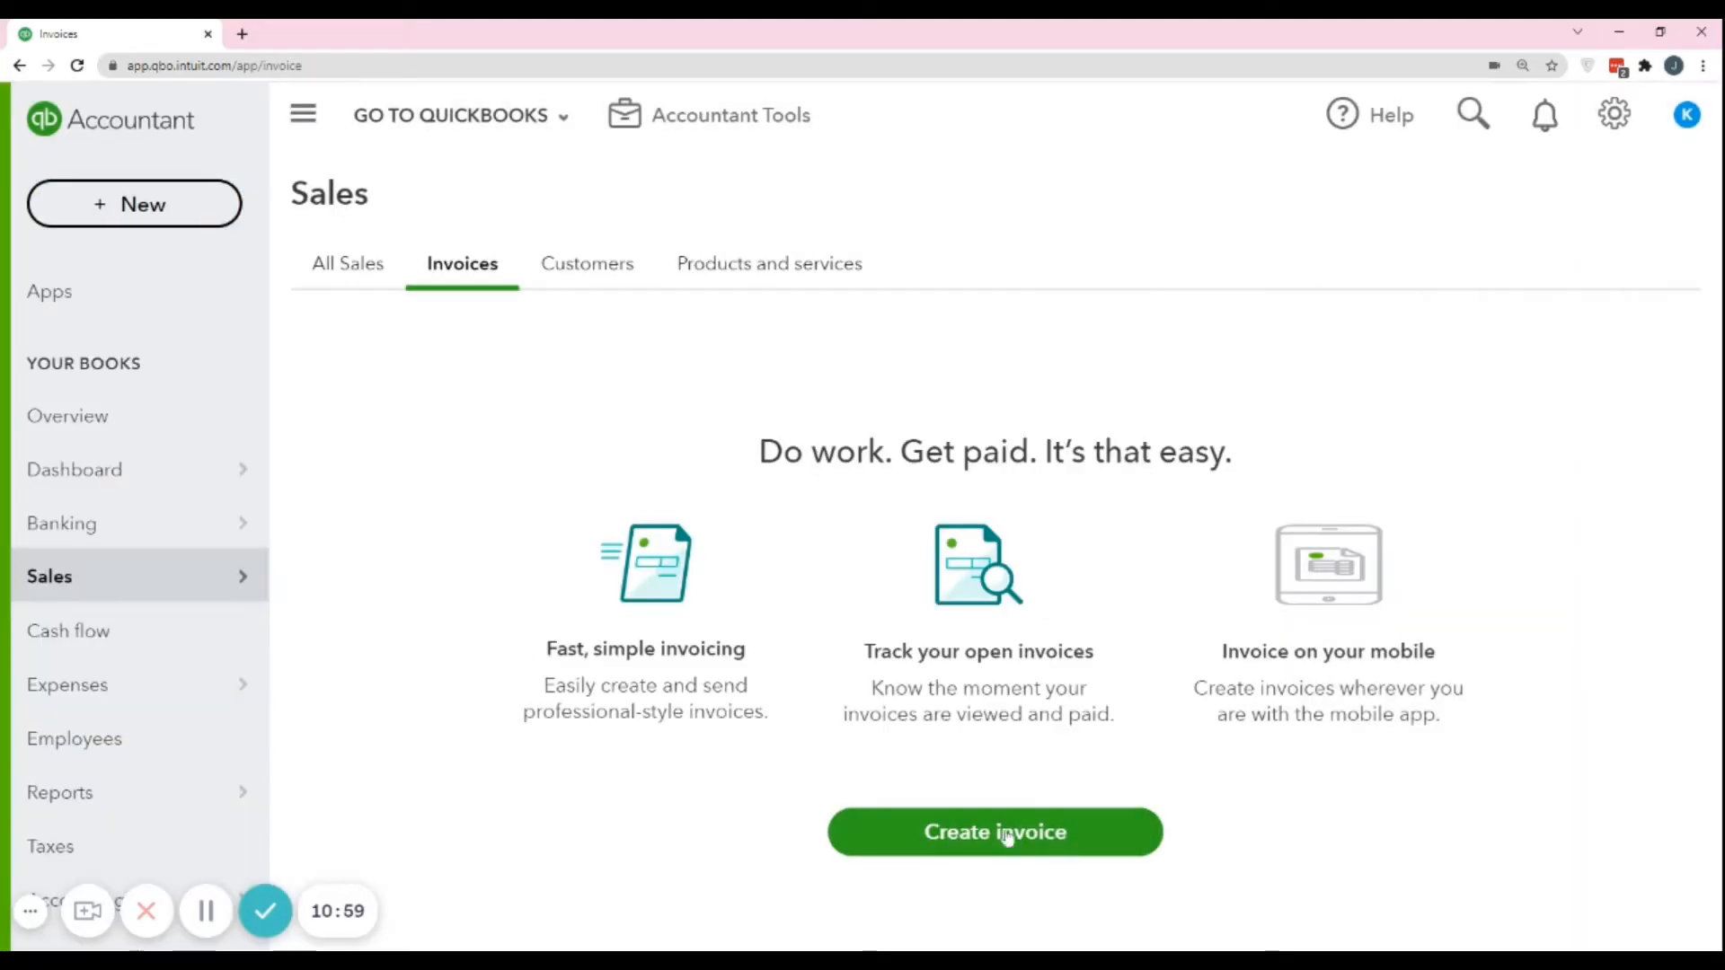
click(1008, 837)
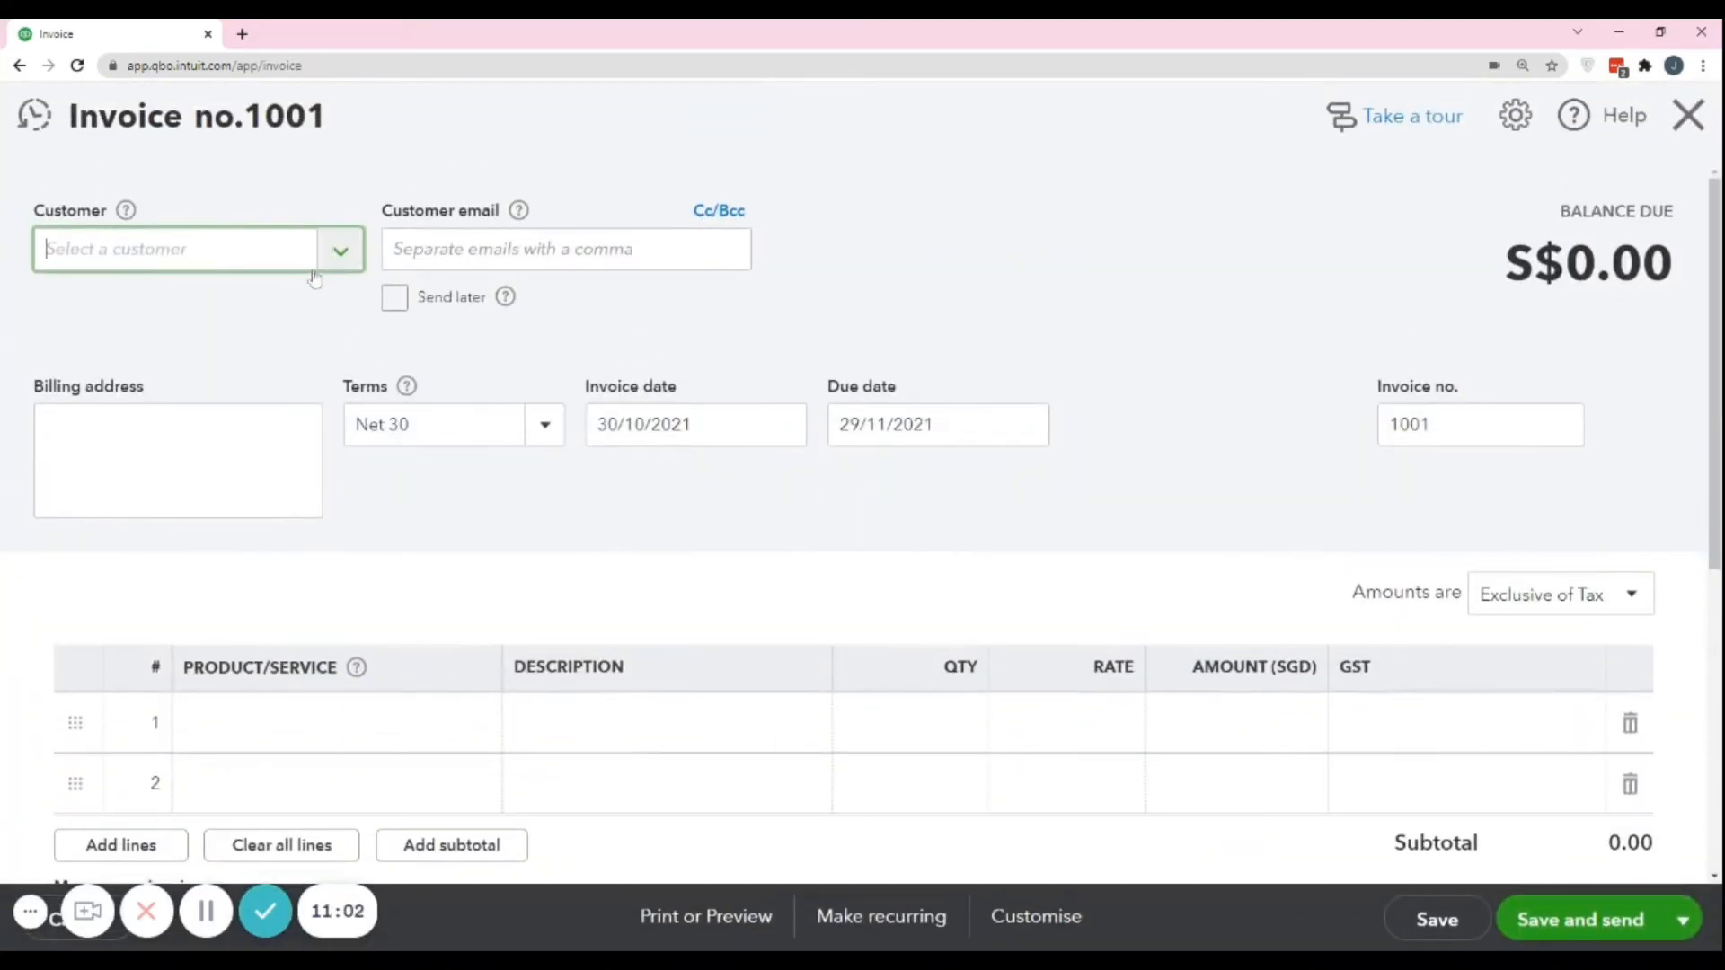
Choose Kajea Keepers Keeping as the customer on the invoice.
click(342, 250)
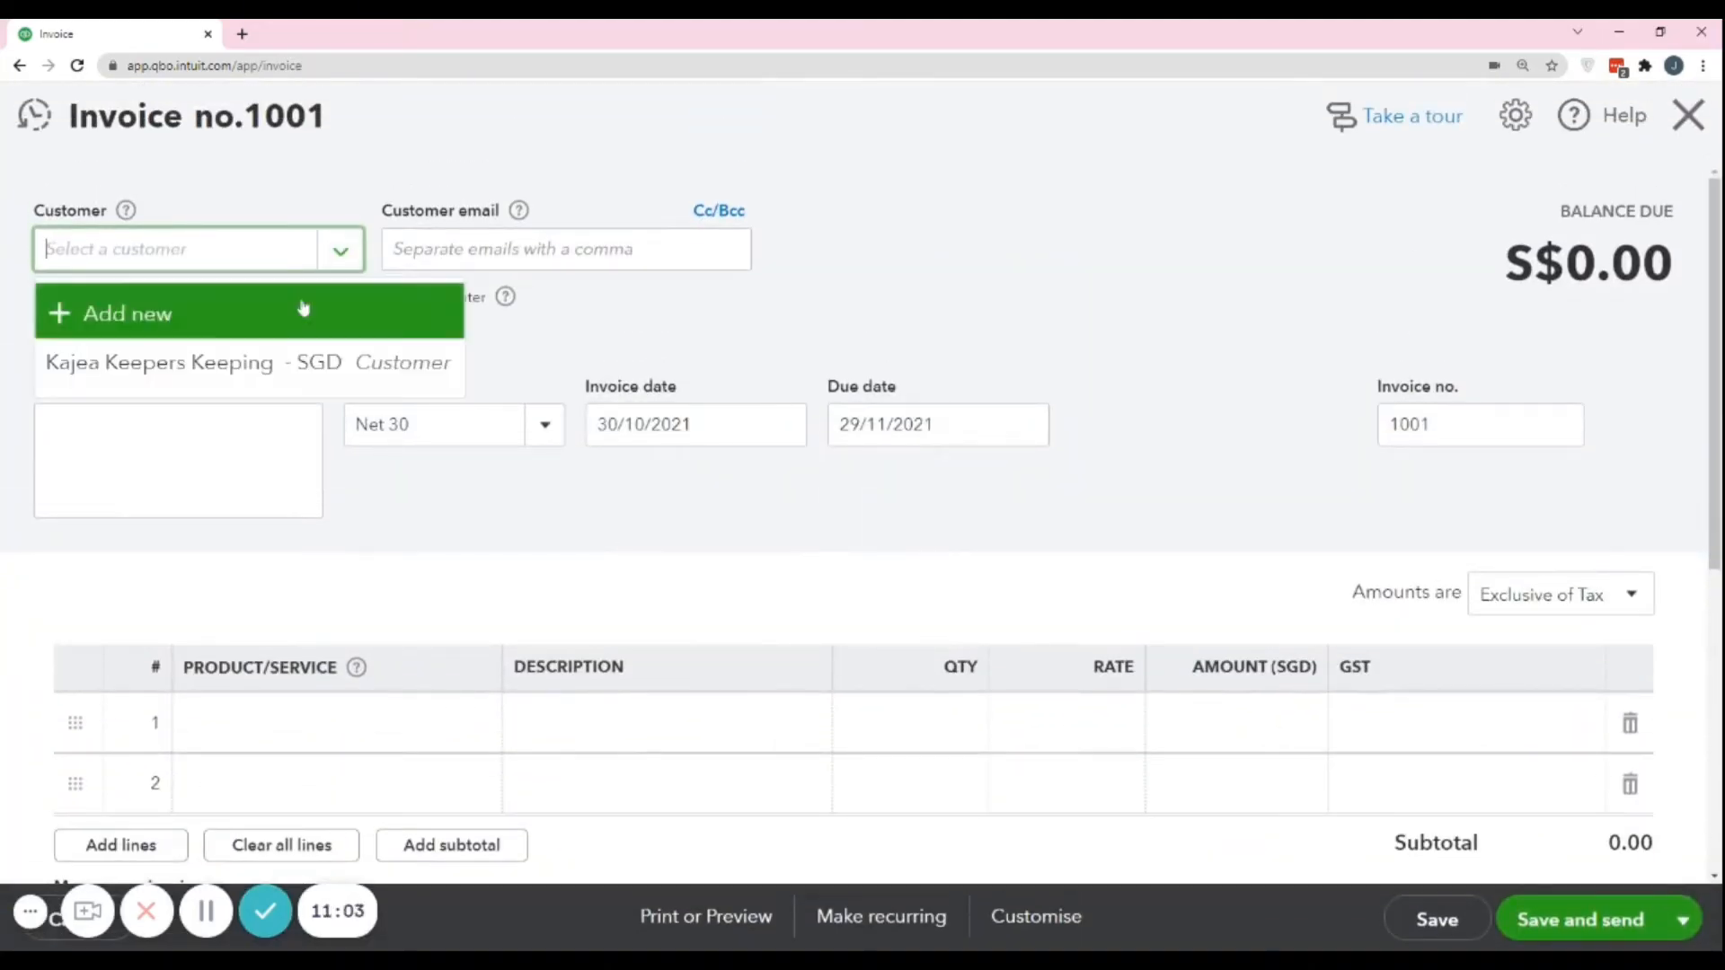
click(203, 370)
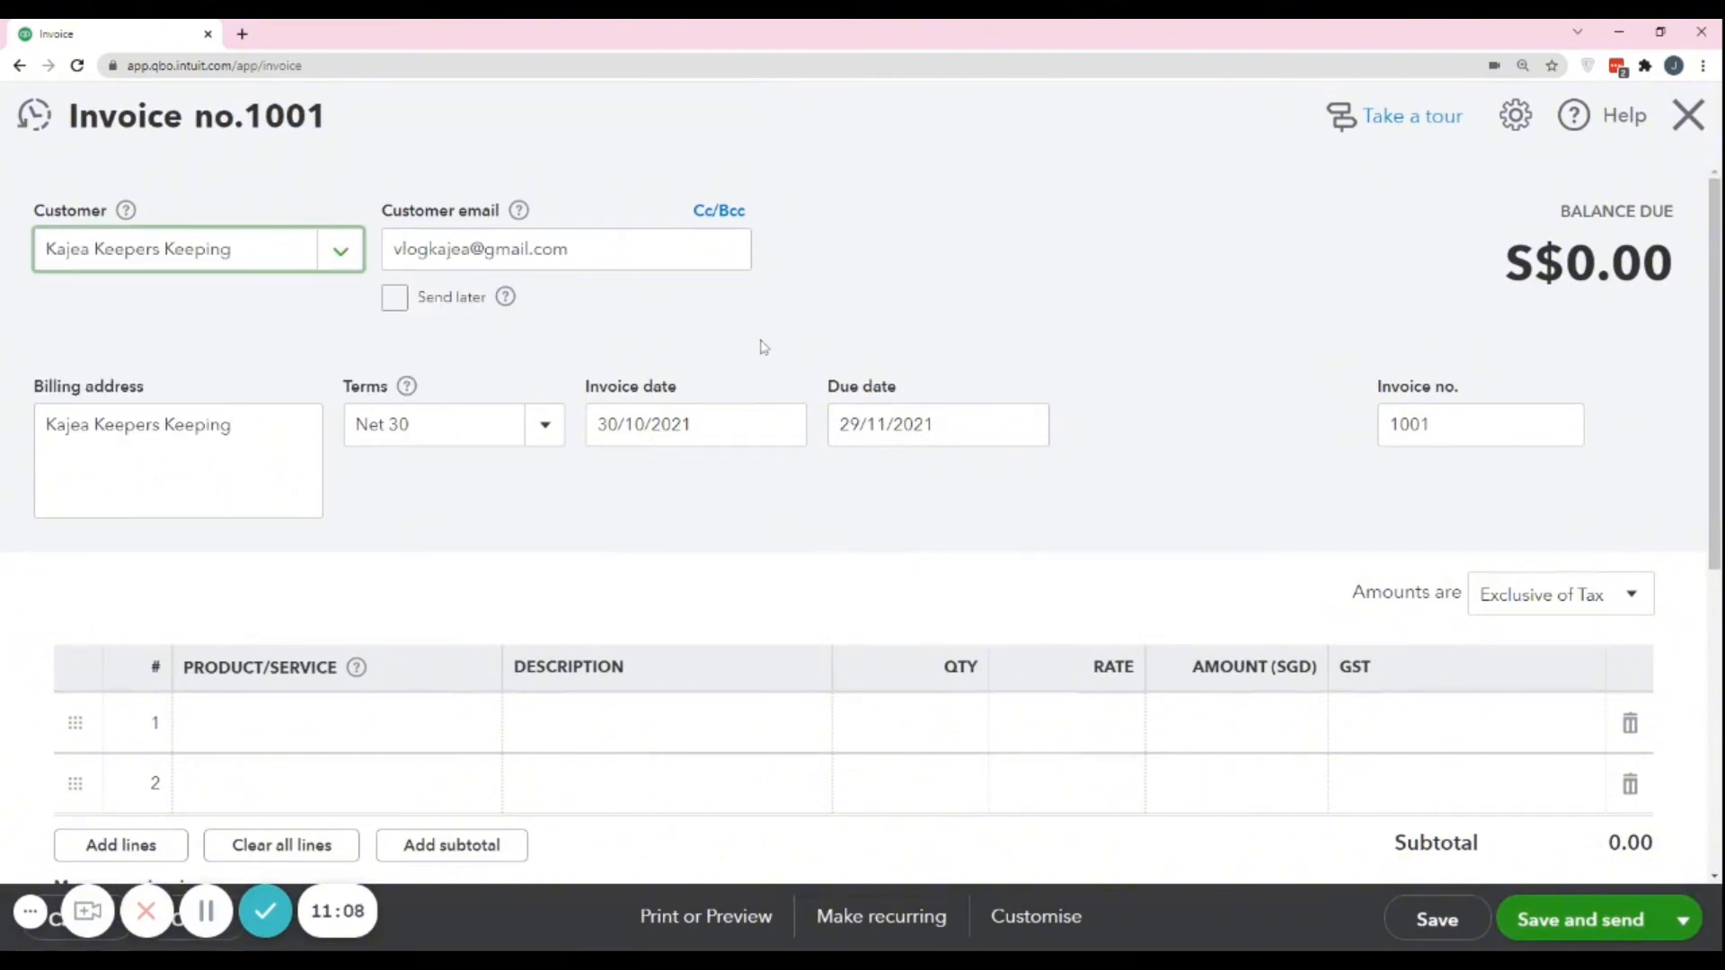
click(334, 258)
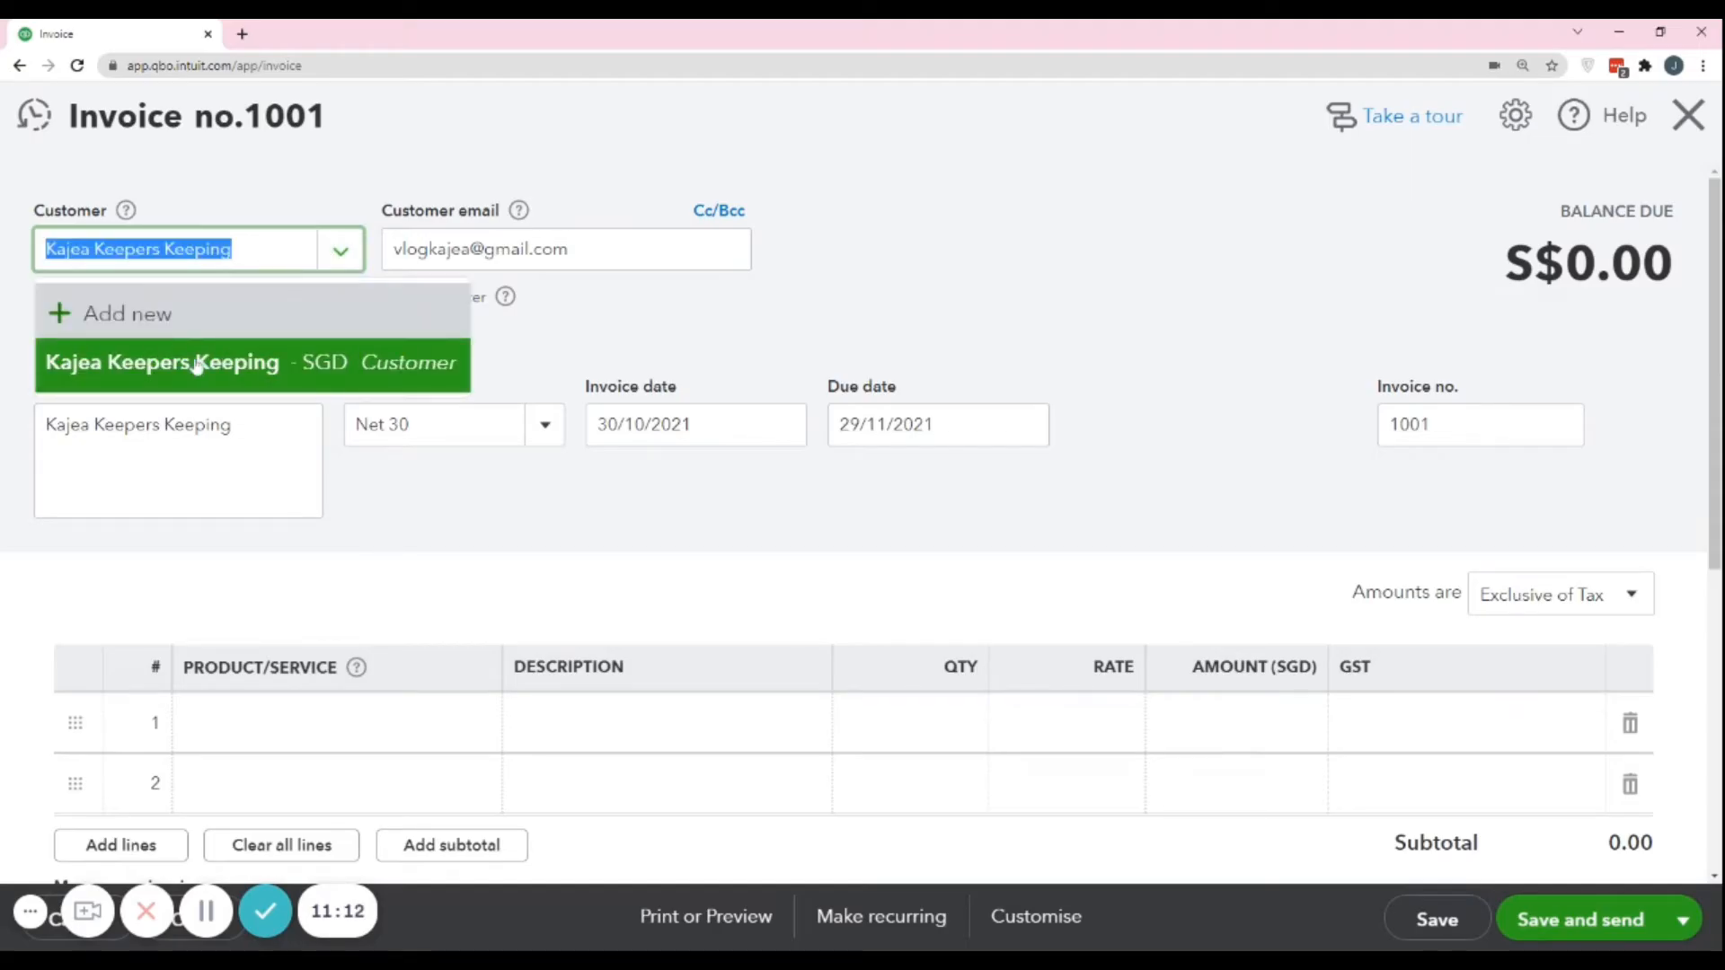
click(196, 367)
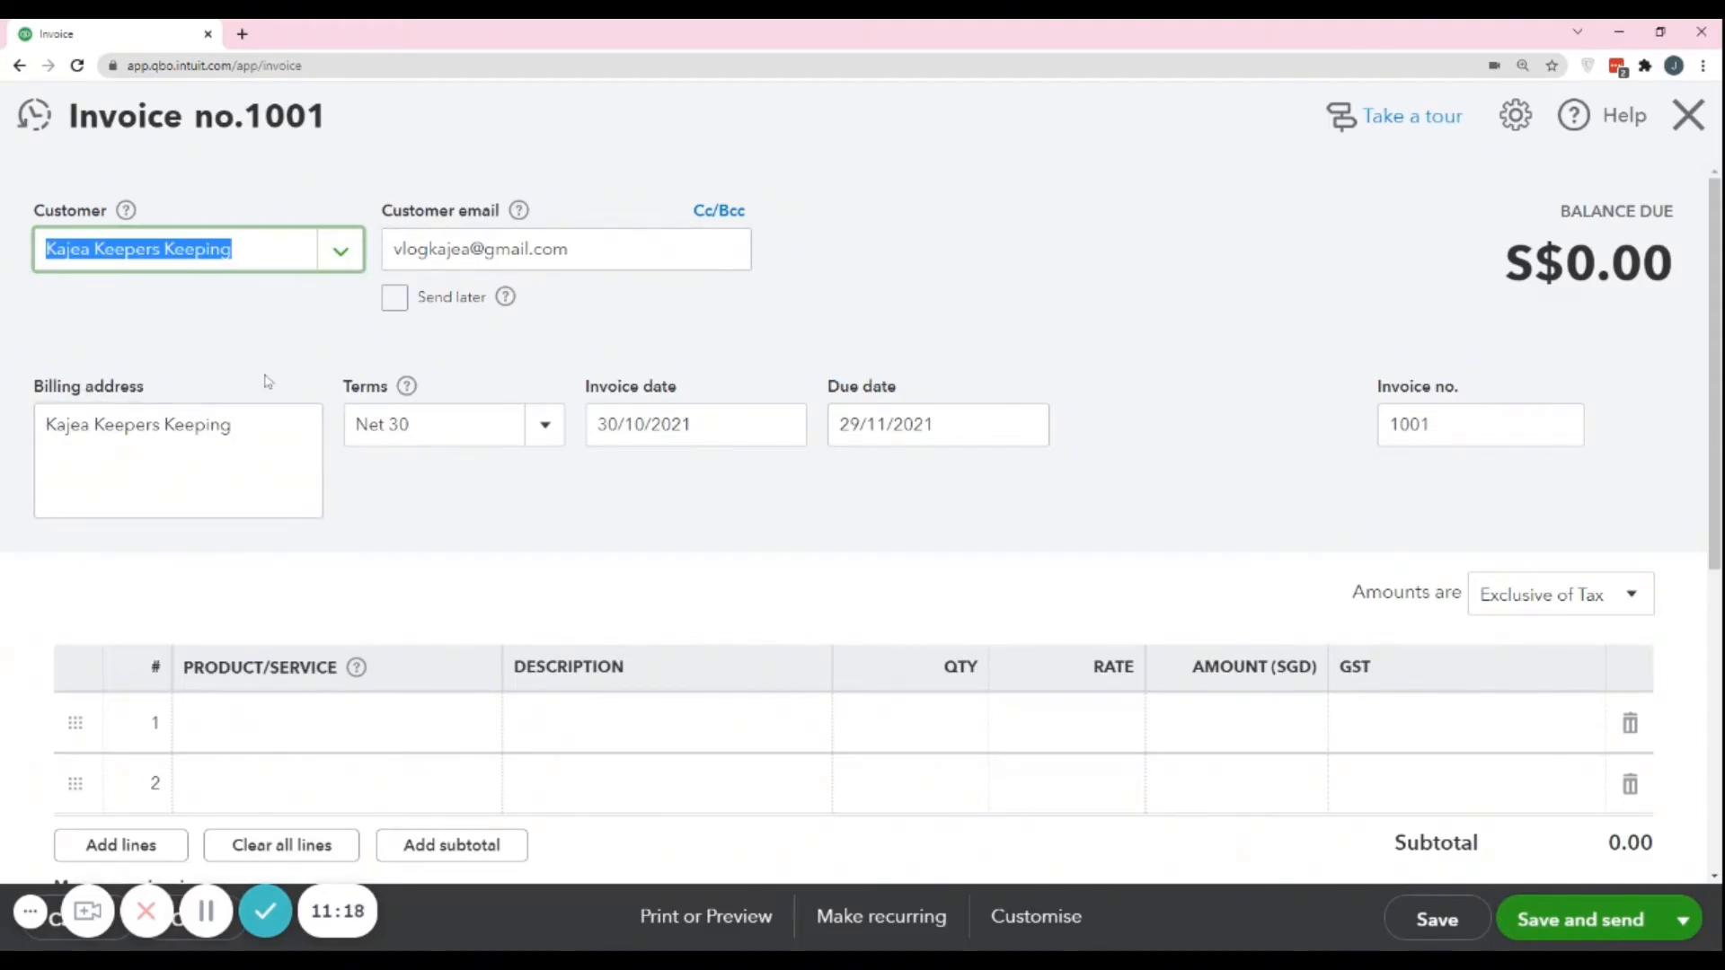
Look through the payment terms available for the invoice without changing the selected one.
click(549, 437)
click(545, 426)
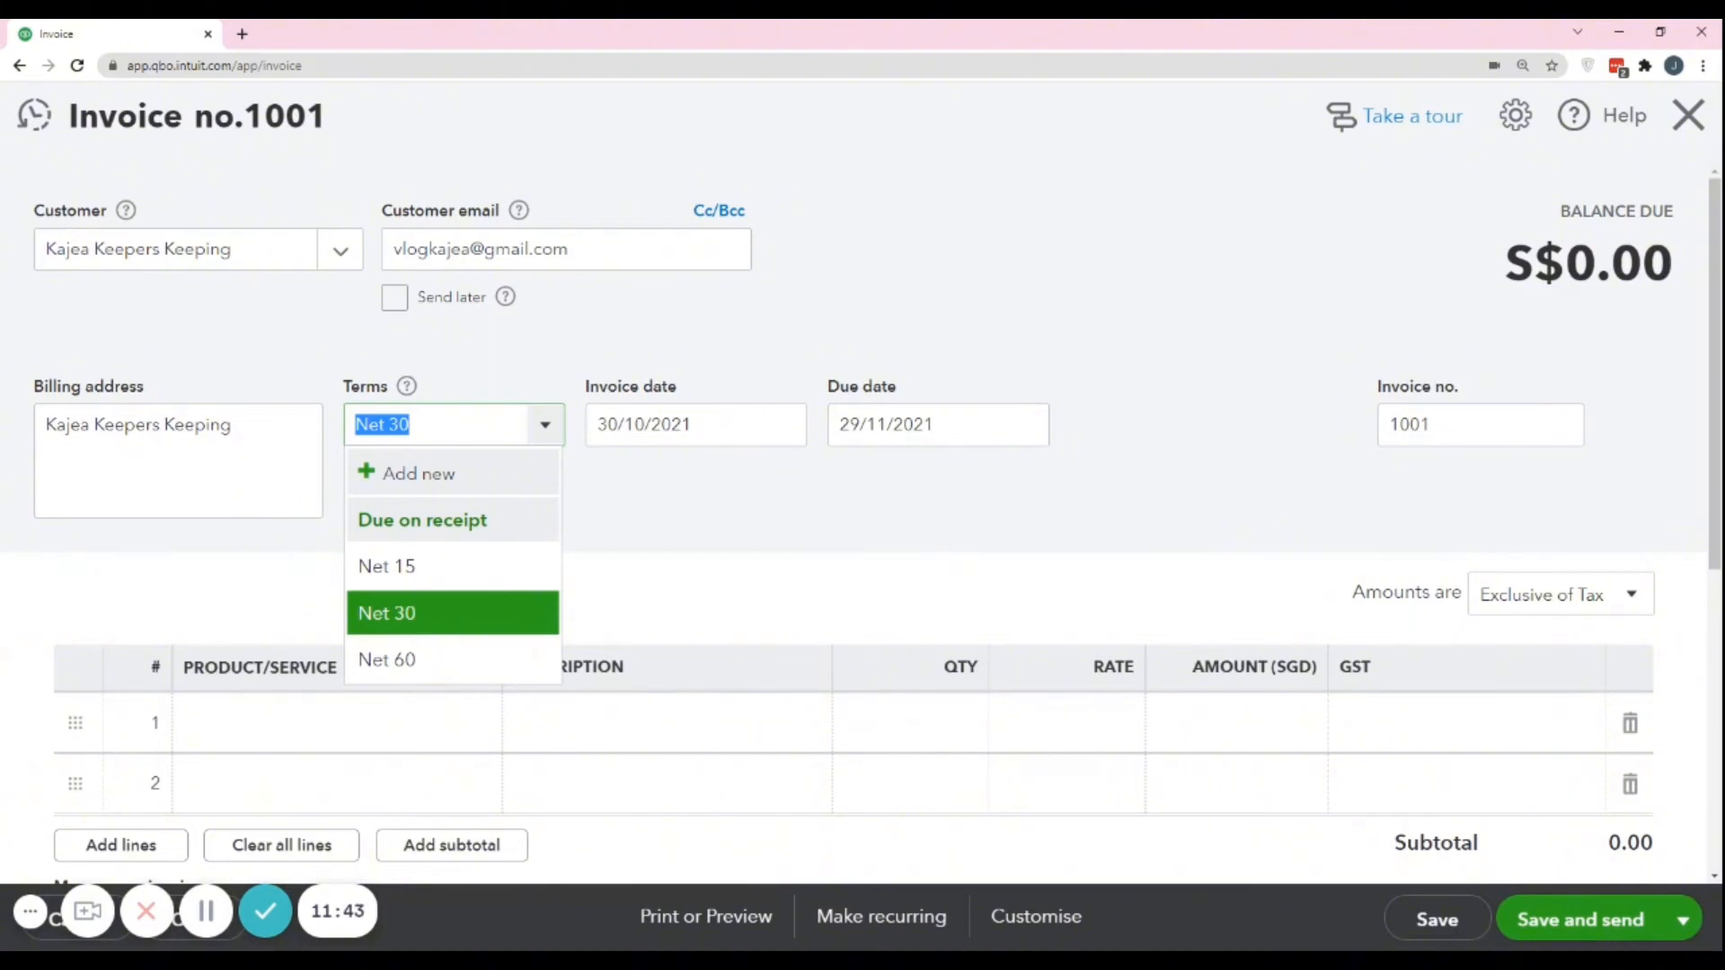
click(812, 508)
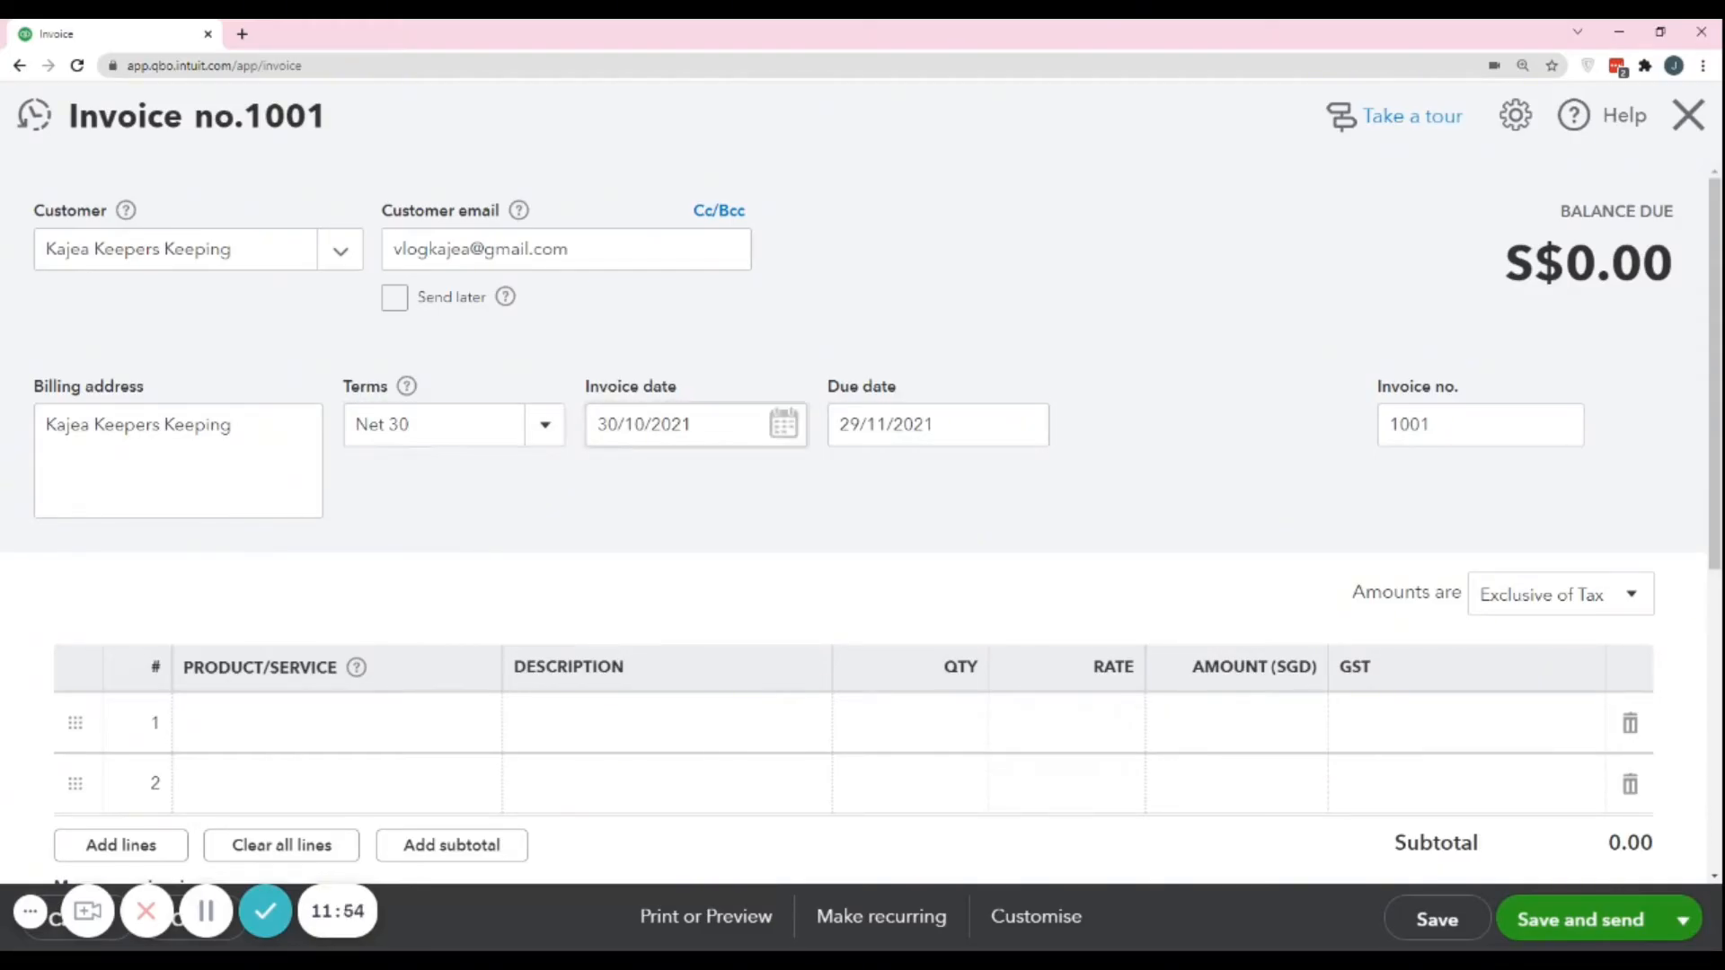
Try the Net 15 and Due on receipt terms on the invoice, and settle on Net 60.
click(431, 424)
click(435, 573)
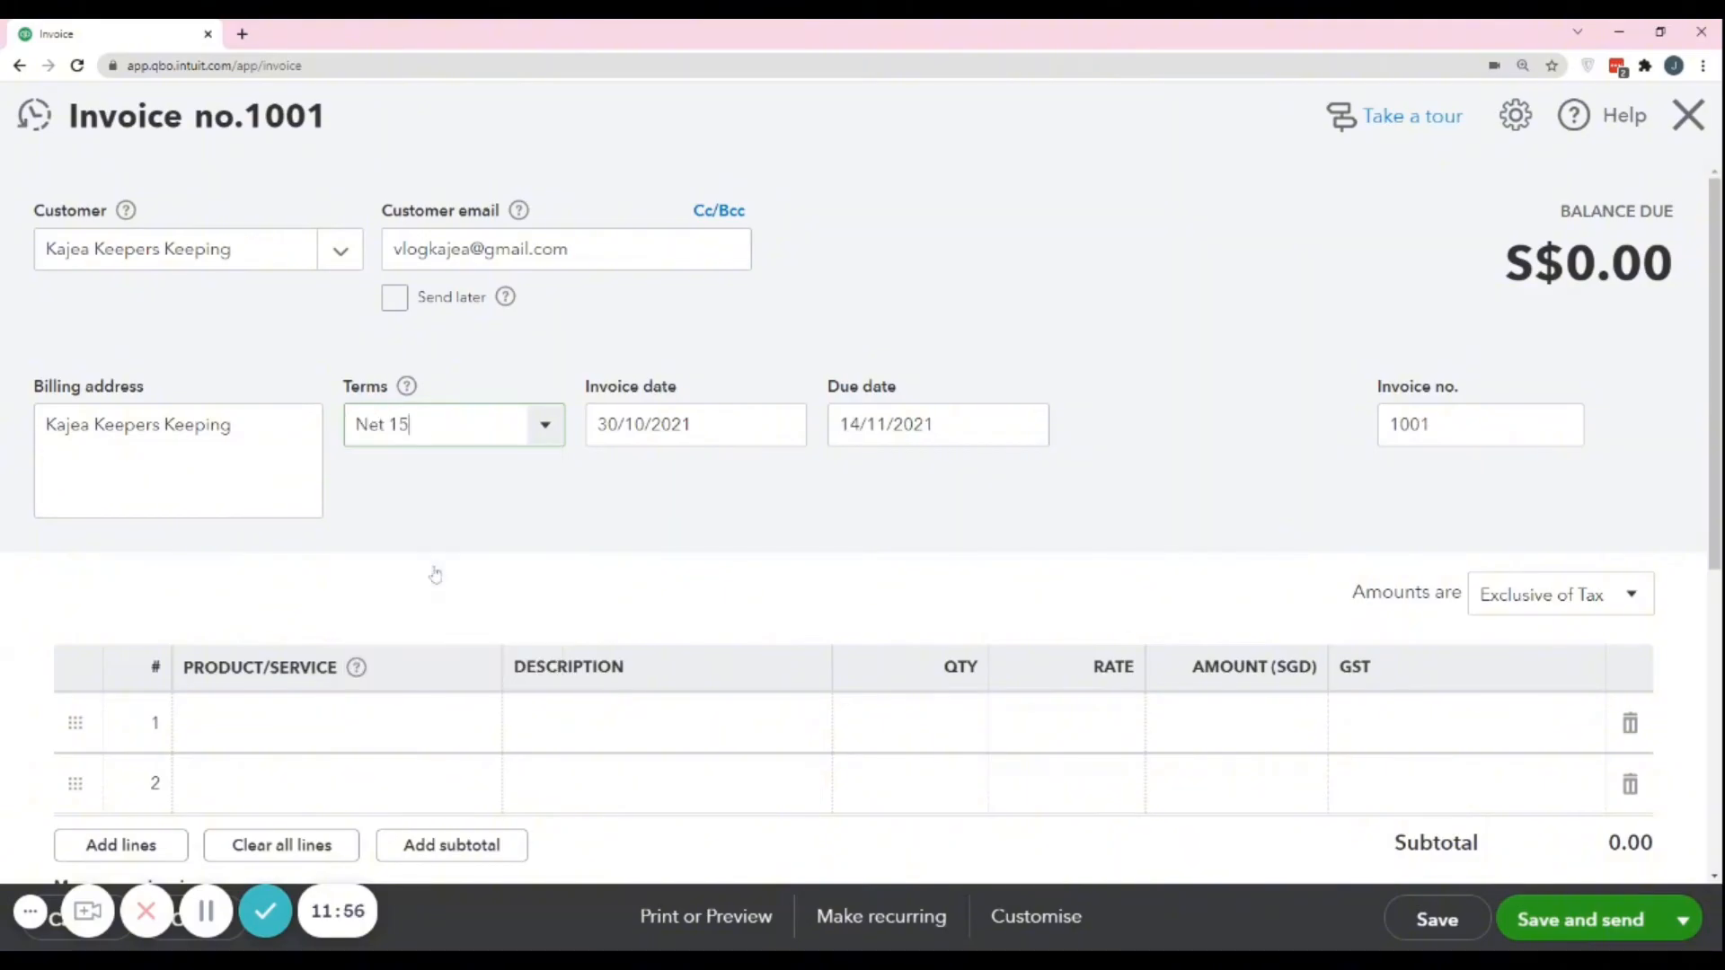
click(431, 424)
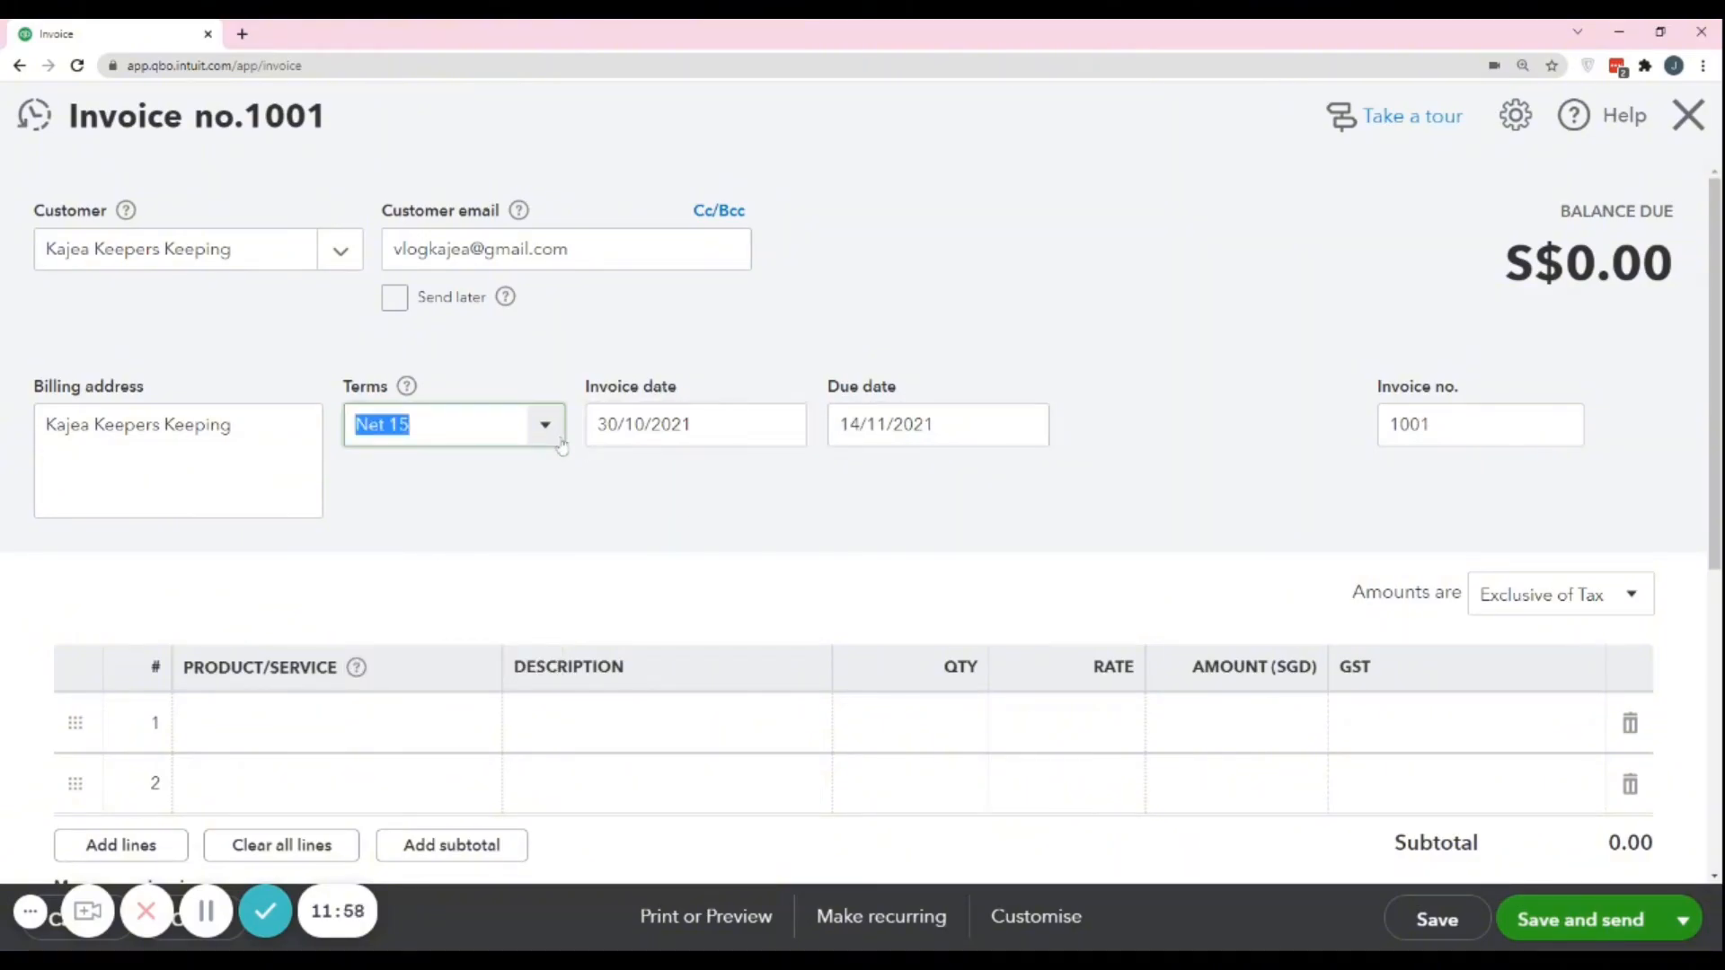
click(447, 510)
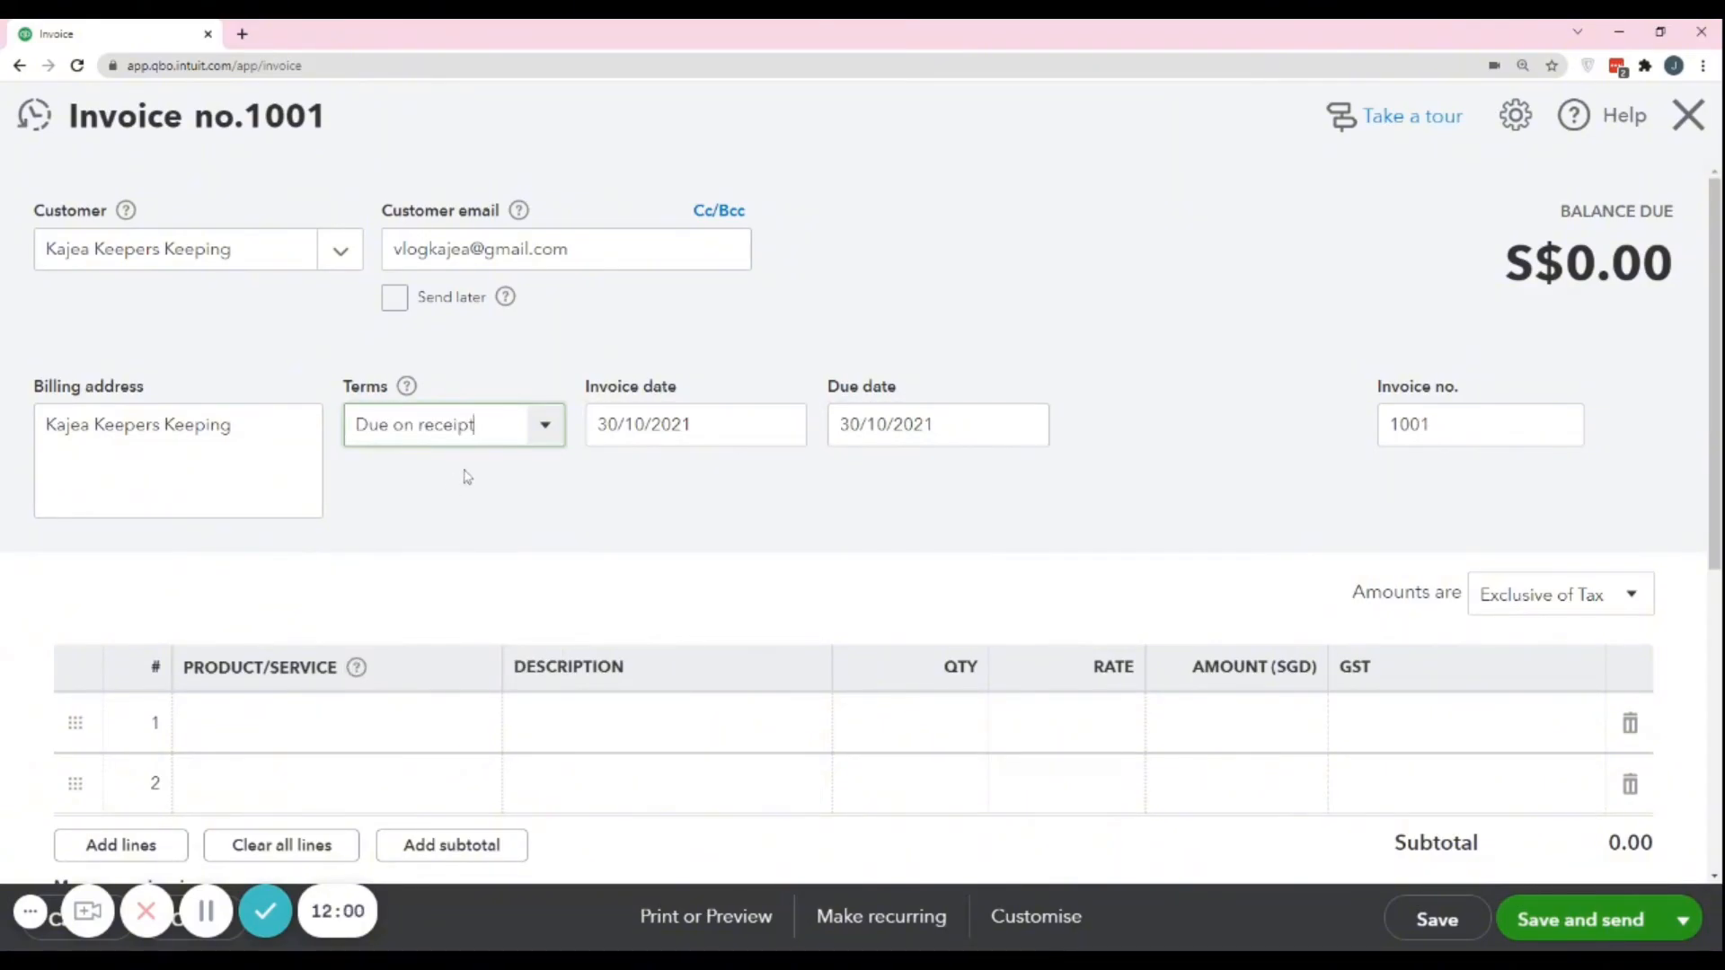
click(440, 426)
click(416, 658)
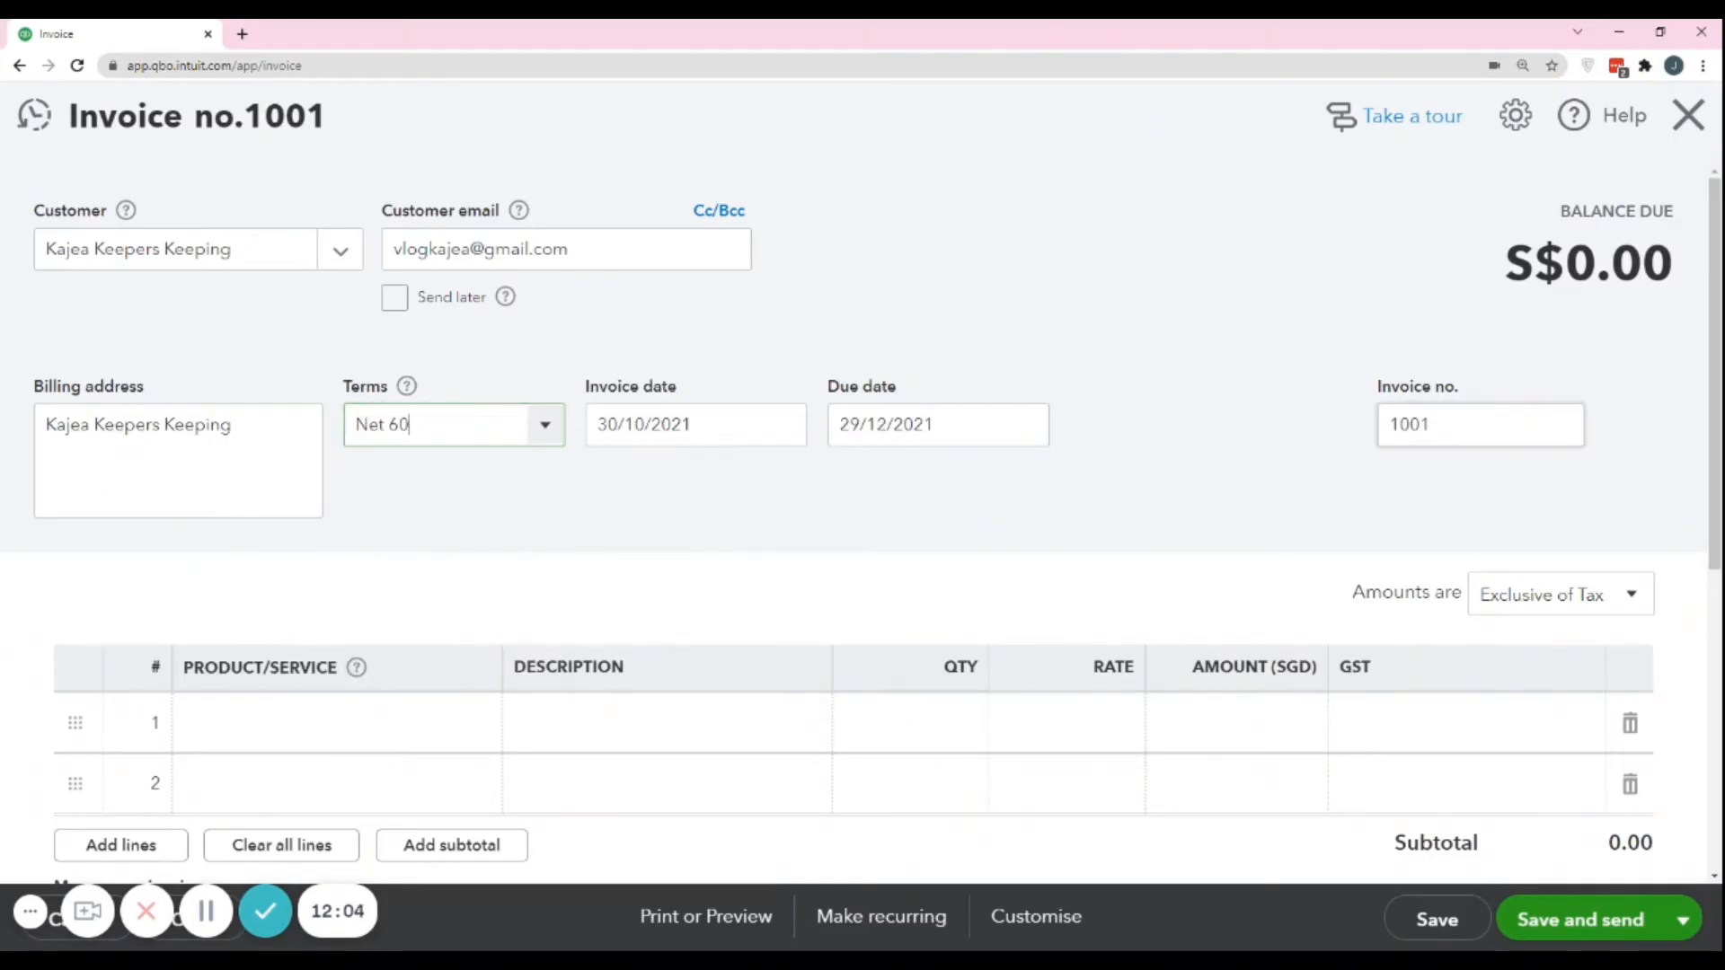
Check the invoice number and add the Bookkeeping Fee service as the invoice's first line item.
drag(1440, 425, 1289, 433)
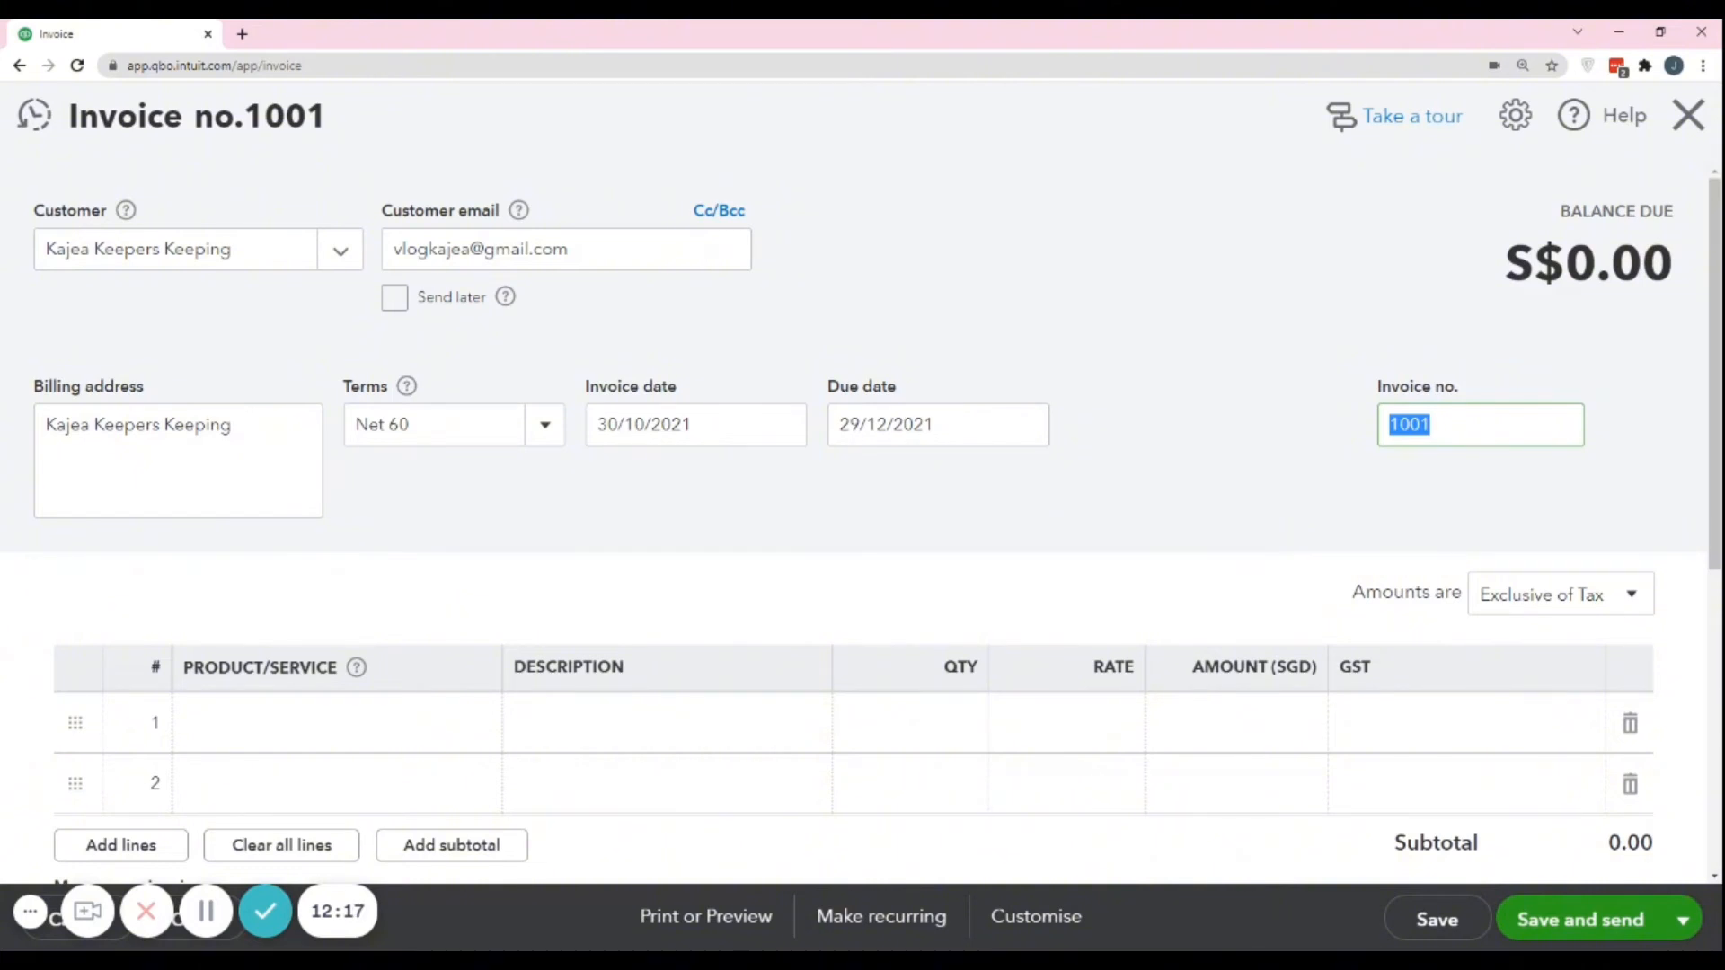
scroll(993, 230, down, 5)
scroll(1043, 261, up, 3)
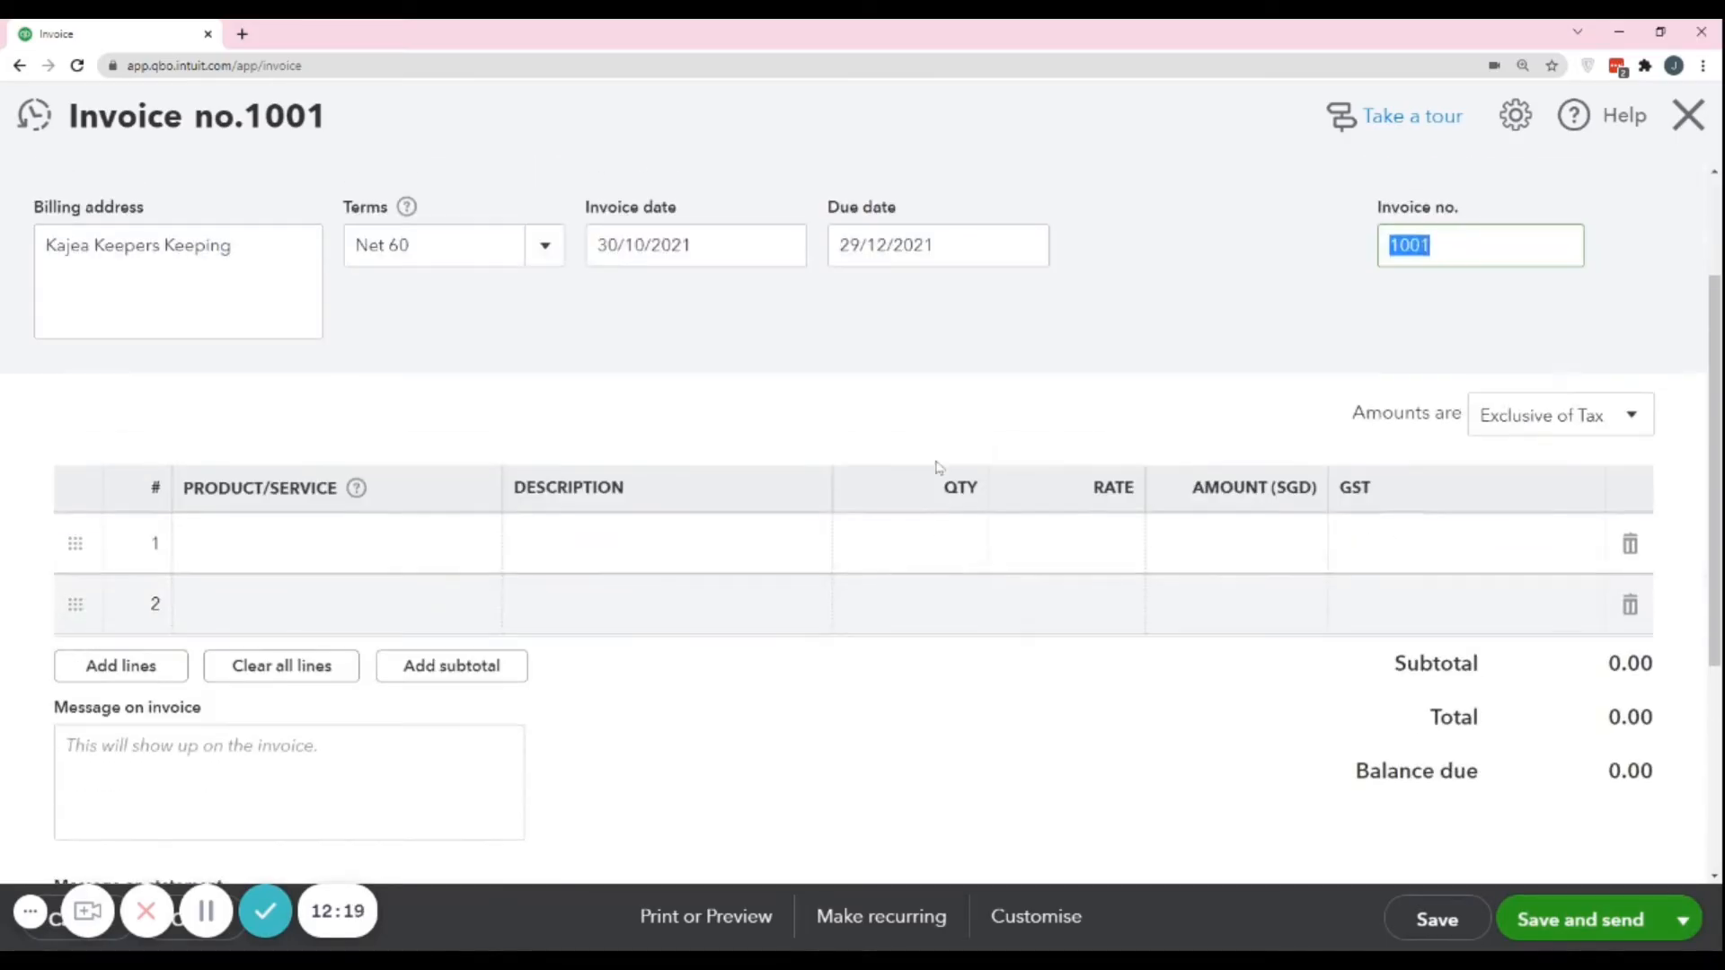
click(301, 545)
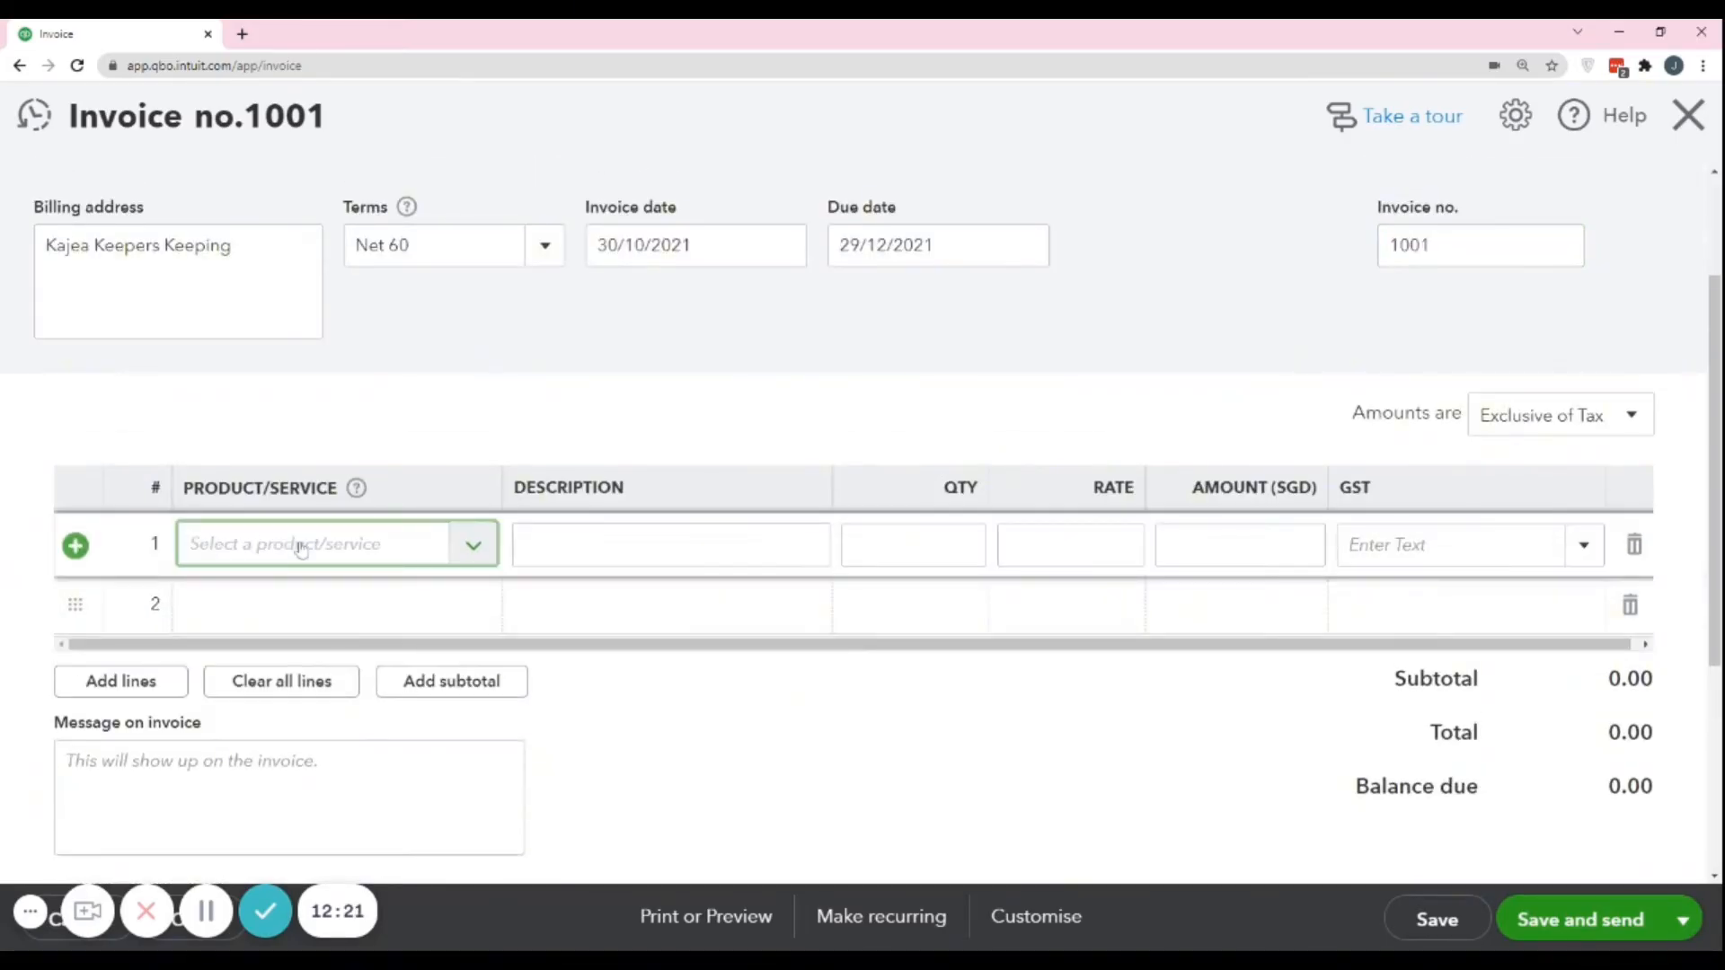
click(473, 549)
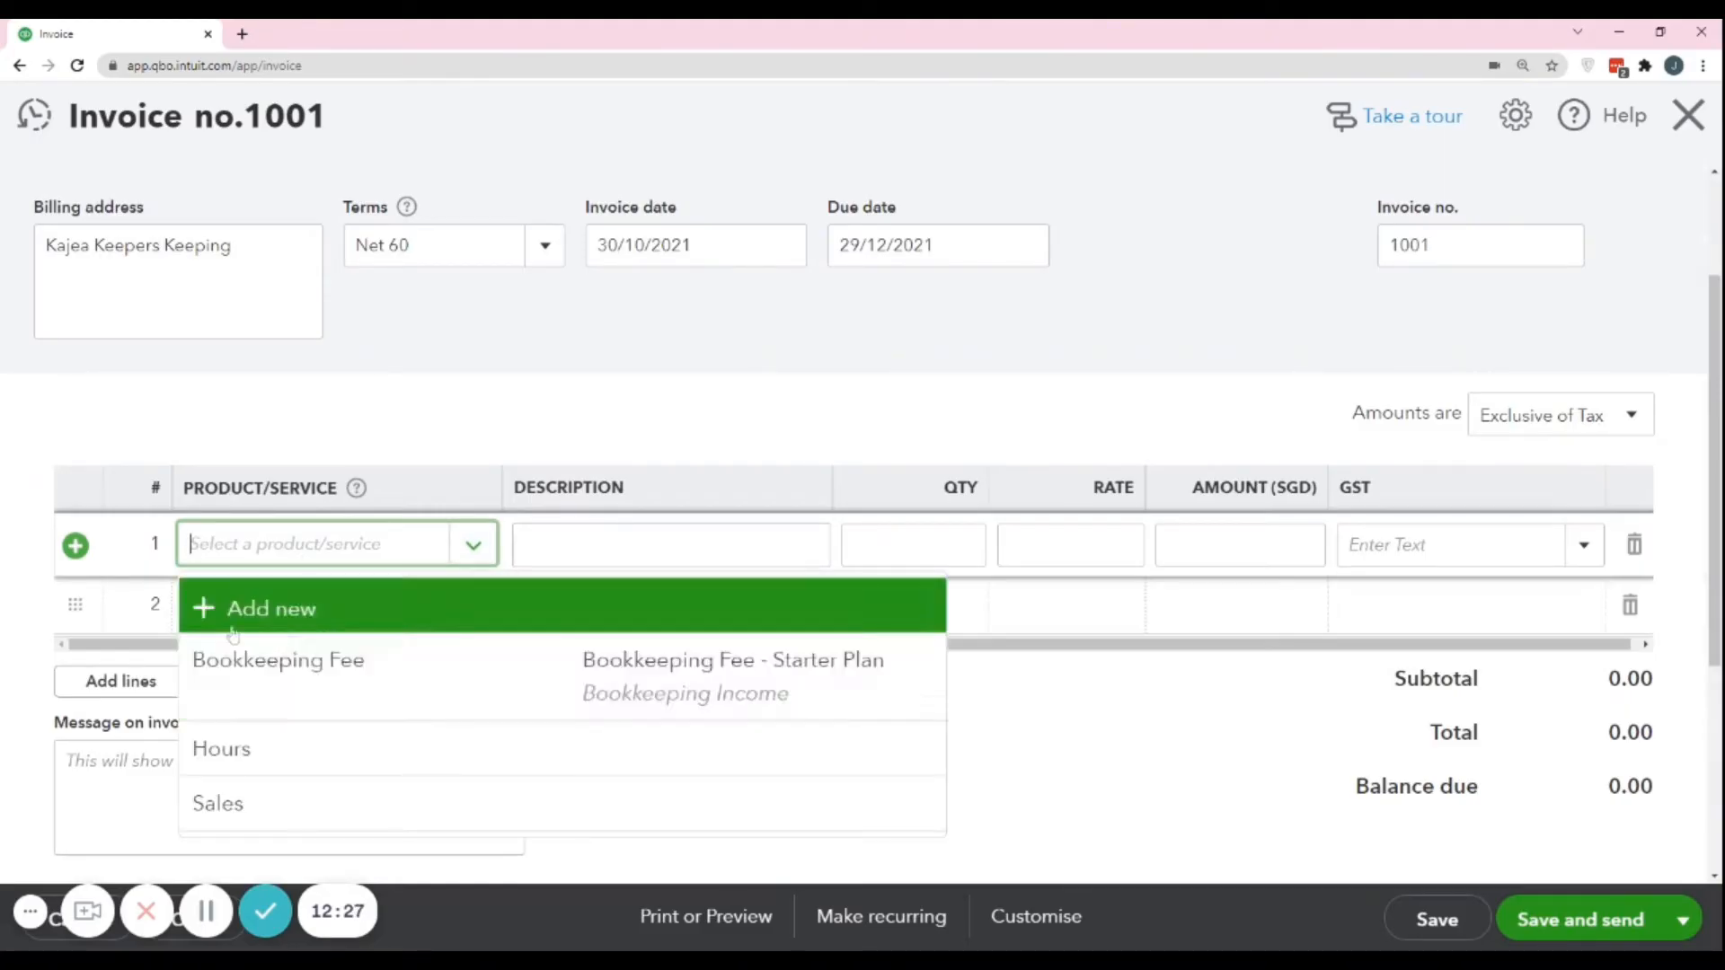
click(277, 676)
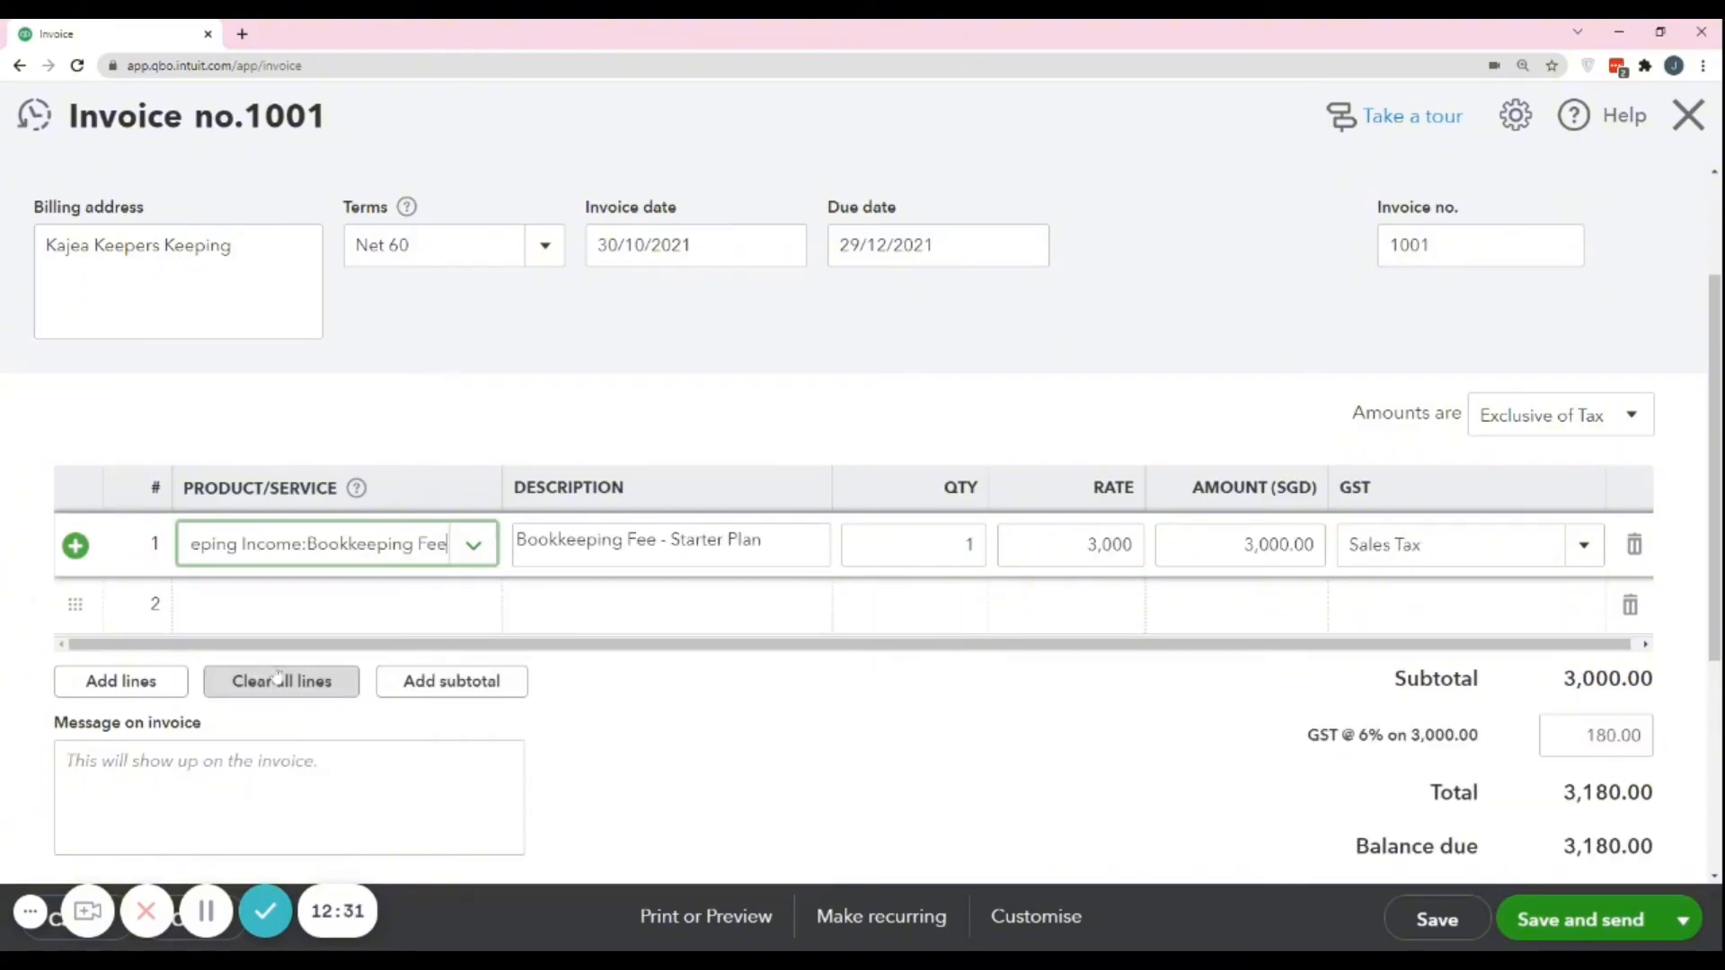
click(305, 559)
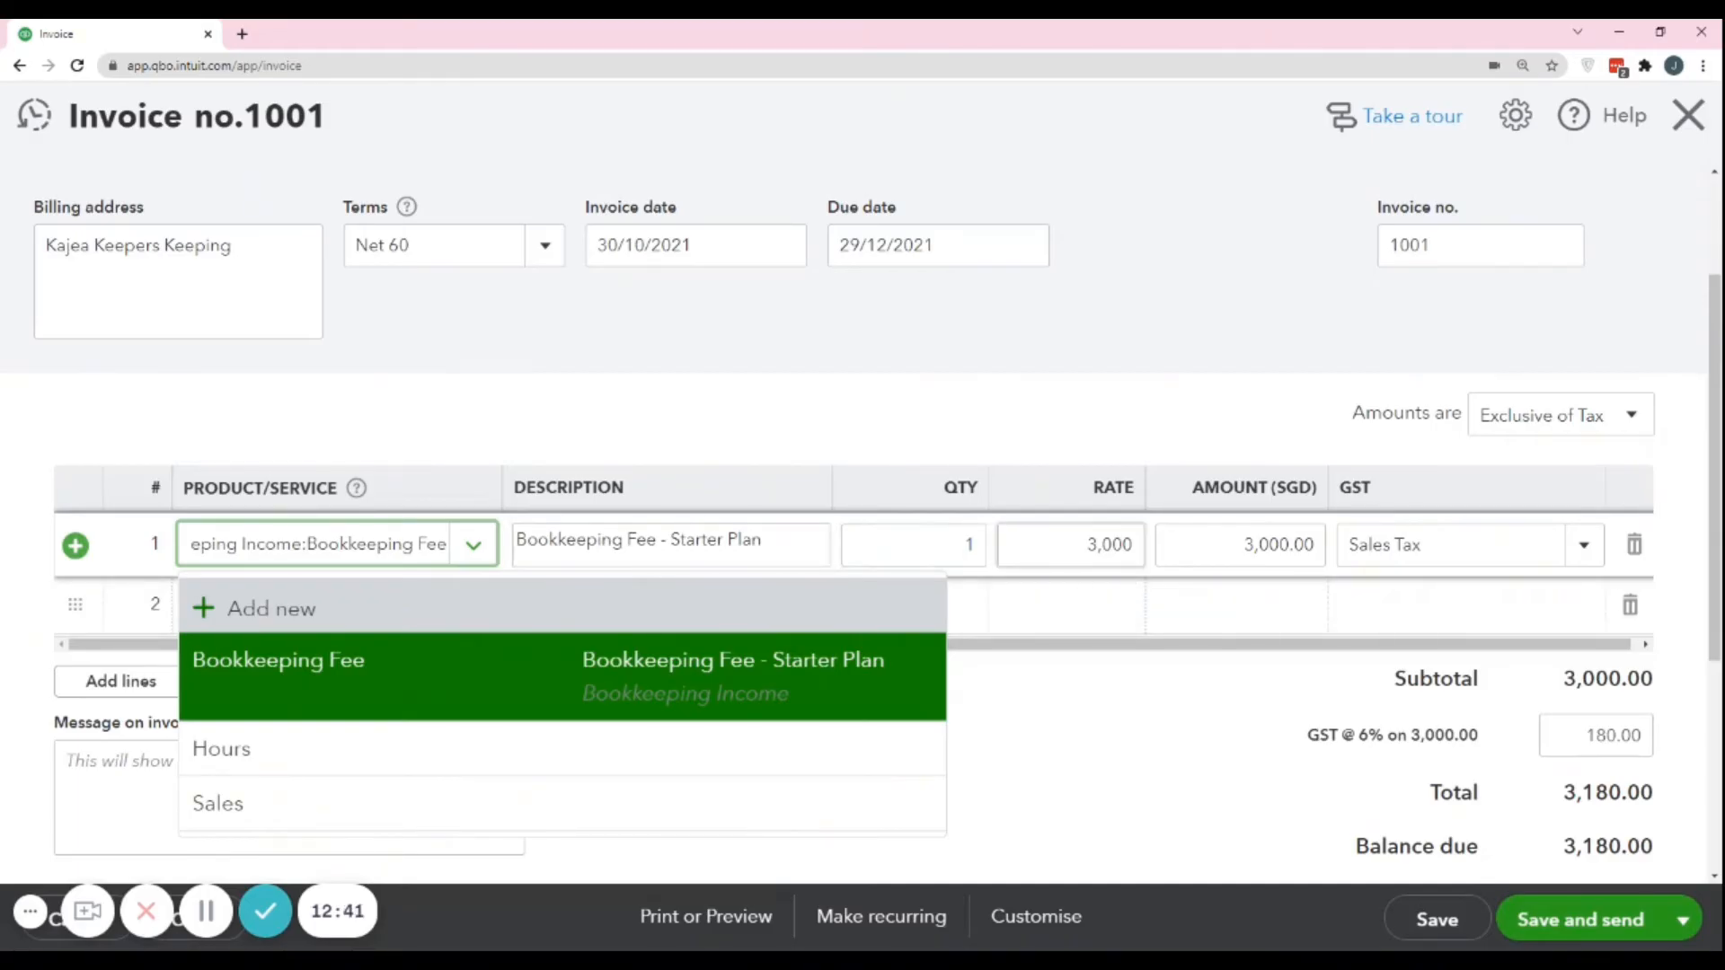
click(1130, 726)
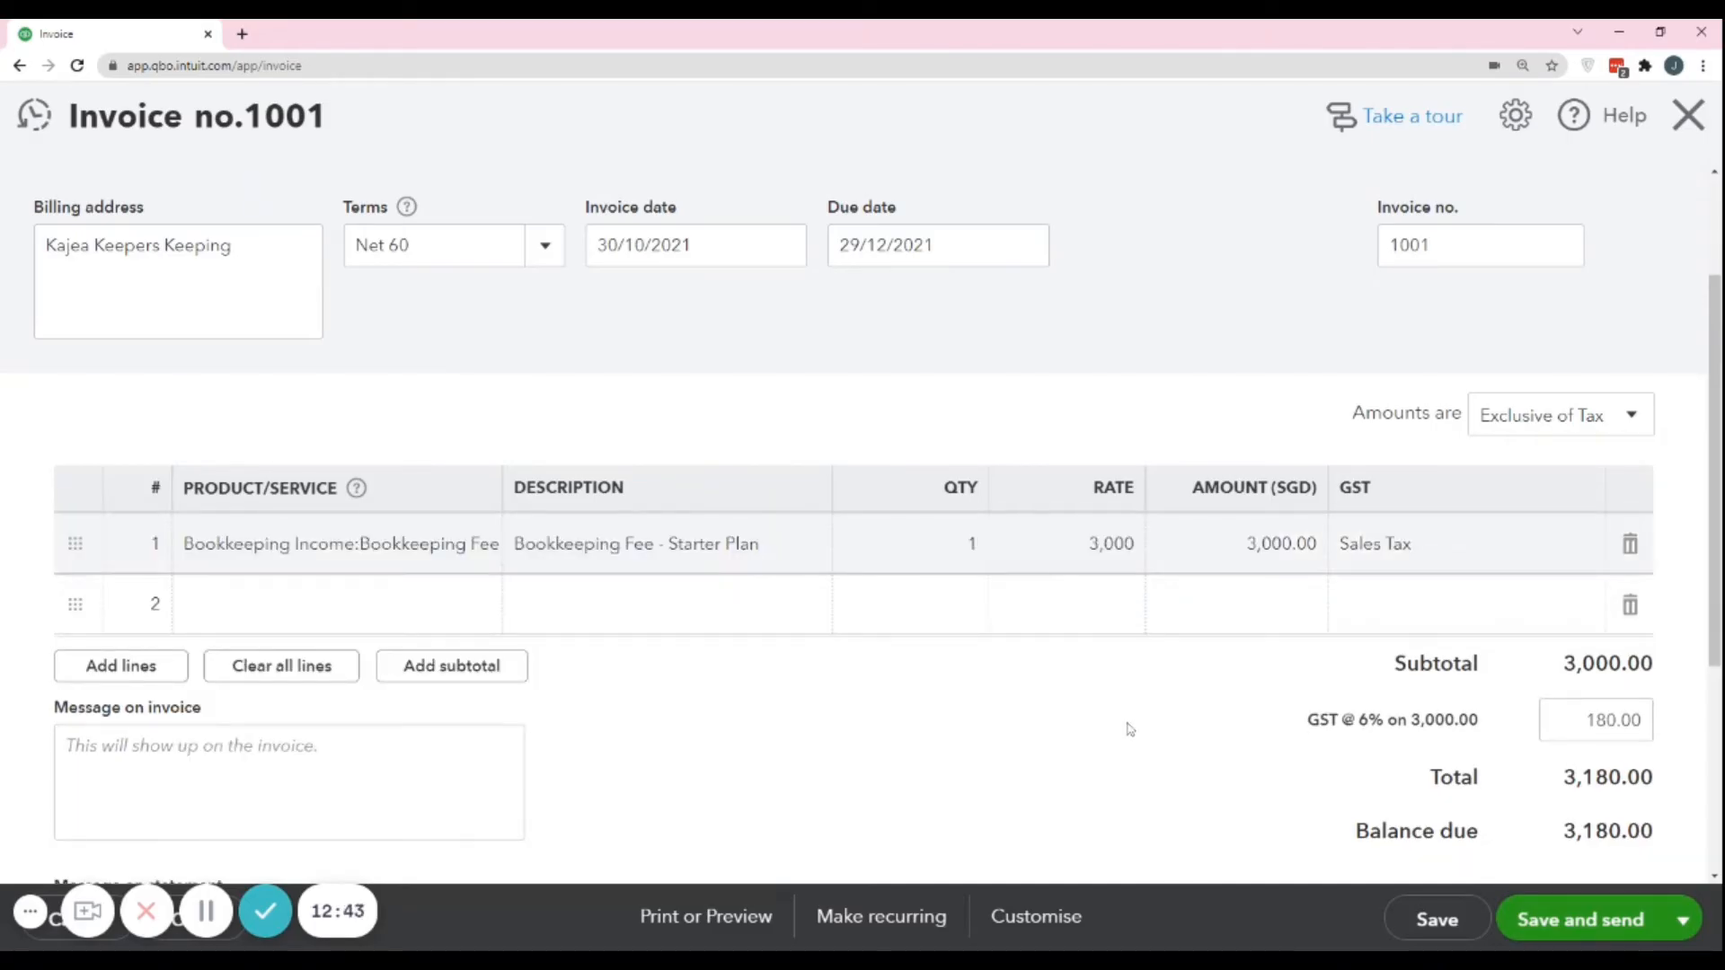
Review the Bookkeeping Fee line's description, the GST amount, the invoice totals and the balance due.
click(647, 544)
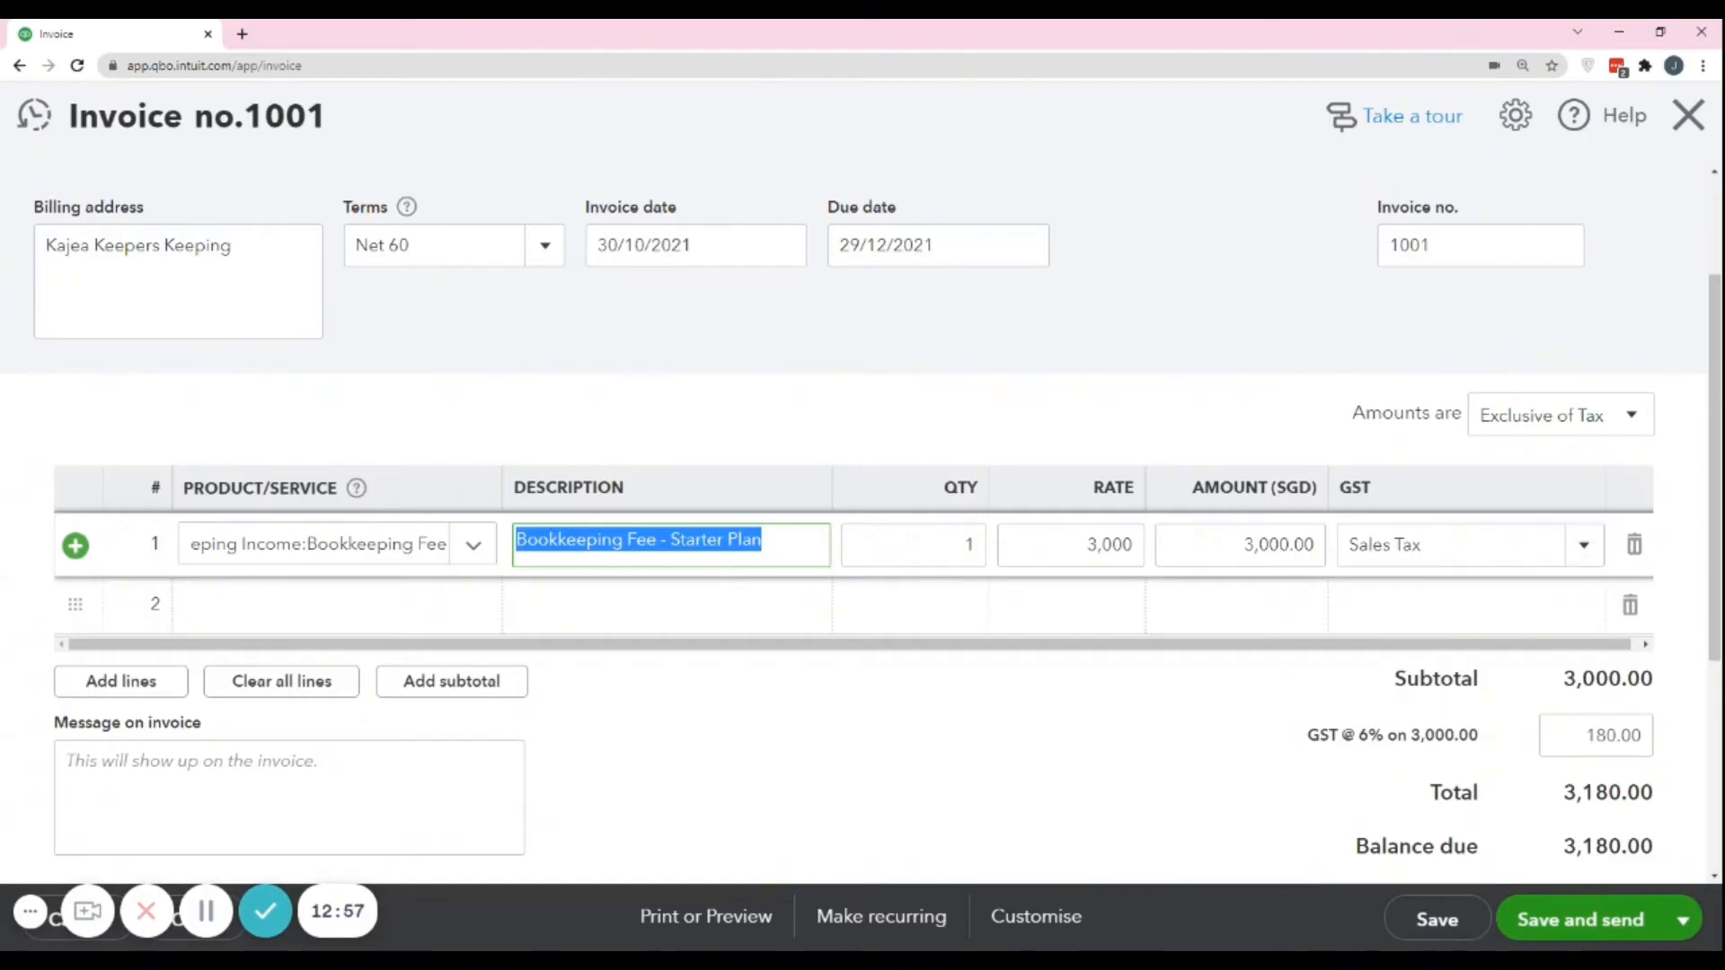
scroll(1116, 644, down, 3)
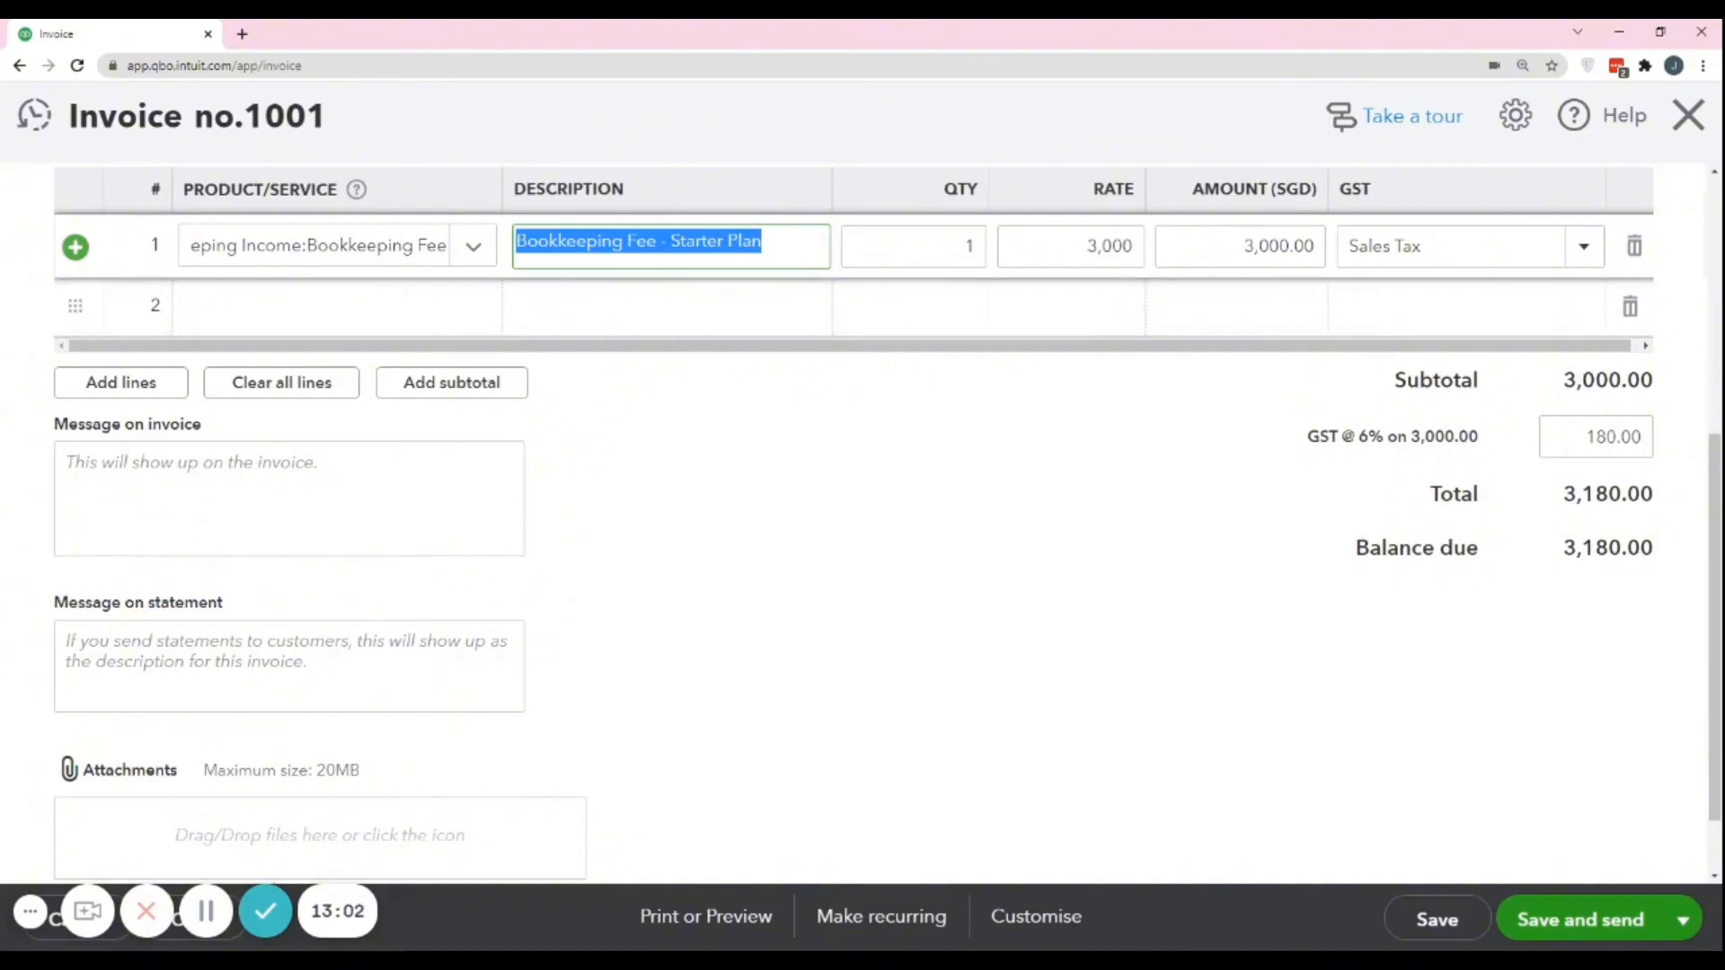
drag(1309, 456, 1484, 422)
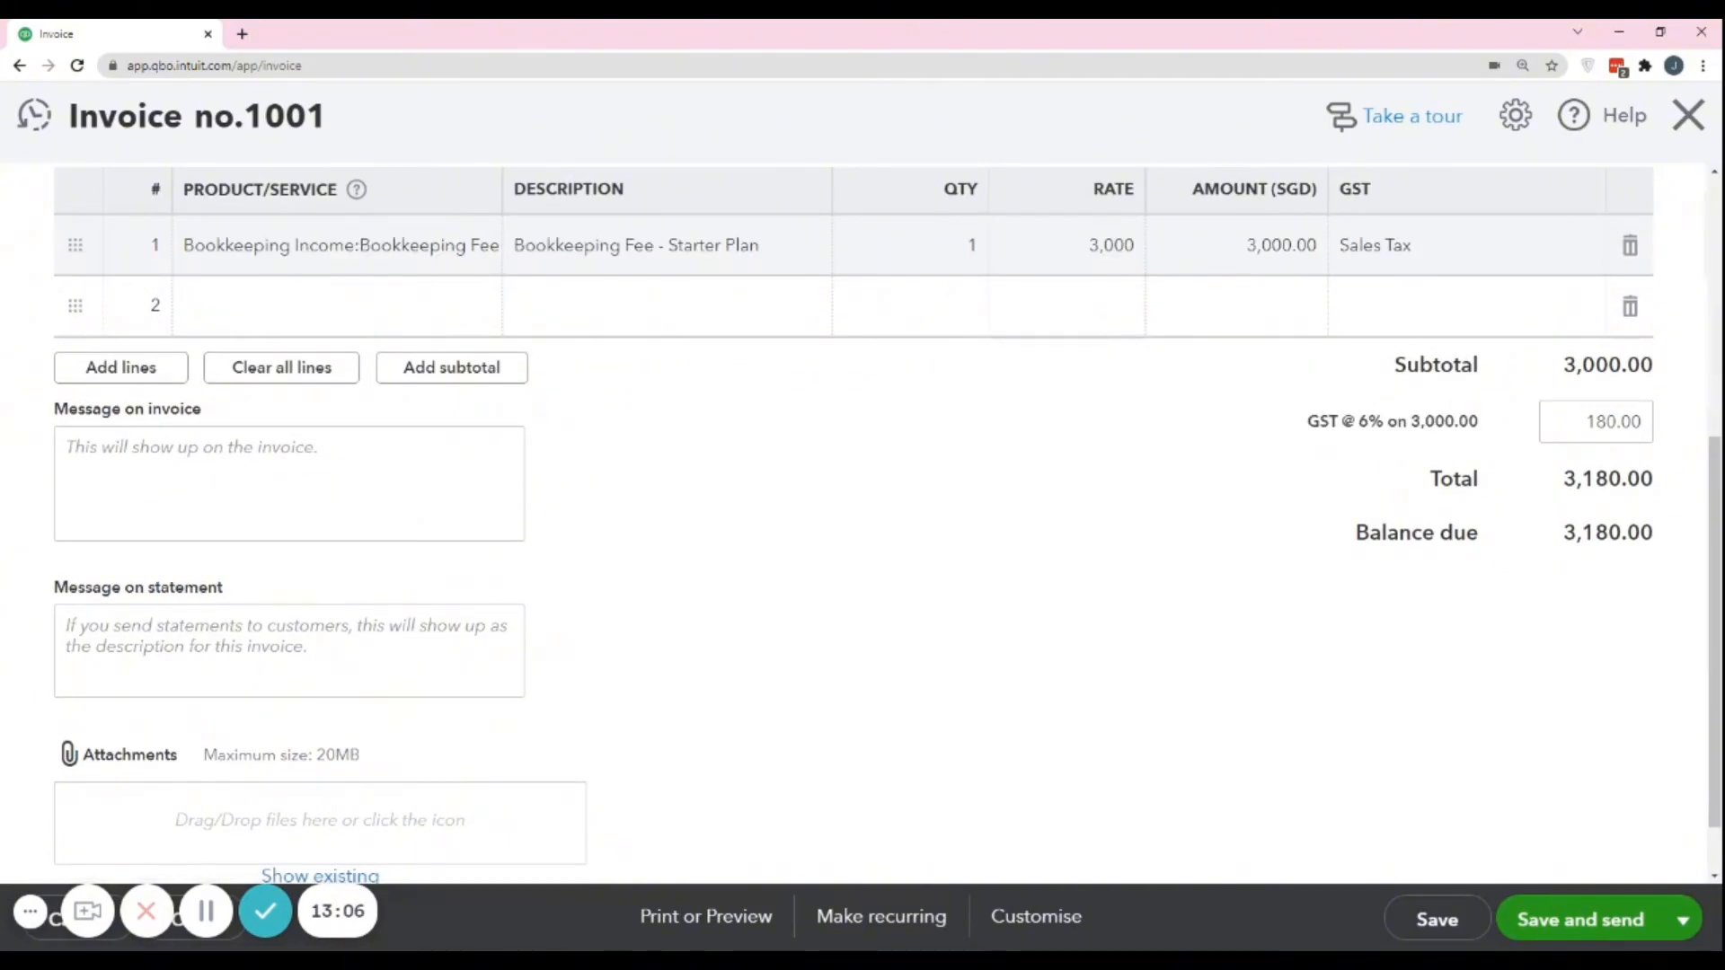
drag(1585, 422, 1682, 428)
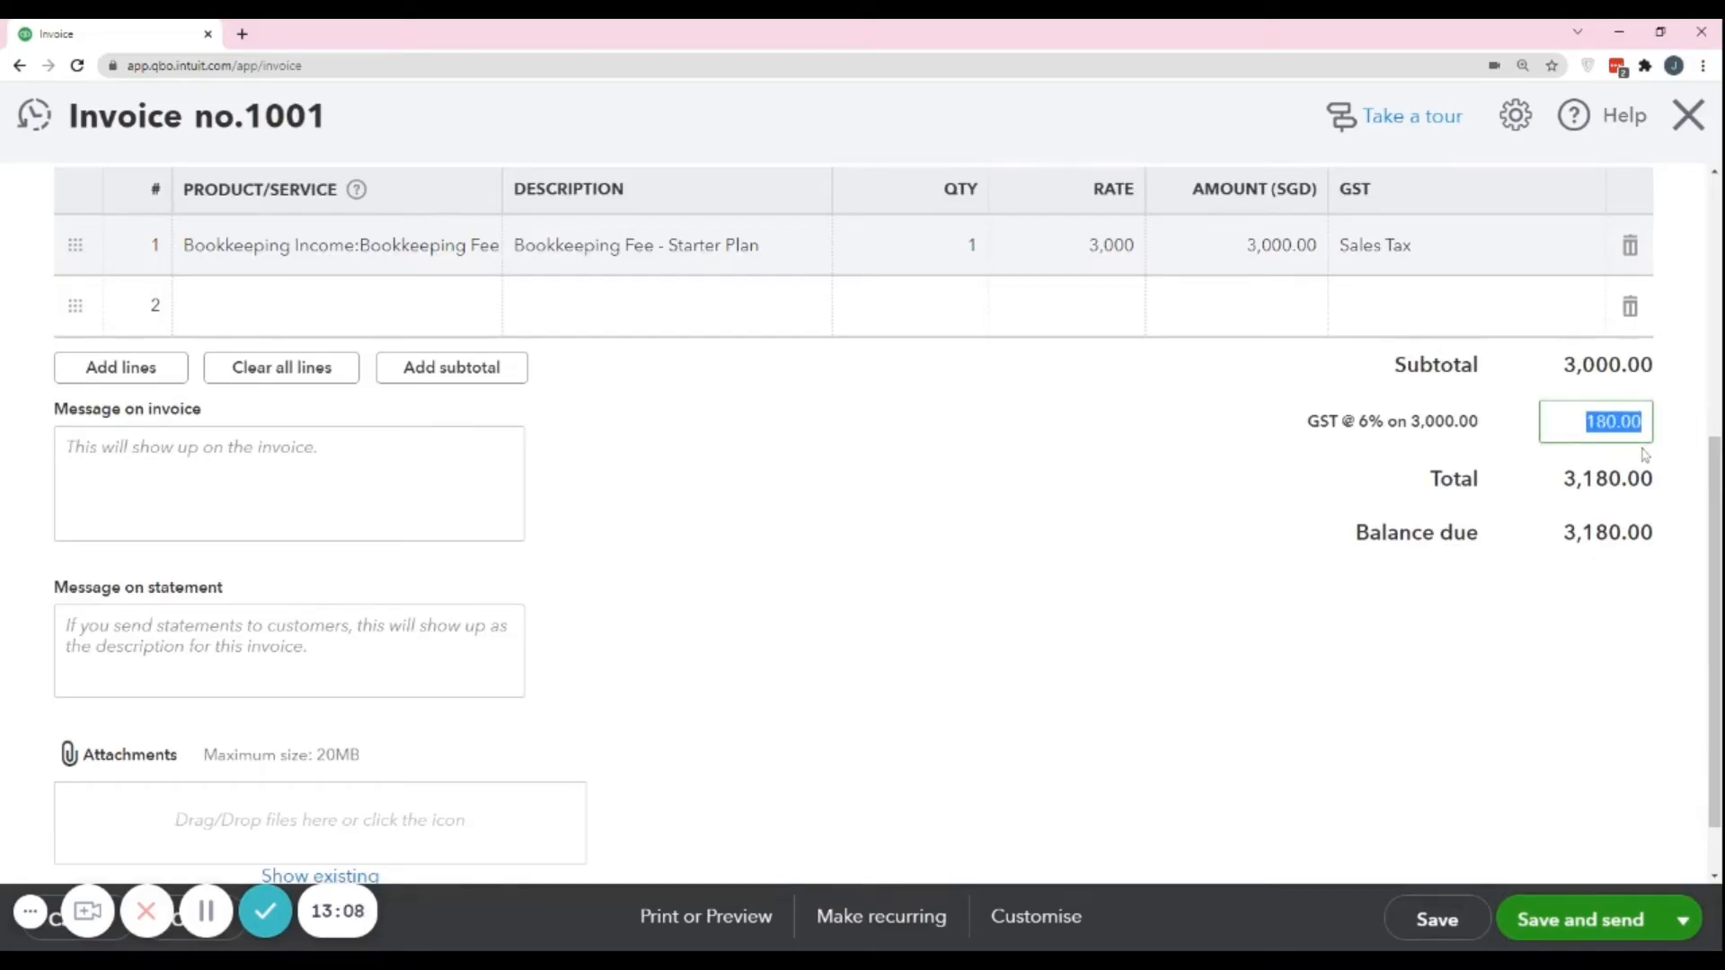
click(842, 532)
scroll(1366, 479, up, 5)
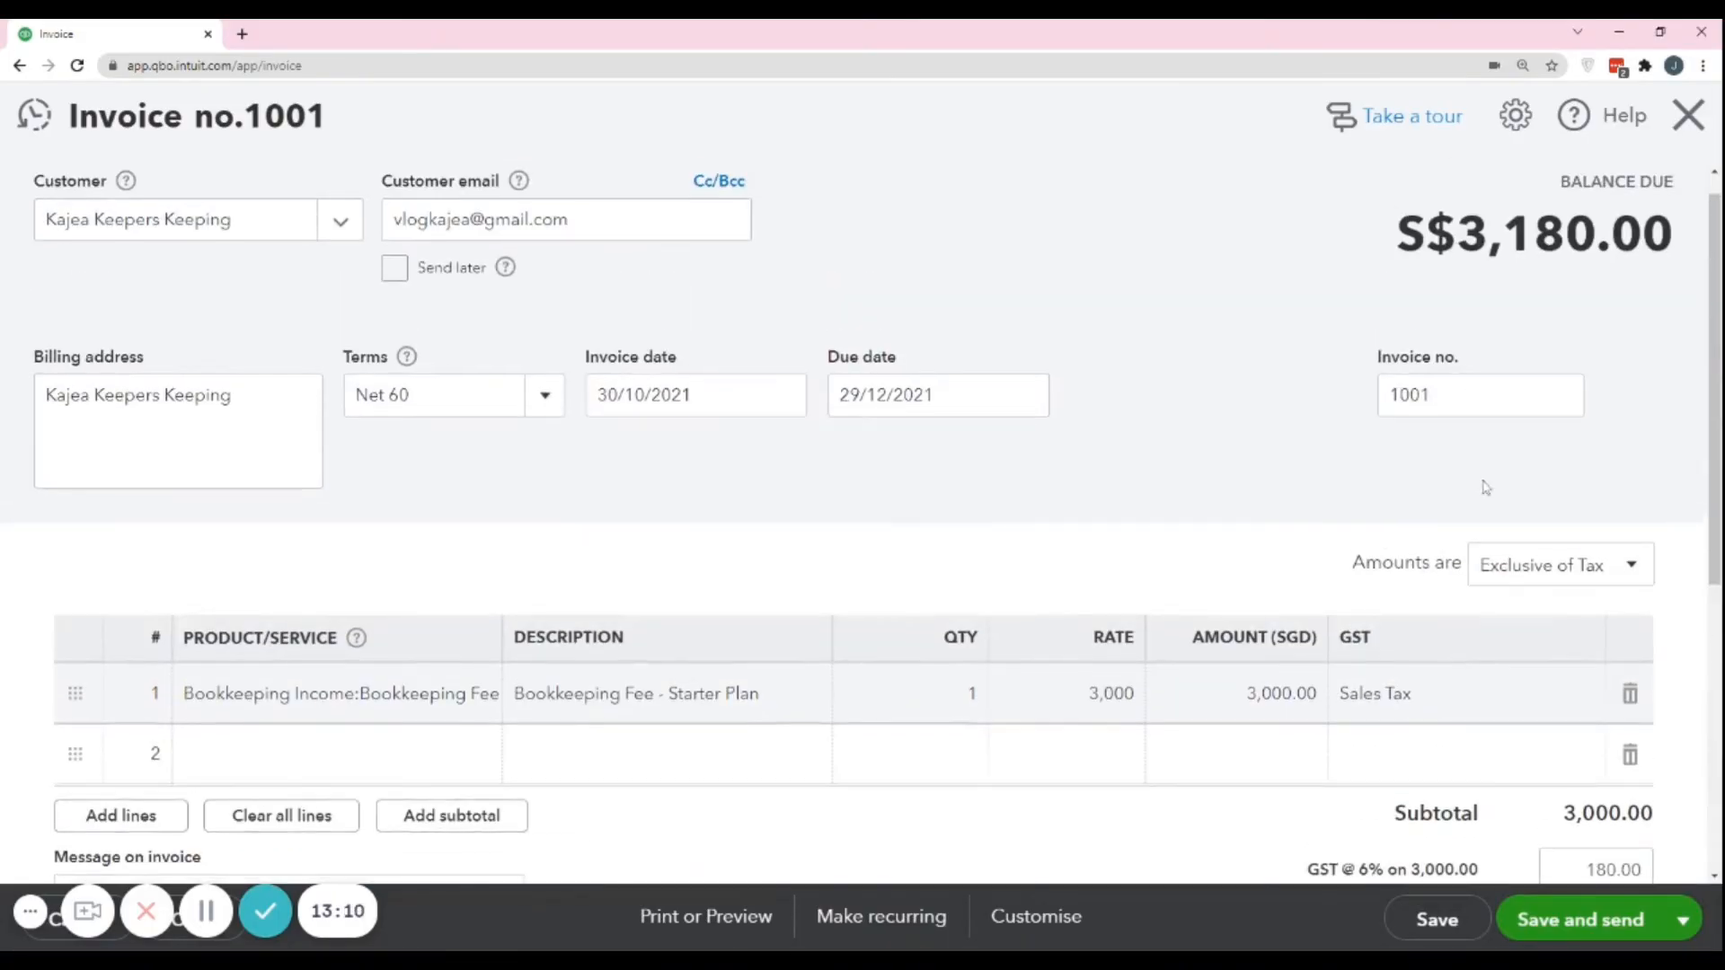
scroll(1510, 481, down, 3)
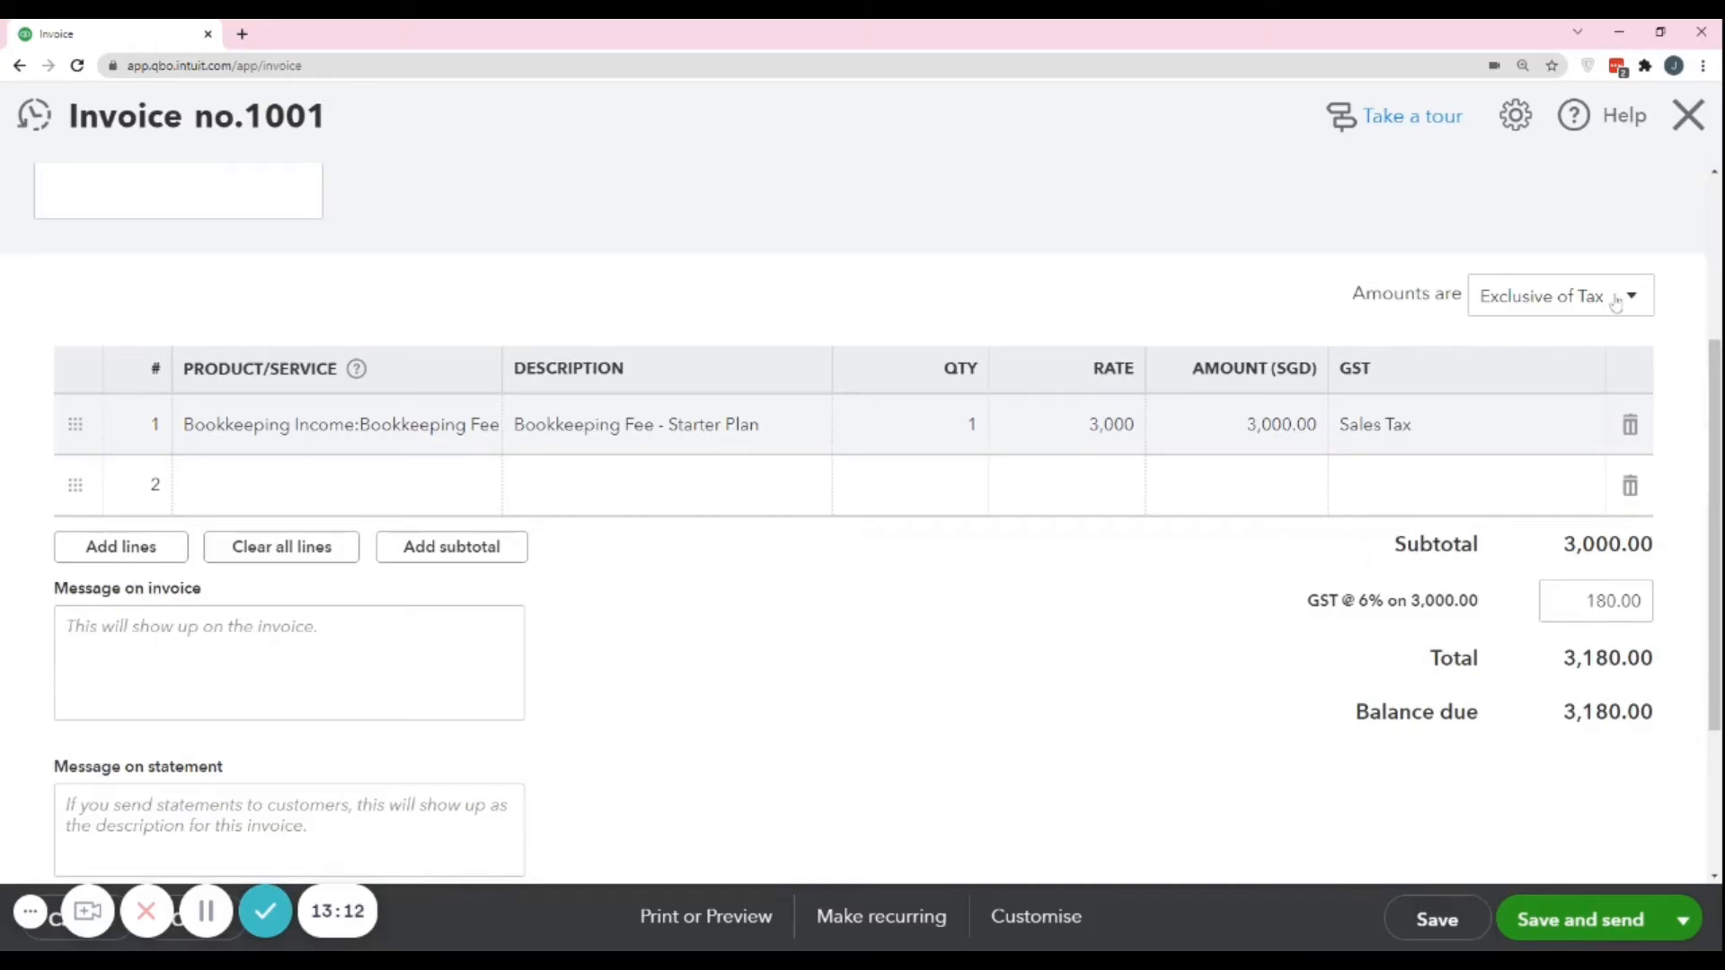
Try the Inclusive of Tax option for the invoice amounts and compare its effect on the GST and total.
drag(1568, 669, 1669, 650)
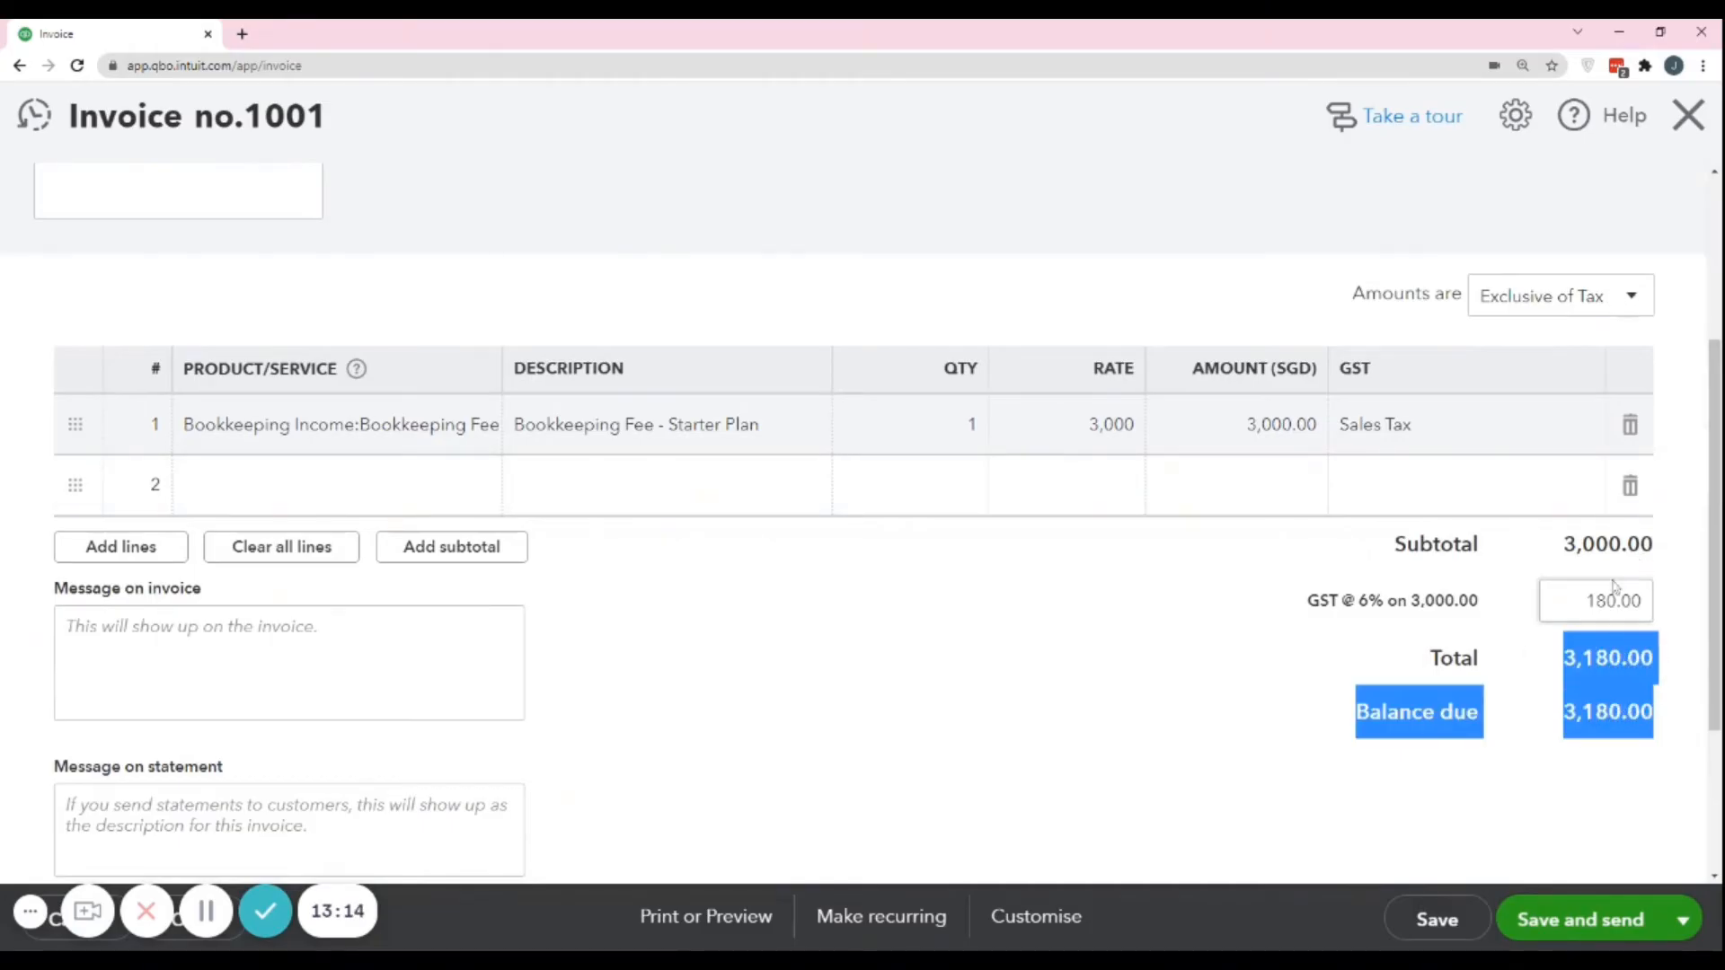
click(1635, 301)
click(1534, 385)
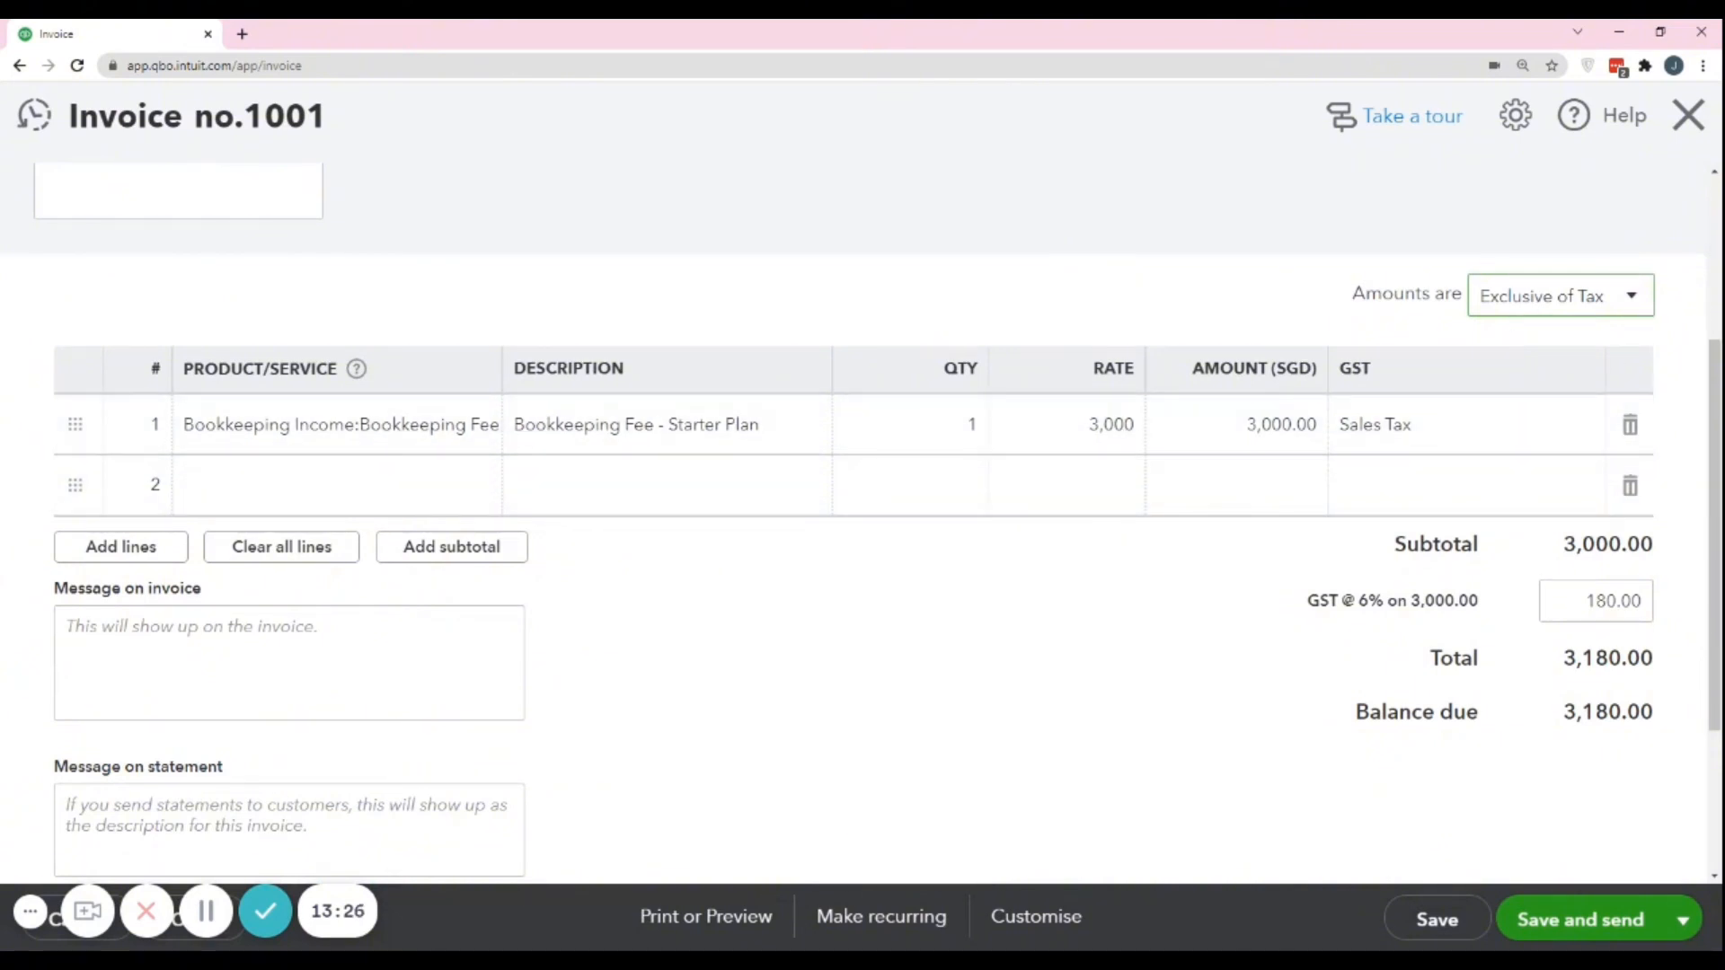
drag(1561, 669, 1653, 654)
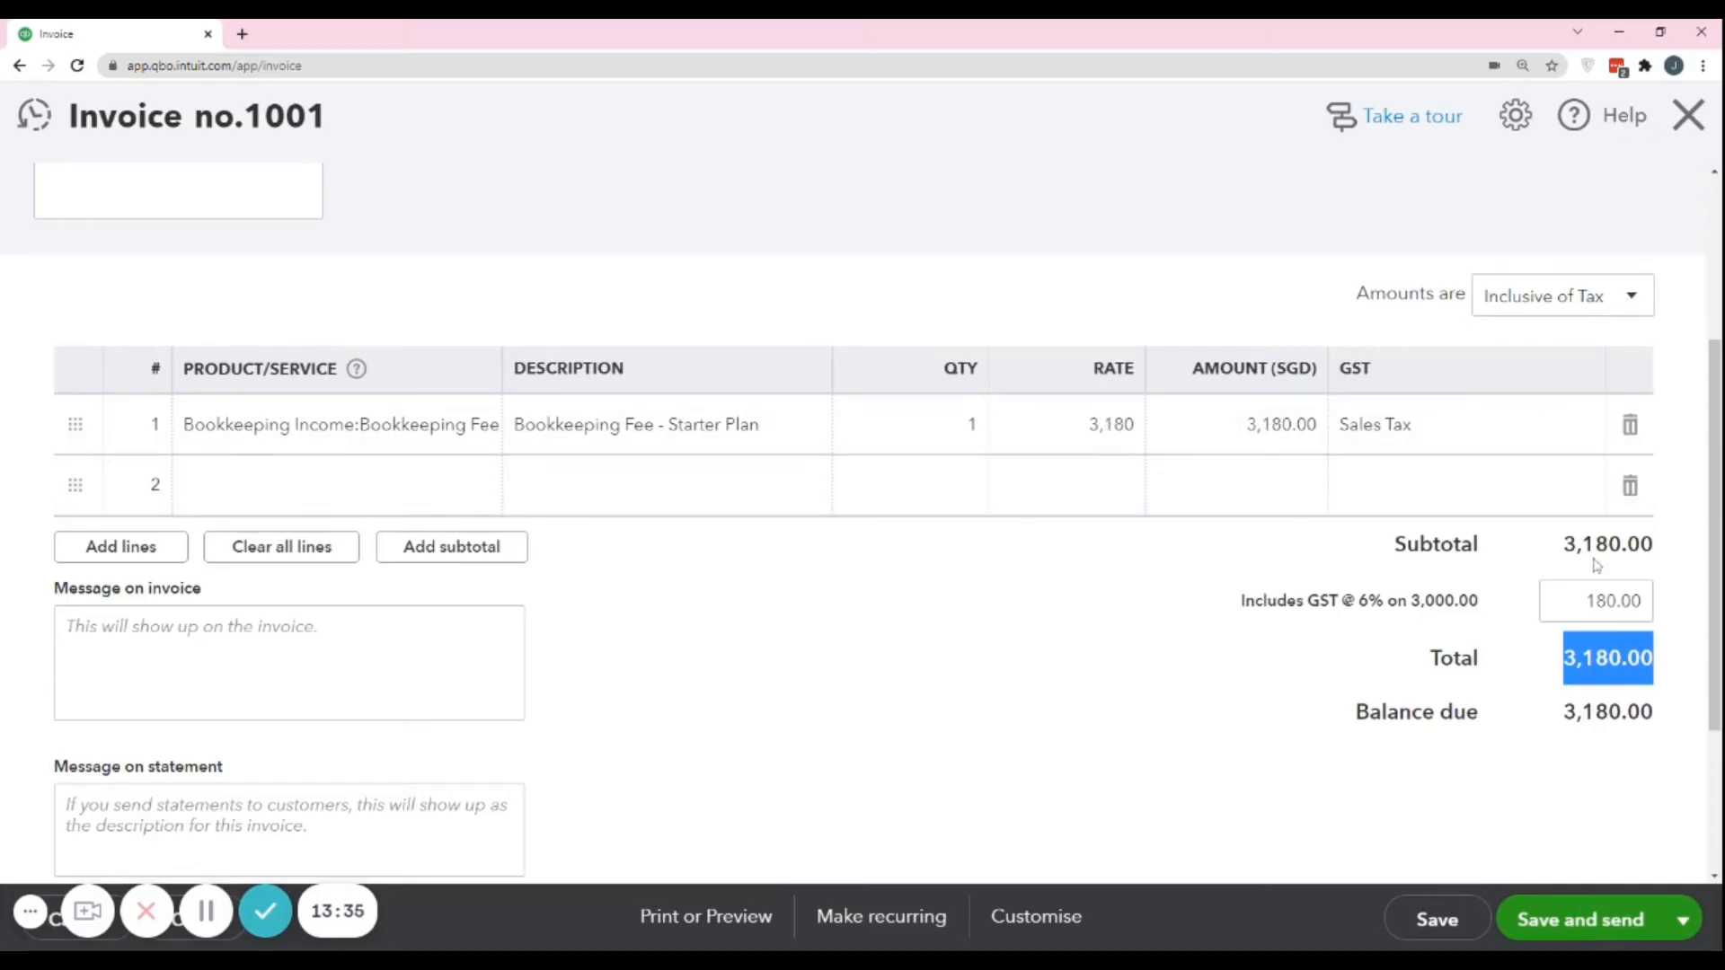
click(1608, 601)
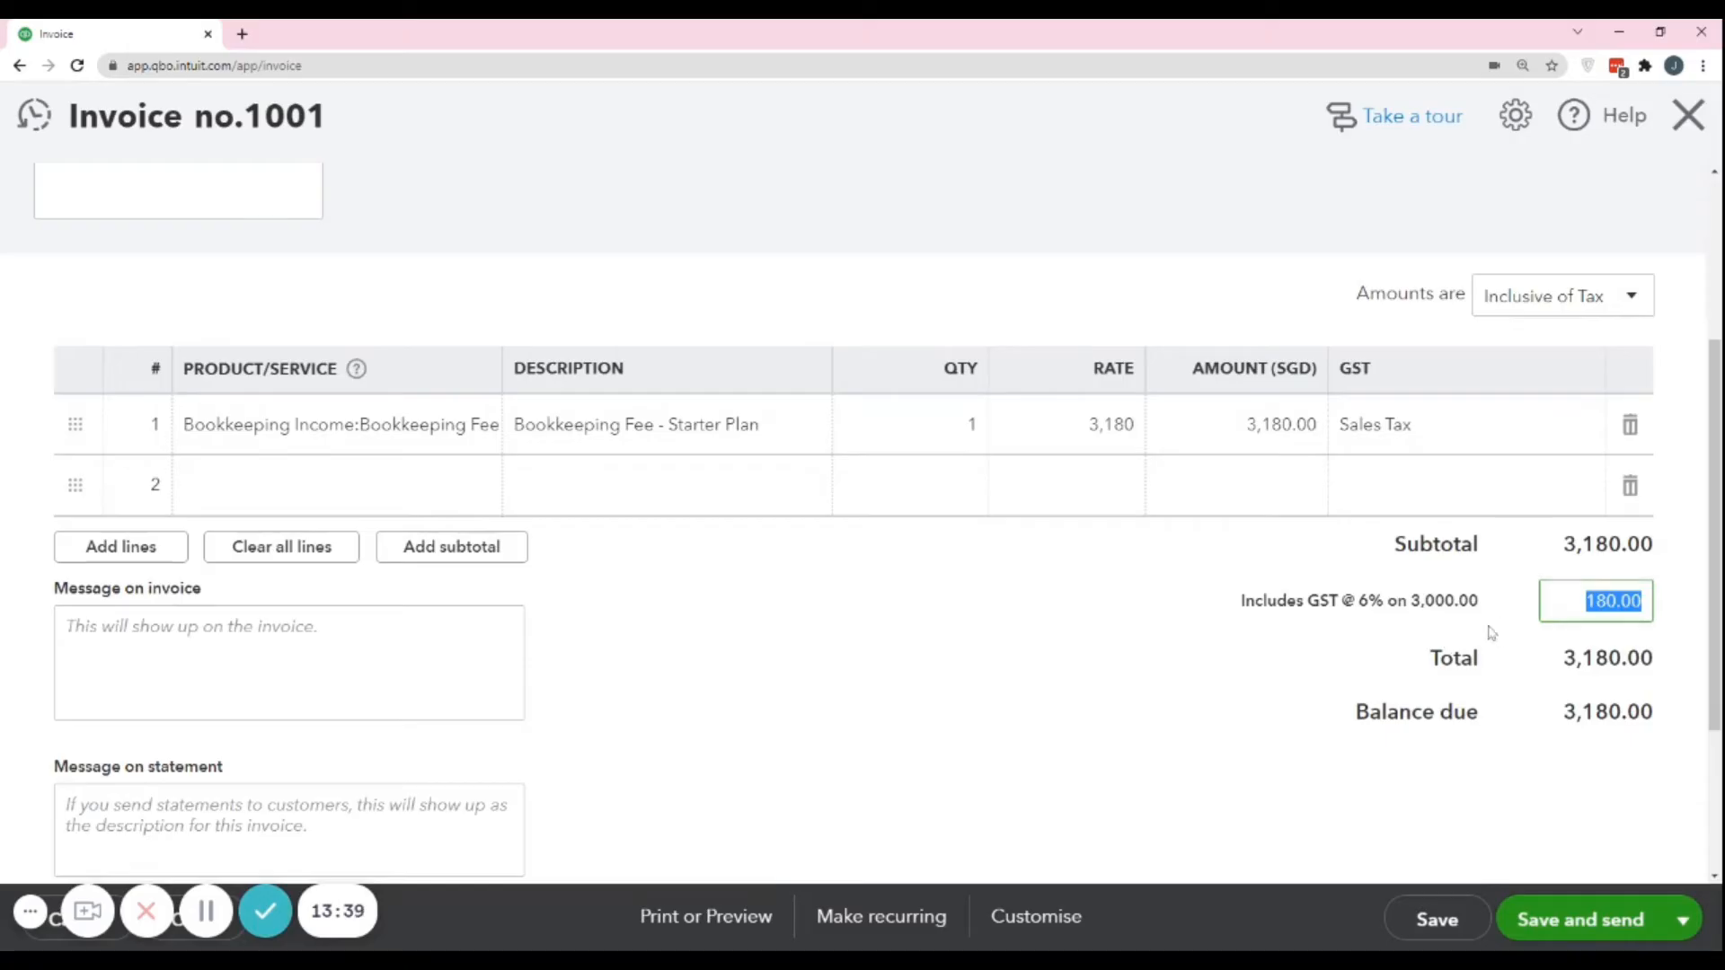
click(1527, 616)
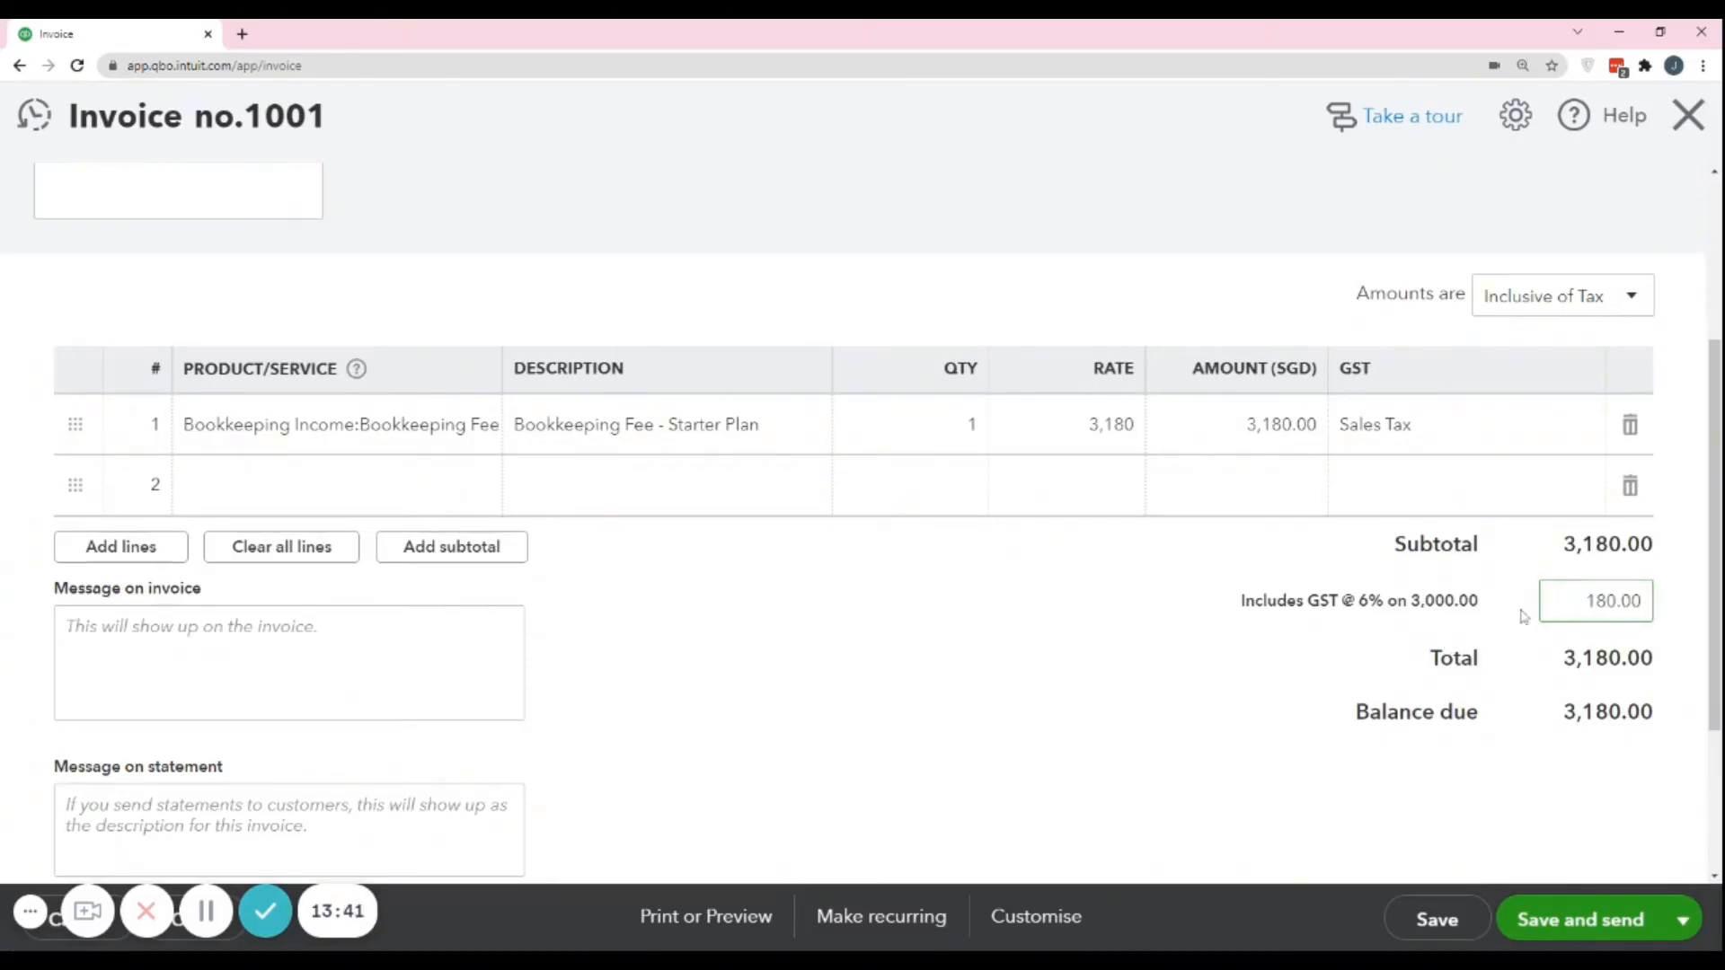
Set the invoice amounts to Out of scope of GST and look over the line items, message and attachment areas.
click(1637, 302)
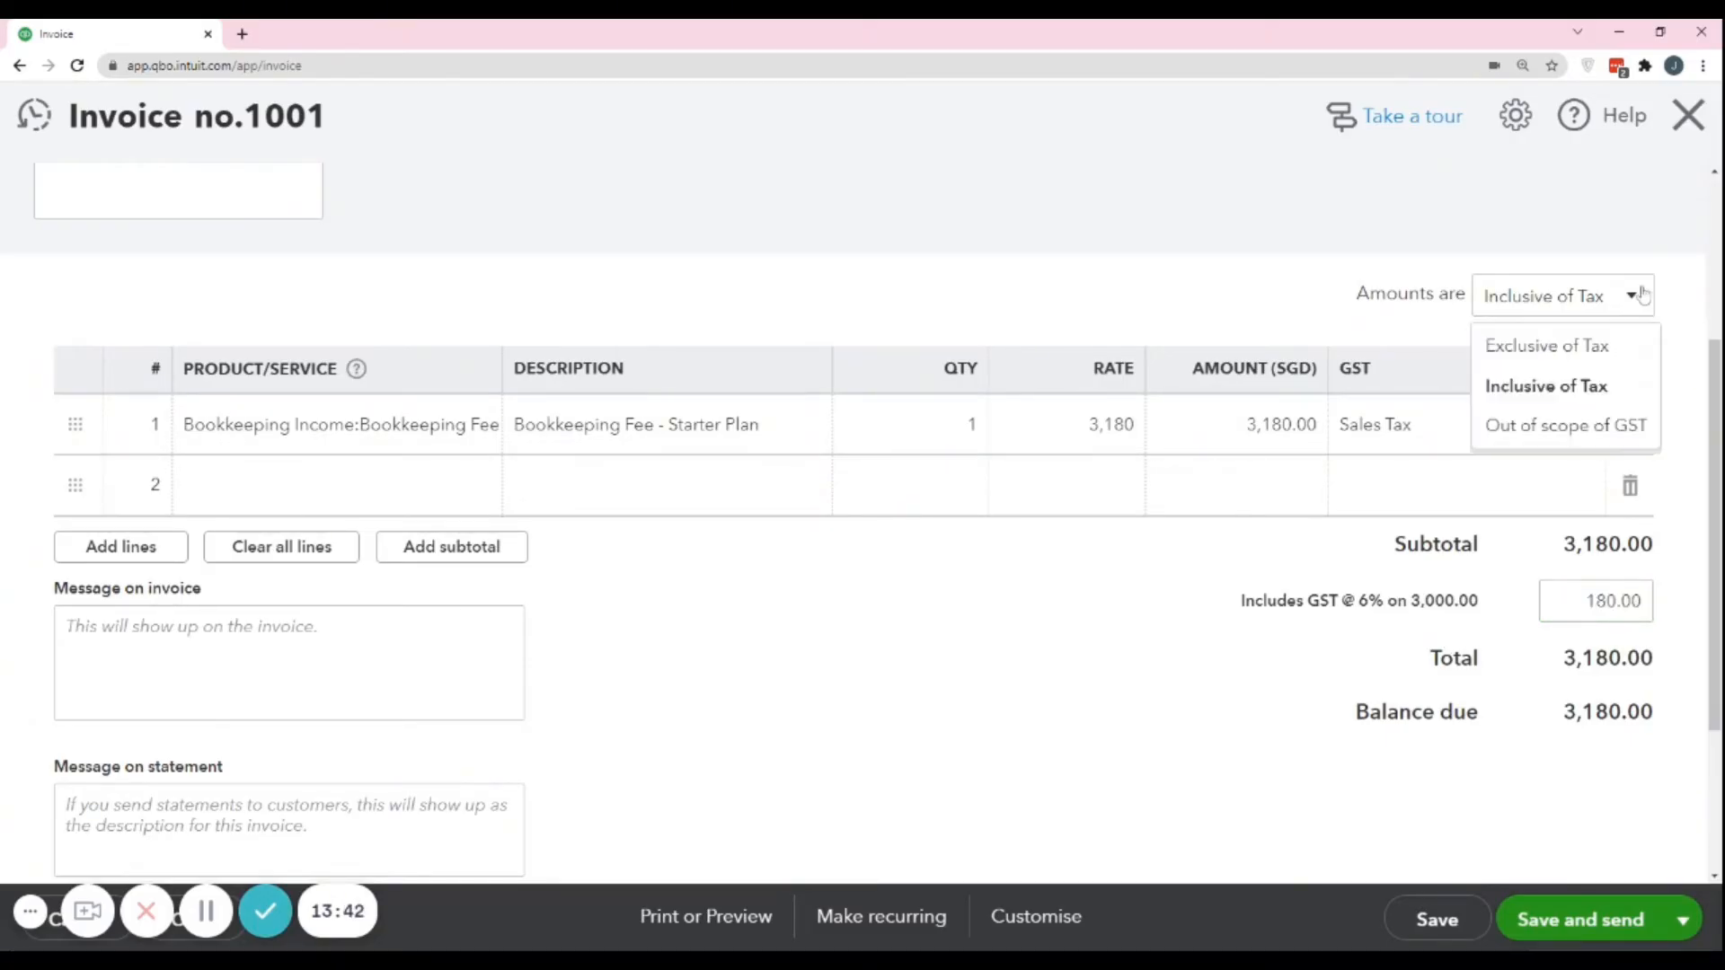
click(1557, 429)
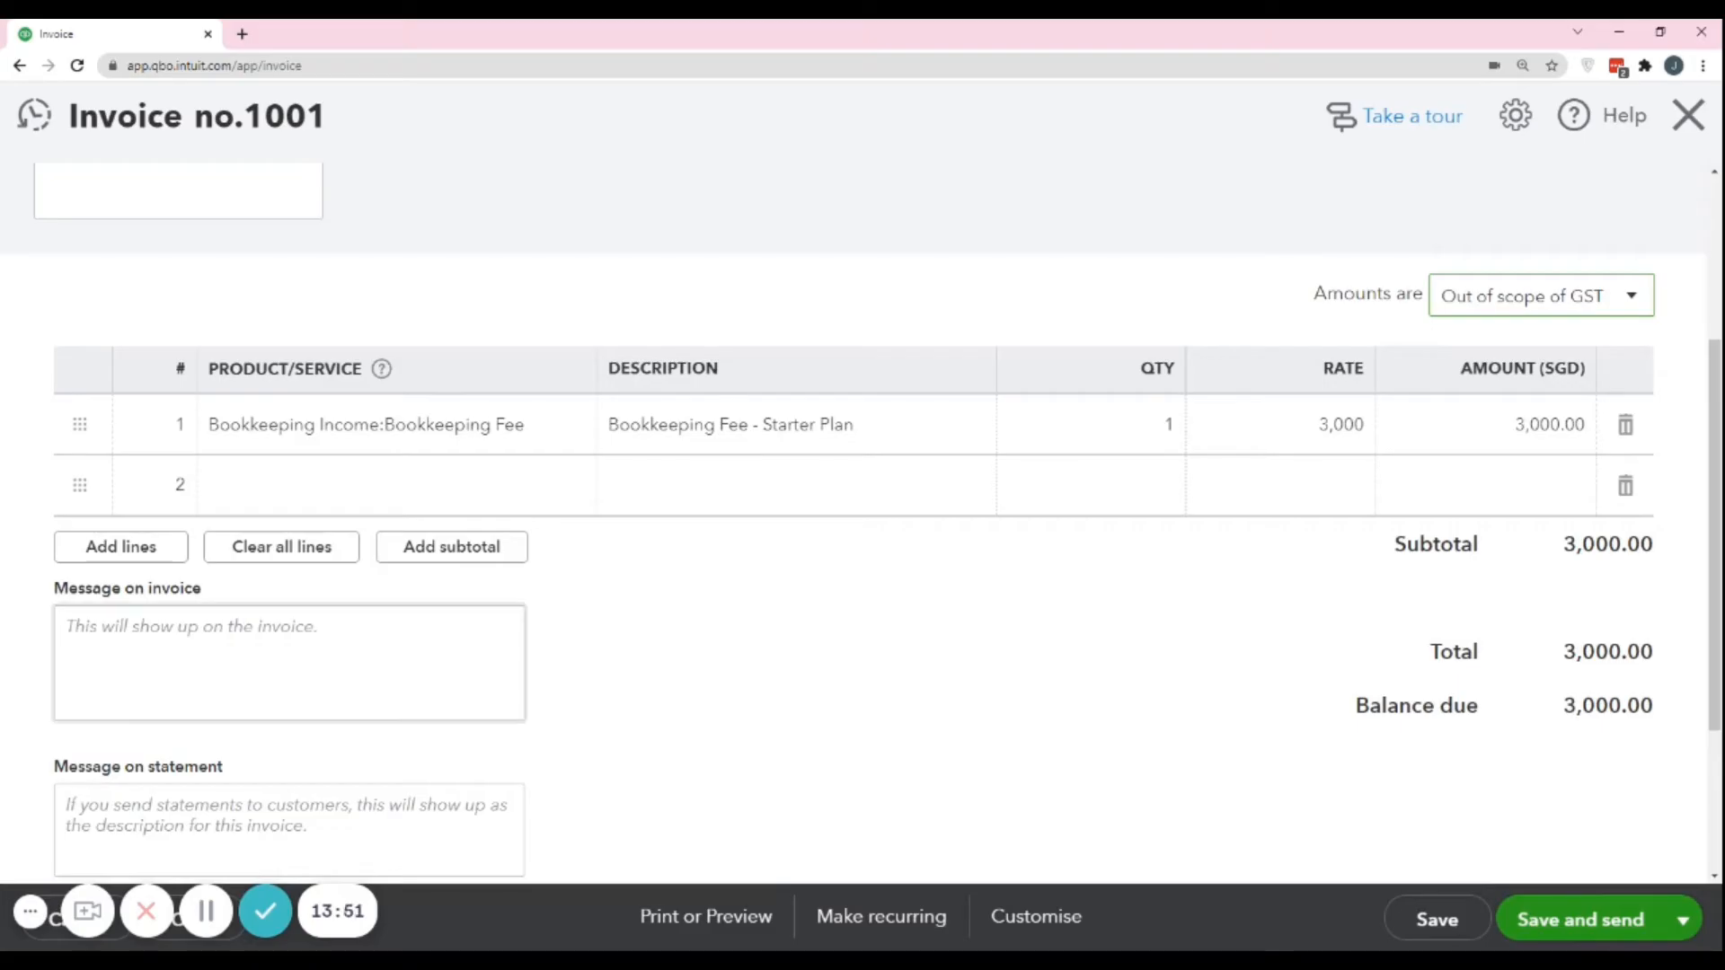
scroll(862, 521, down, 2)
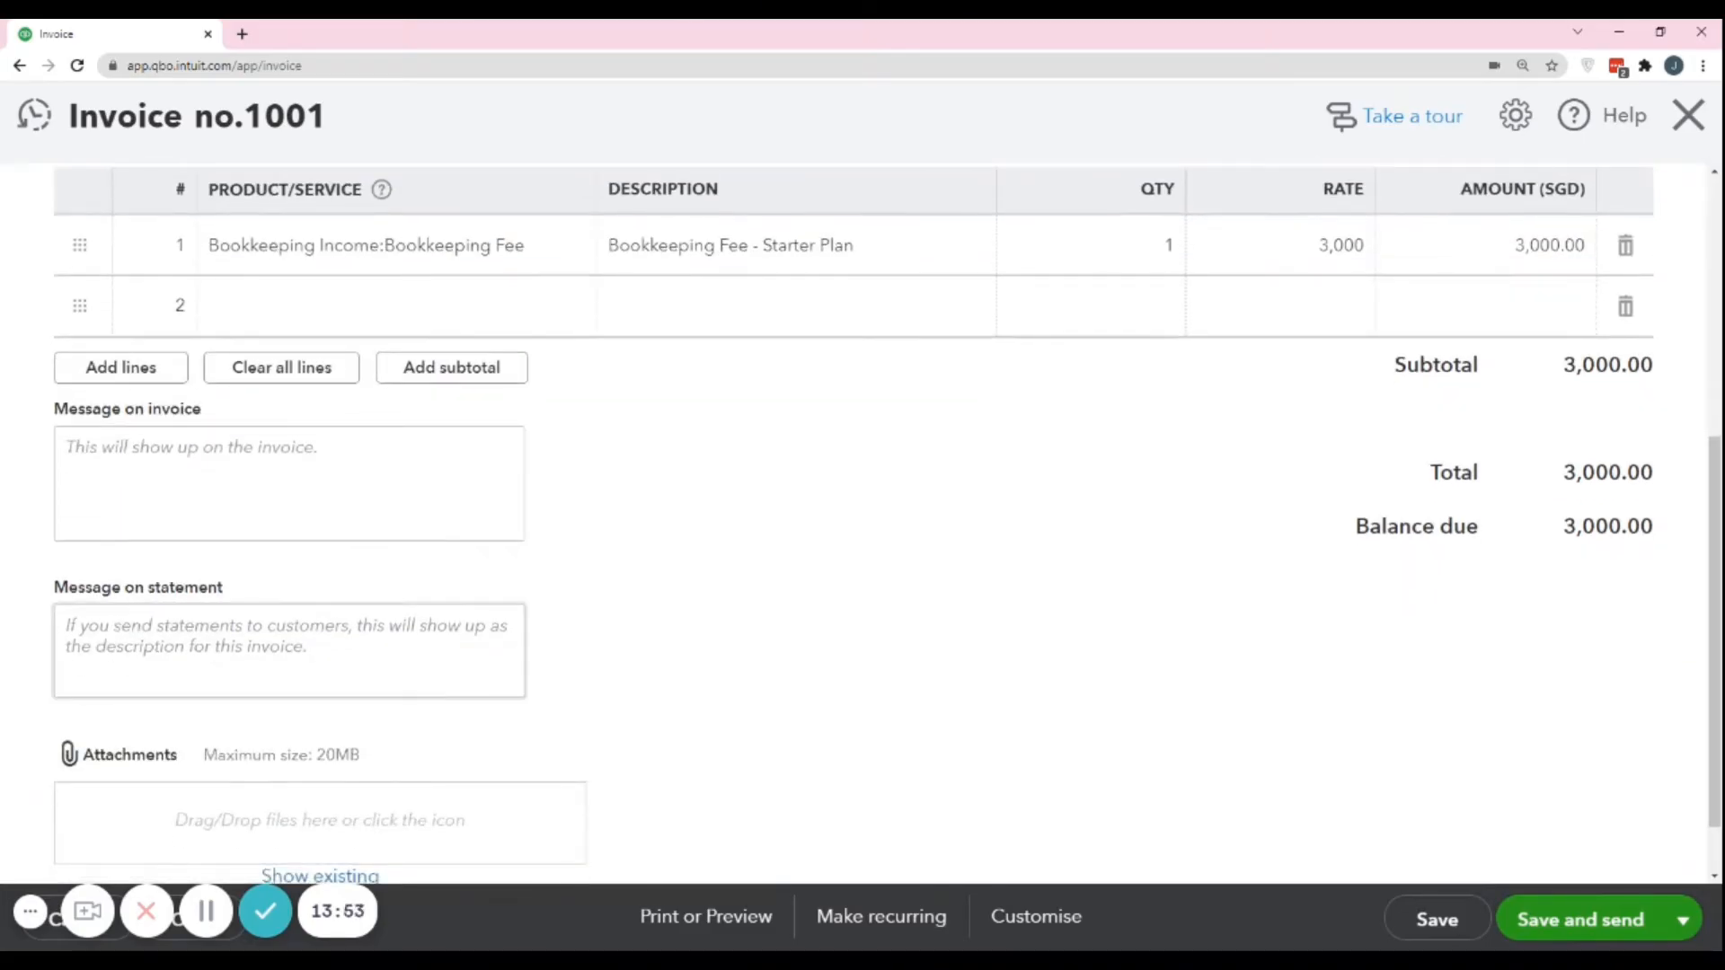
scroll(252, 661, down, 1)
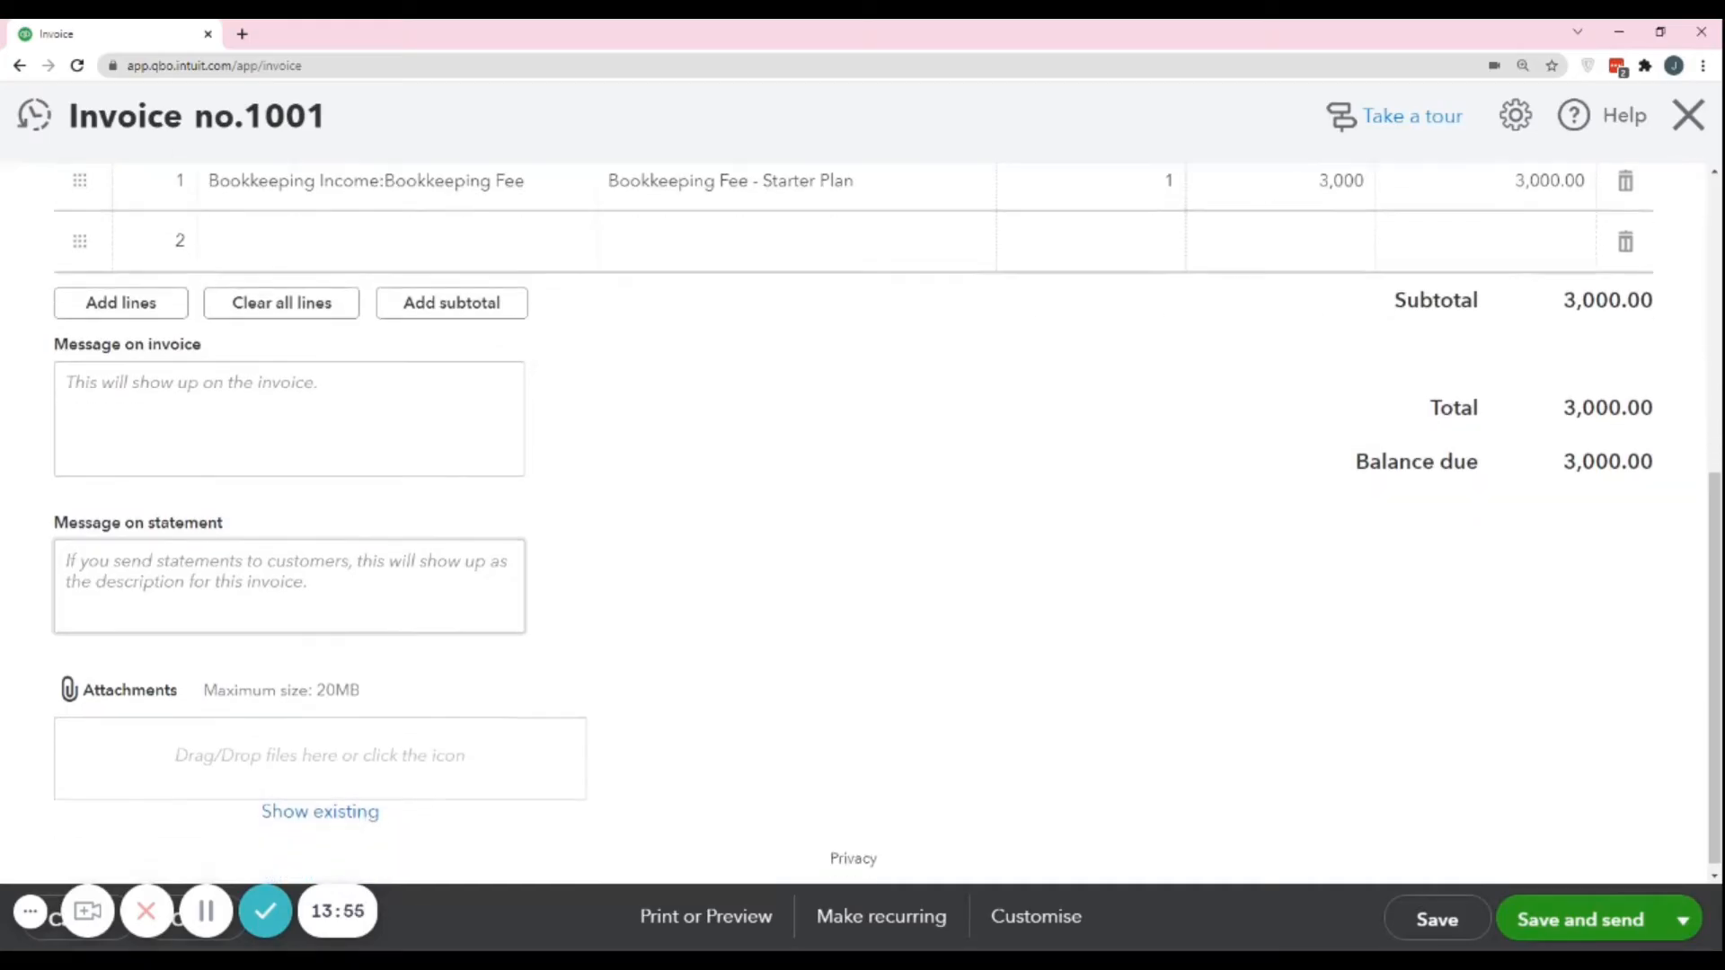
scroll(252, 661, up, 3)
scroll(243, 654, up, 2)
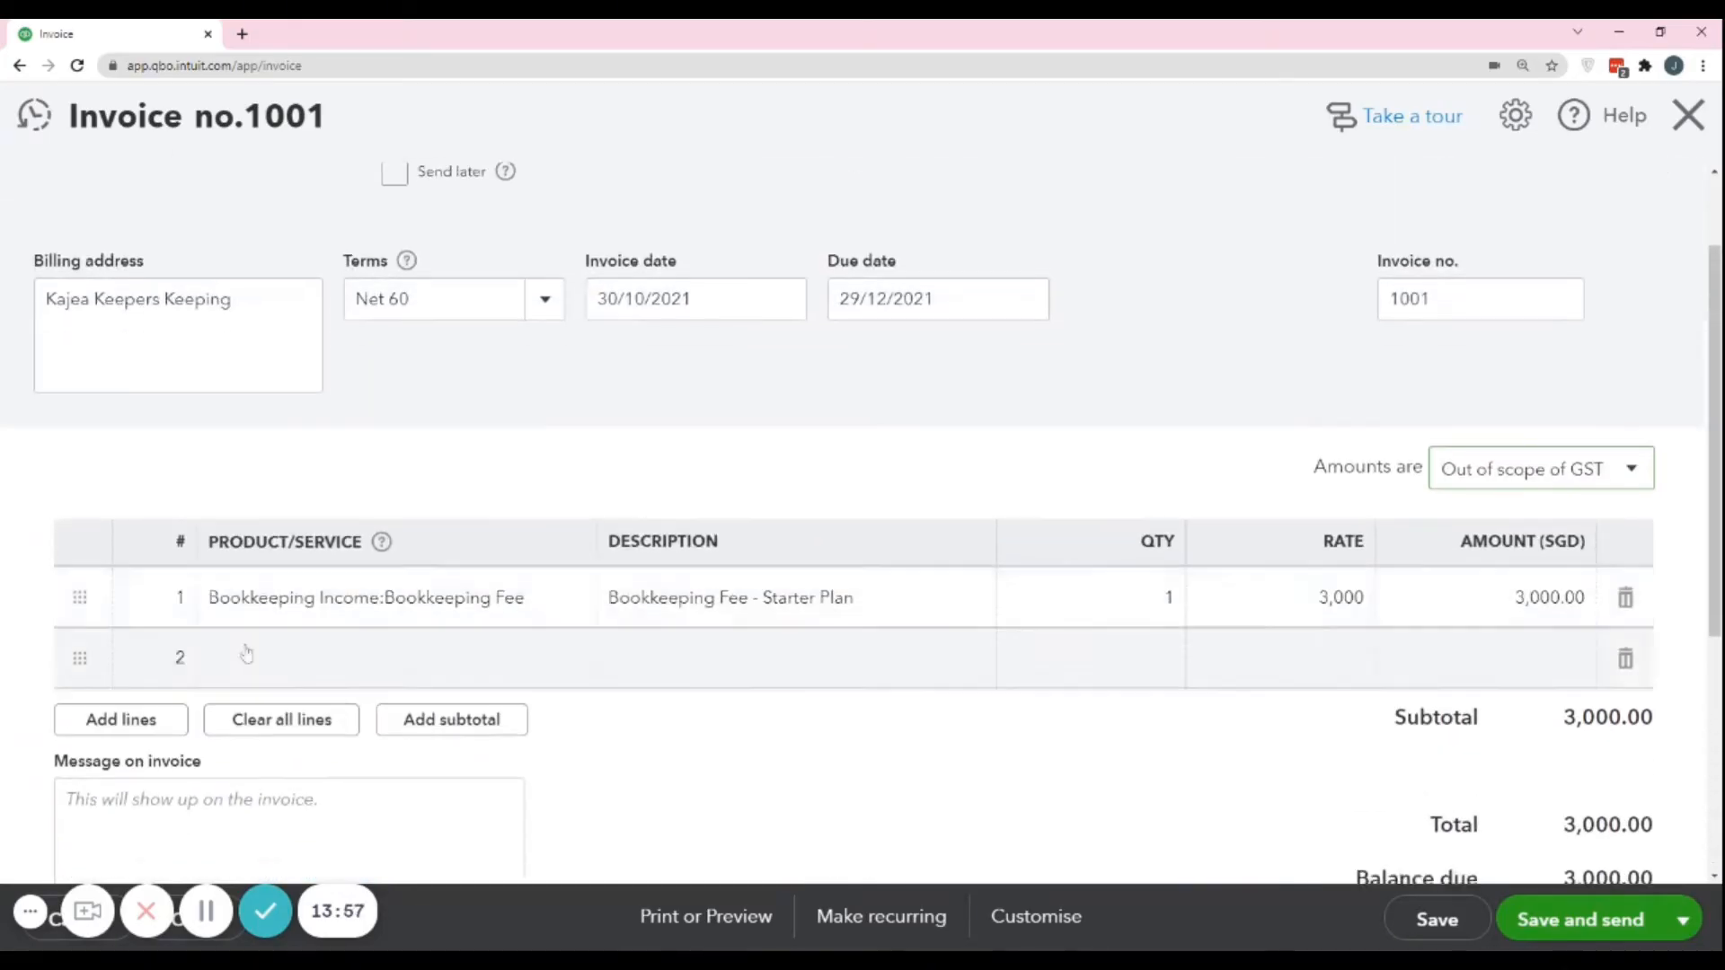
scroll(266, 712, down, 5)
scroll(387, 611, up, 6)
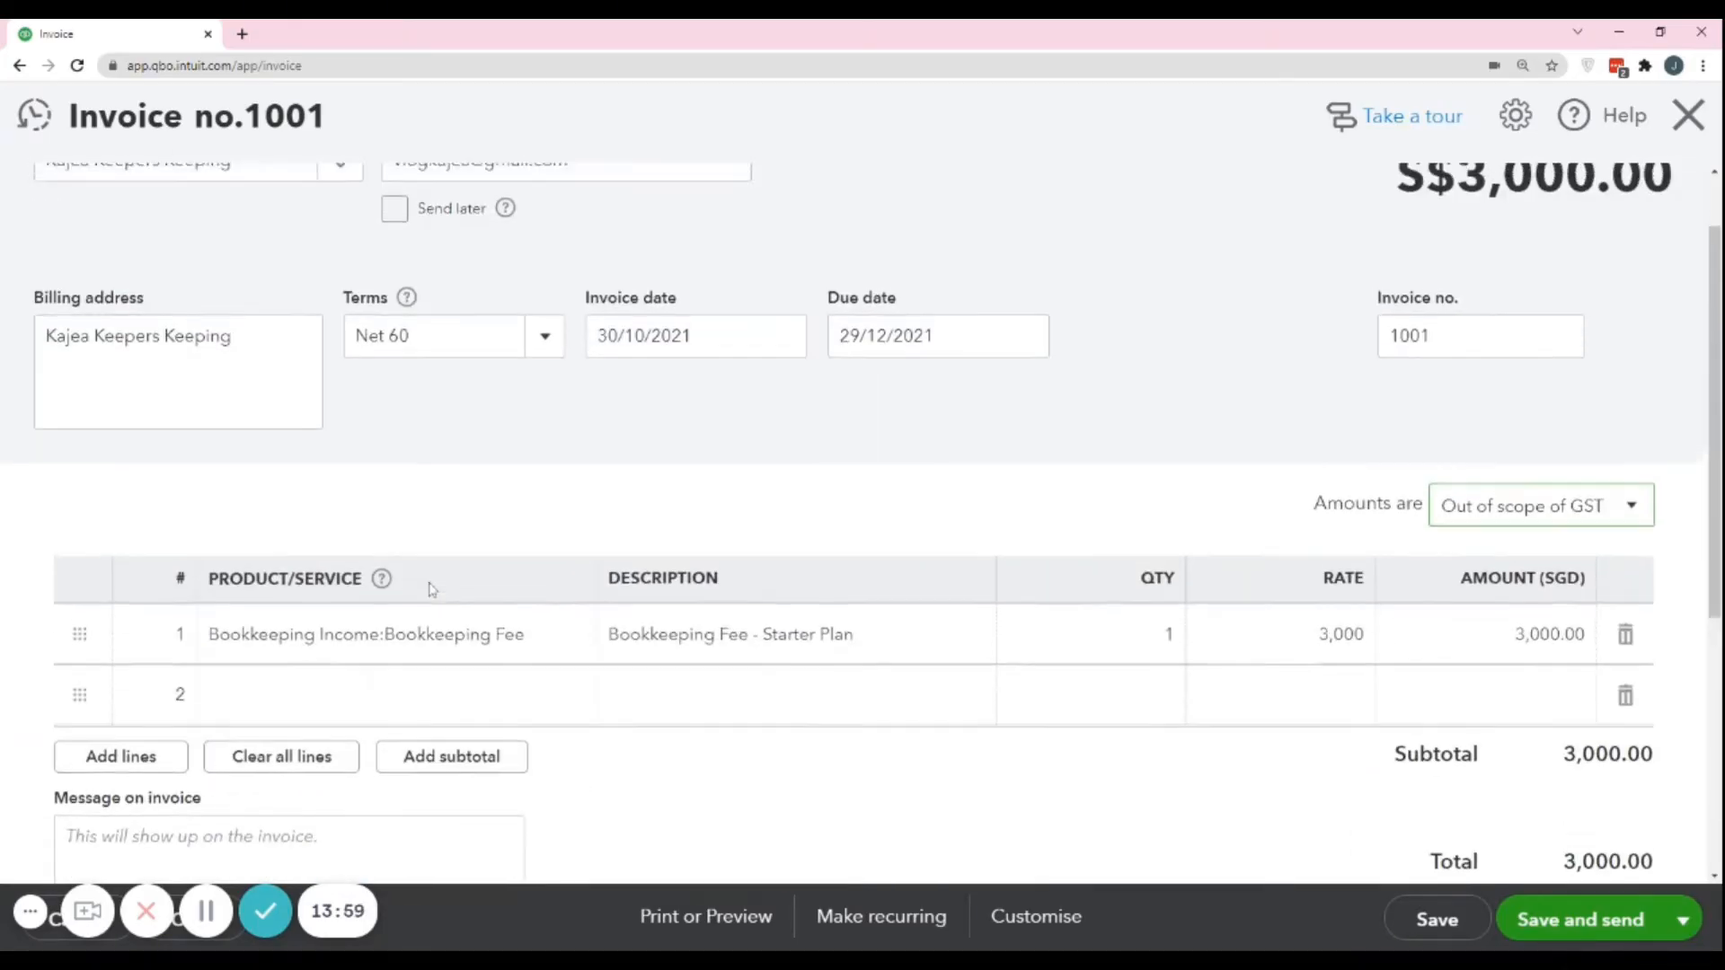
scroll(360, 539, down, 4)
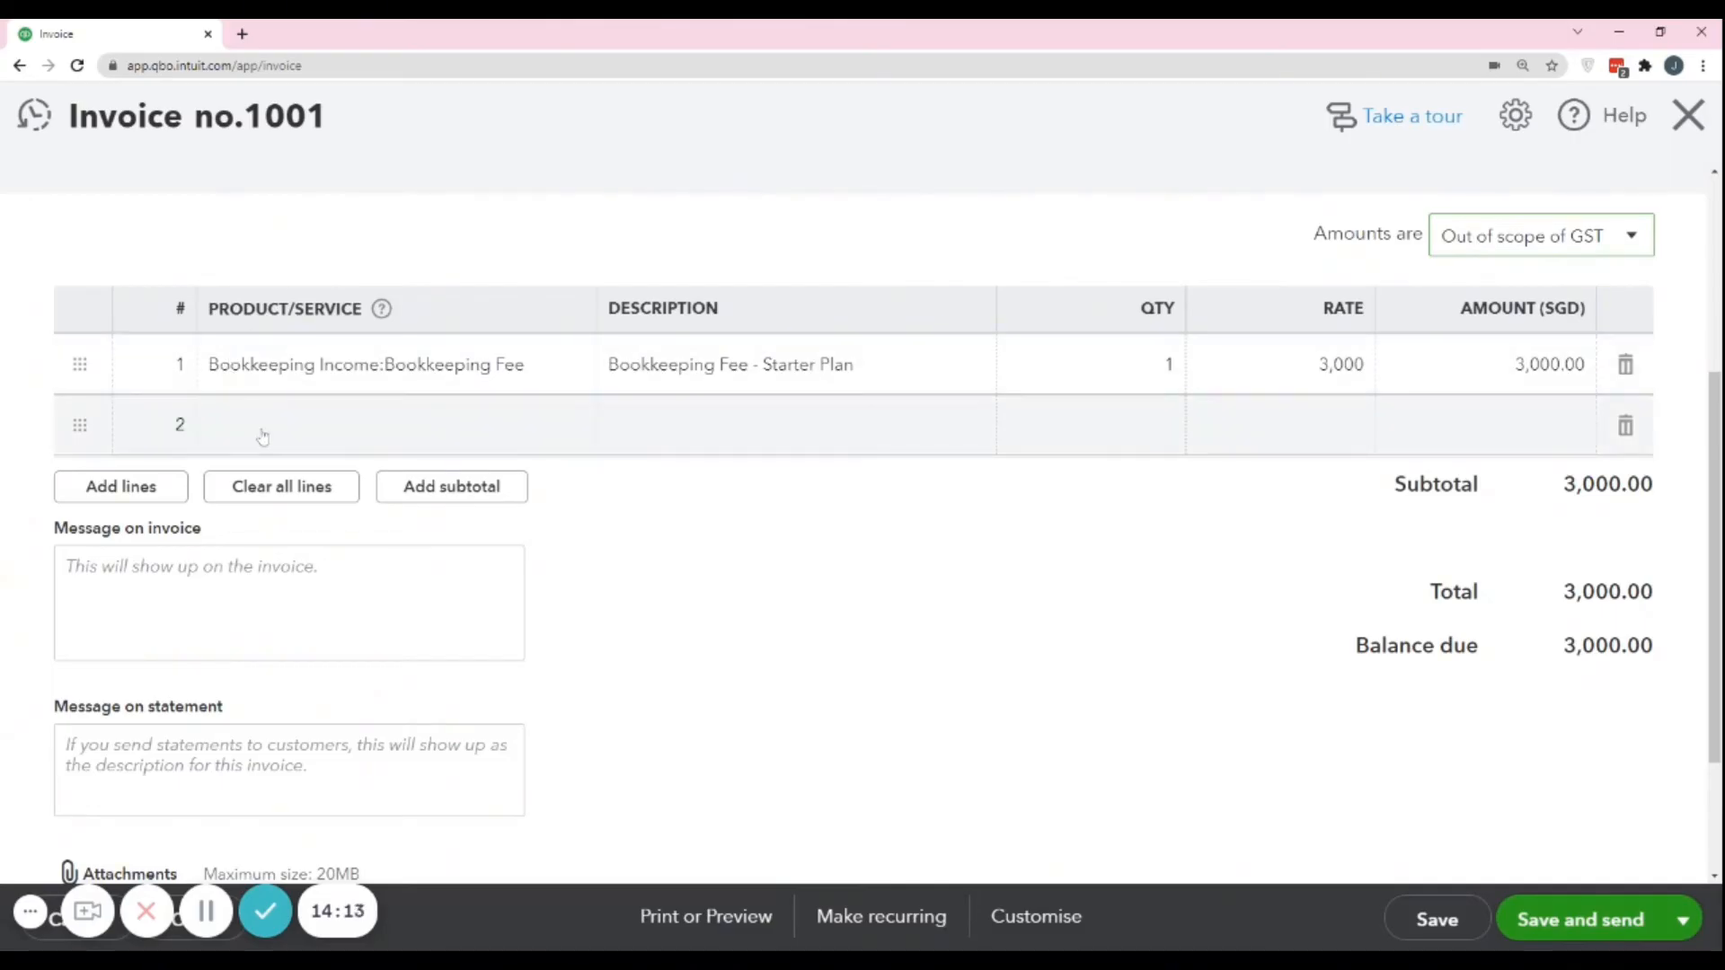
Look through the product choices and the entry fields of the invoice's second line, leaving the line empty.
click(264, 437)
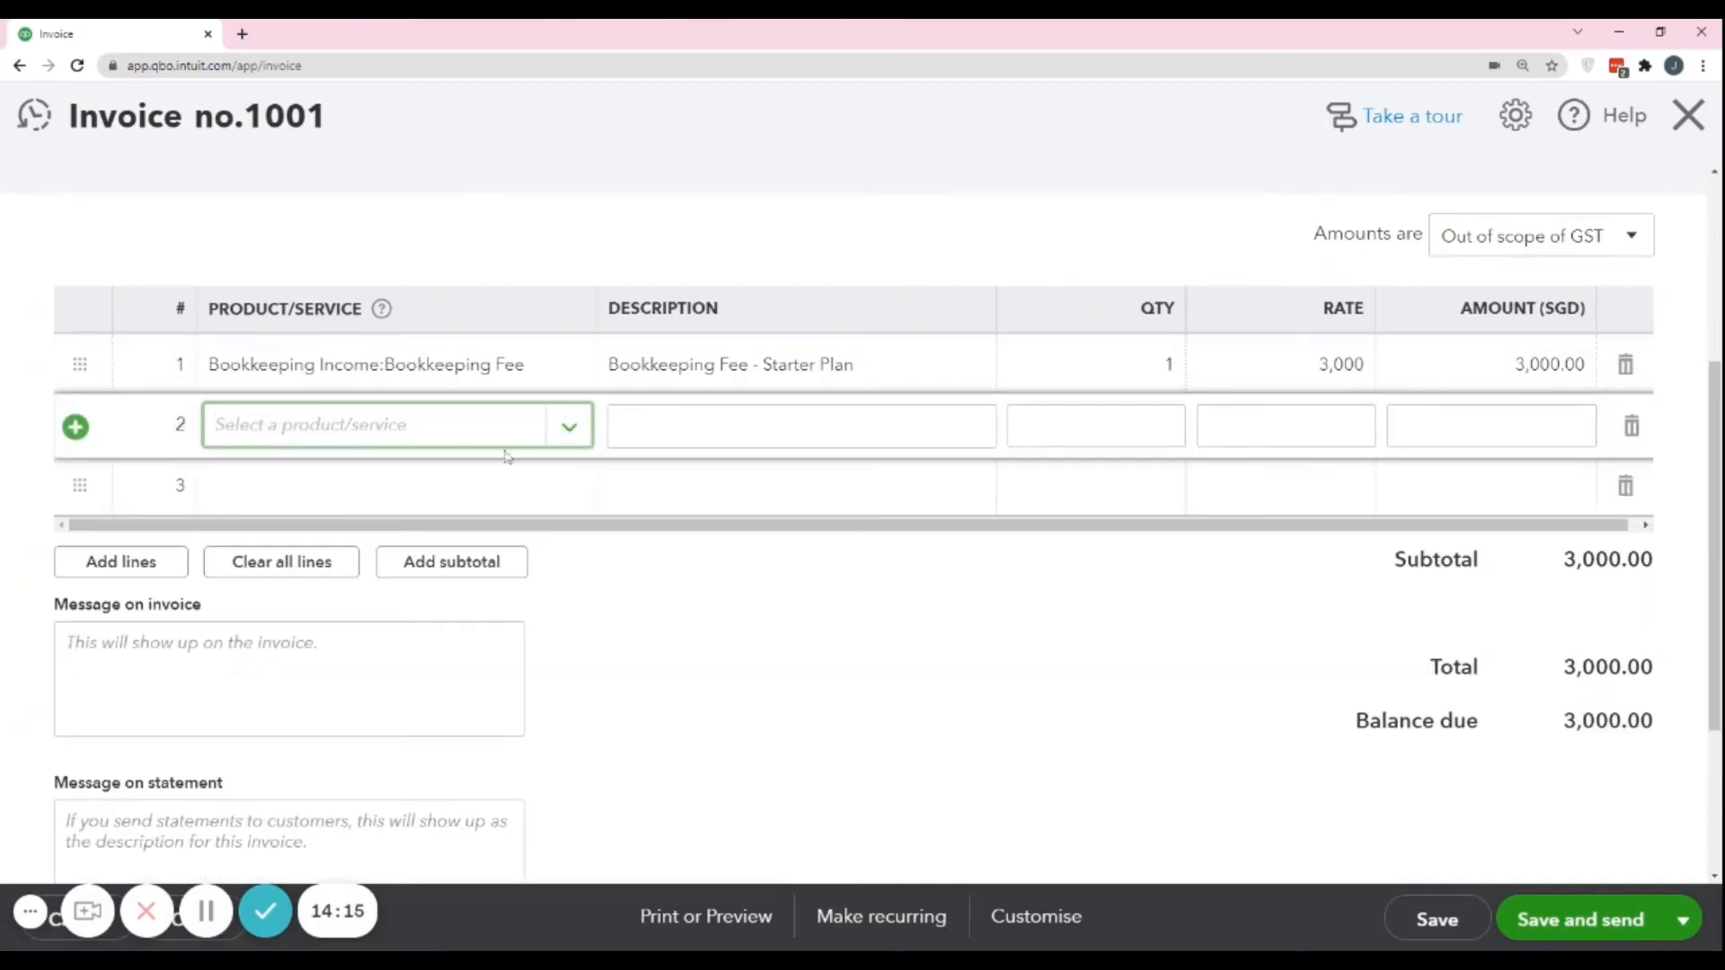
click(687, 430)
click(438, 438)
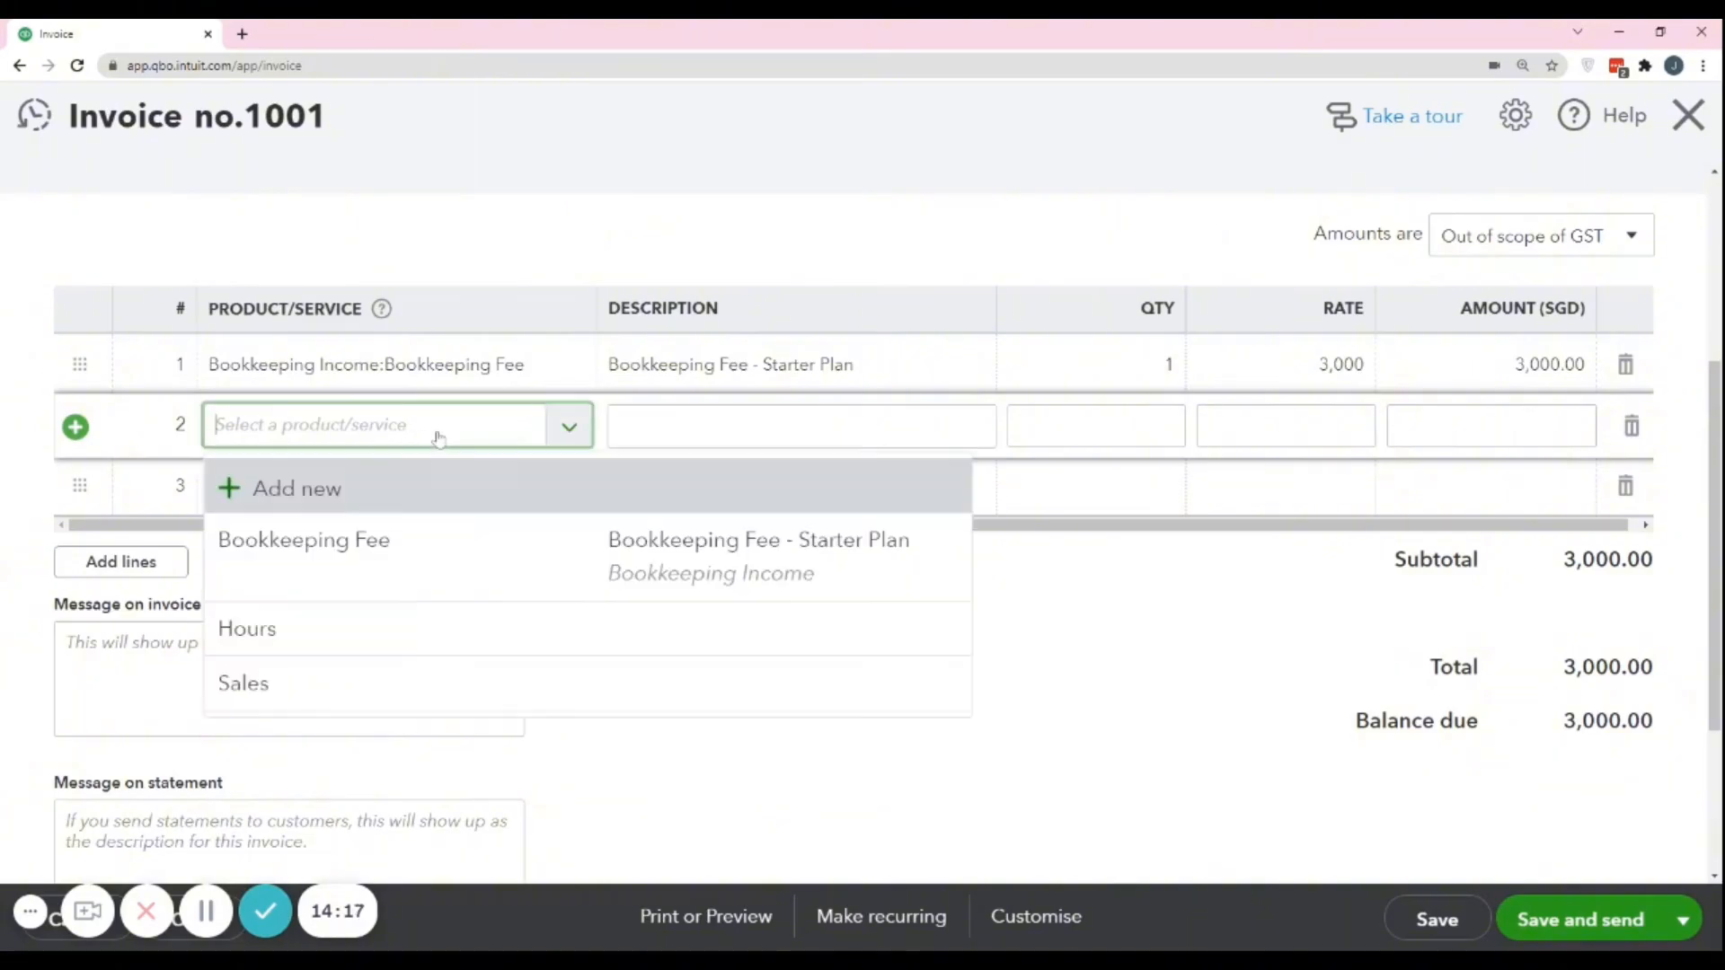
key(Escape)
key(Tab)
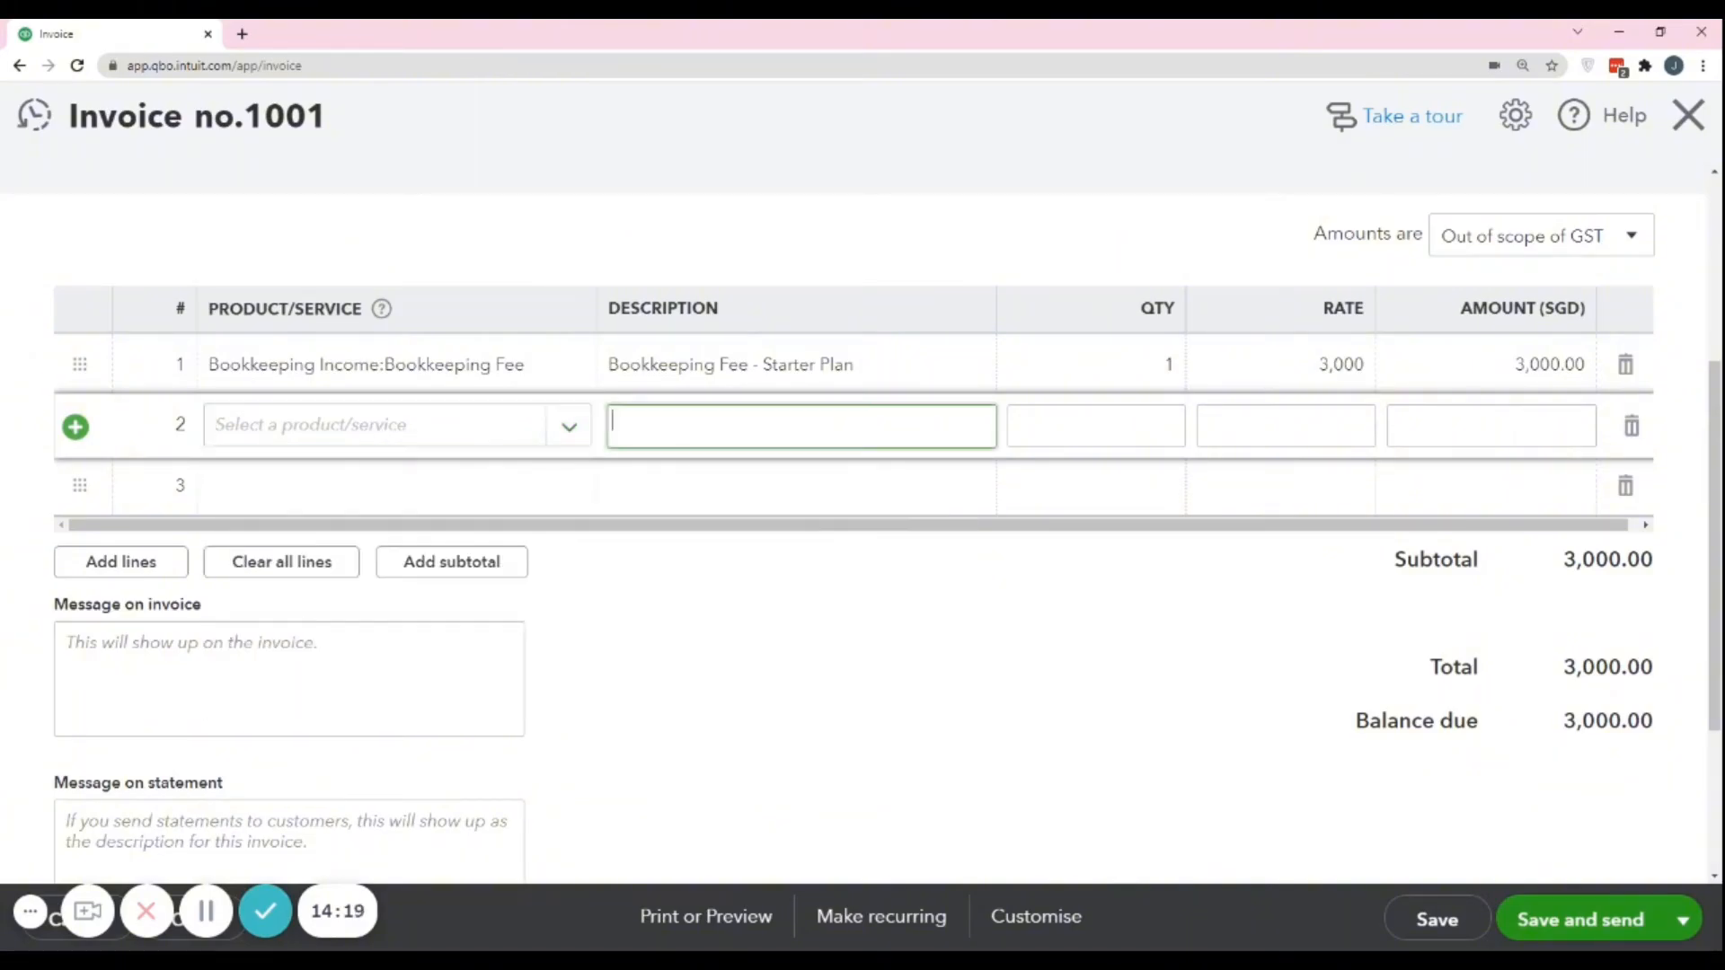
click(350, 436)
key(Tab)
key(Tab)
key(Tab)
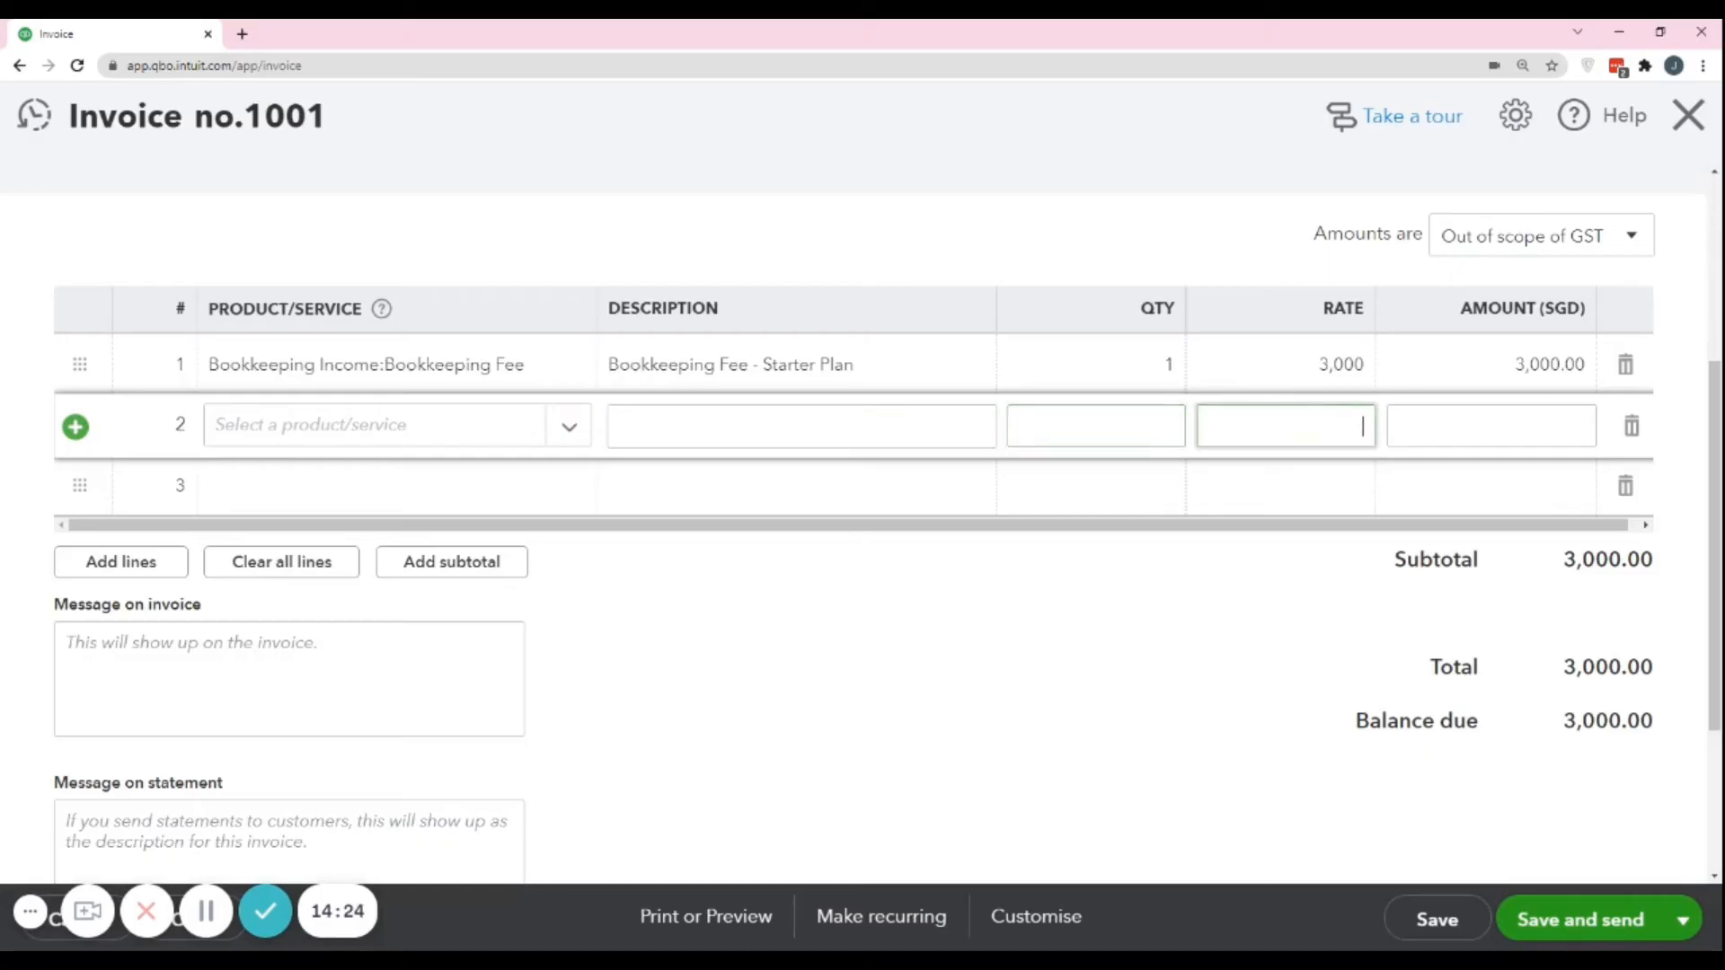
key(Tab)
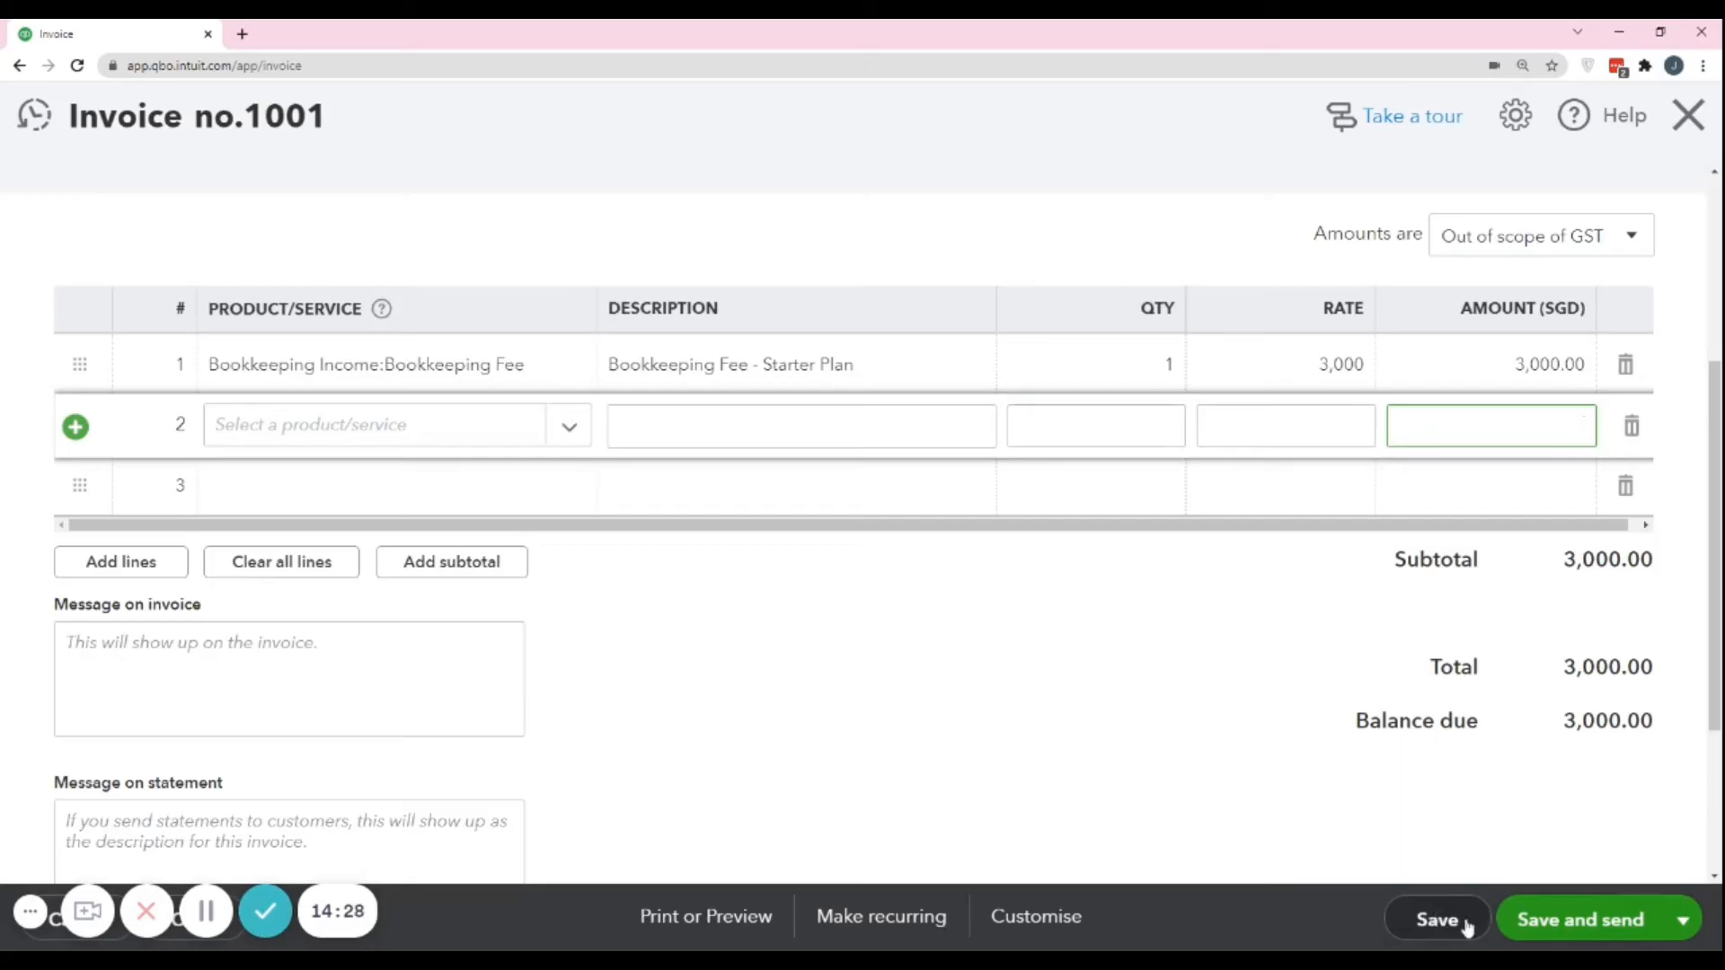
Save and close the invoice, and dismiss the tip about filtering by date and status.
click(1683, 925)
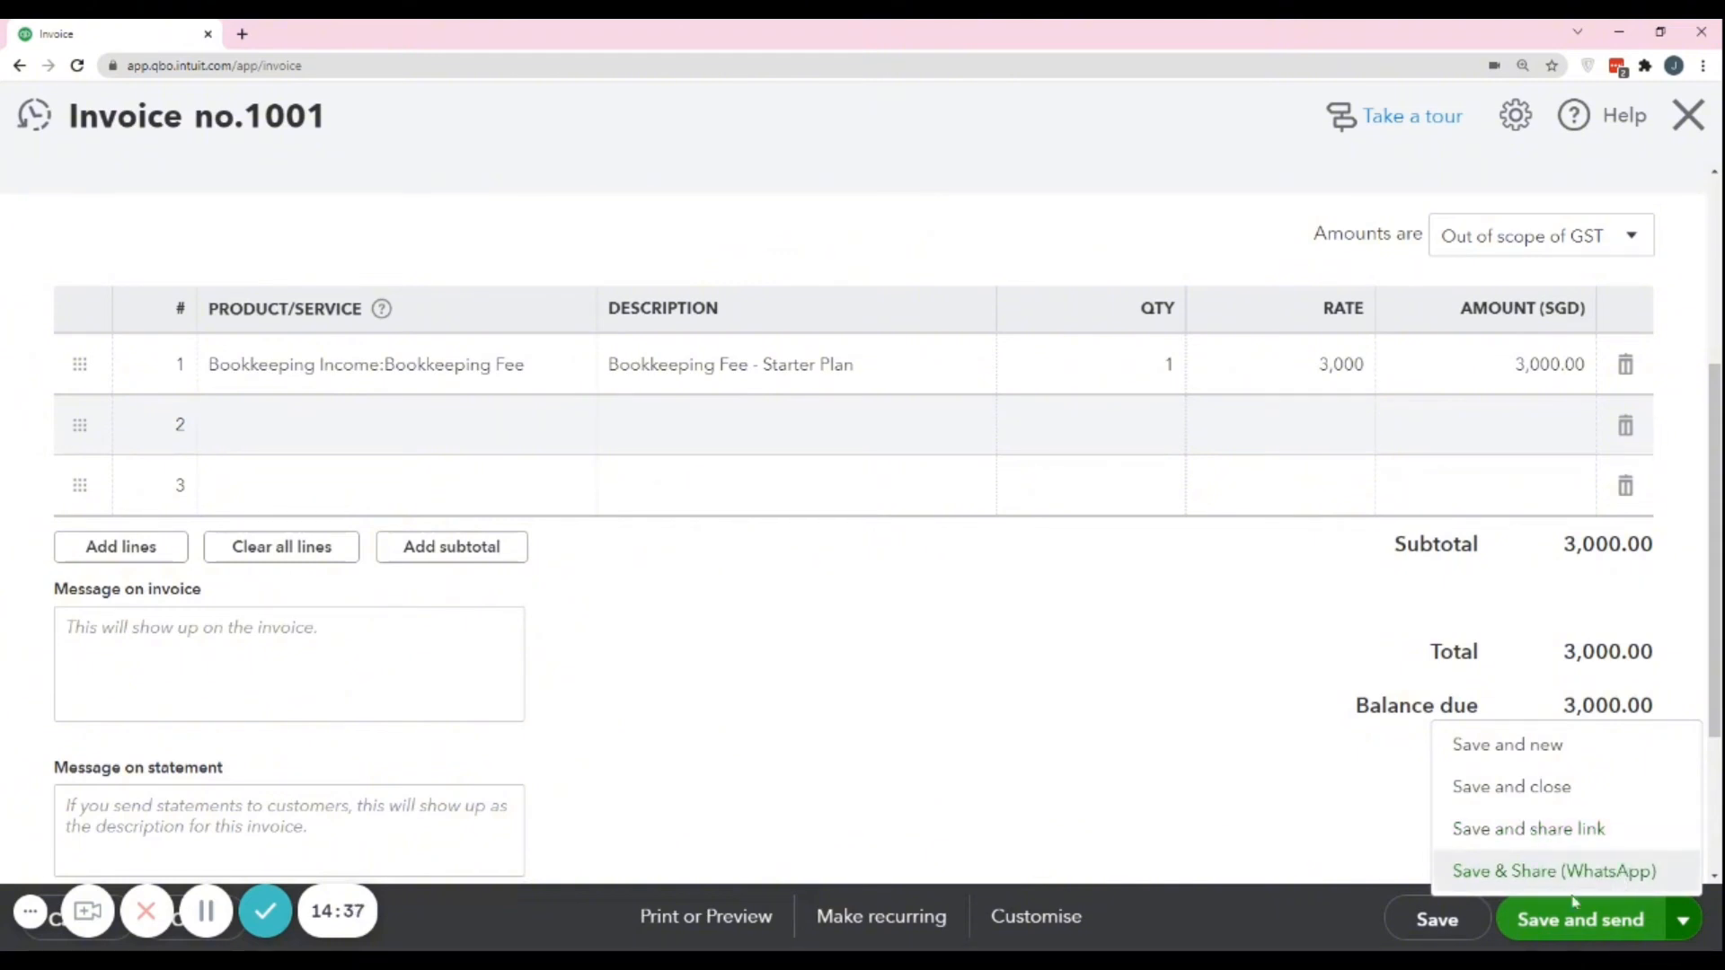
click(1524, 789)
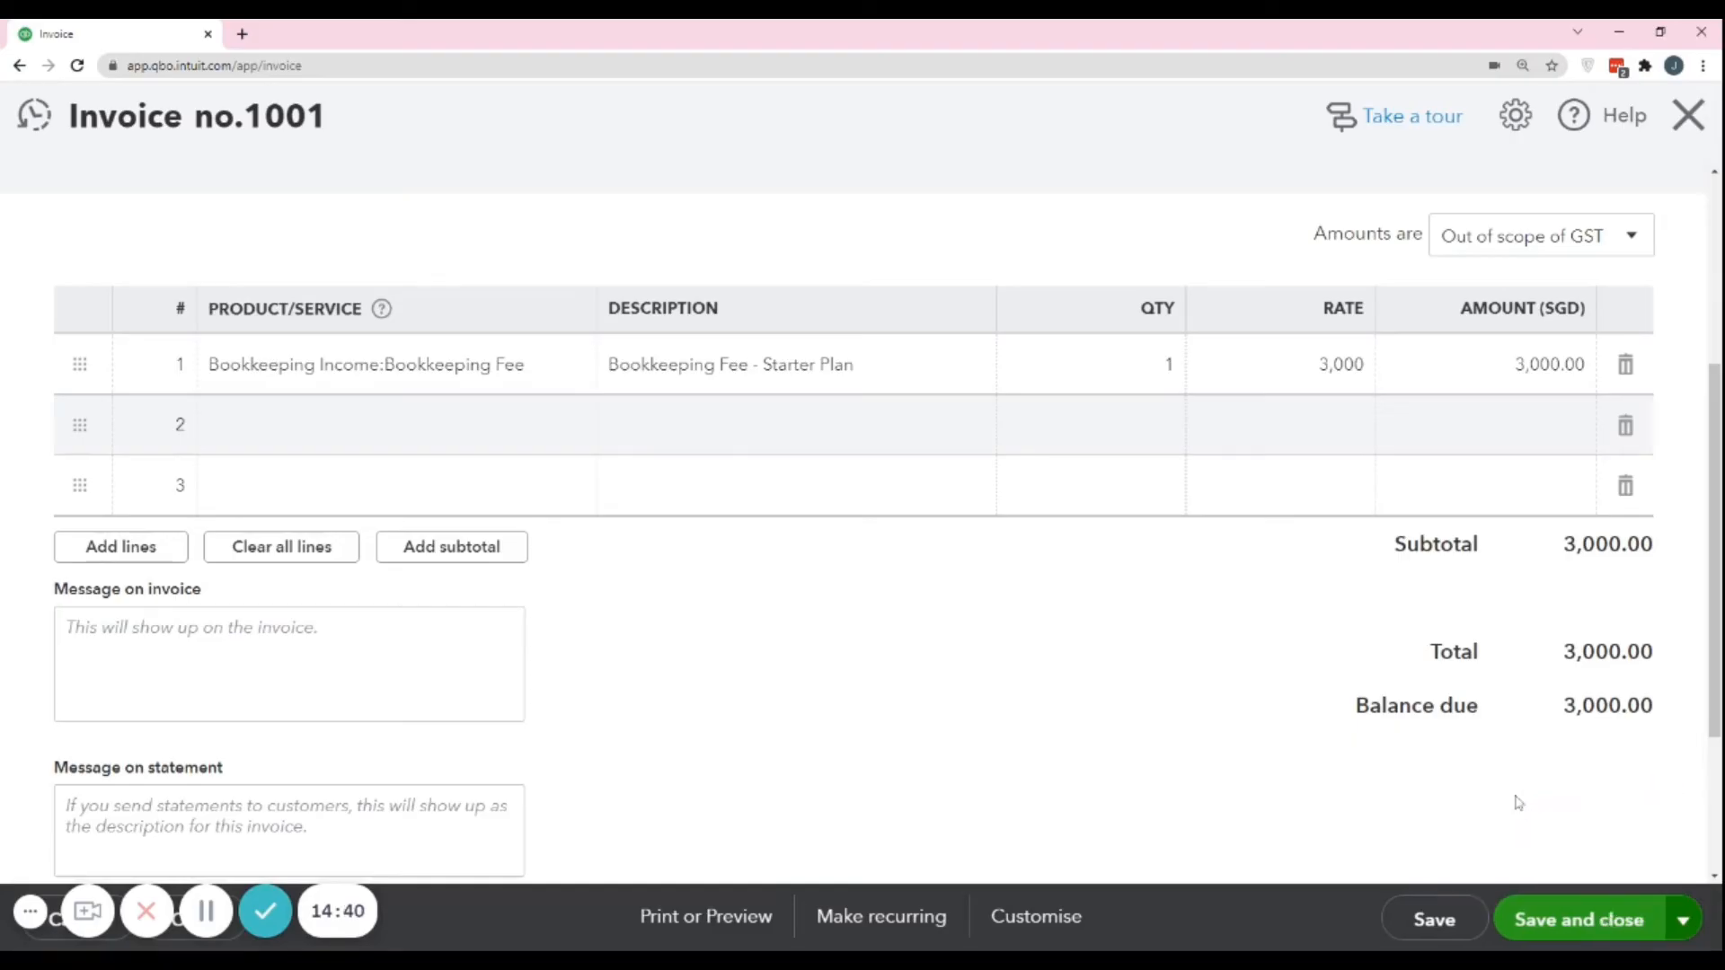
click(1432, 921)
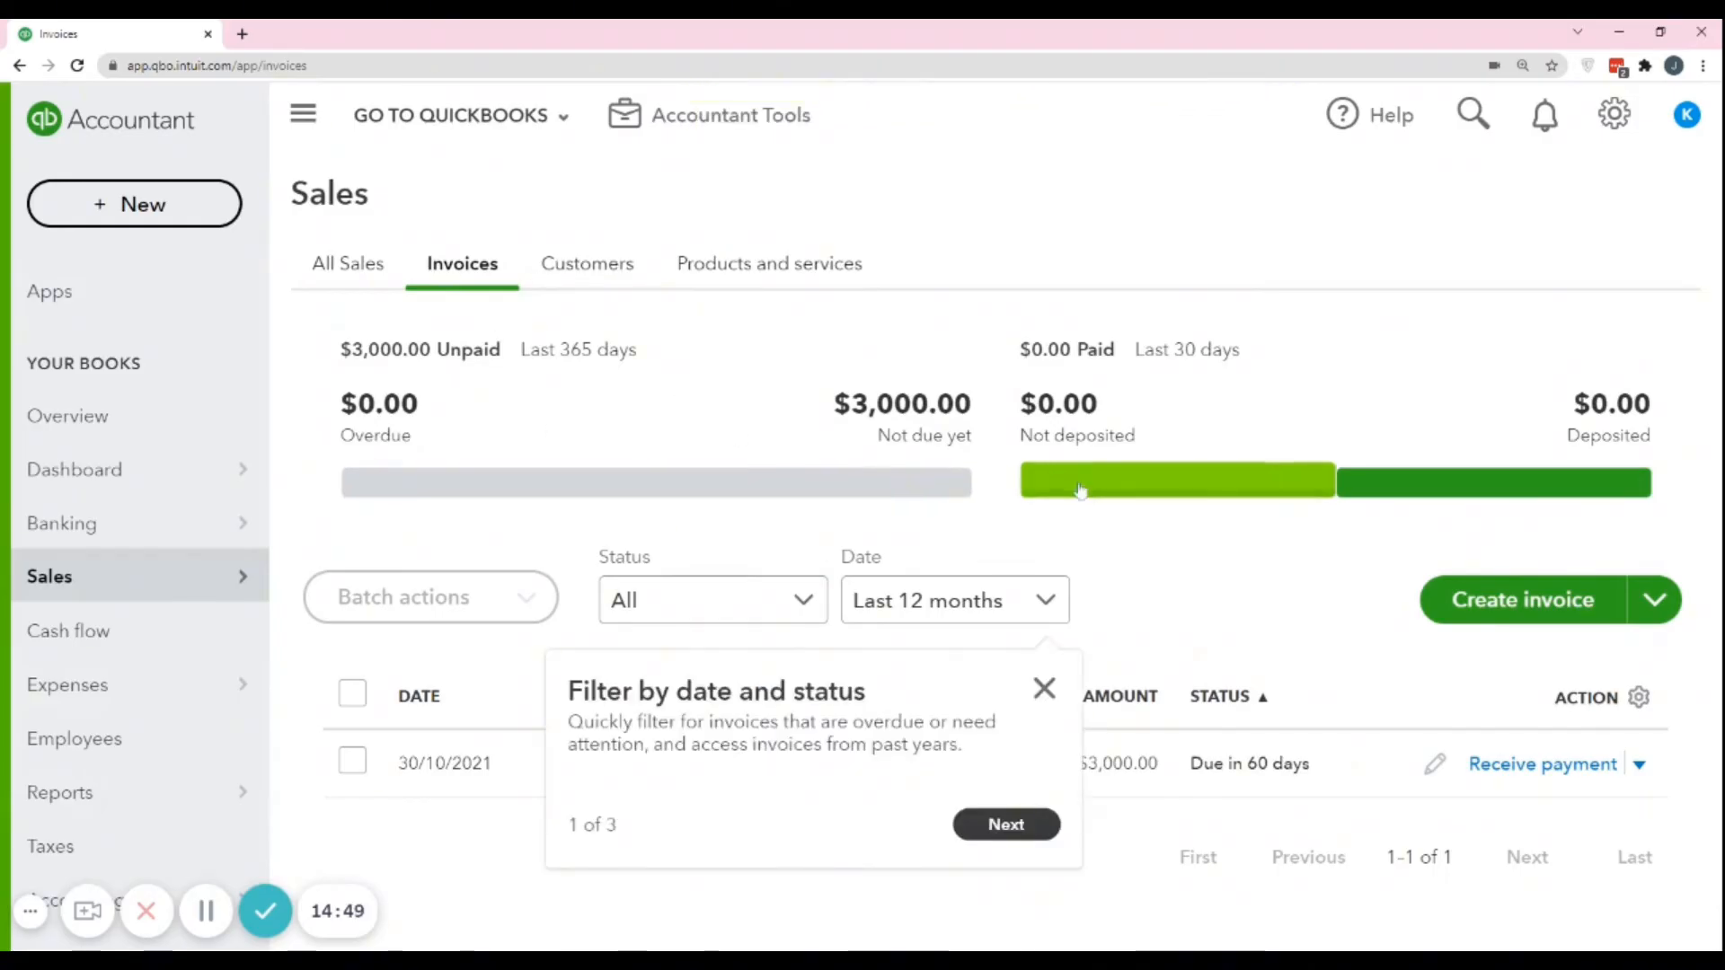
click(1042, 688)
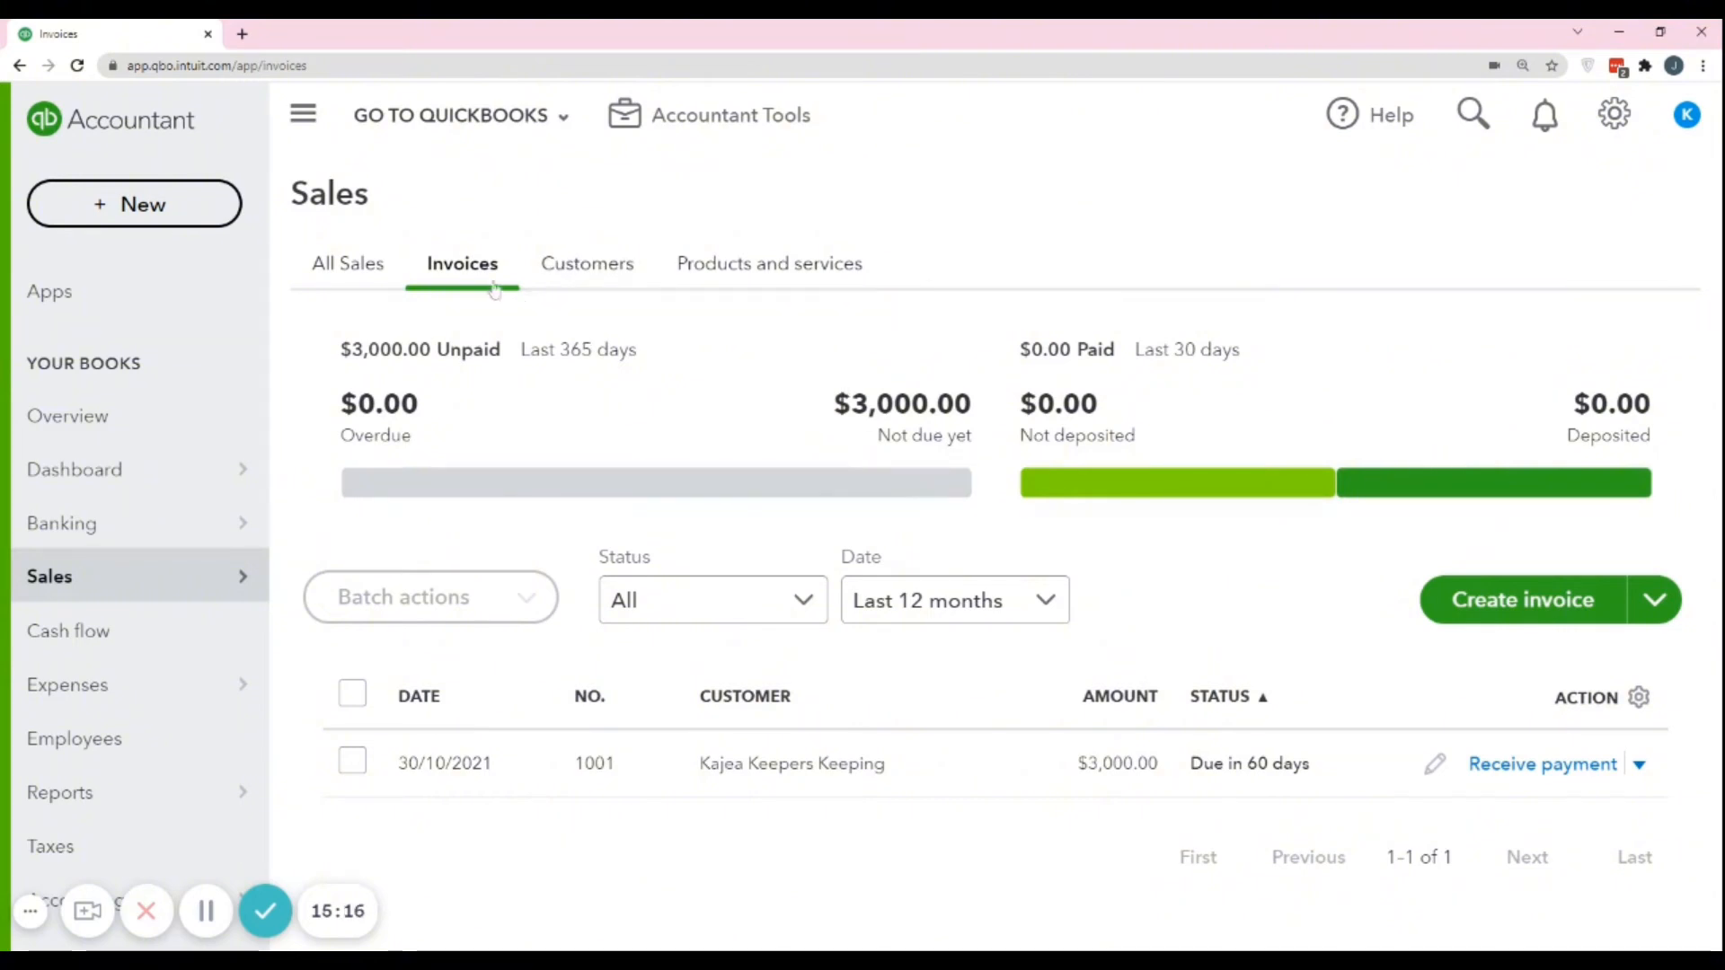
Open the list of all sales transactions and review the sales summary and the listed invoice.
click(333, 269)
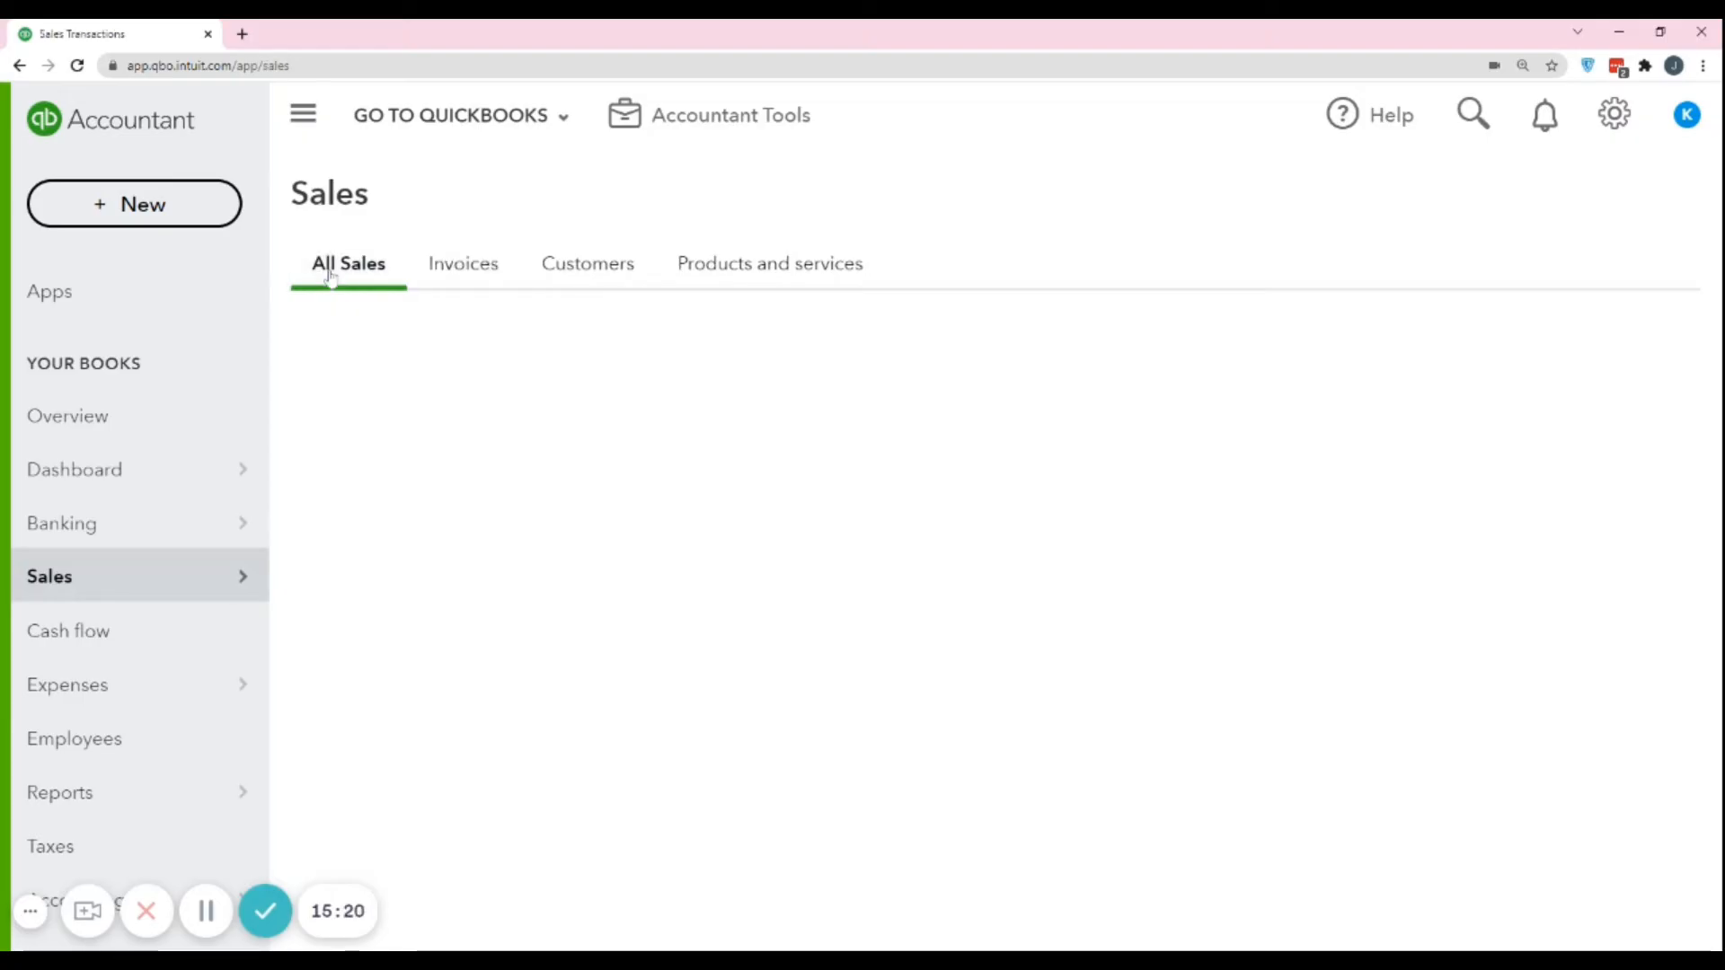
scroll(958, 481, down, 1)
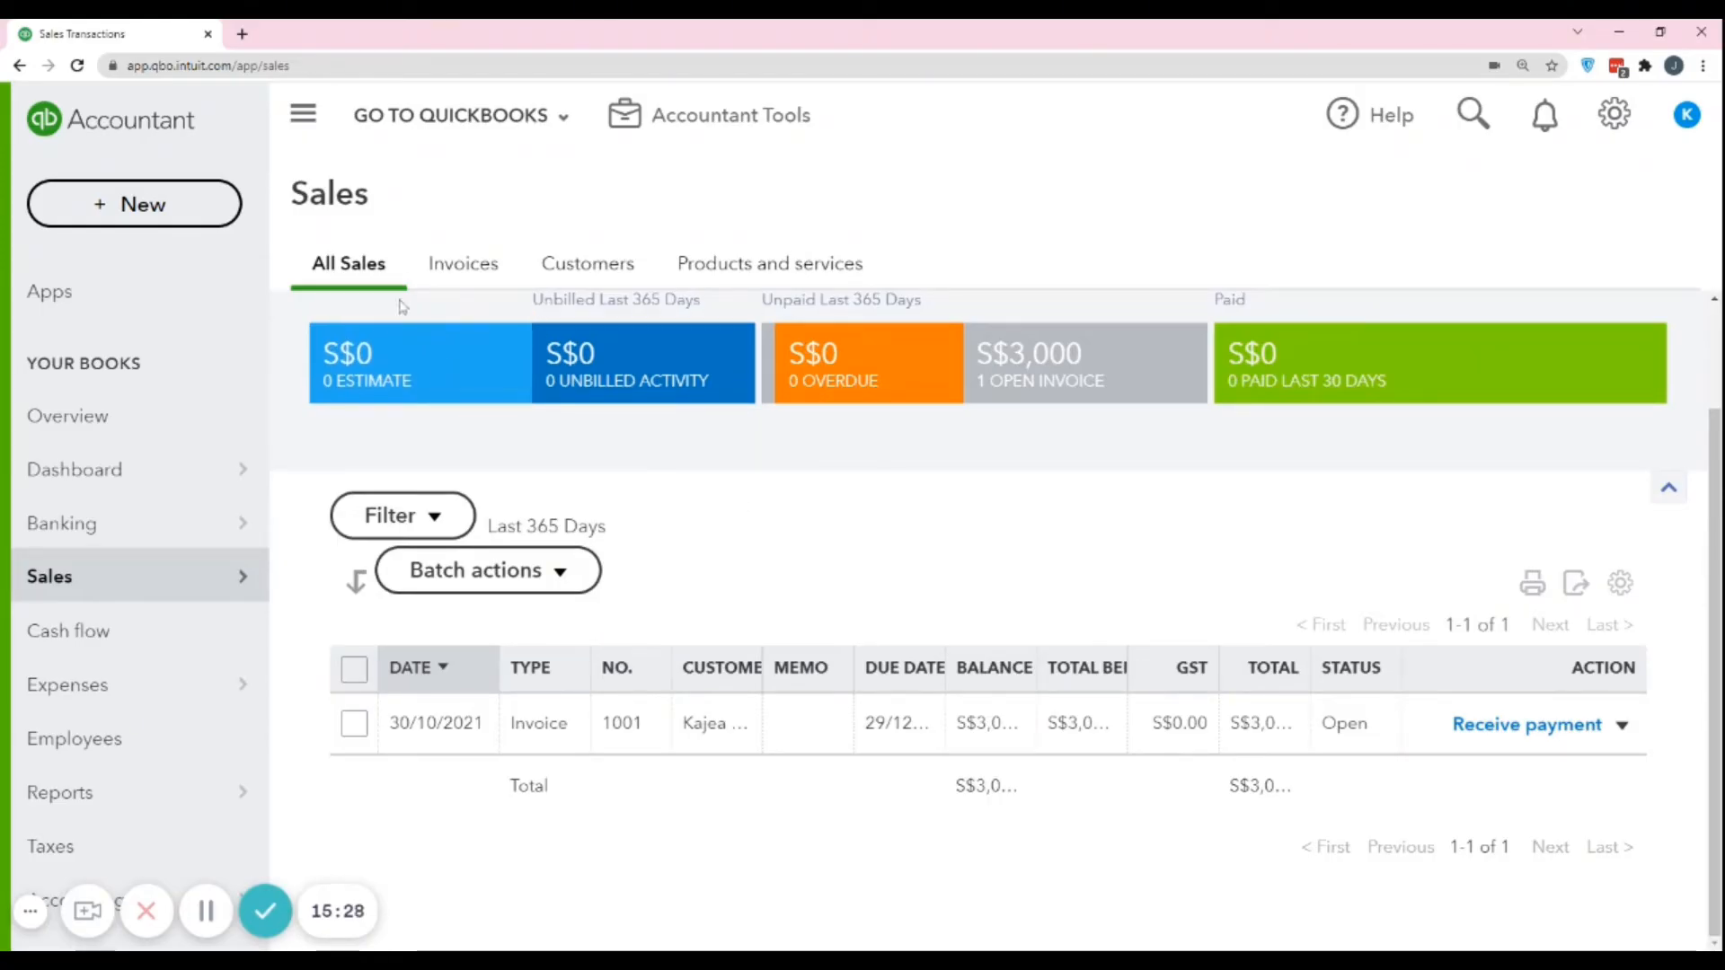
scroll(847, 584, up, 2)
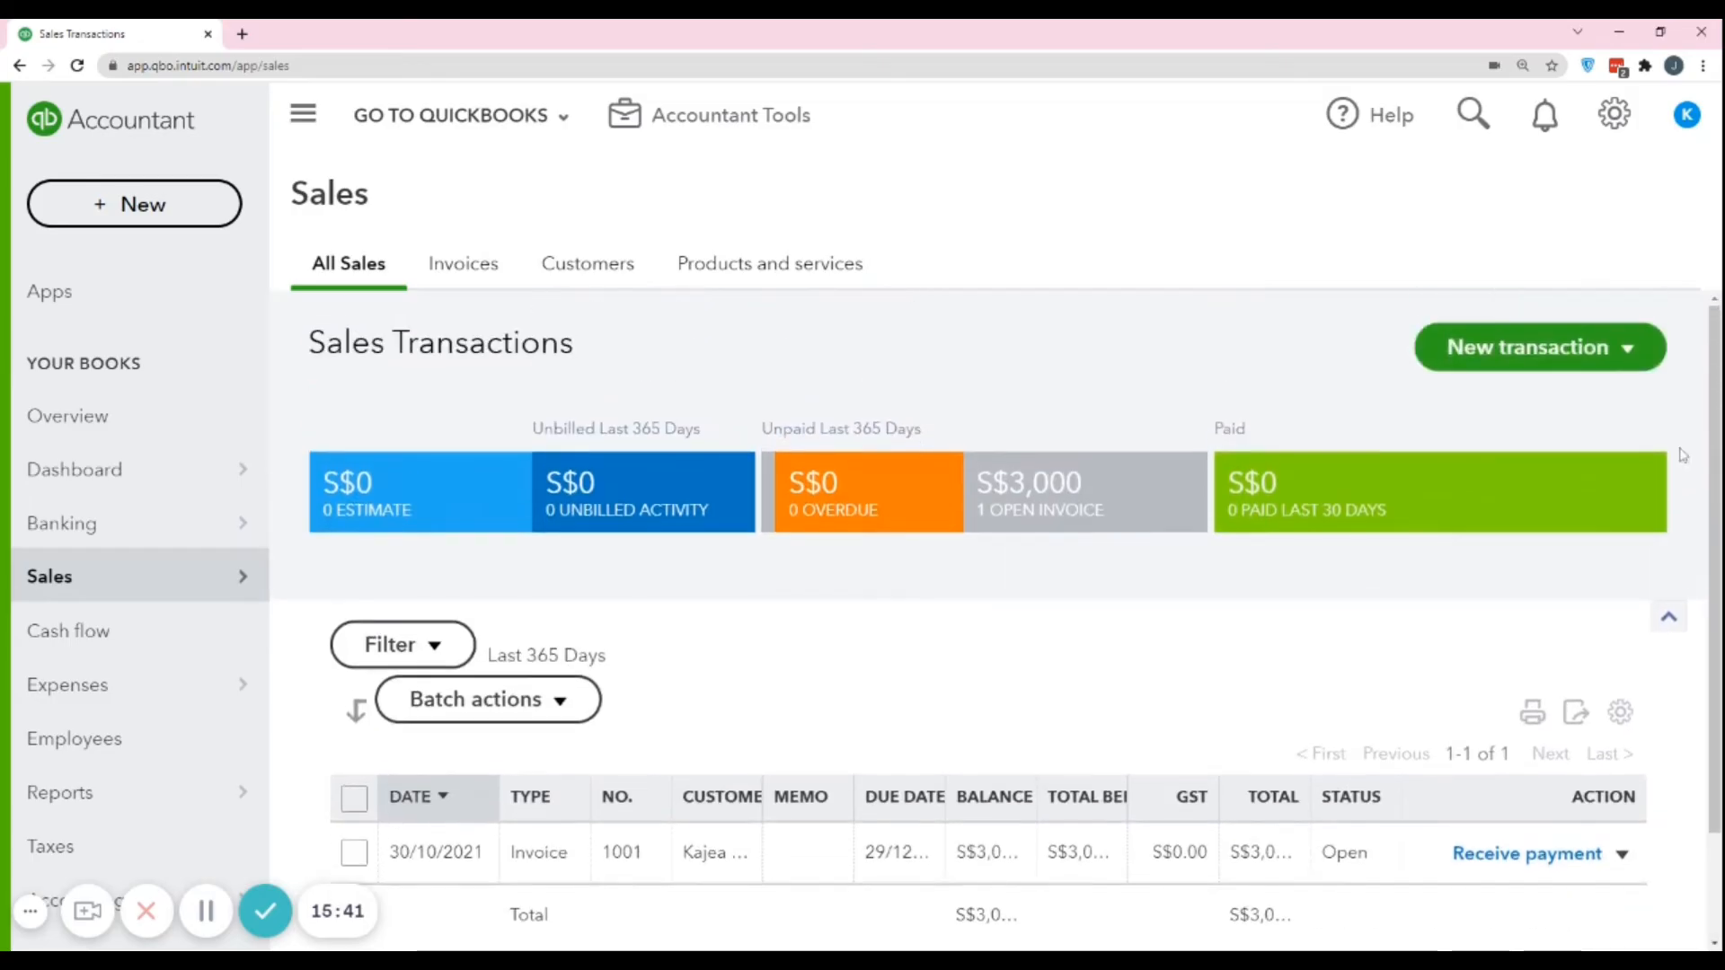
Start a new credit note from the sales transactions page for the customer Kajea Keepers Keeping.
click(1639, 359)
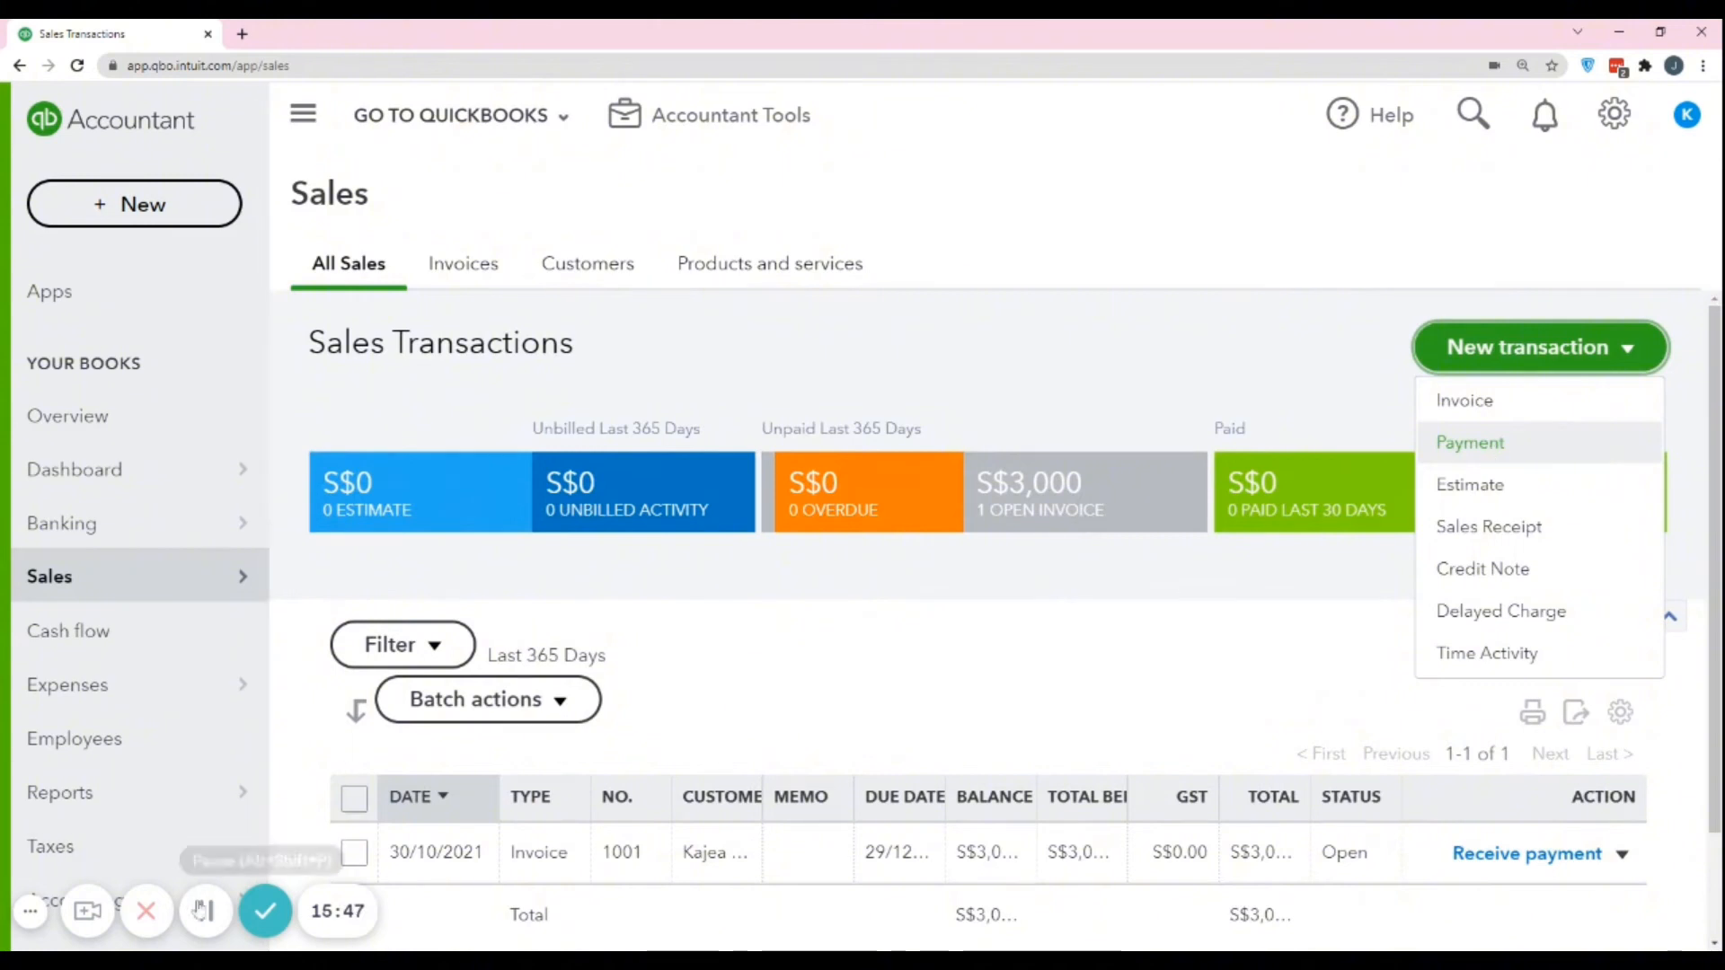
click(1492, 459)
click(1632, 345)
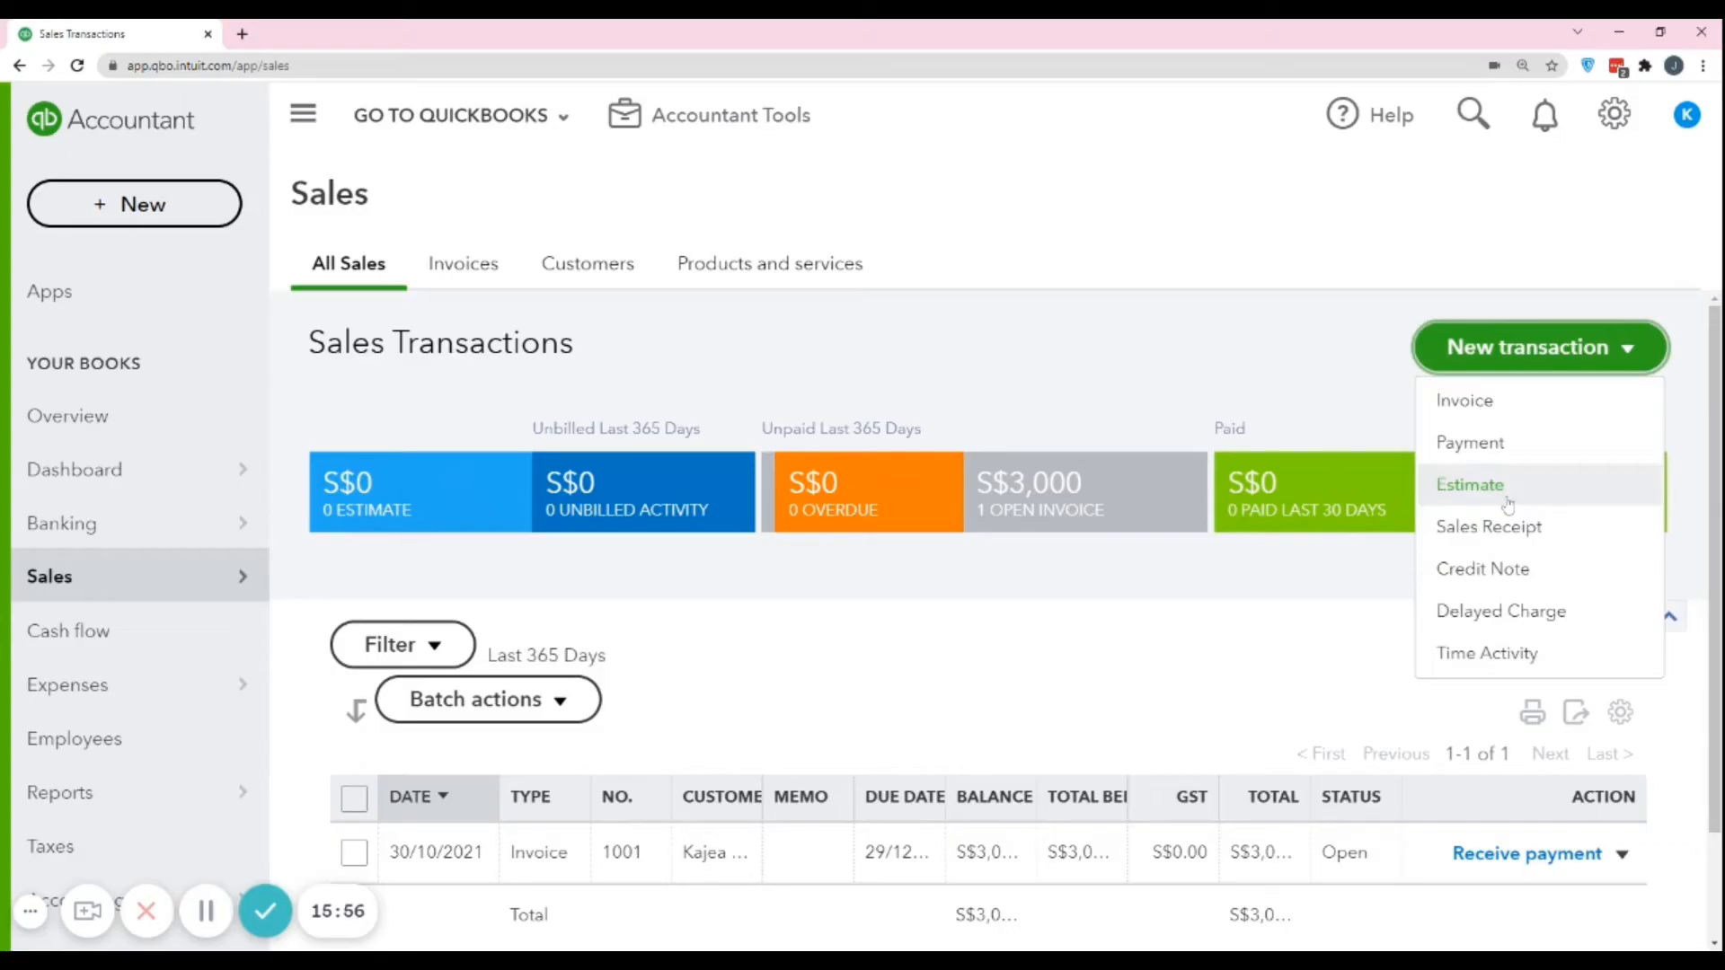
click(1487, 580)
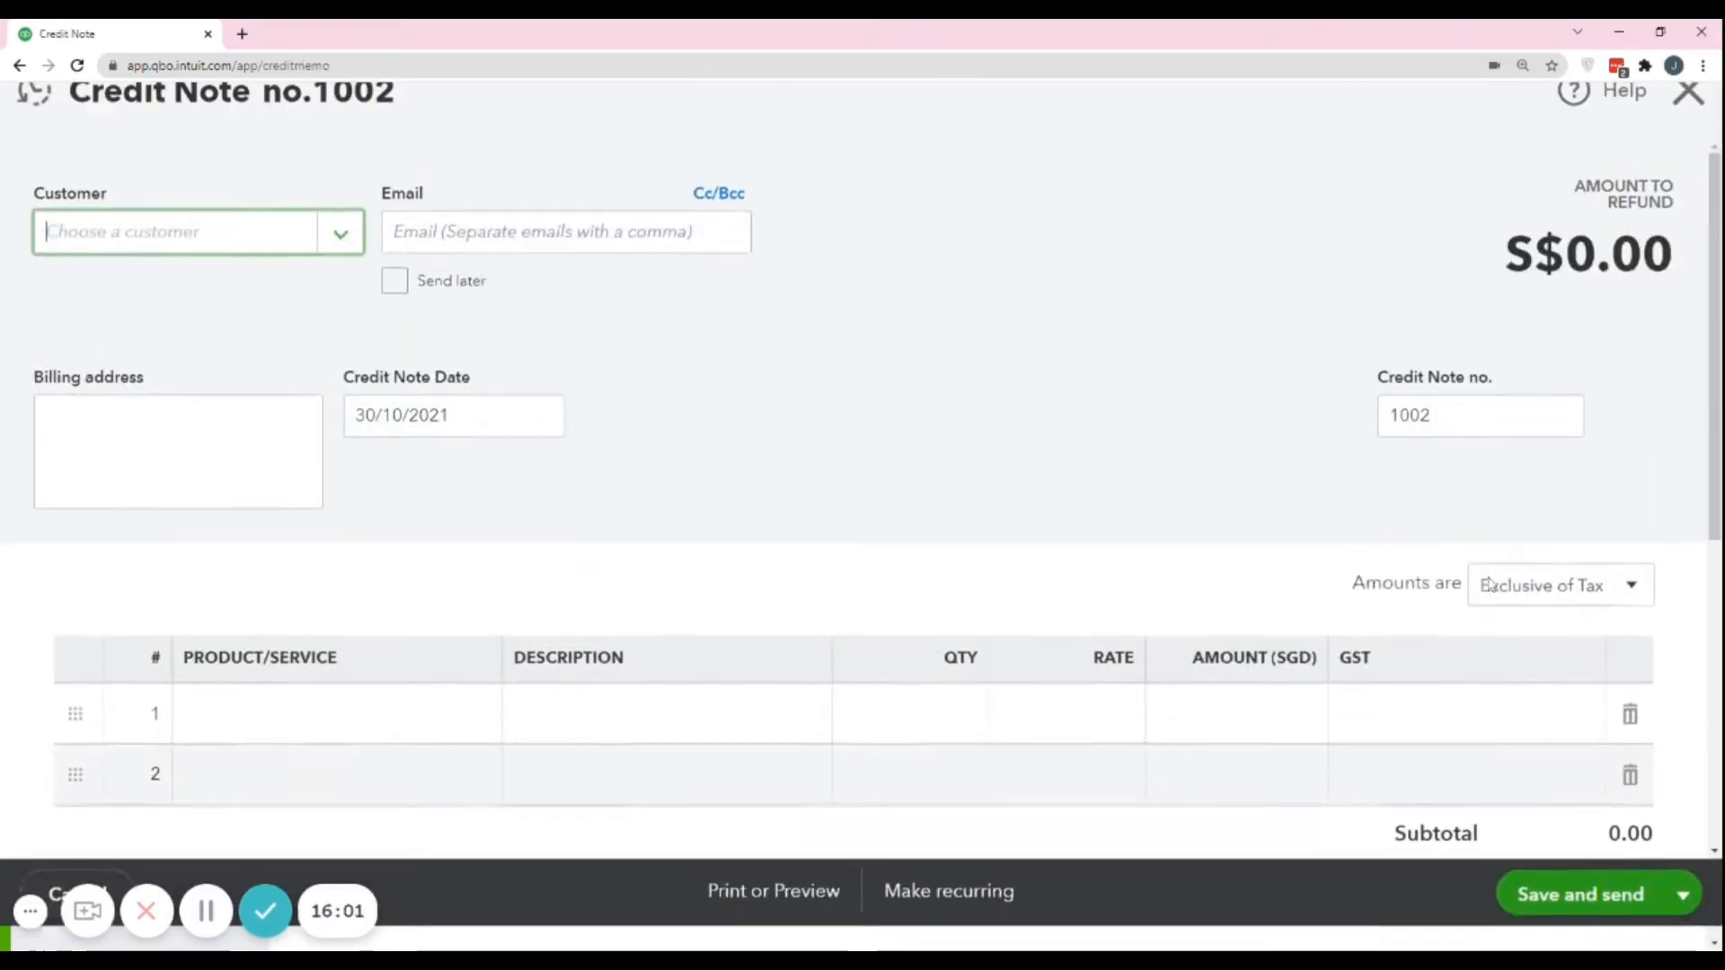
click(339, 257)
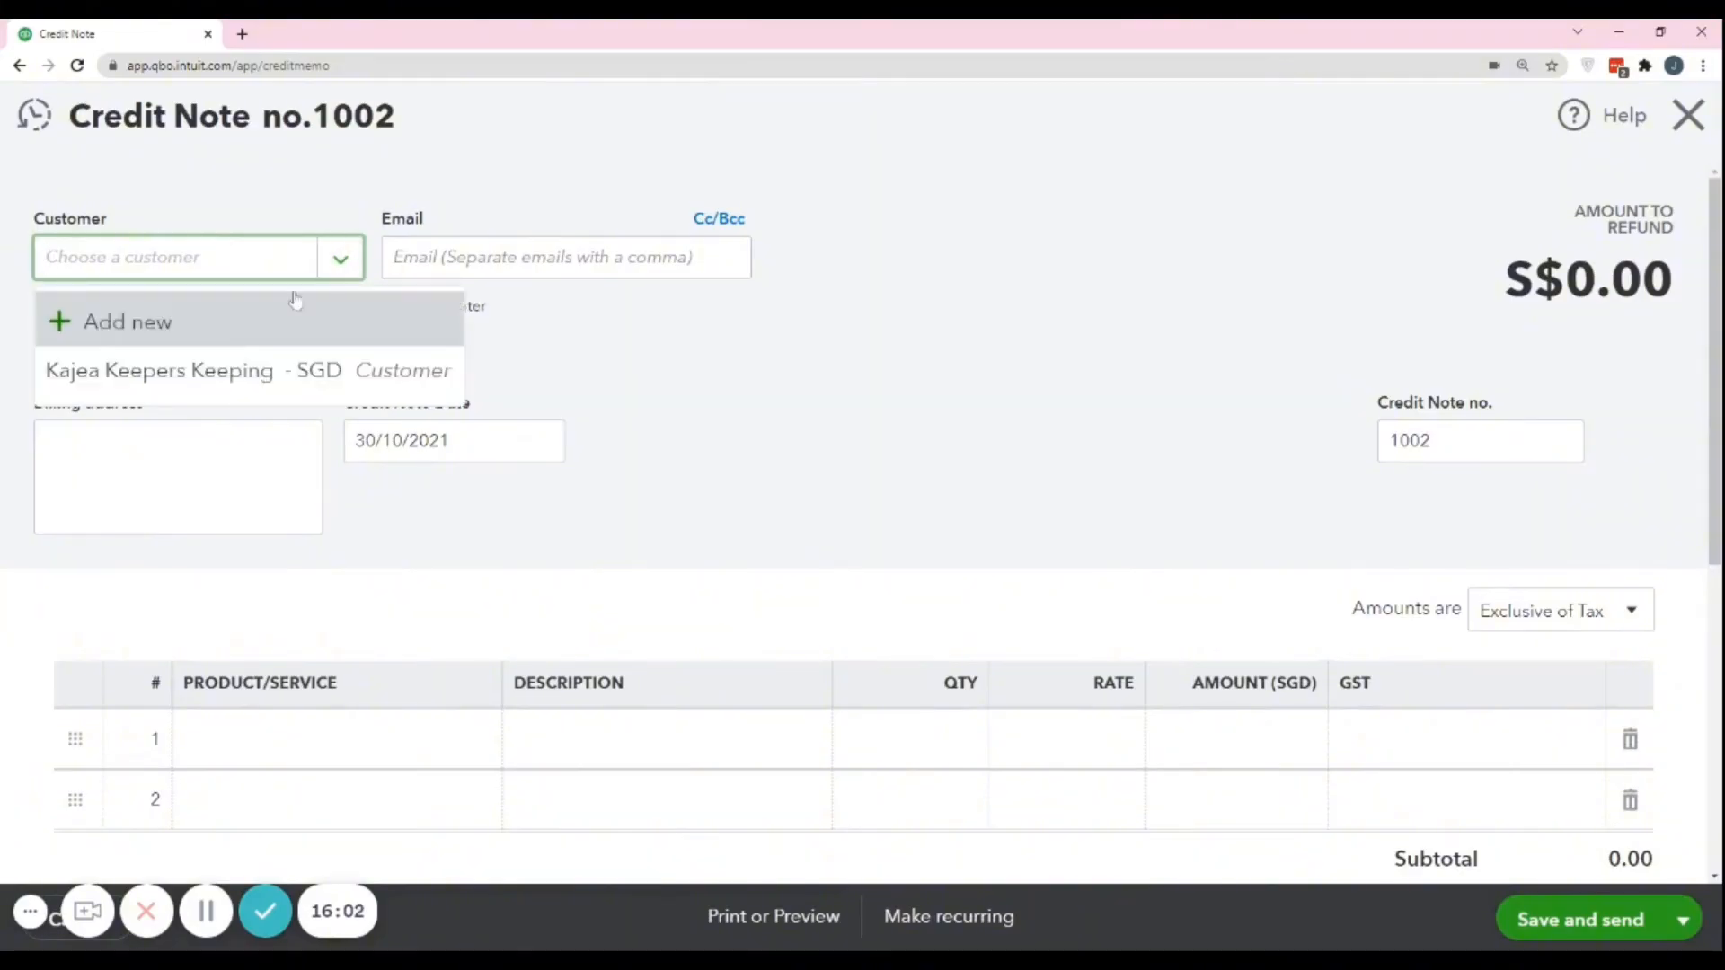
click(144, 386)
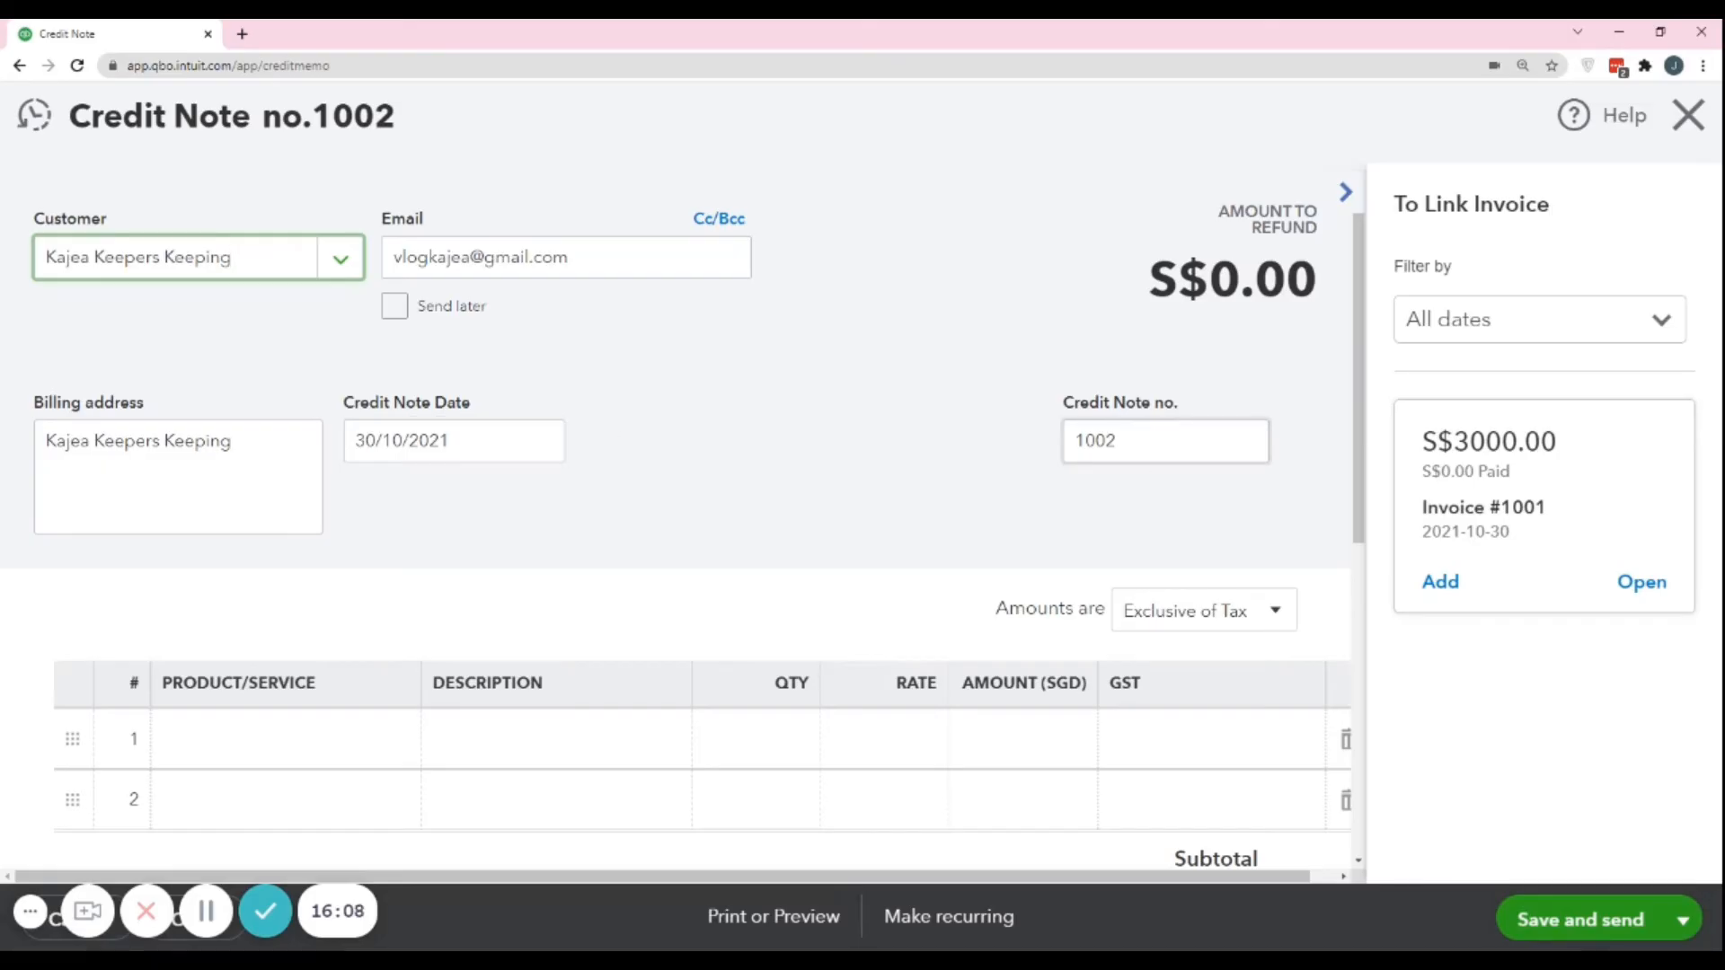
Check the credit note number and add the Bookkeeping Fee service as the credit note's first line item.
drag(1141, 441, 1069, 442)
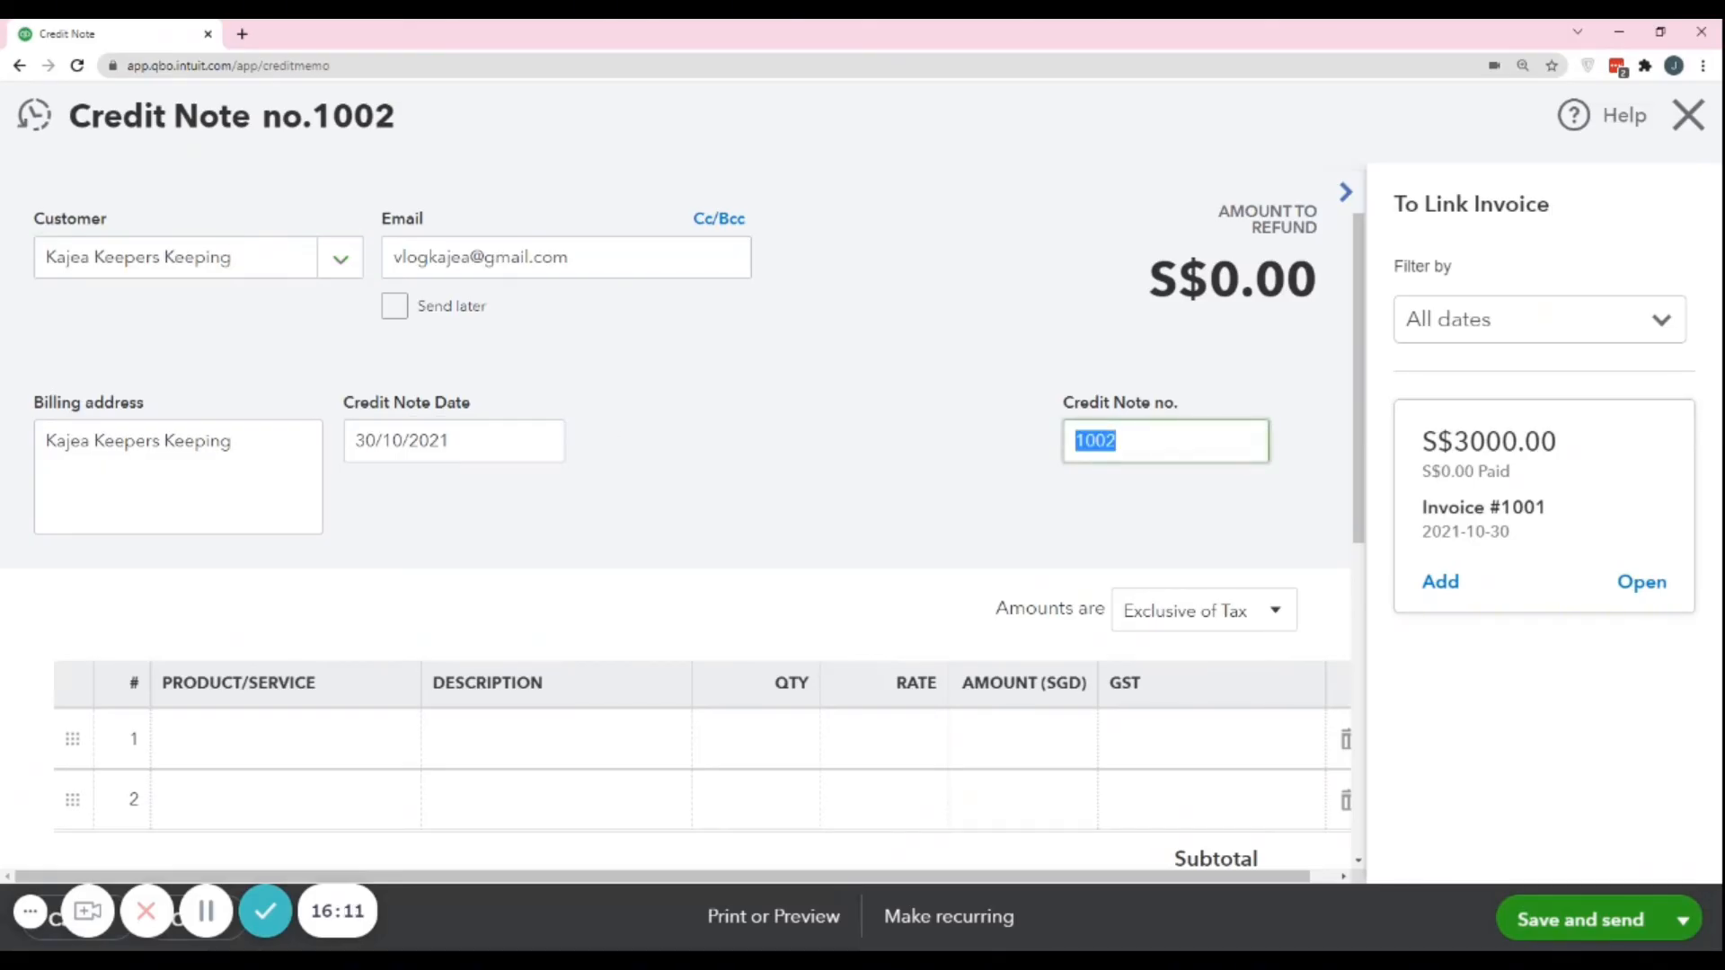
click(803, 436)
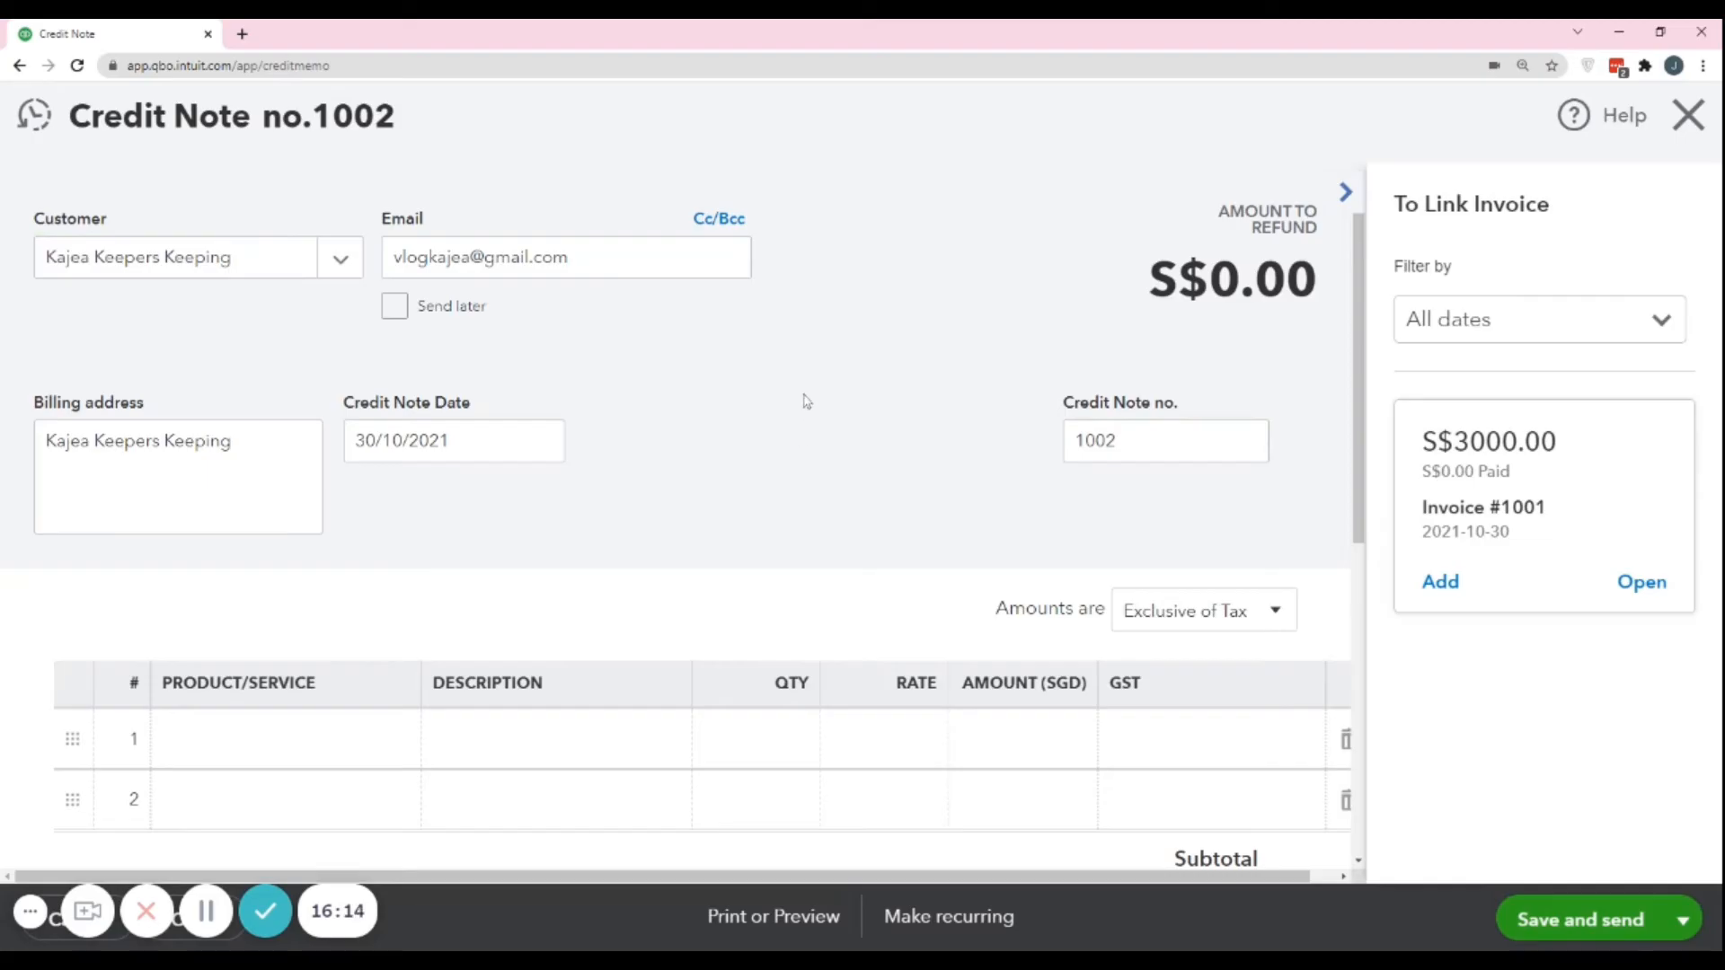
scroll(315, 531, down, 3)
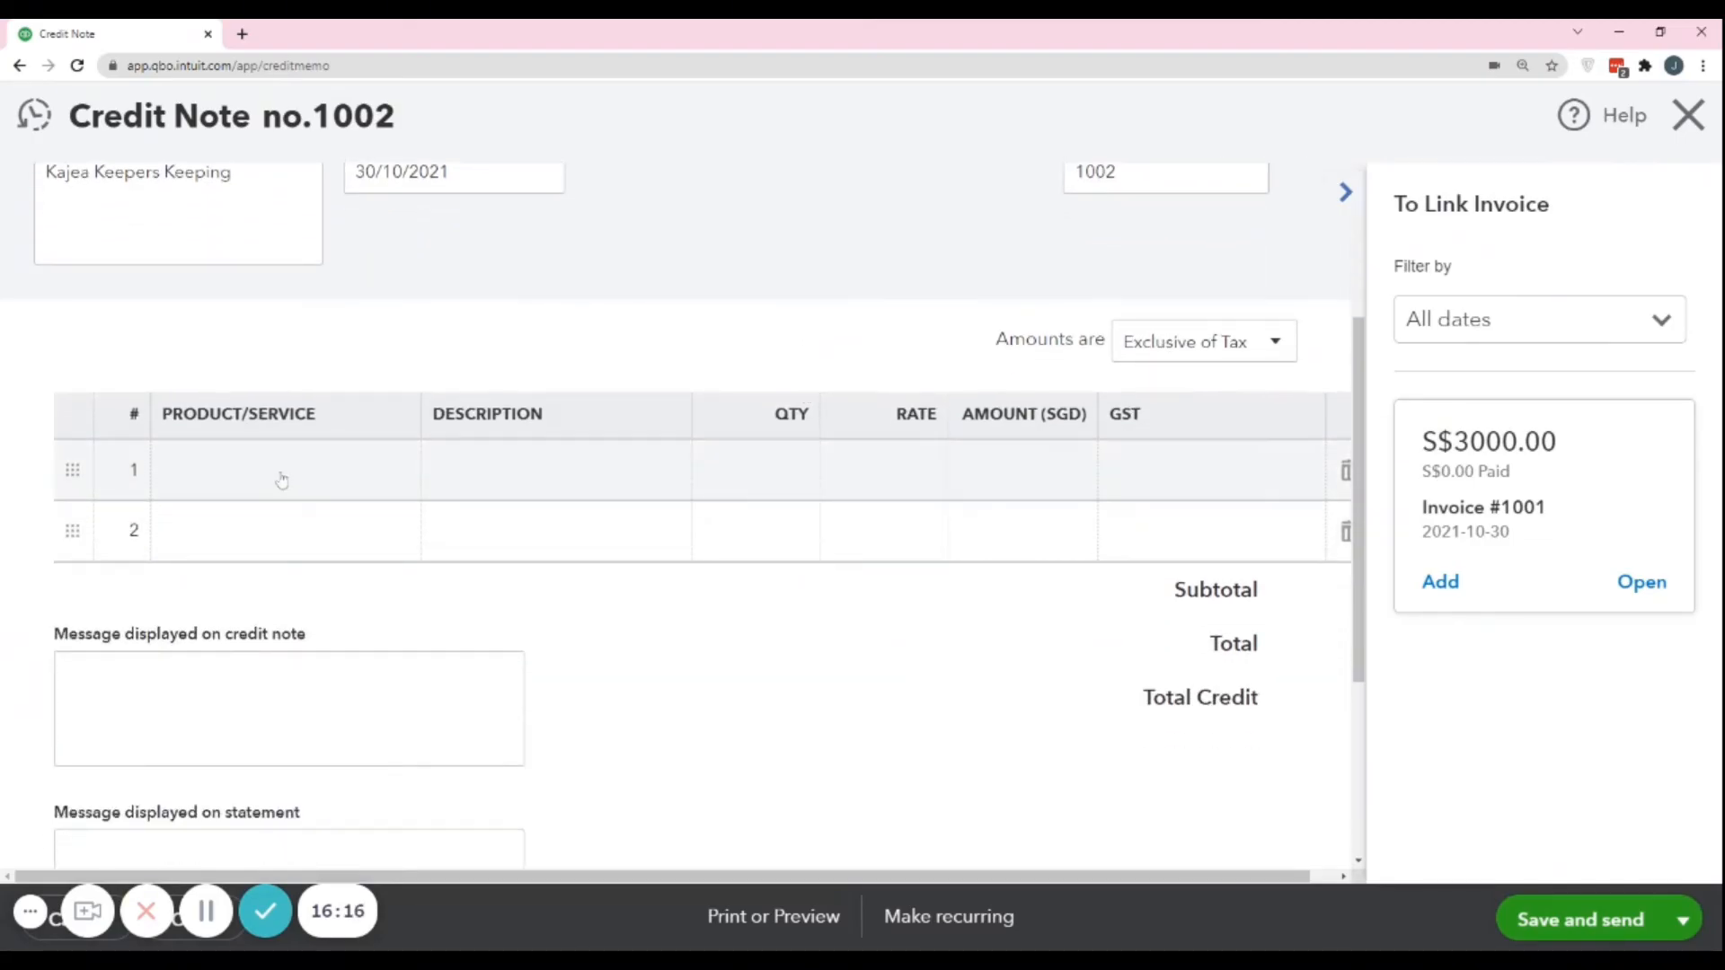
scroll(393, 433, up, 1)
scroll(395, 404, up, 1)
scroll(416, 389, down, 2)
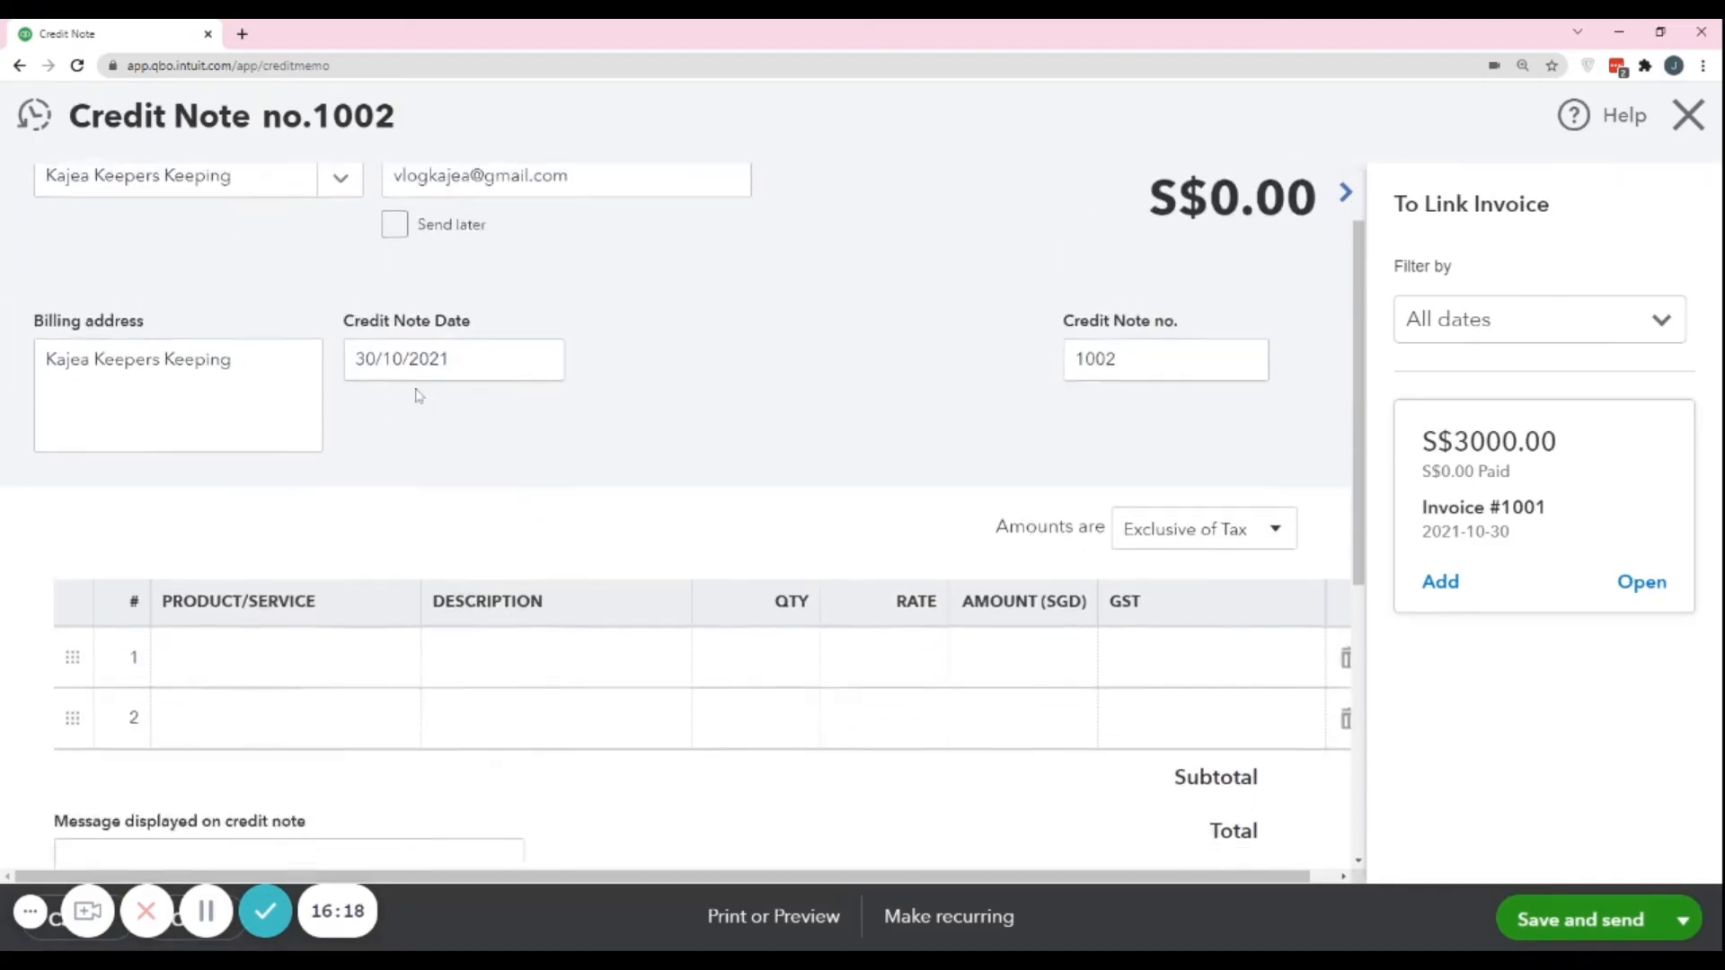
click(277, 496)
click(393, 471)
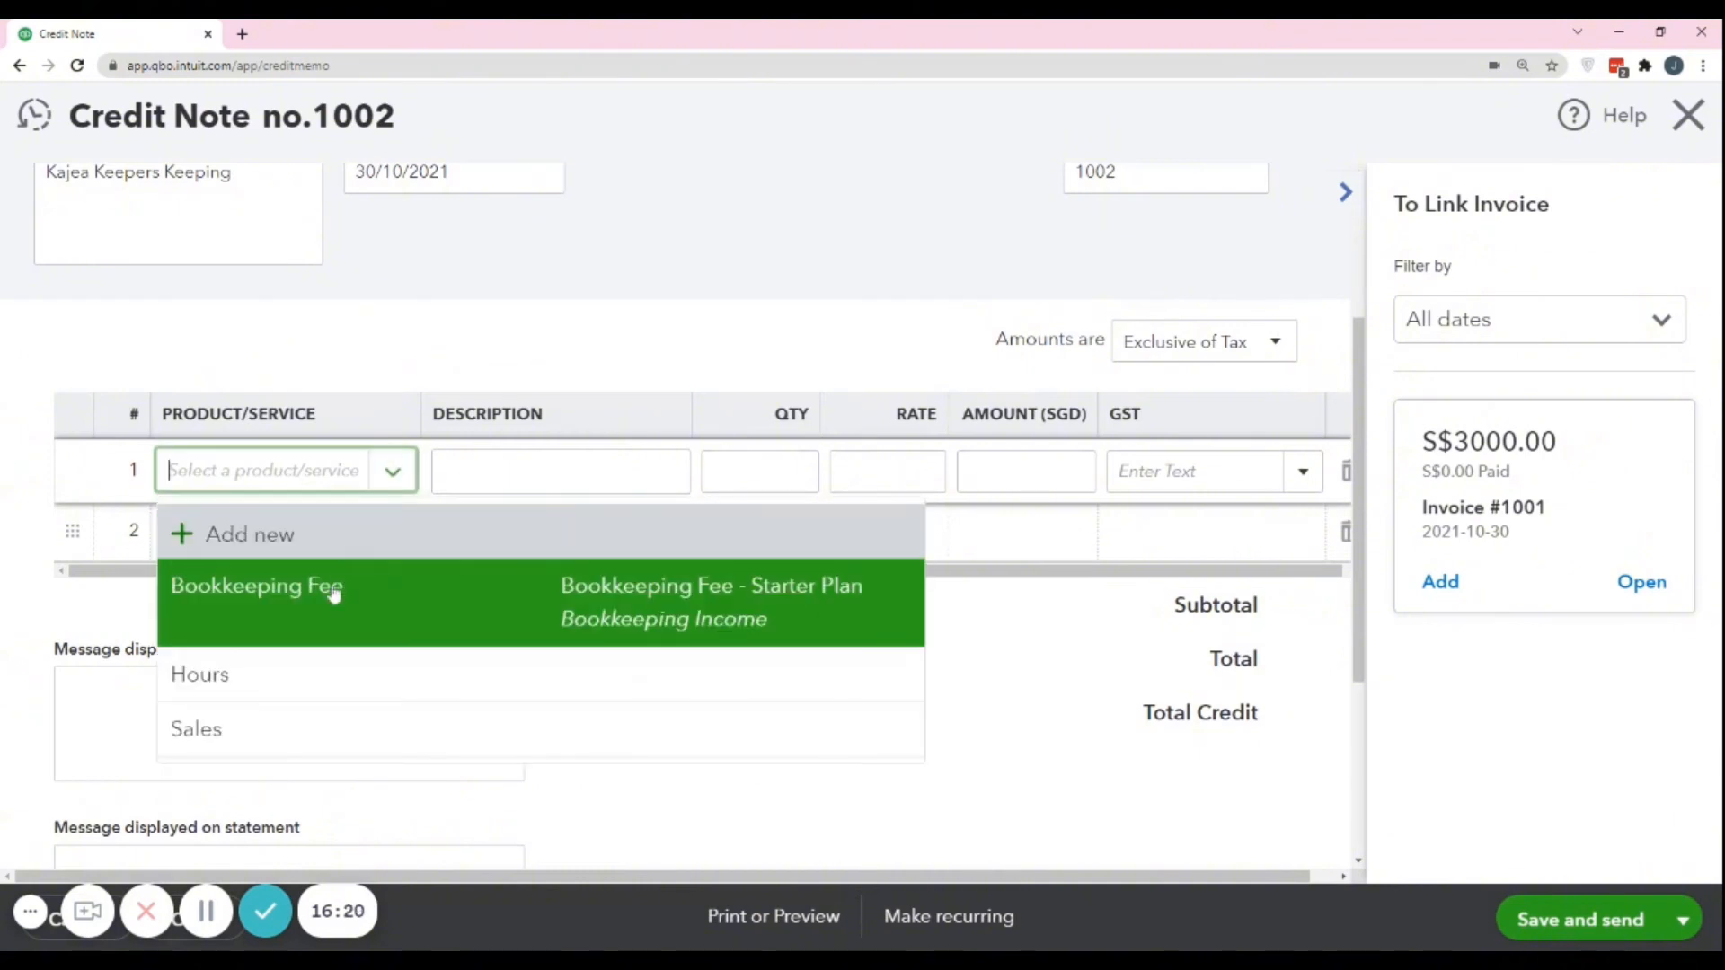
click(323, 608)
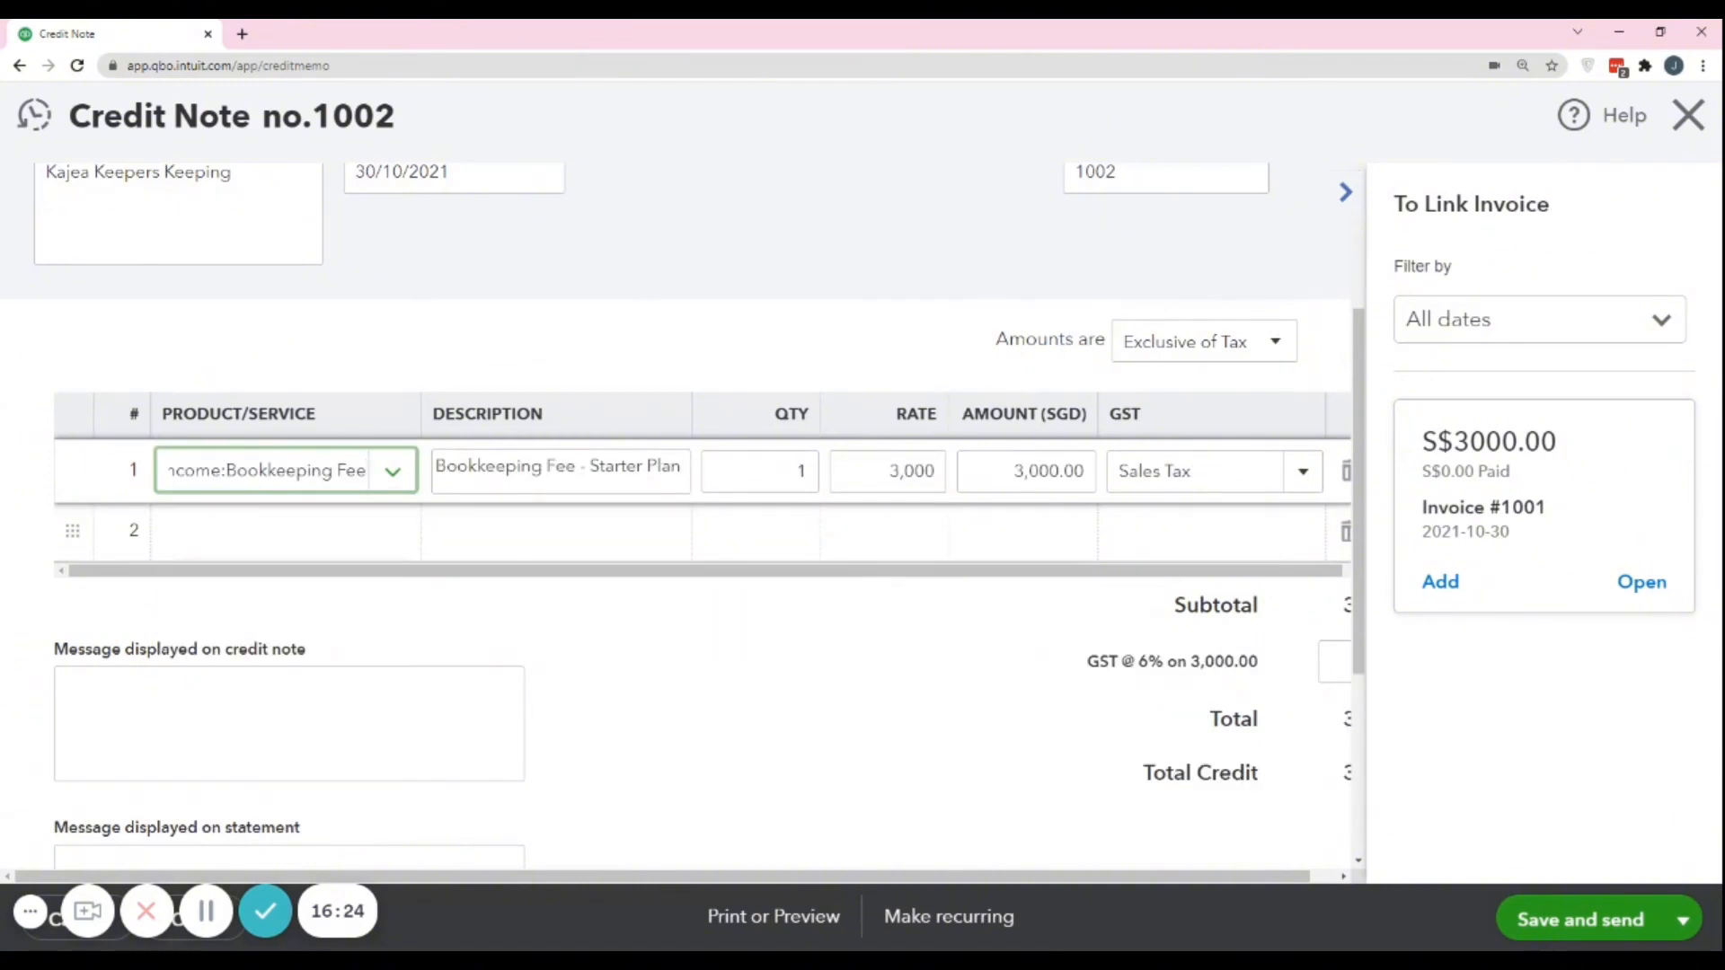
Set the rate of the Bookkeeping Fee line on the credit note to 2,000.
scroll(332, 369, up, 3)
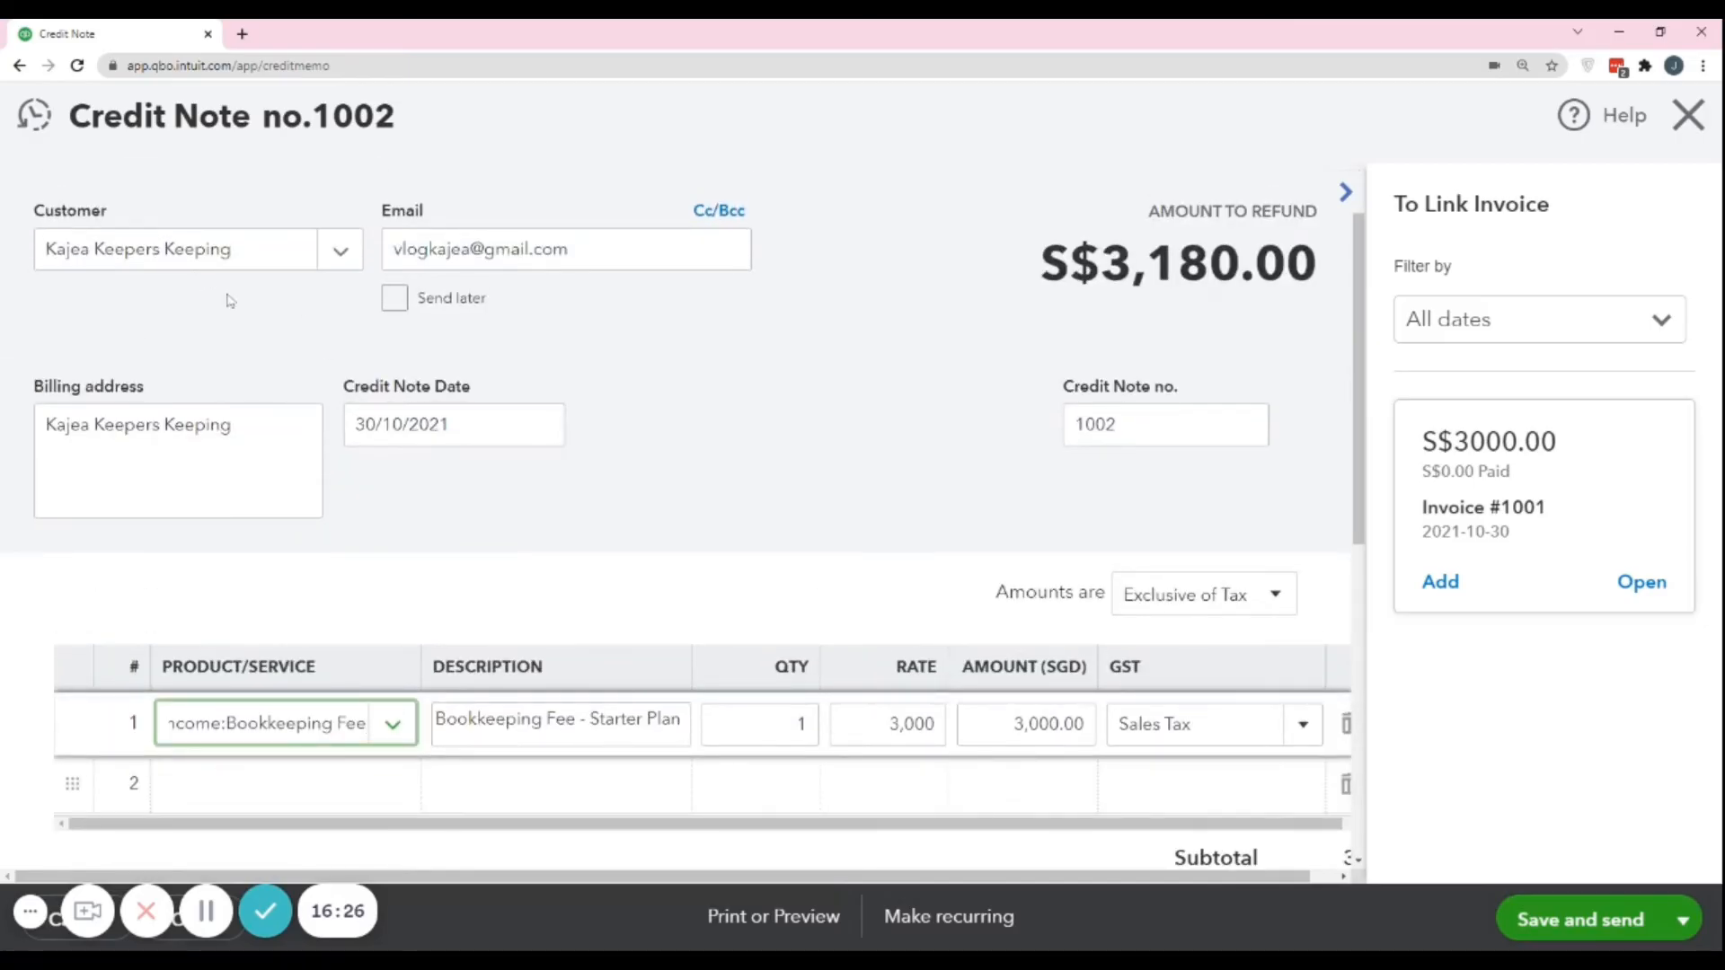
scroll(920, 665, down, 3)
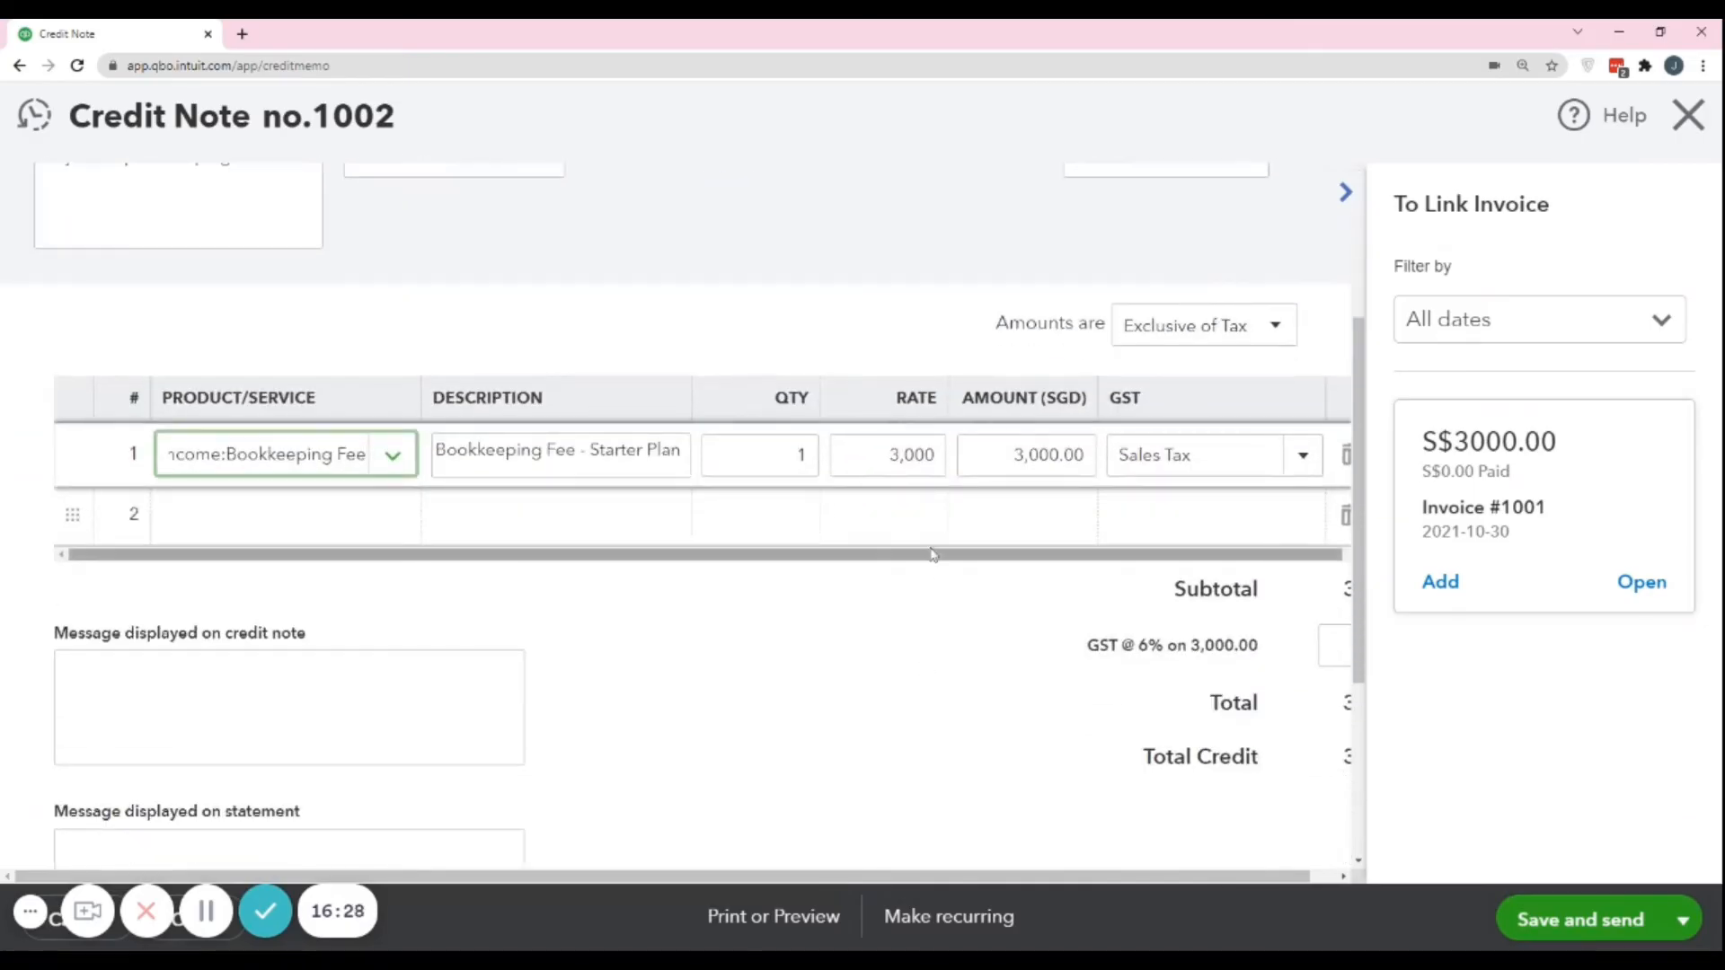
click(885, 455)
scroll(796, 485, up, 3)
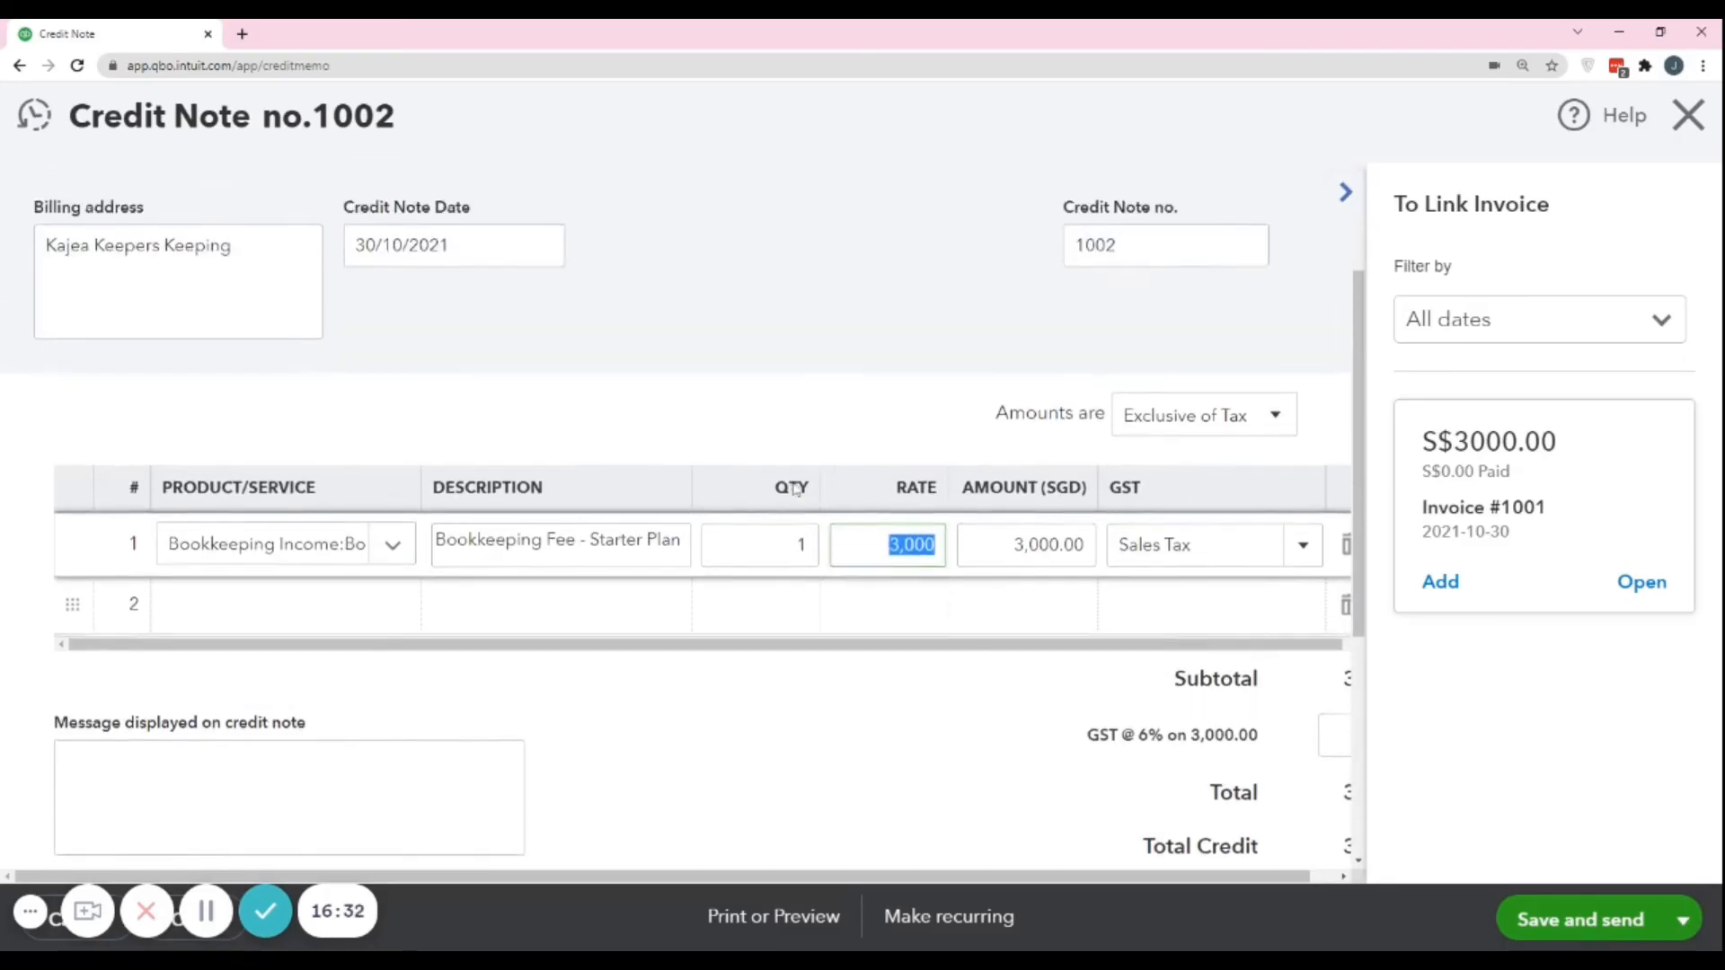
scroll(868, 539, down, 2)
text(2)
click(817, 365)
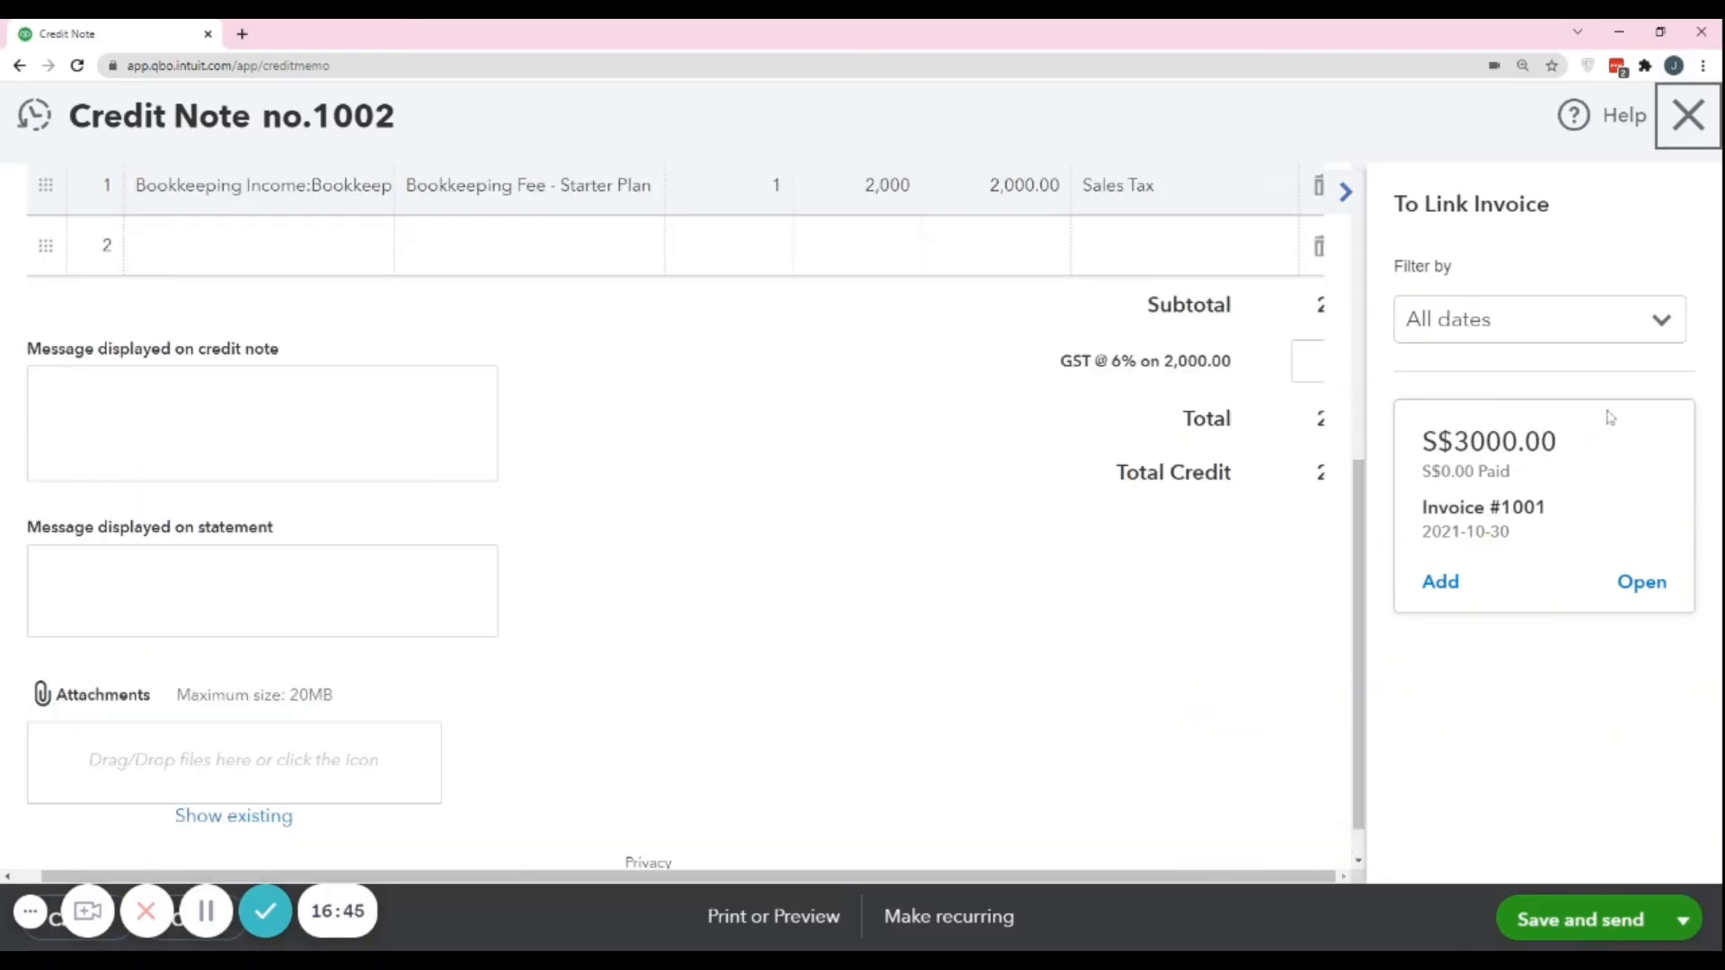
Collapse the invoice-linking pane, check the credit note's totals, and save and close the credit note.
scroll(1239, 407, up, 5)
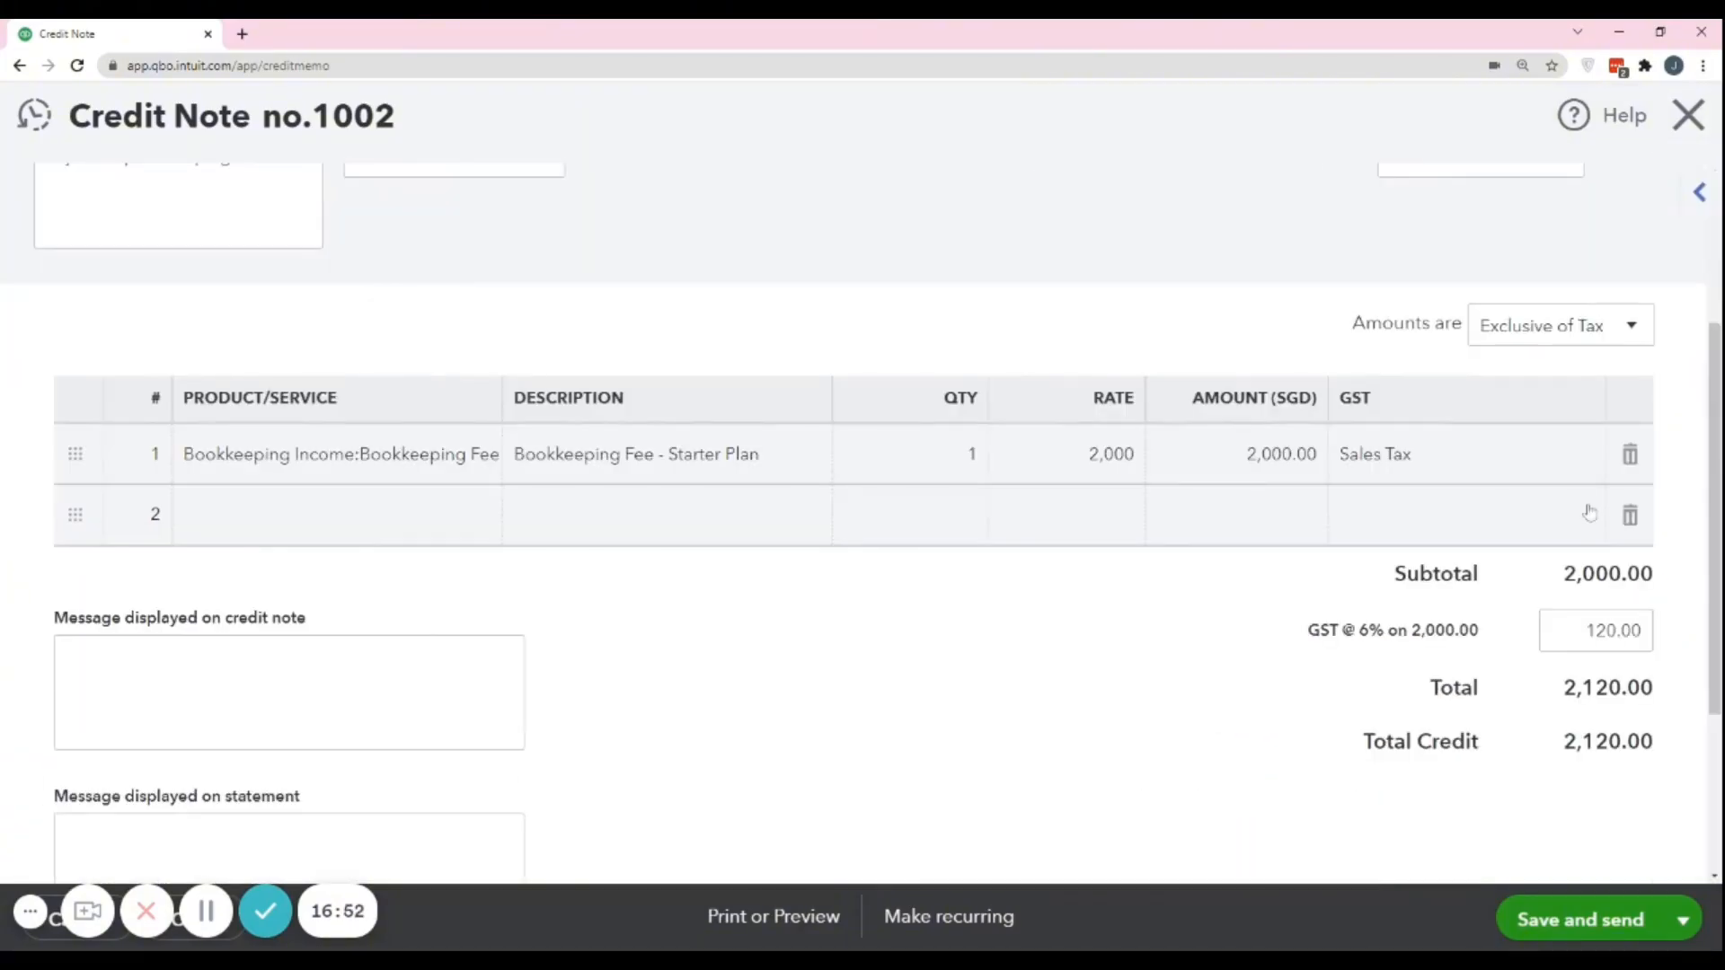
click(1683, 919)
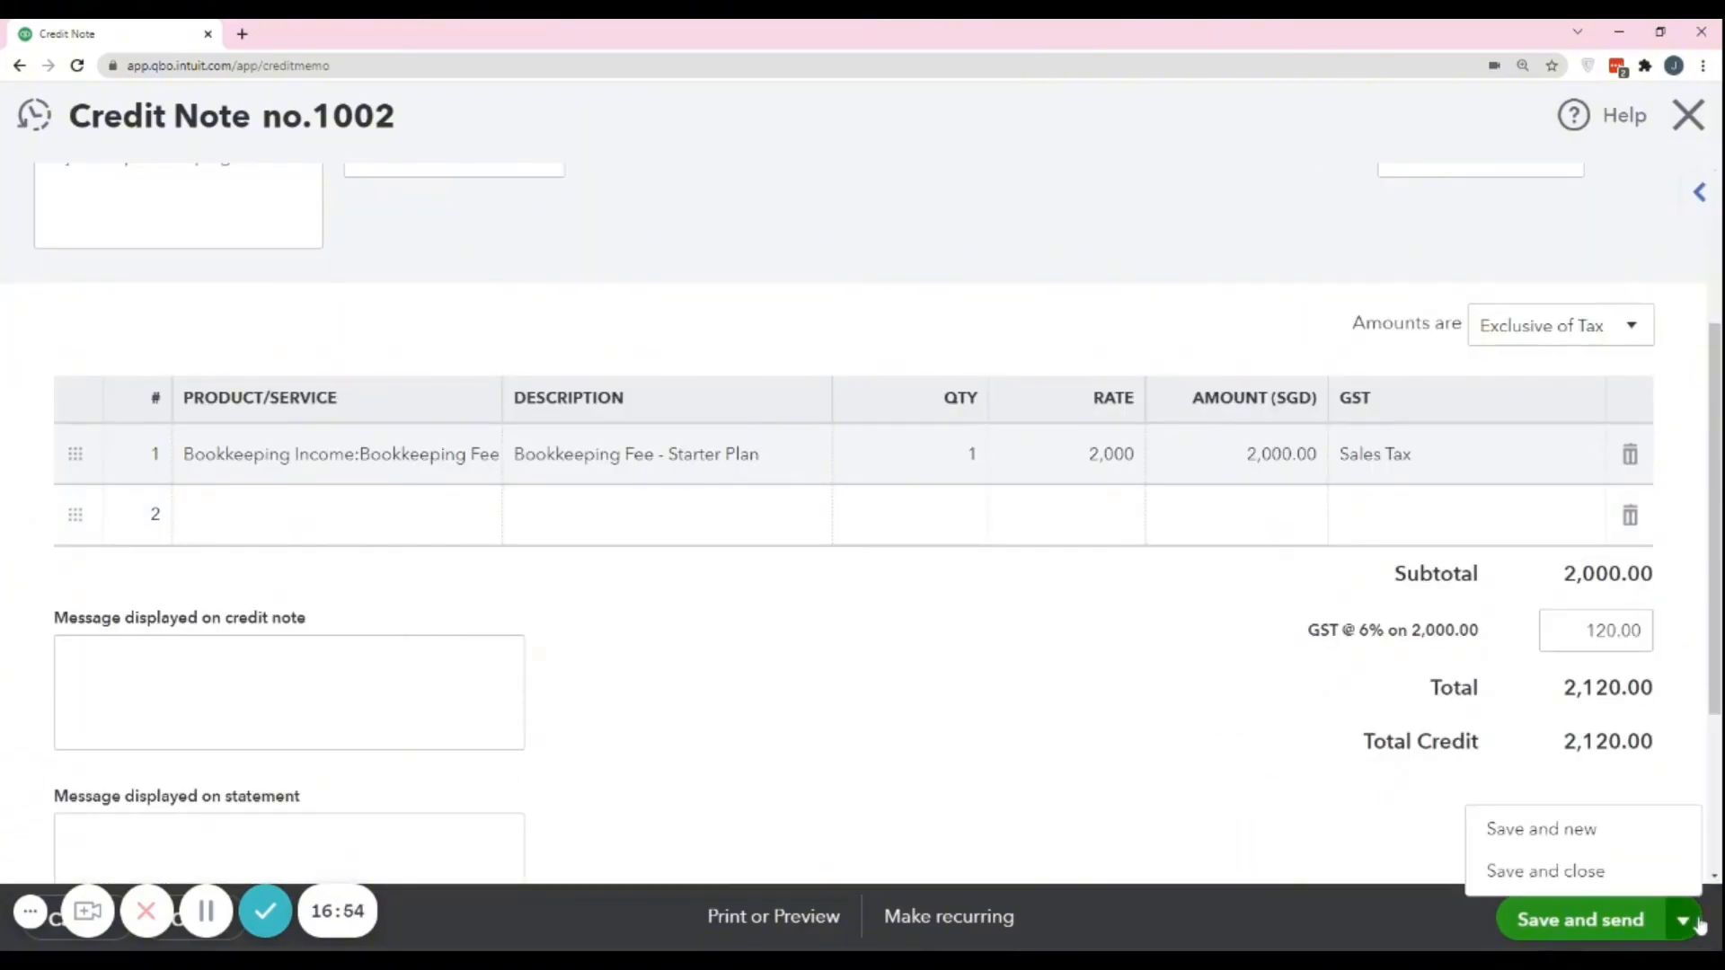
click(1568, 872)
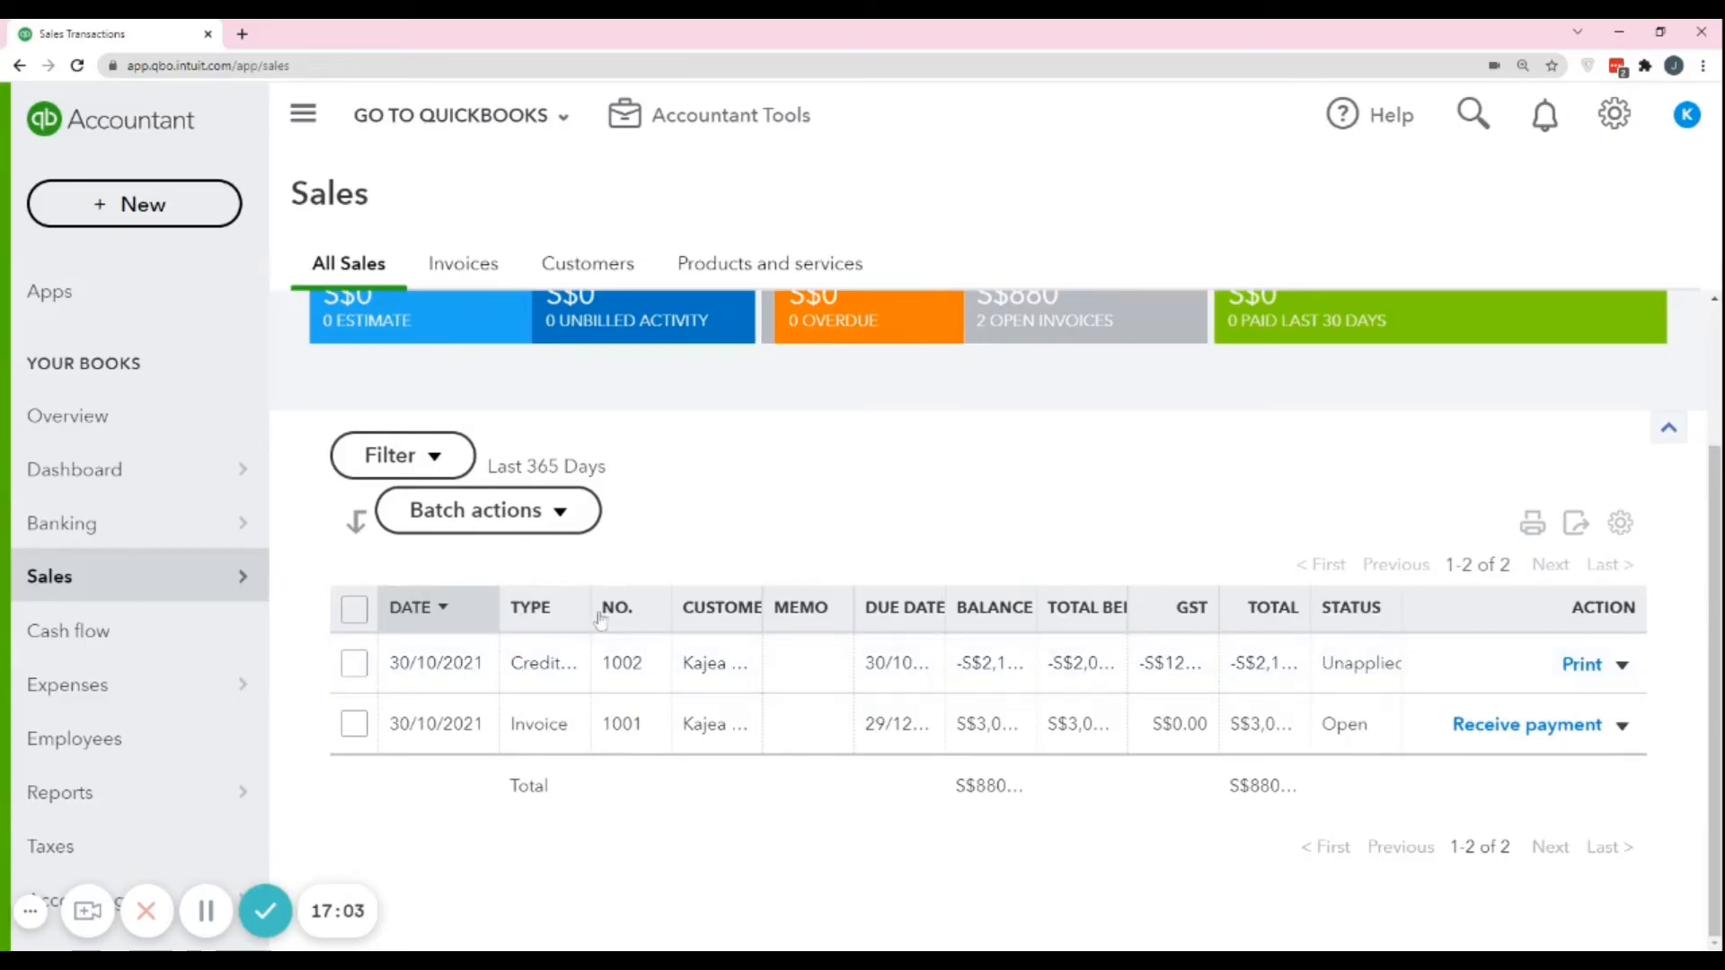
Widen the Type column of the sales transactions list and expand the full set of column display options.
drag(590, 608, 714, 607)
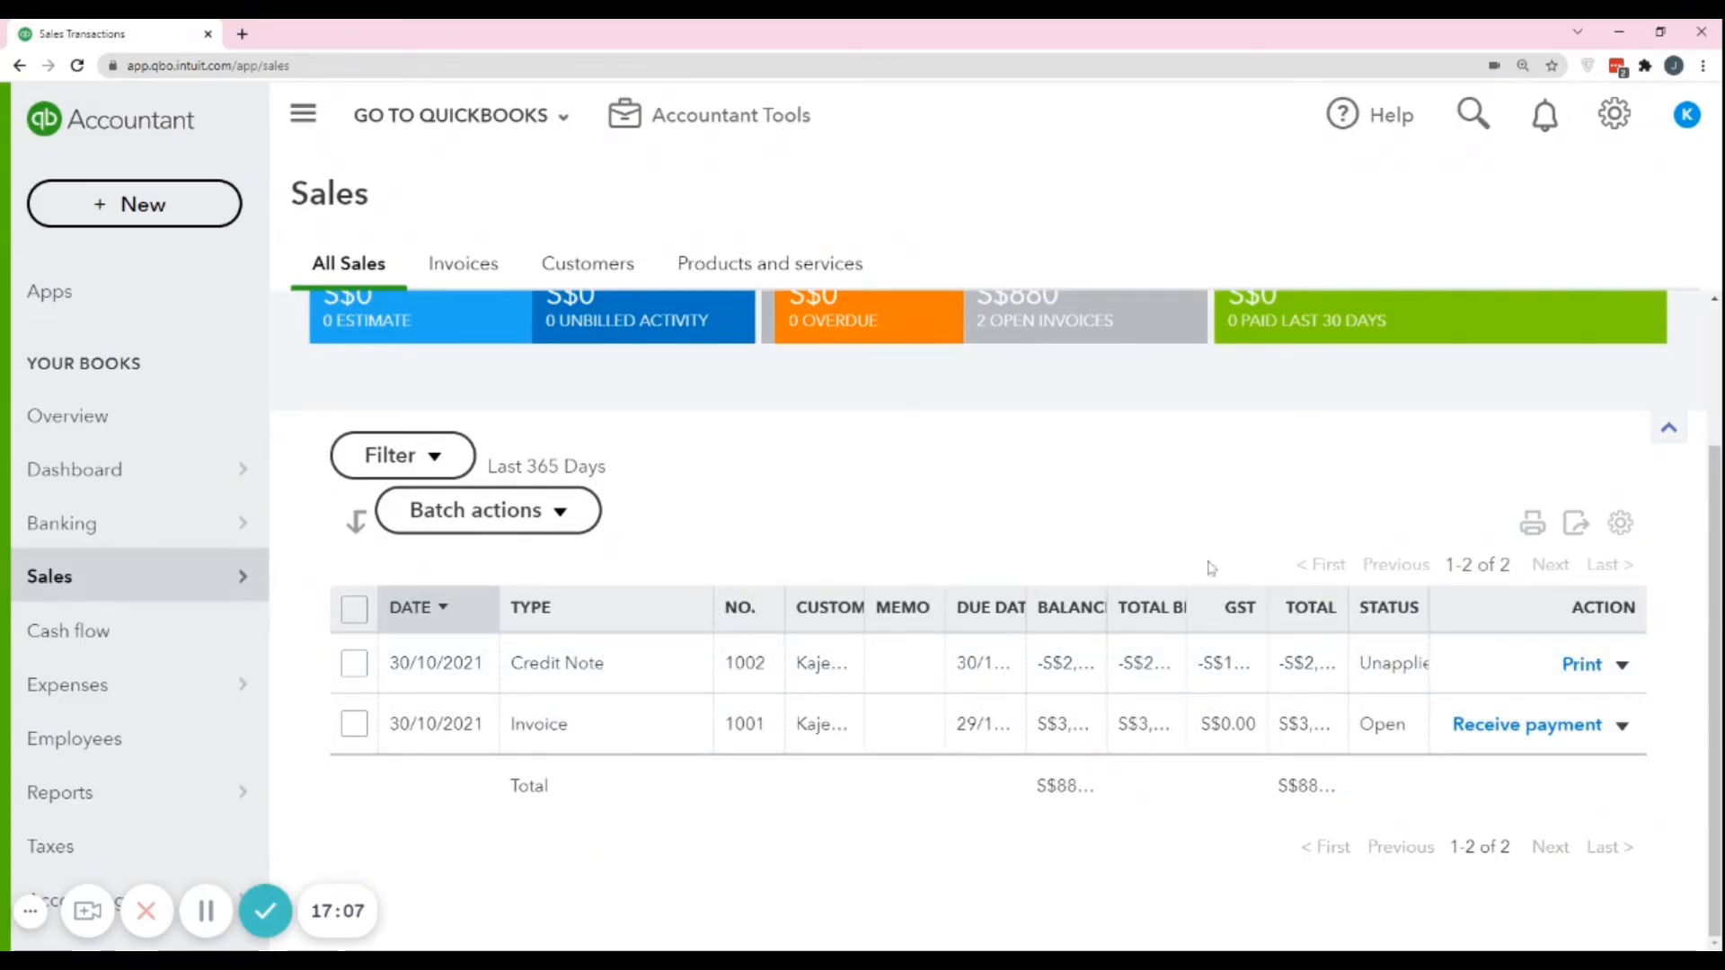
click(1620, 522)
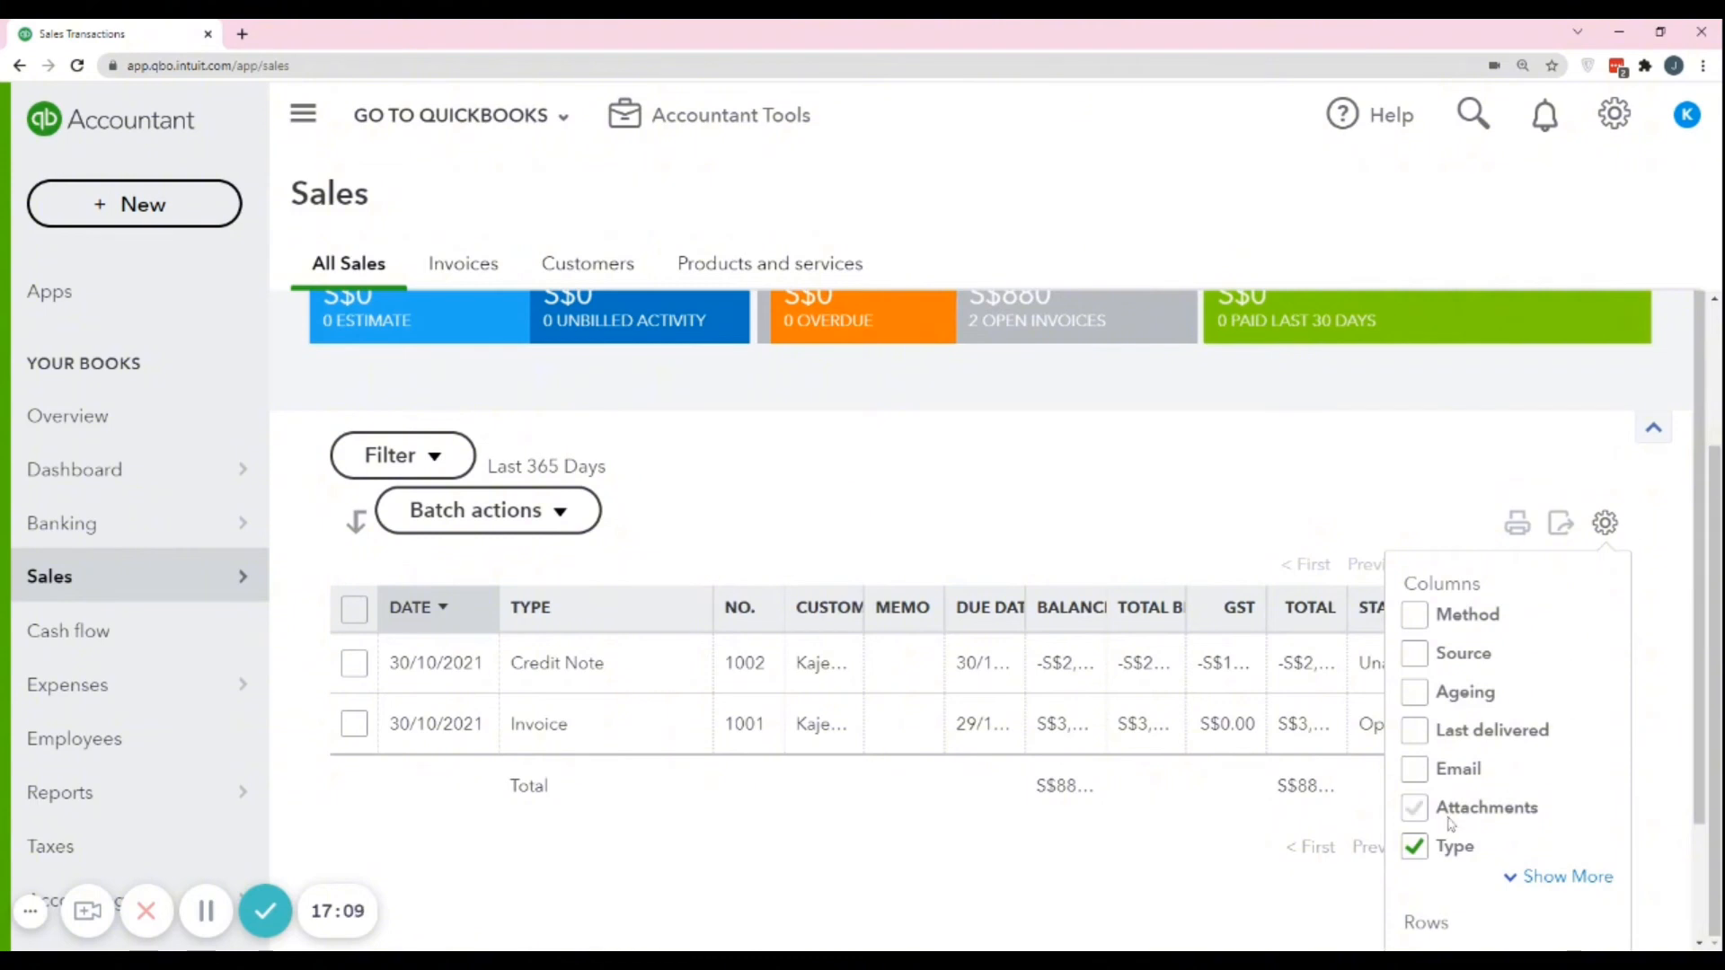
scroll(1450, 824, down, 2)
click(1563, 739)
scroll(1578, 633, down, 4)
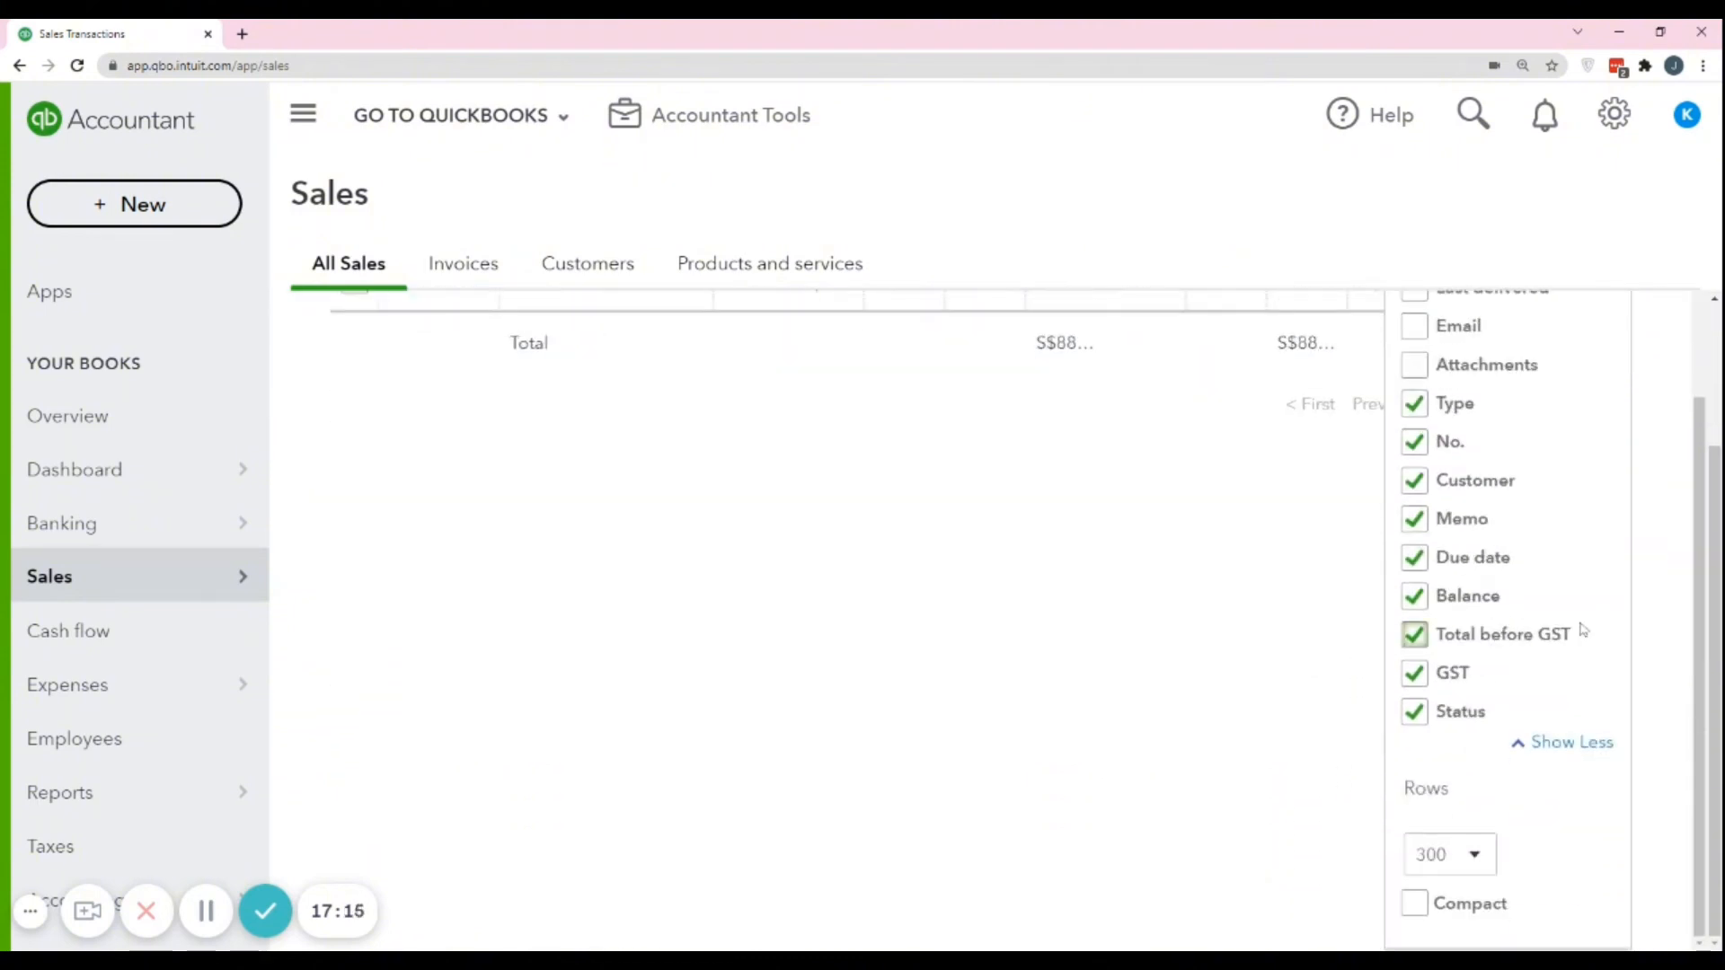
scroll(1583, 629, up, 1)
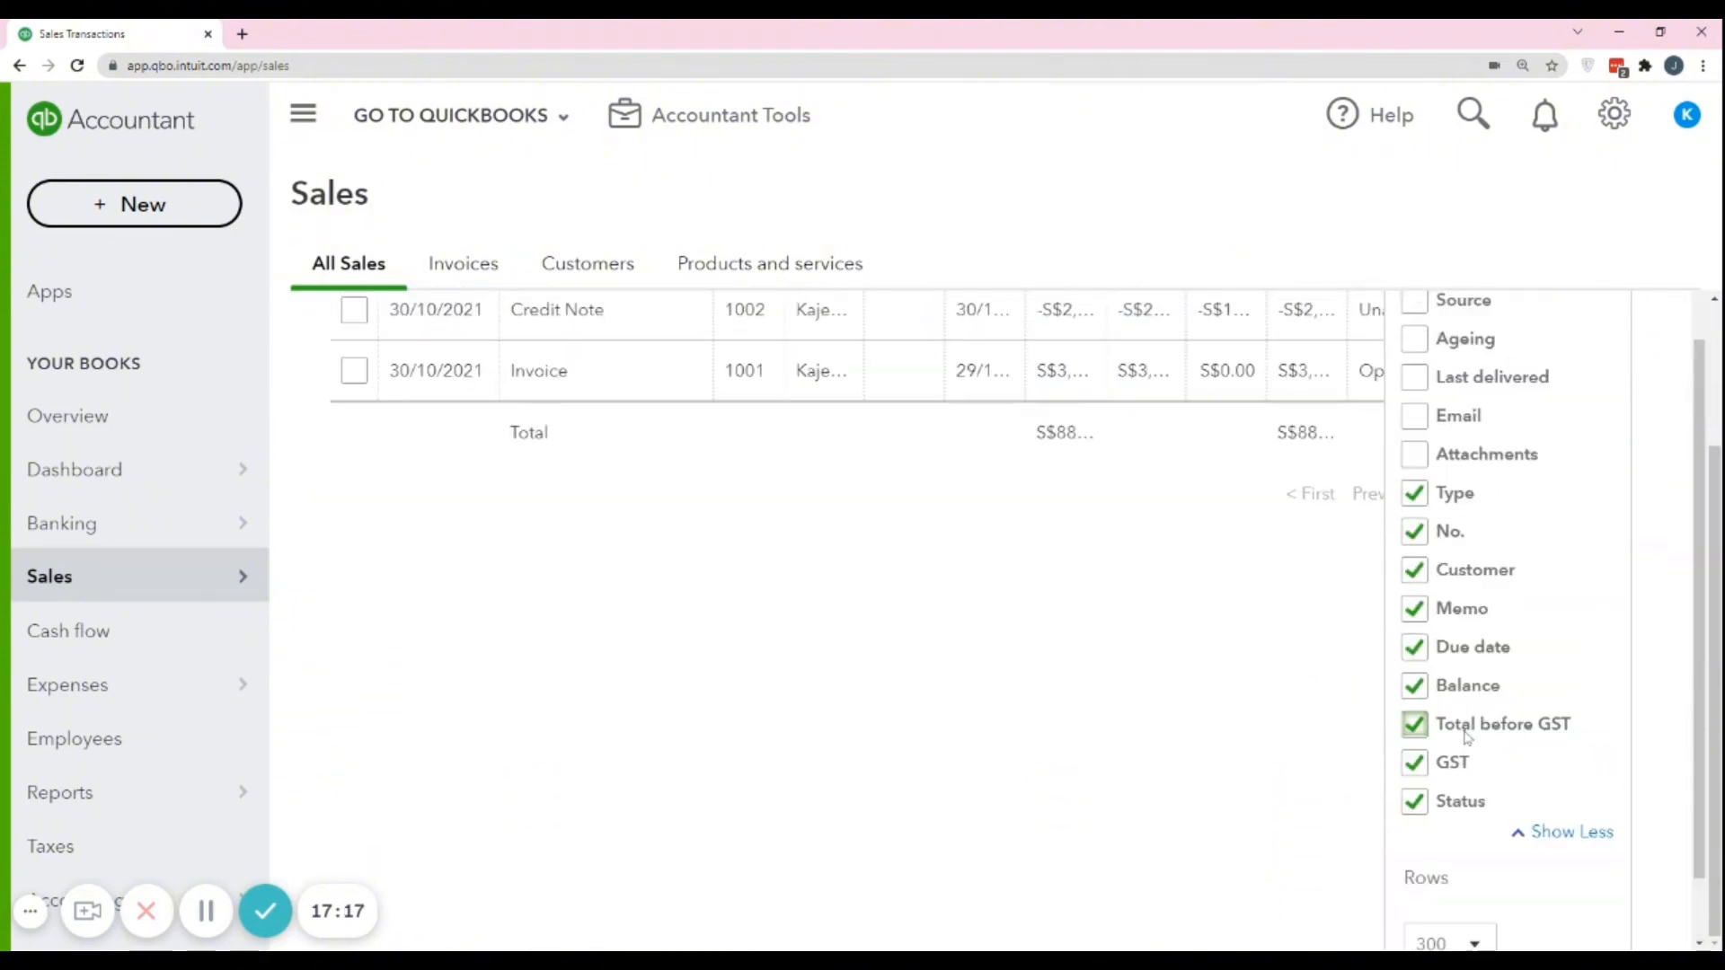
Hide the Total before GST, Memo and GST columns, keep Due date shown, and close the column settings.
click(1414, 726)
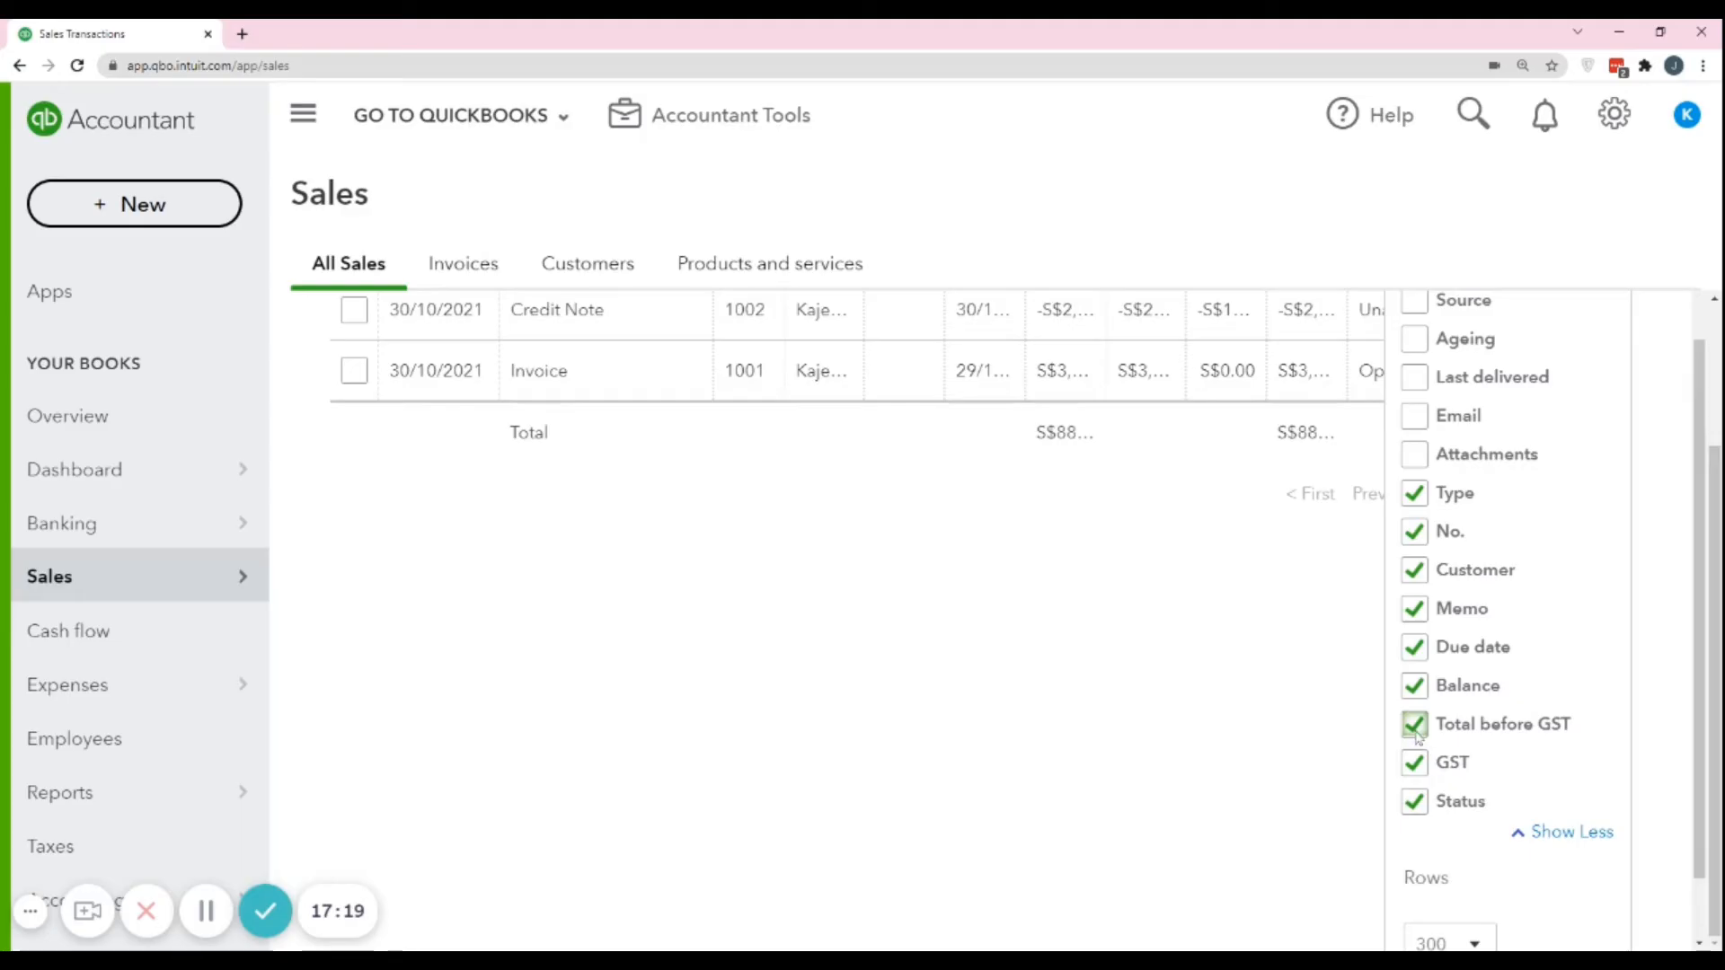
click(1416, 611)
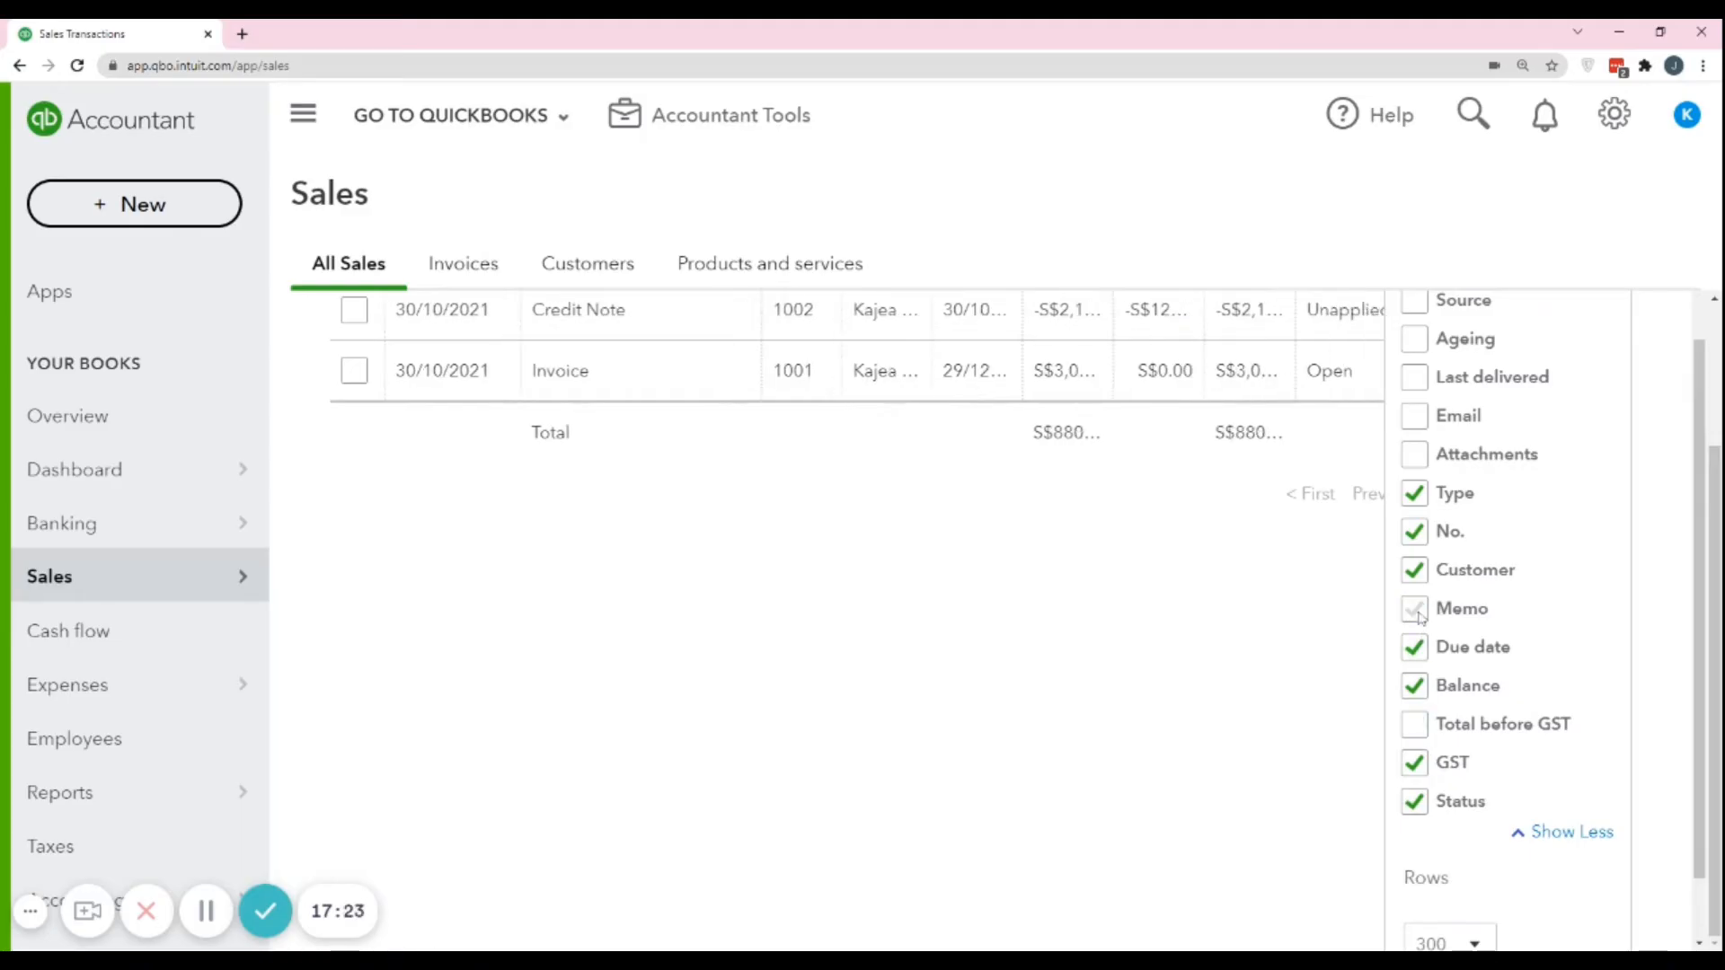
scroll(1418, 579, up, 1)
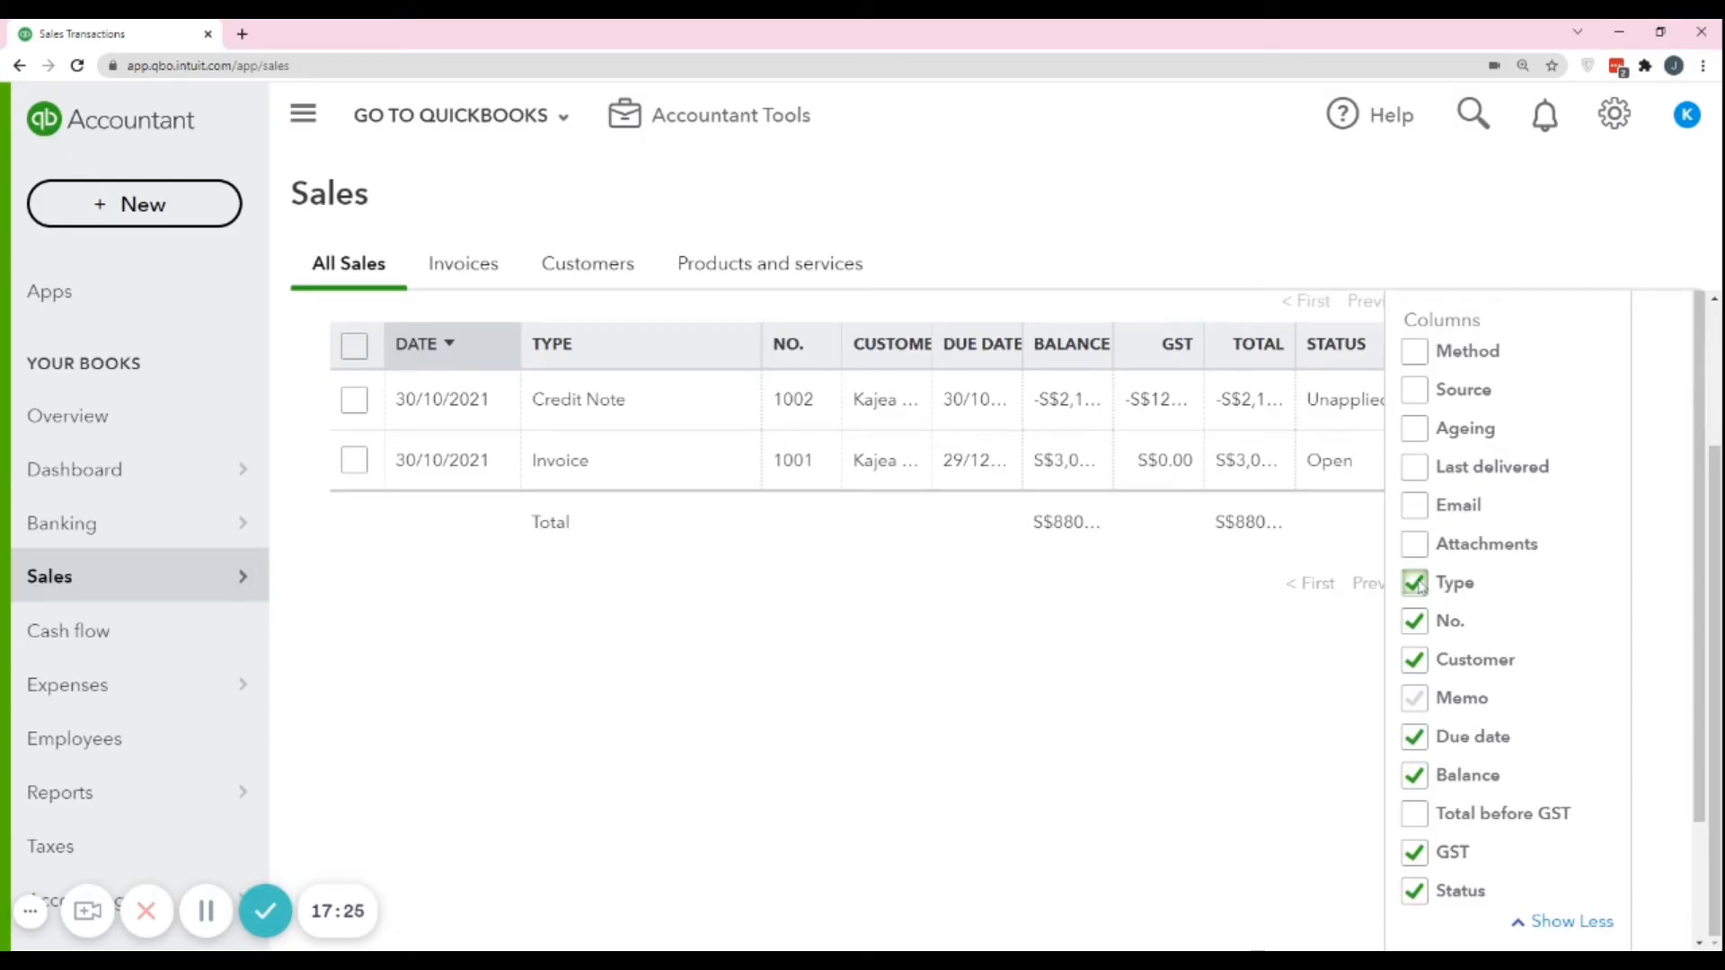
scroll(1418, 586, down, 1)
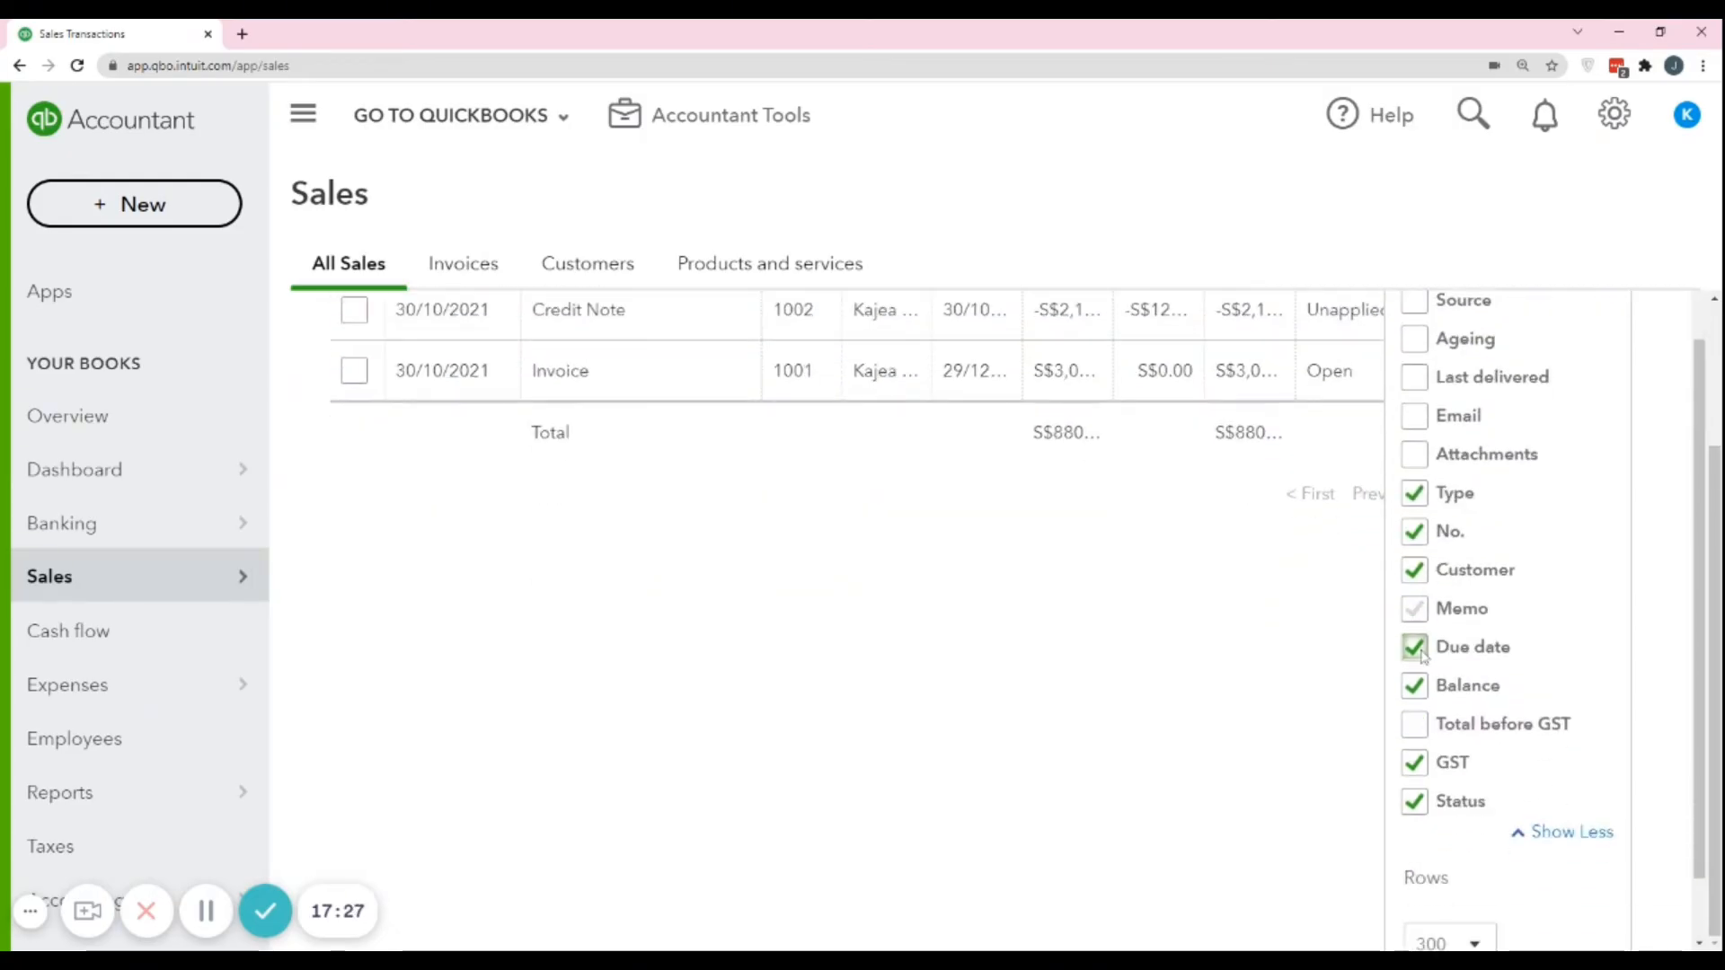
click(1416, 648)
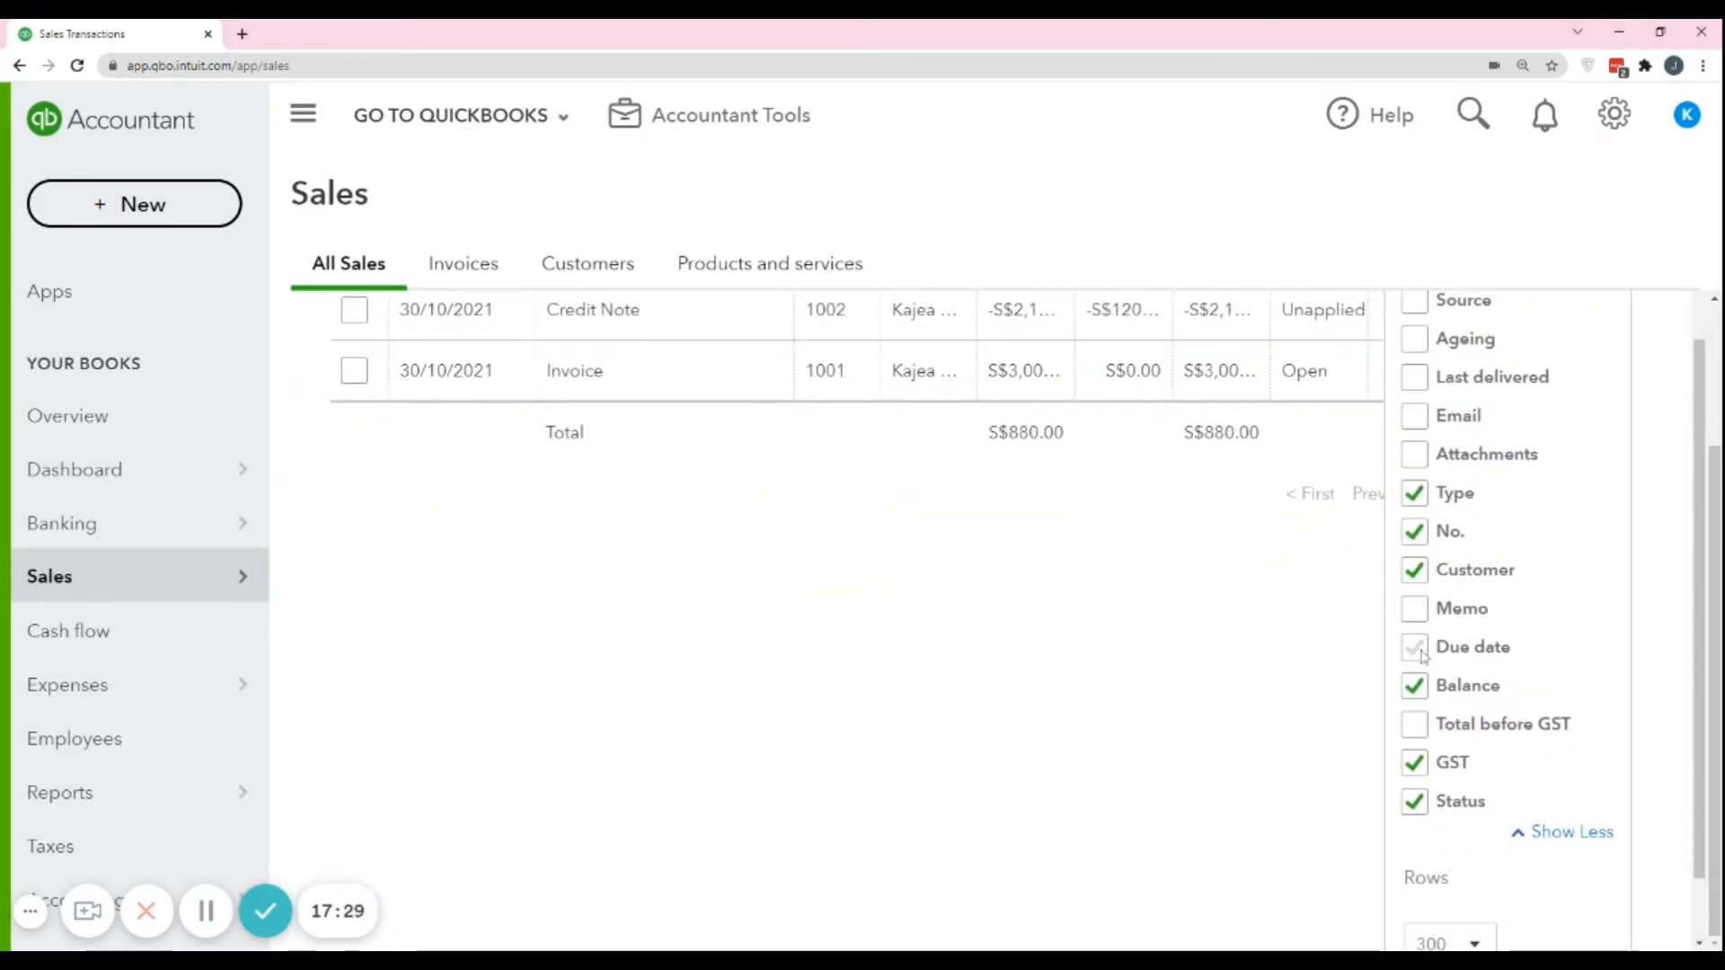
click(1419, 650)
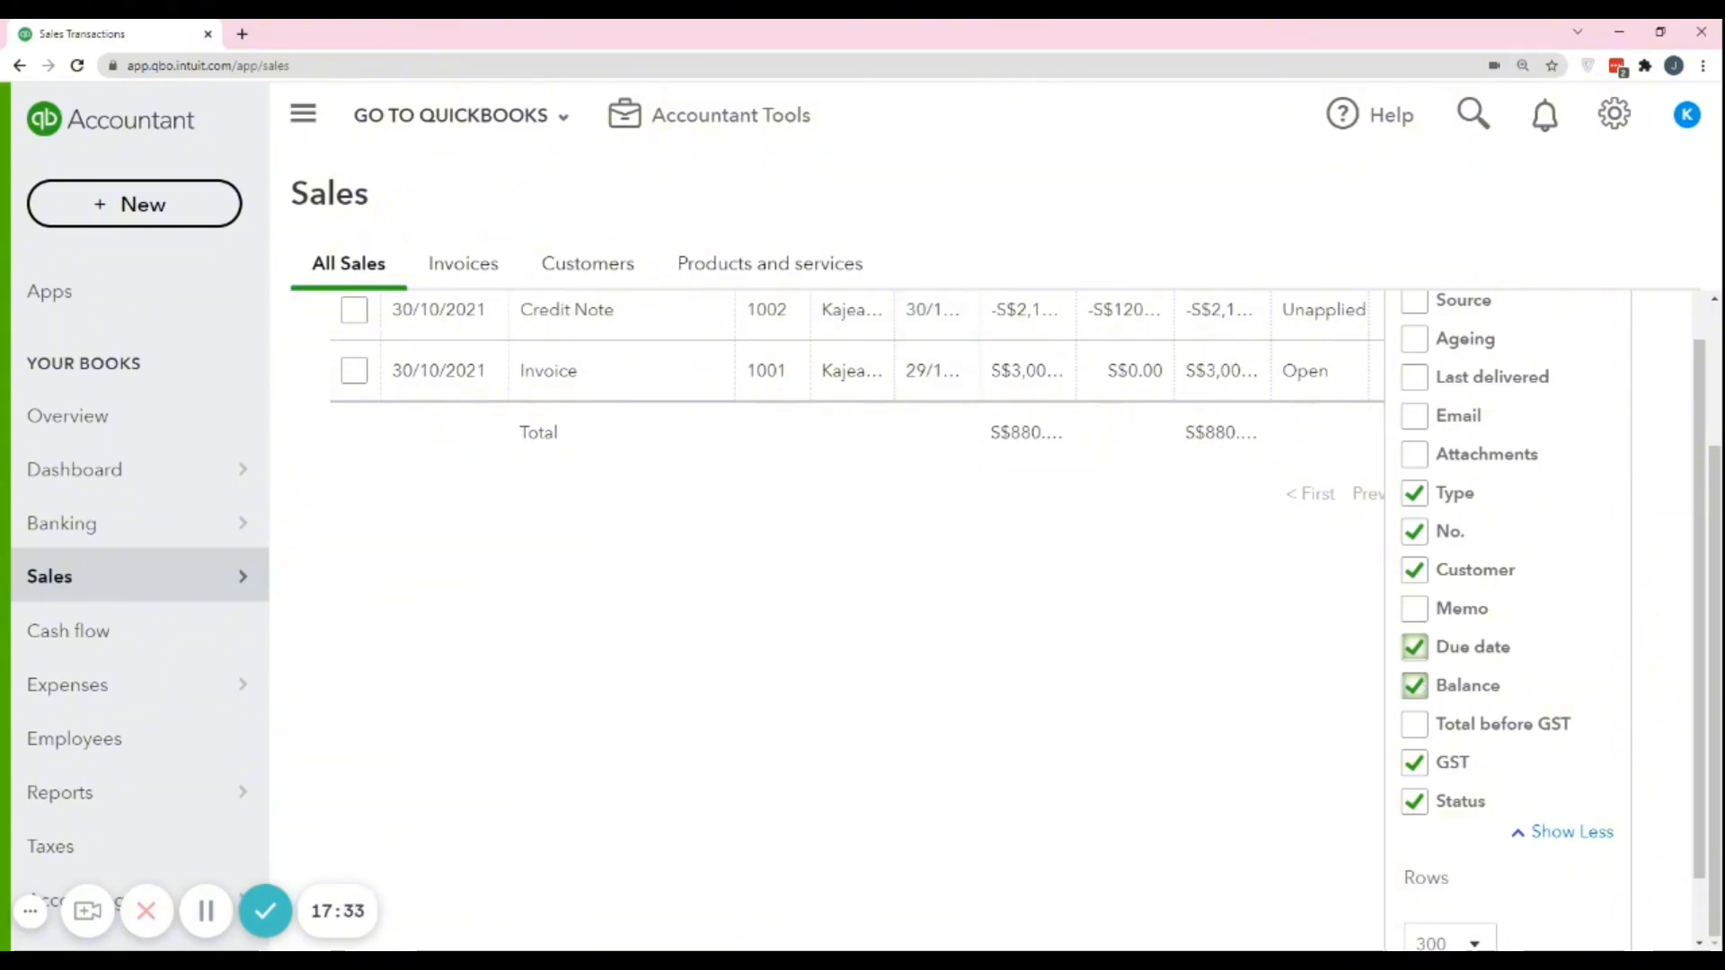
click(1414, 762)
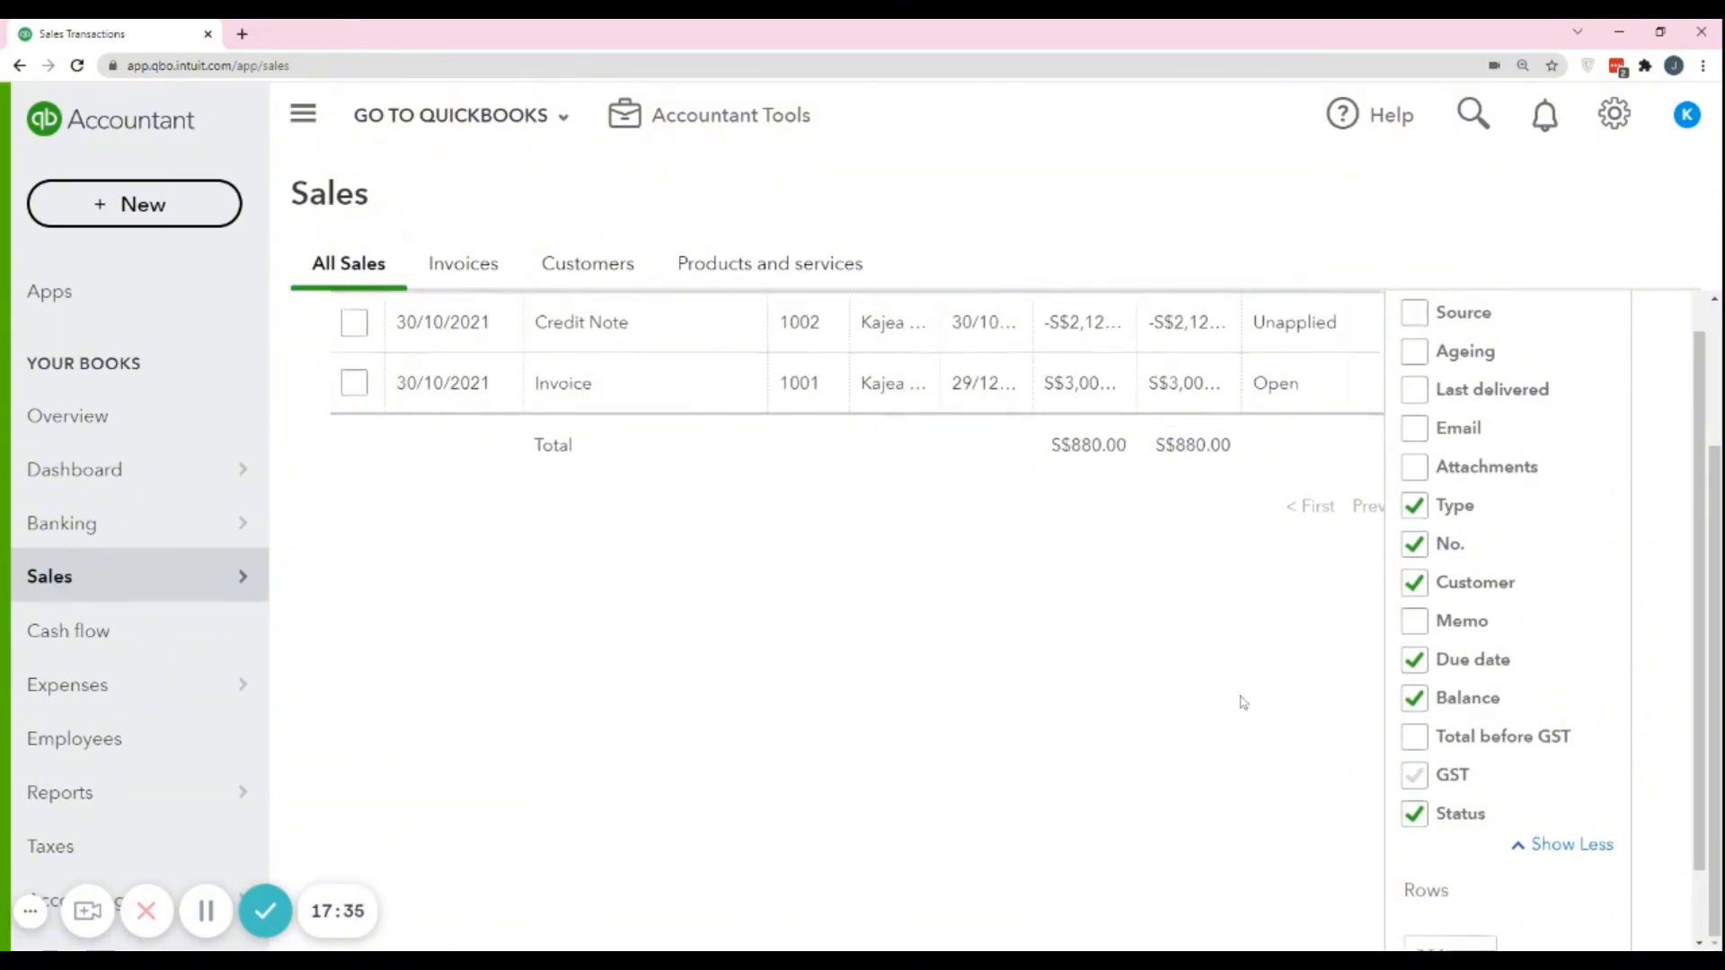
scroll(1242, 702, up, 3)
click(1605, 438)
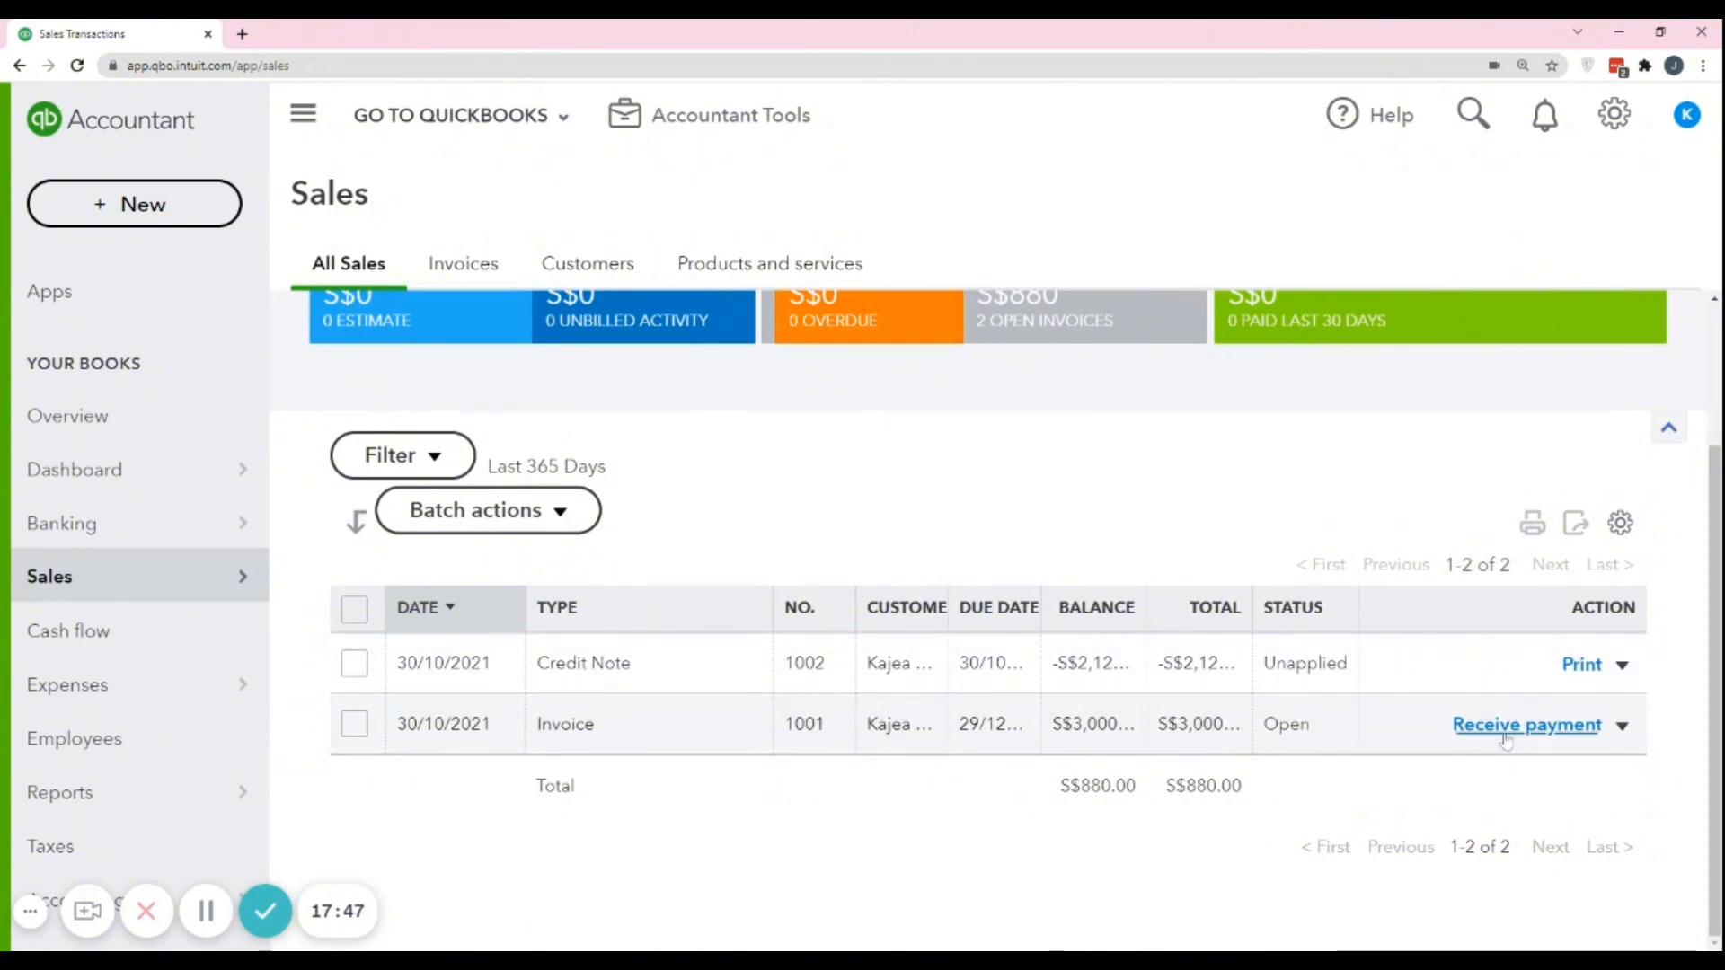
Start receiving payment for the open invoice and look through the available payment methods without choosing one.
click(1535, 729)
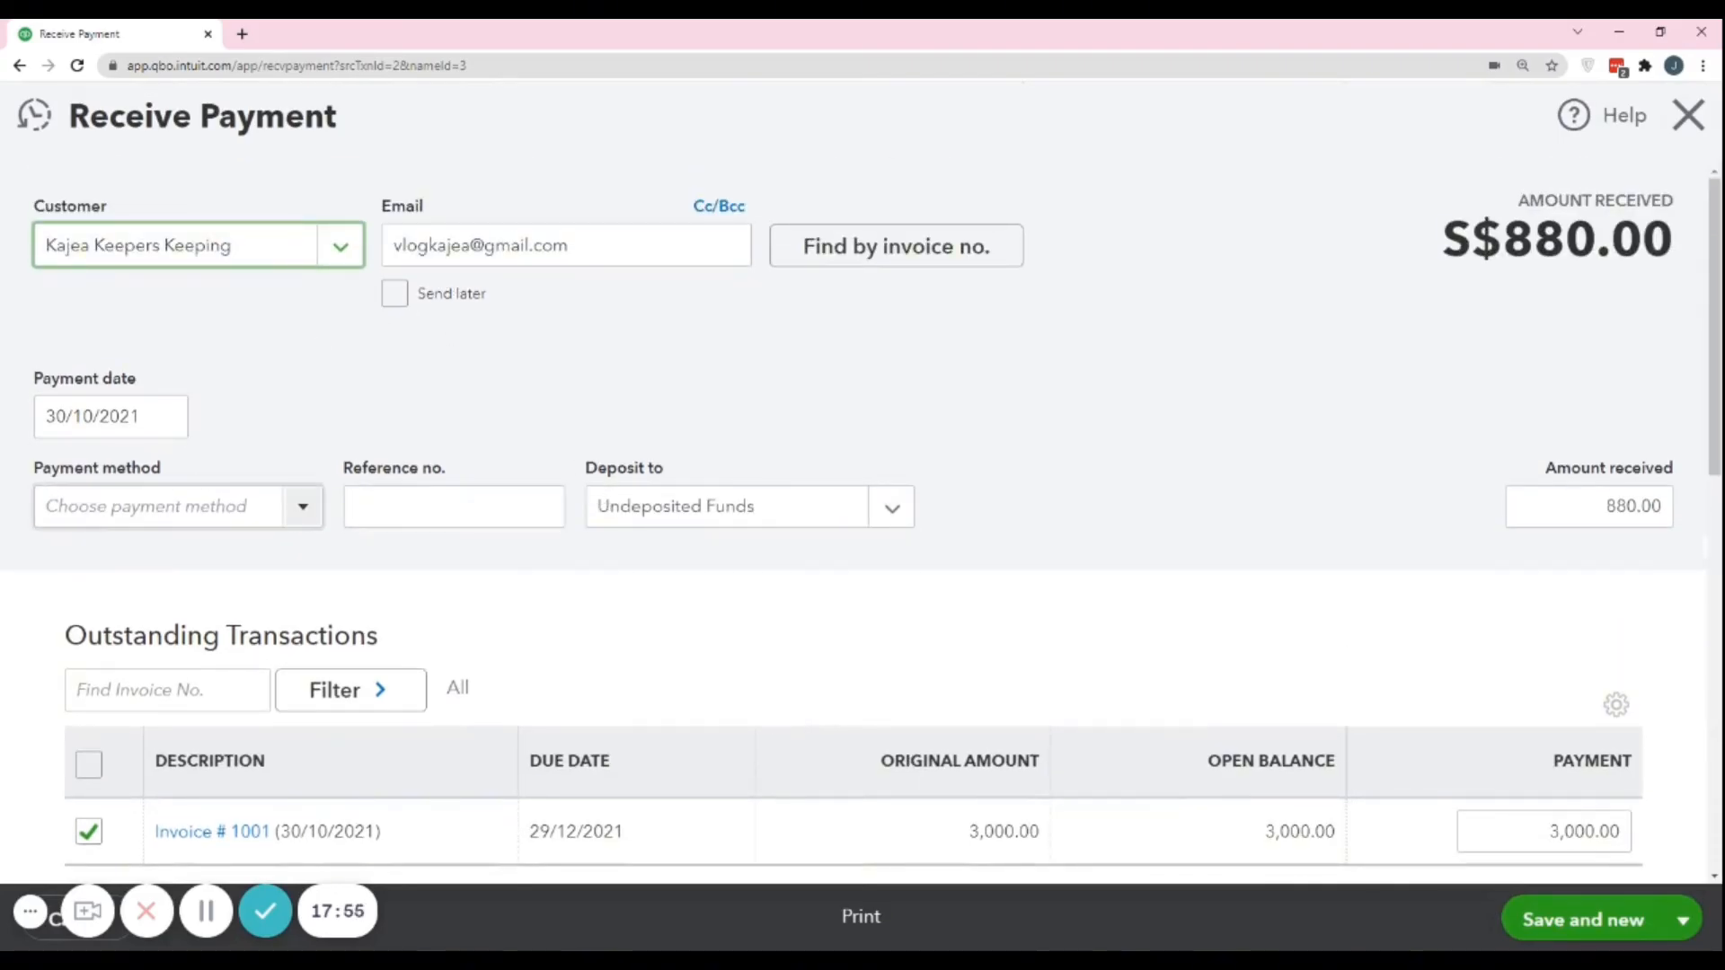
click(290, 507)
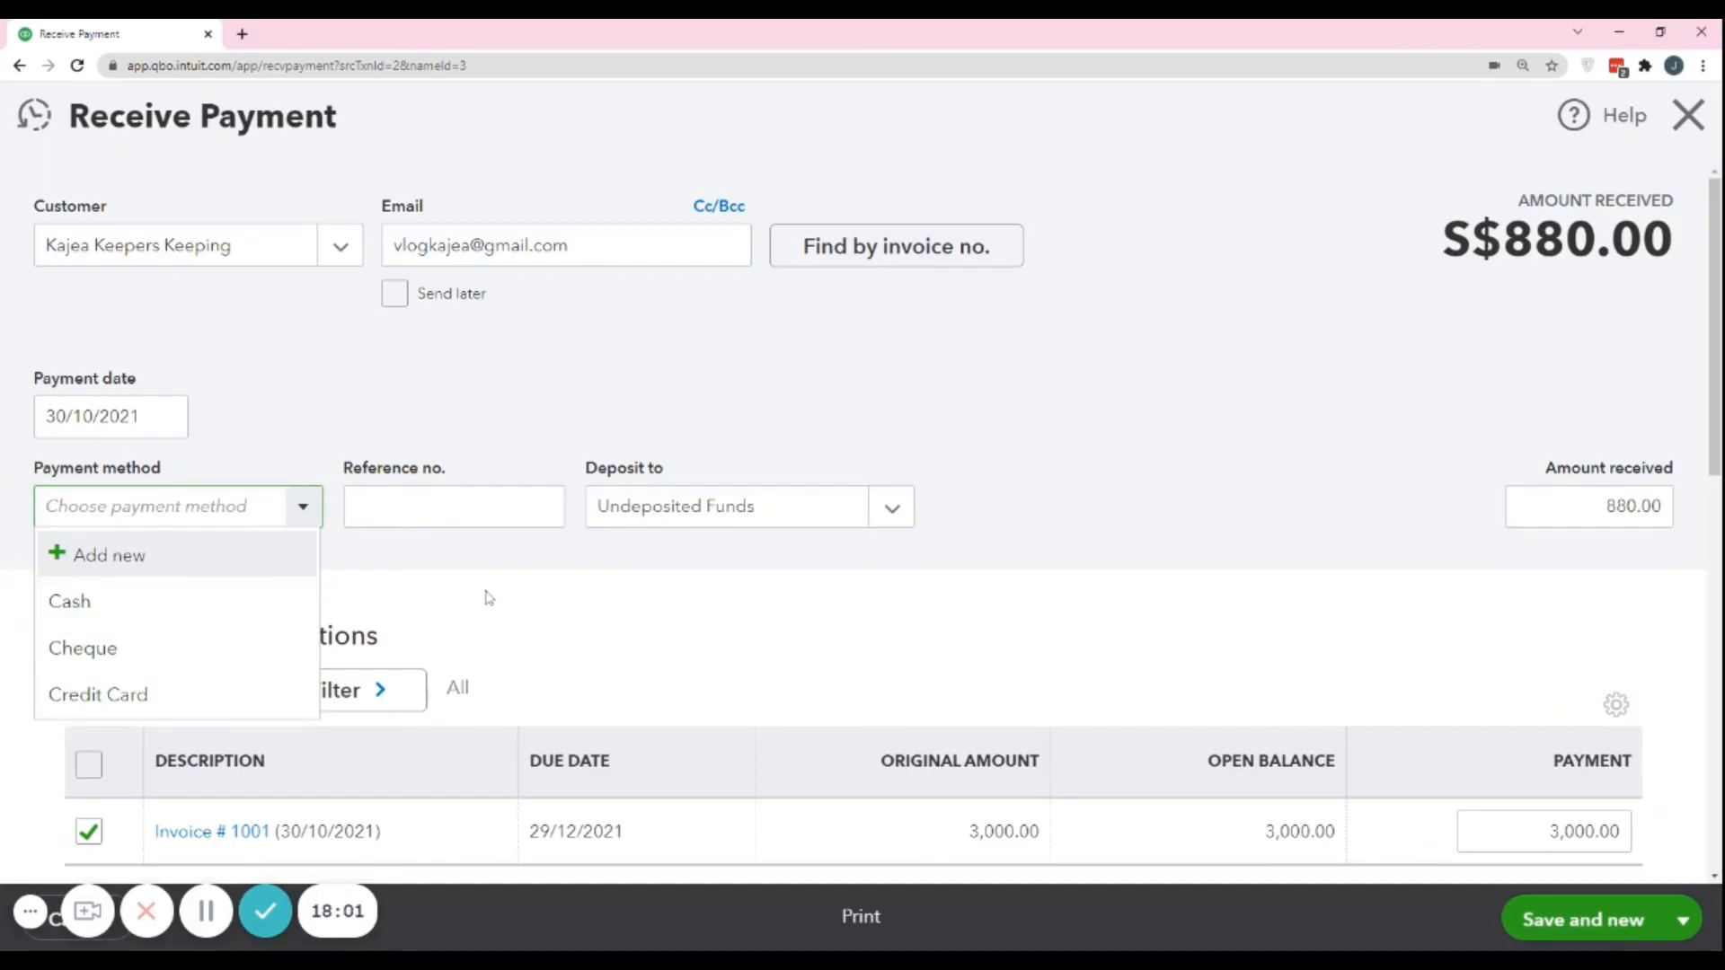
click(539, 568)
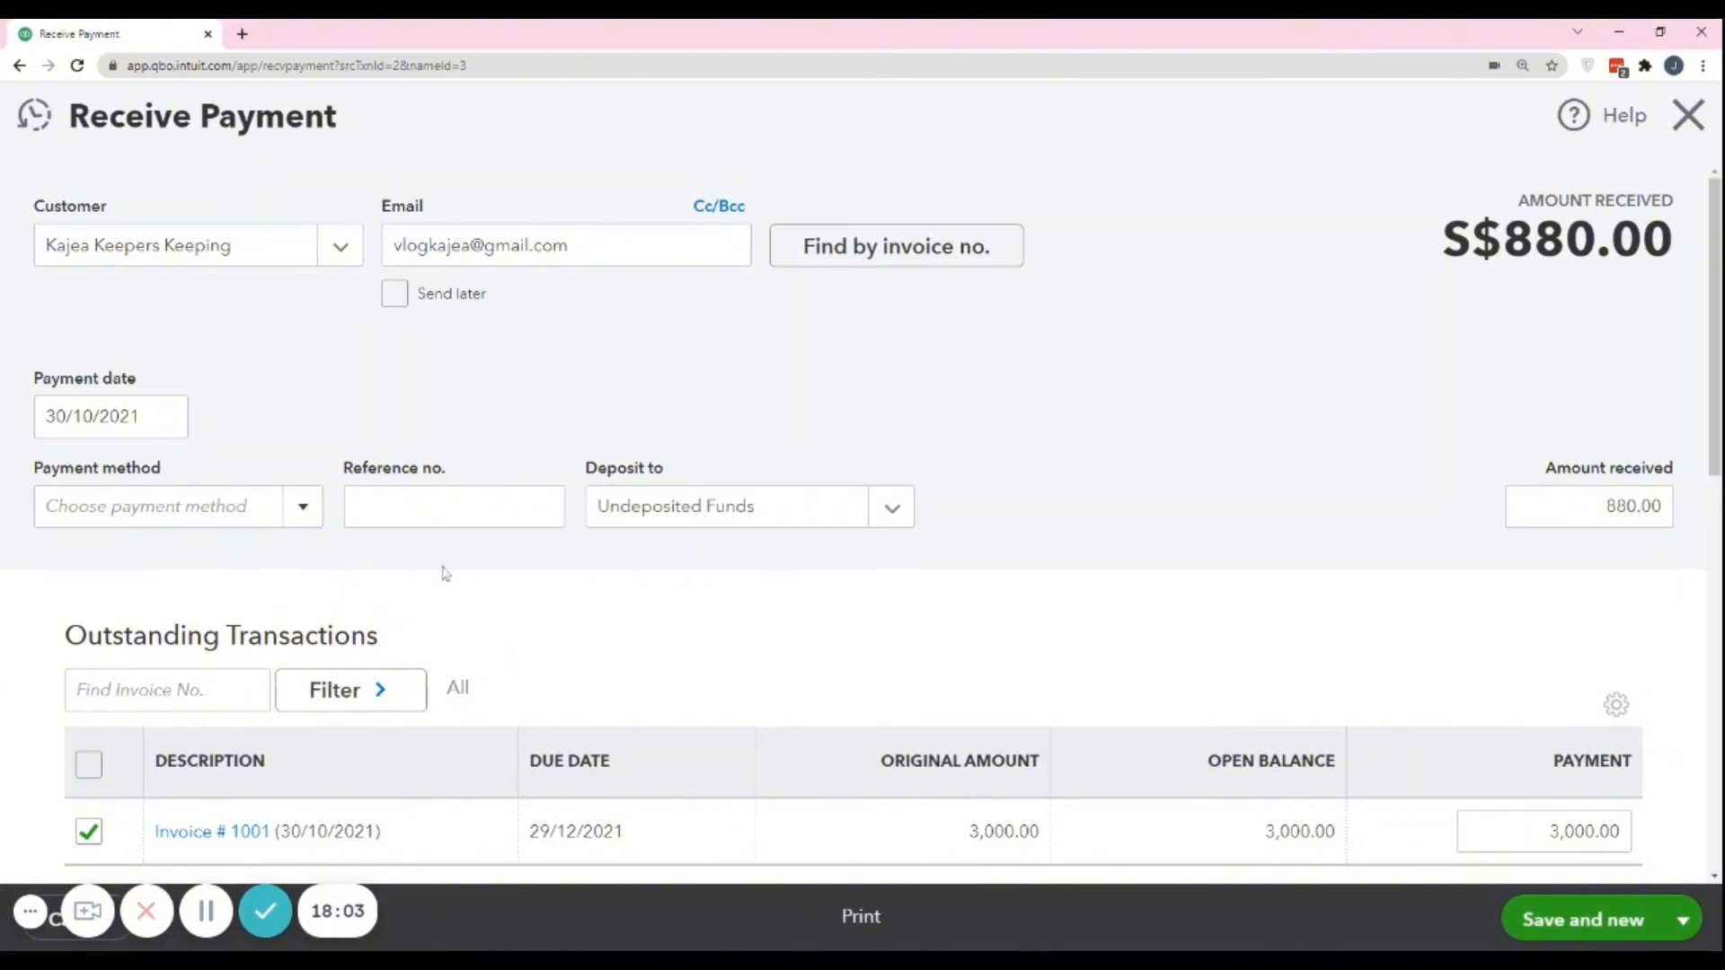
click(290, 521)
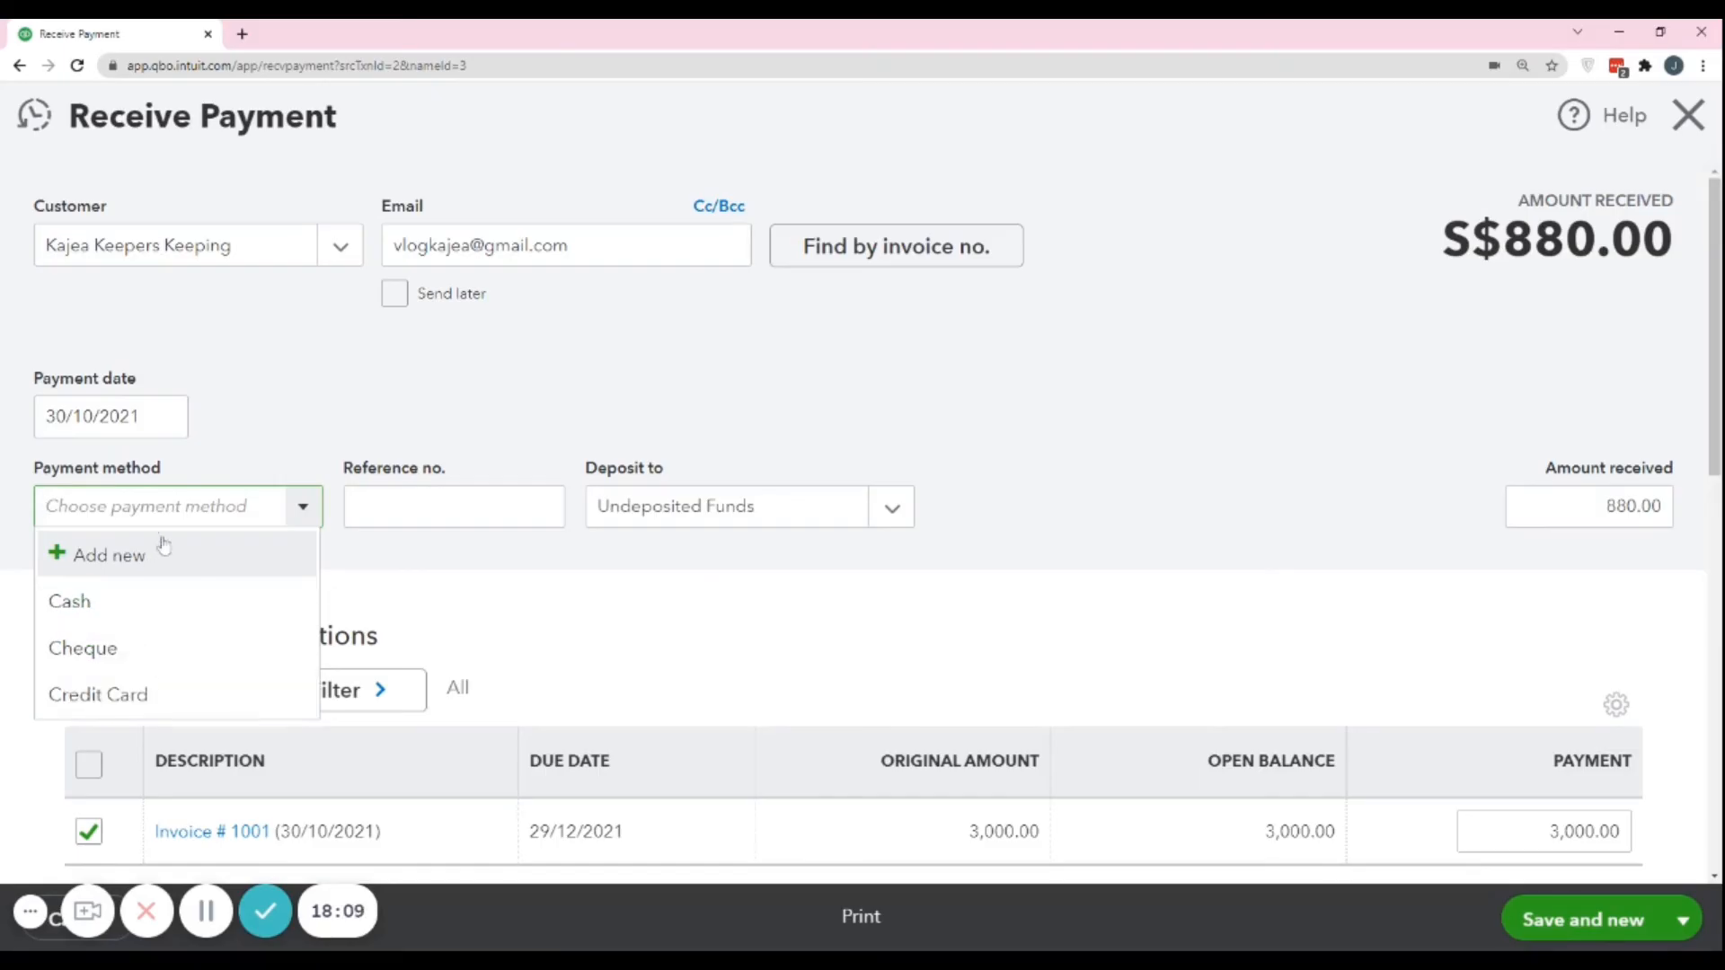
click(433, 562)
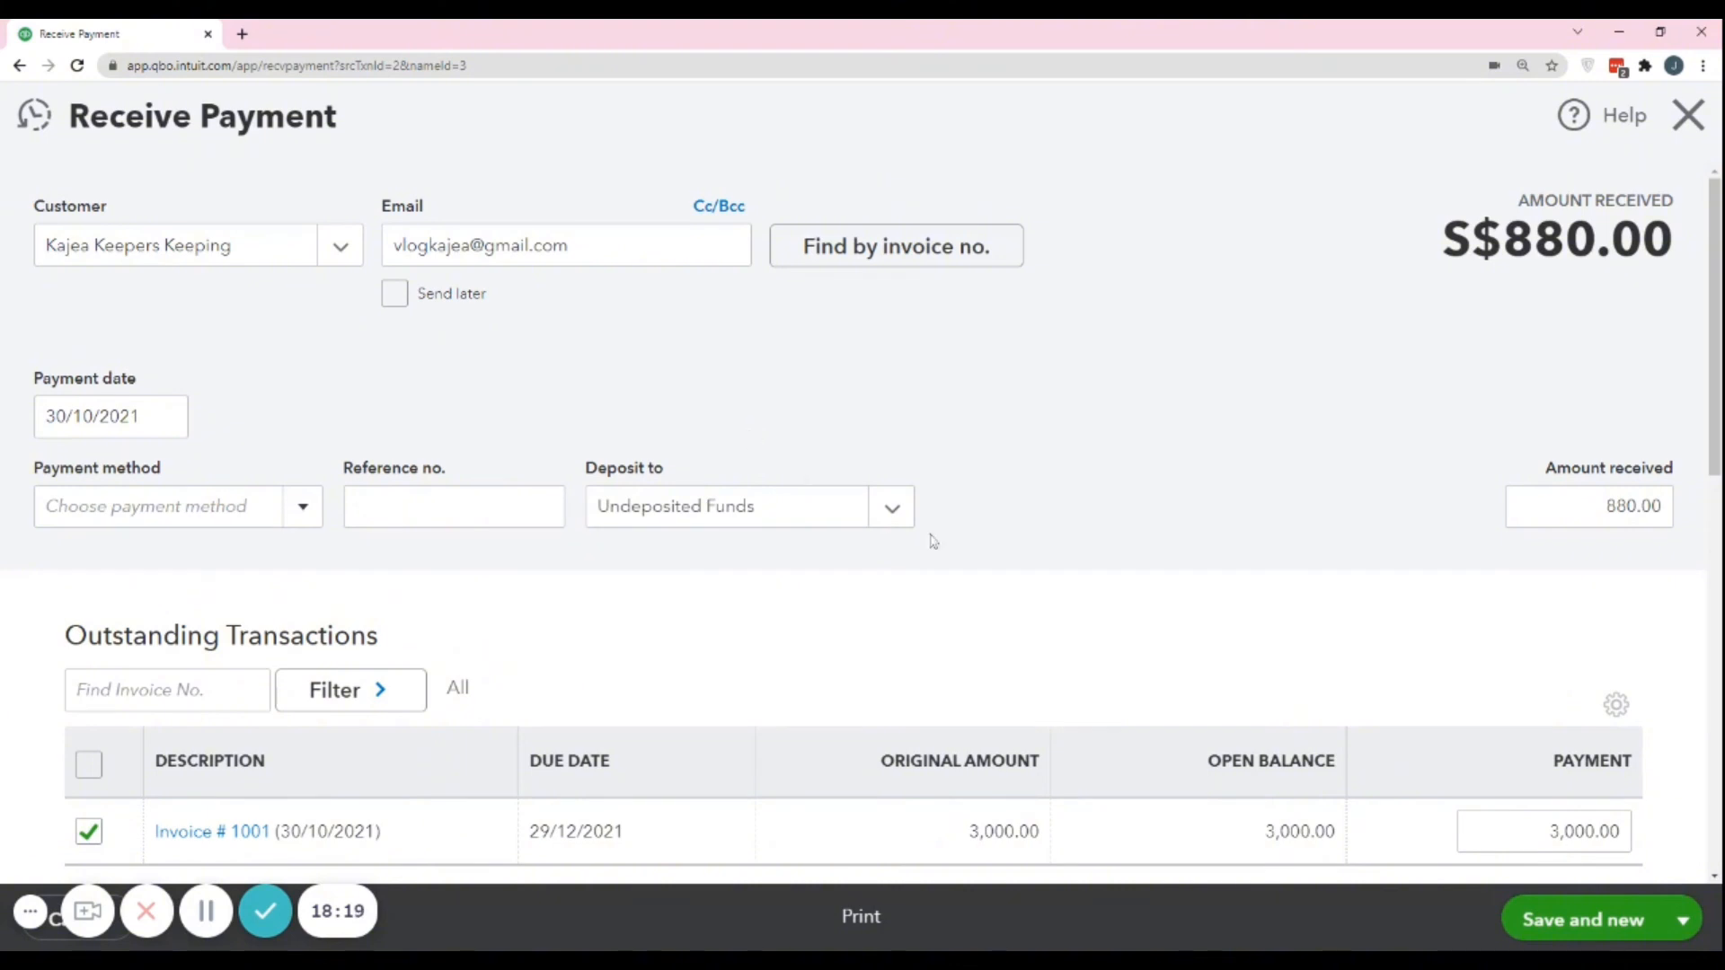
Create a Savings account of type Cash and cash equivalents, detail type Savings, as the account the payment is deposited to.
click(886, 511)
scroll(890, 563, down, 1)
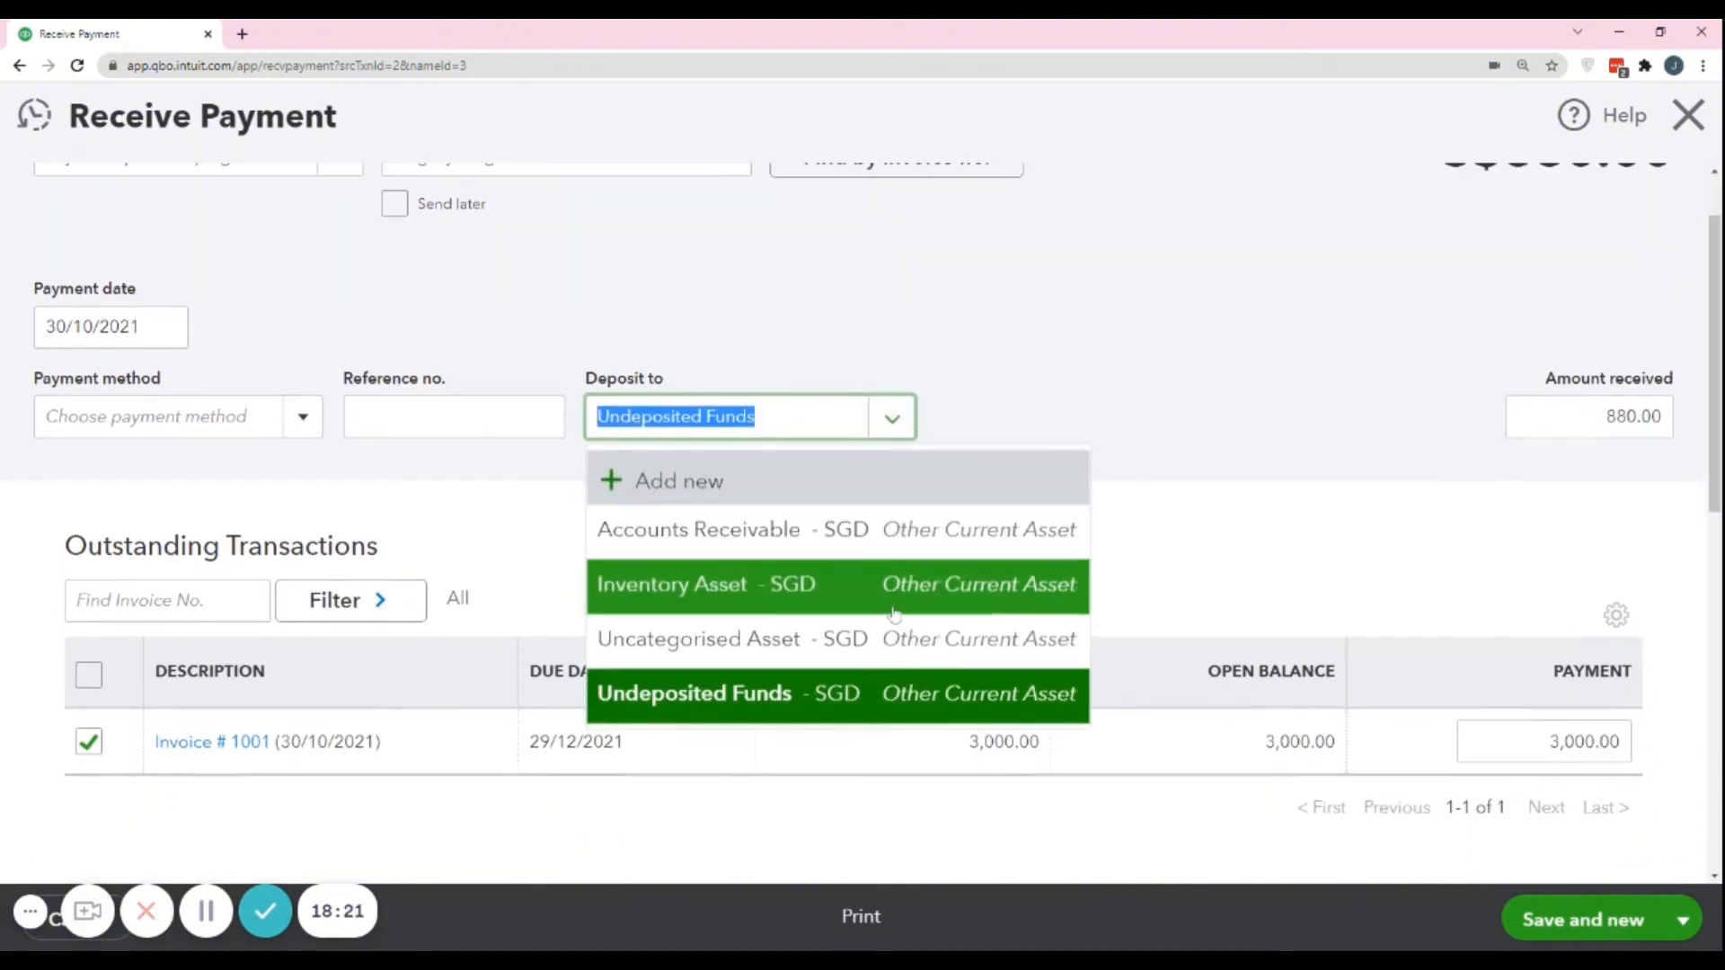
click(667, 484)
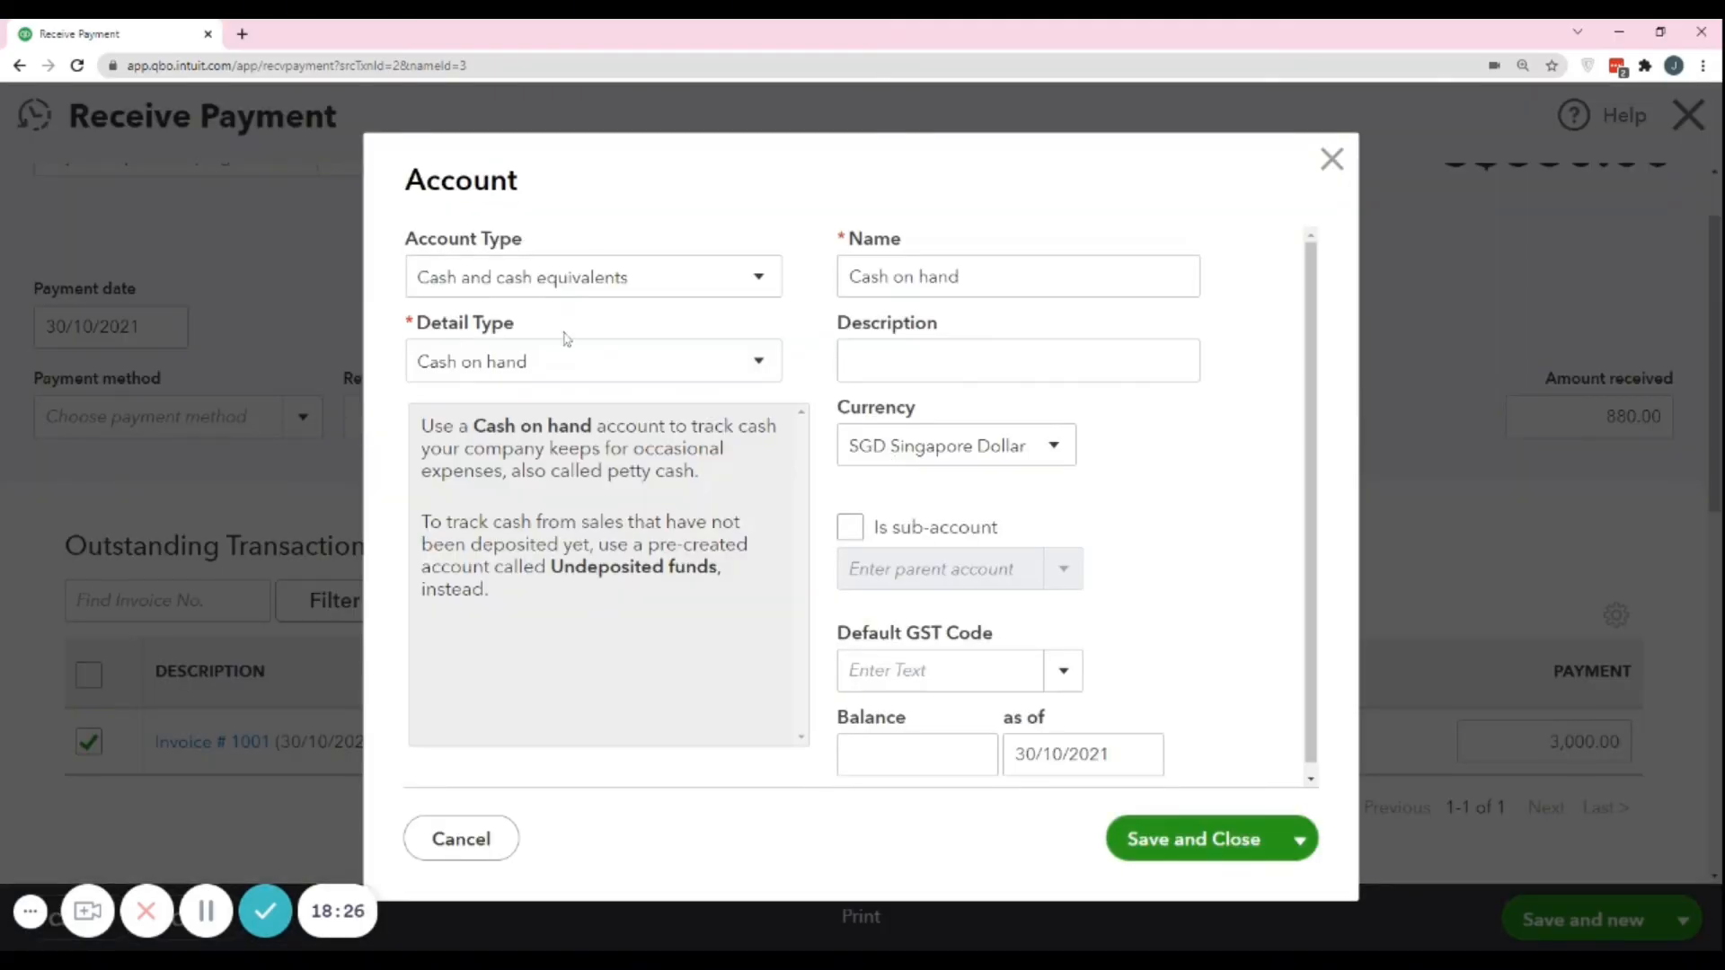
click(551, 280)
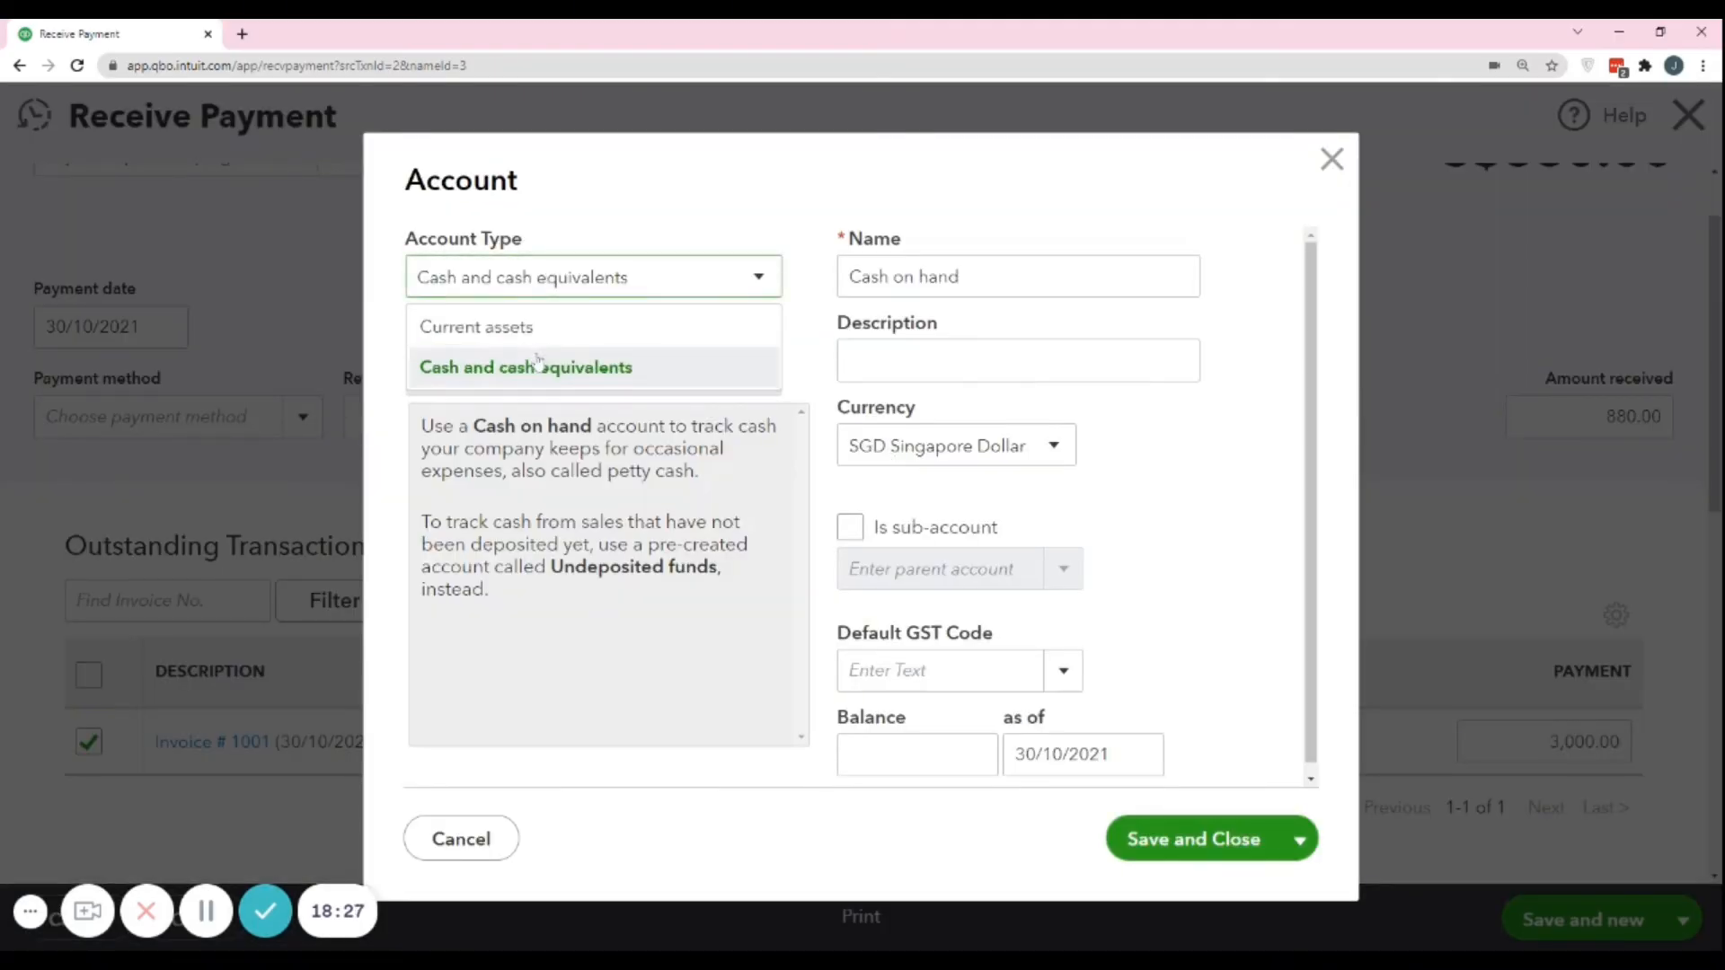
click(555, 282)
click(555, 286)
click(556, 288)
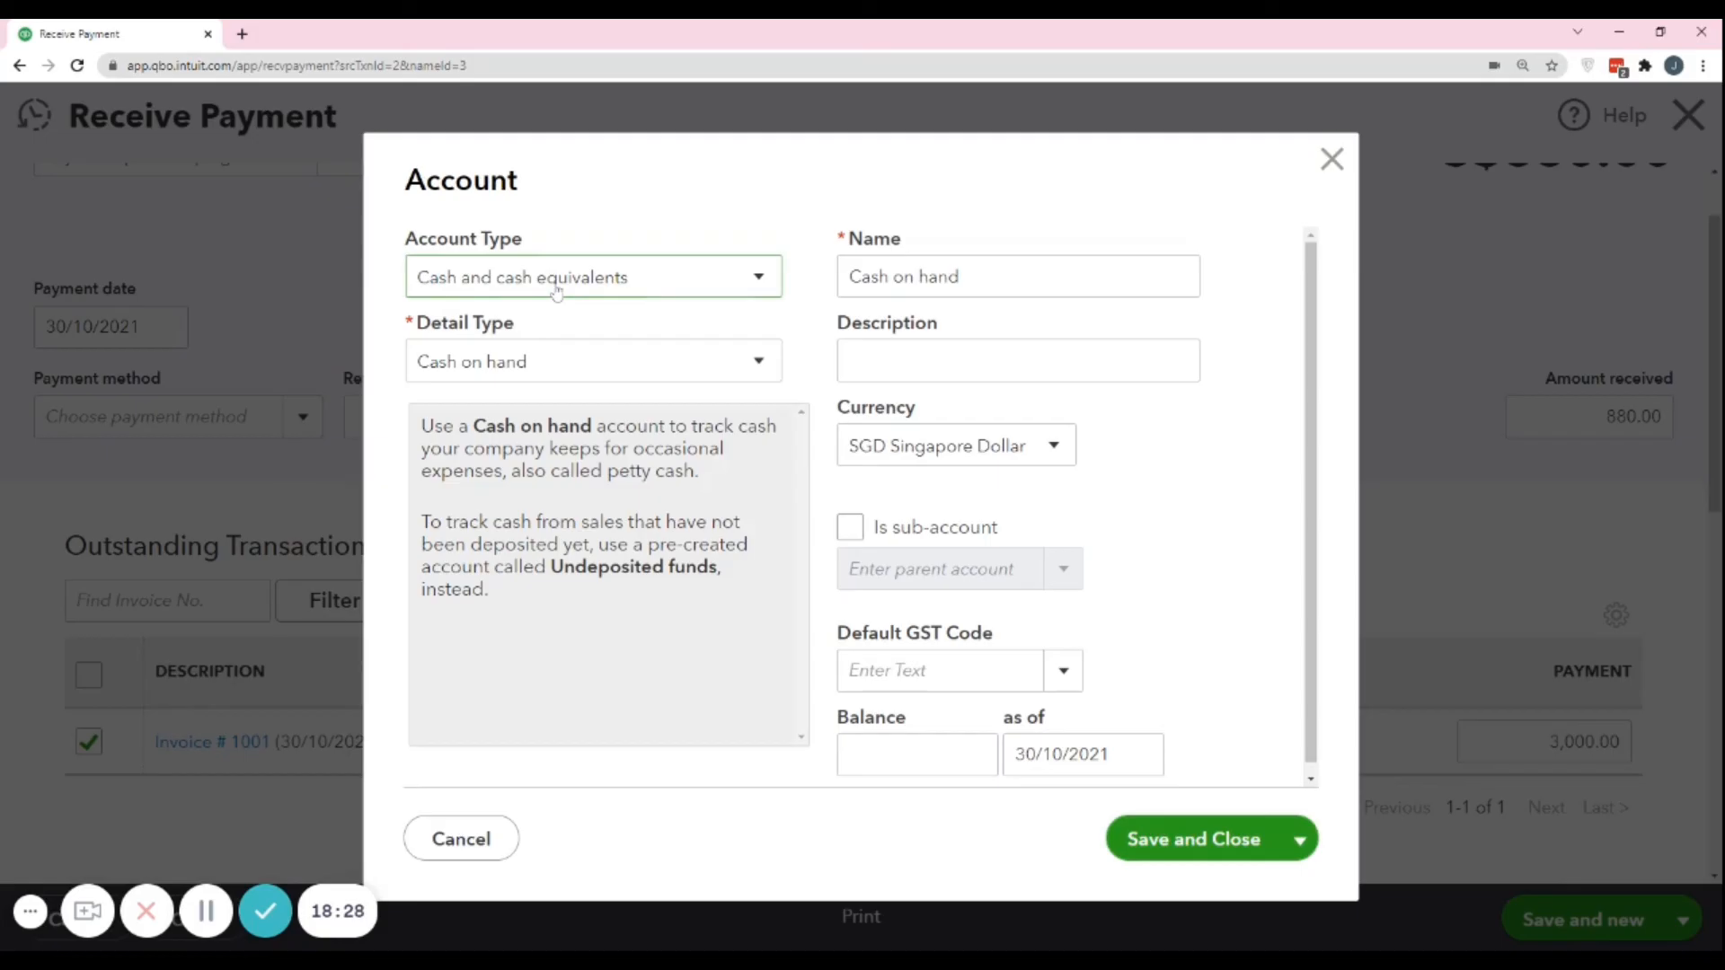
click(517, 361)
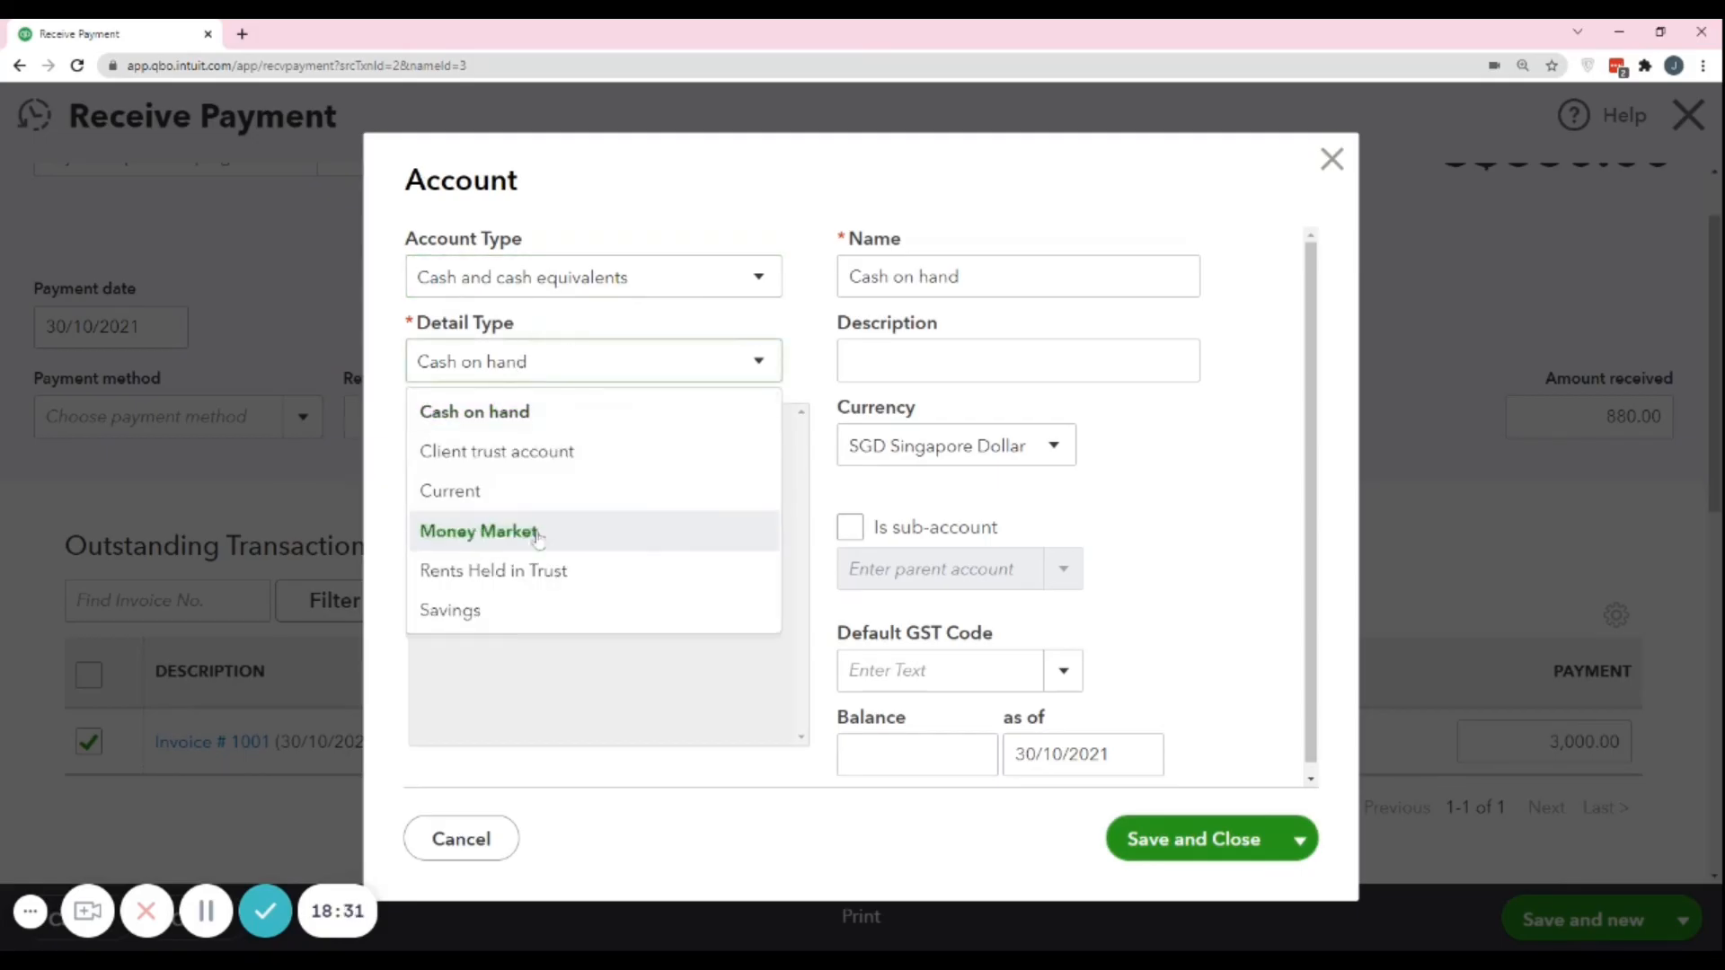
click(458, 611)
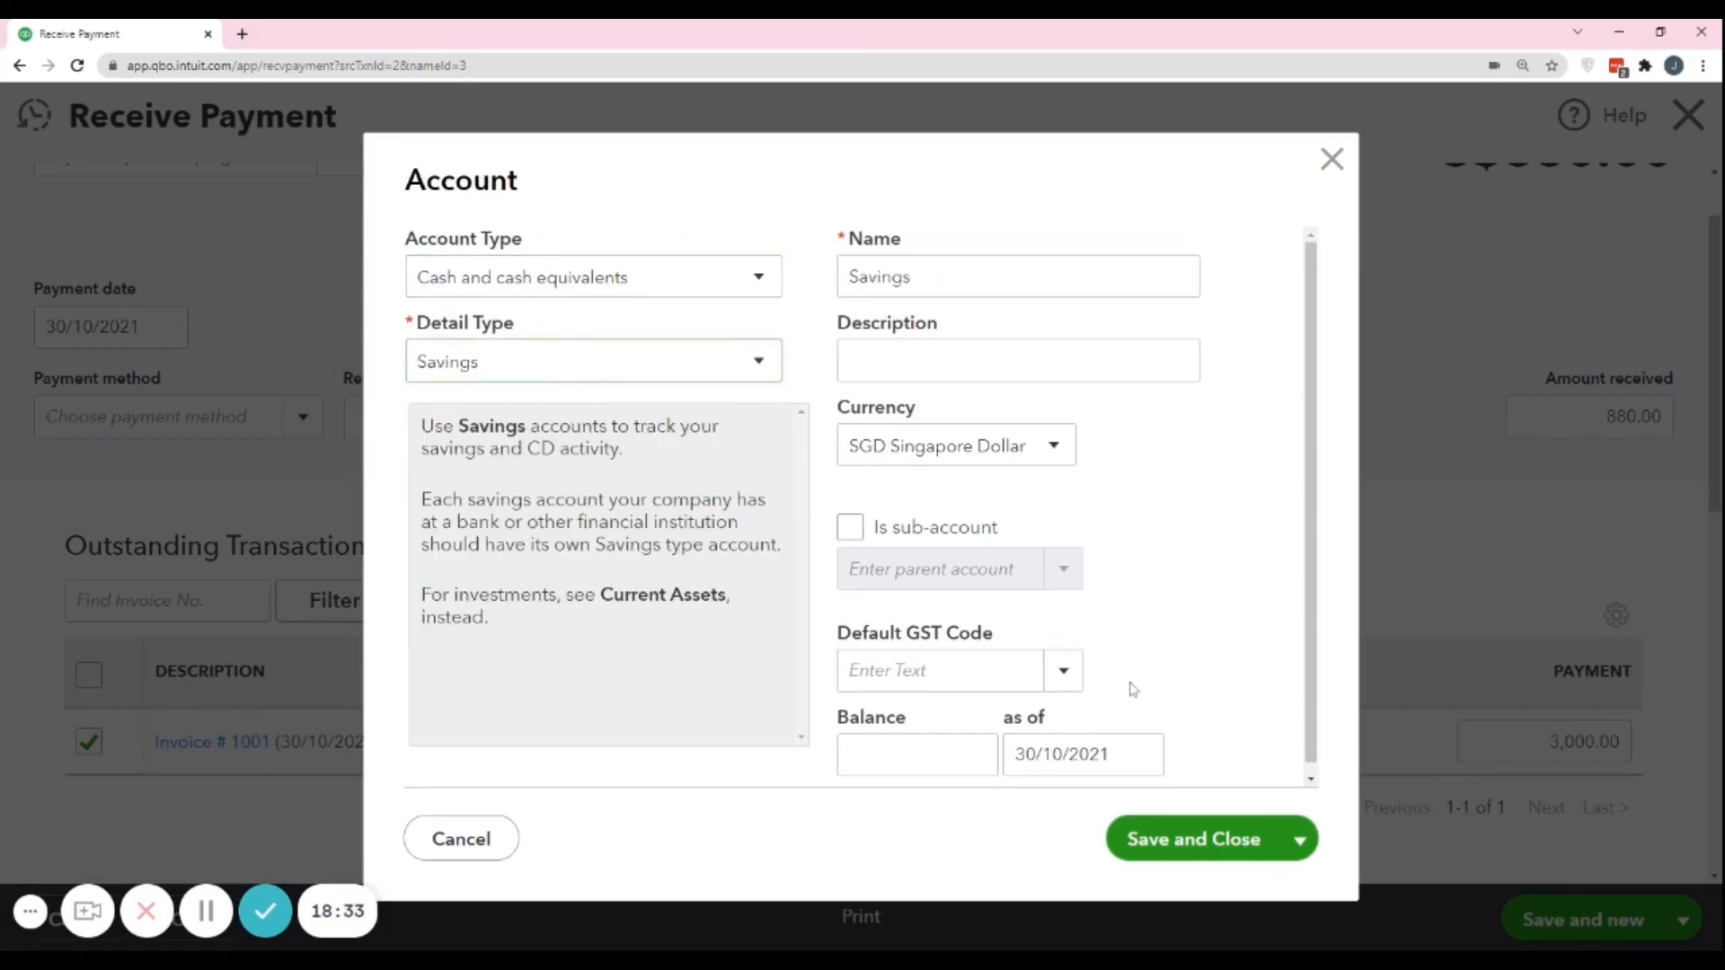
click(1190, 862)
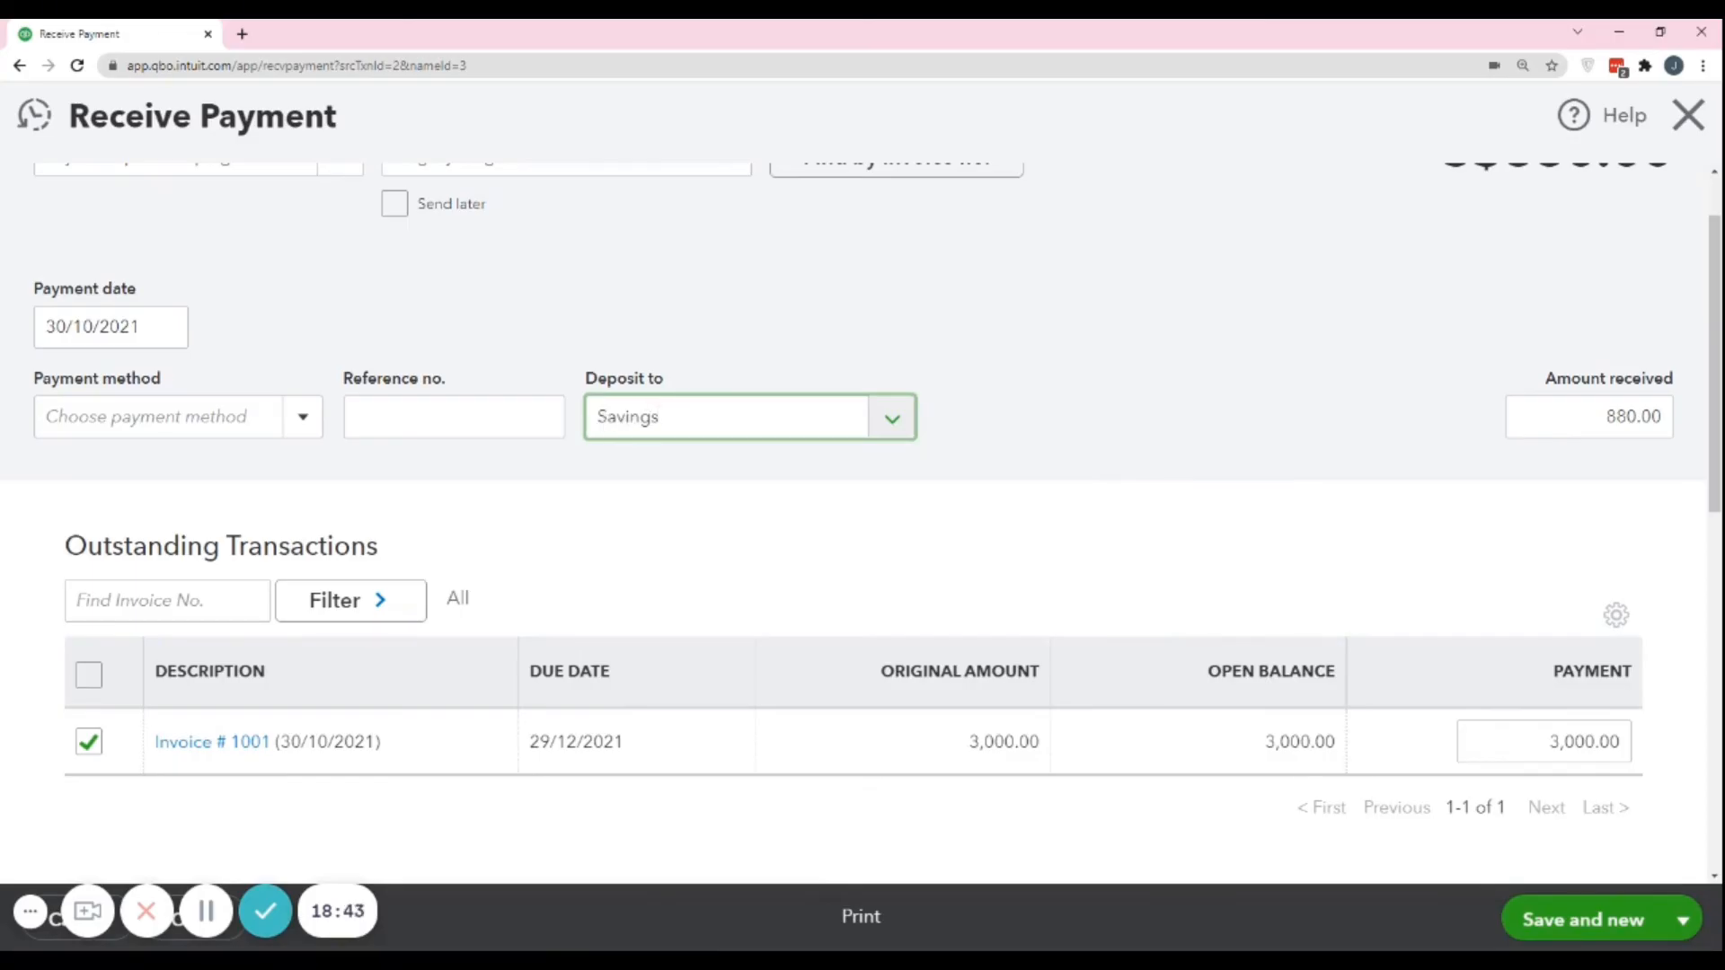
Check the deposit account choices, keep Savings, and save and close the received payment.
click(881, 422)
click(1124, 371)
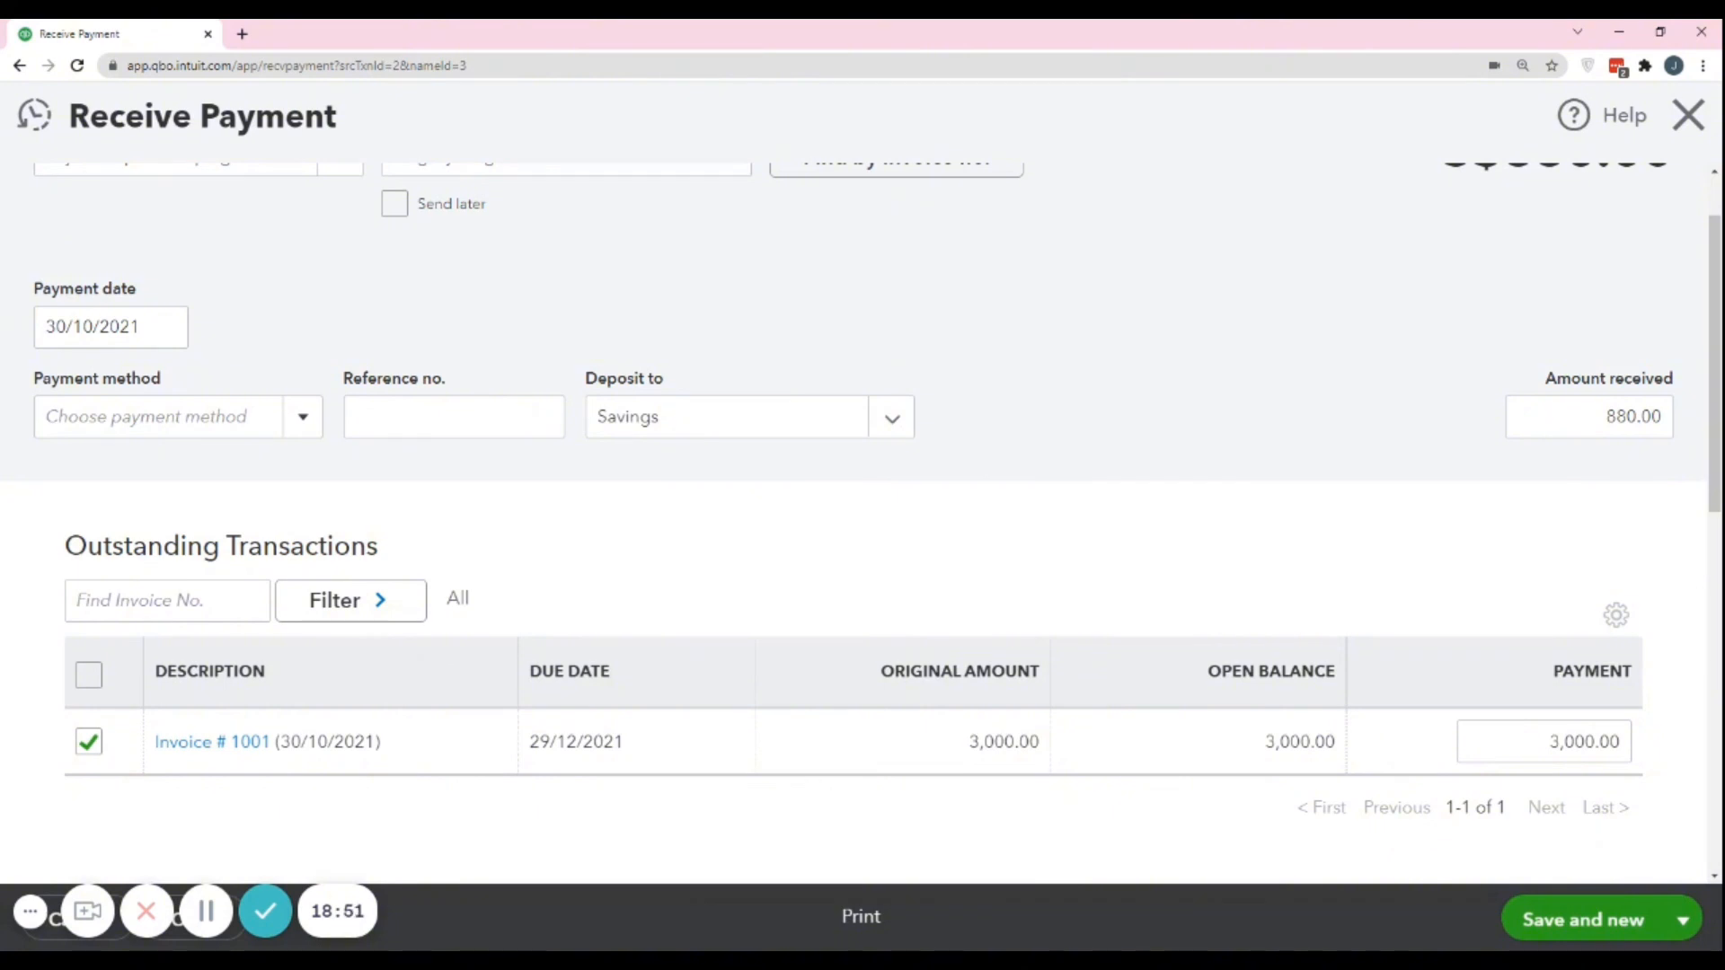
click(1682, 920)
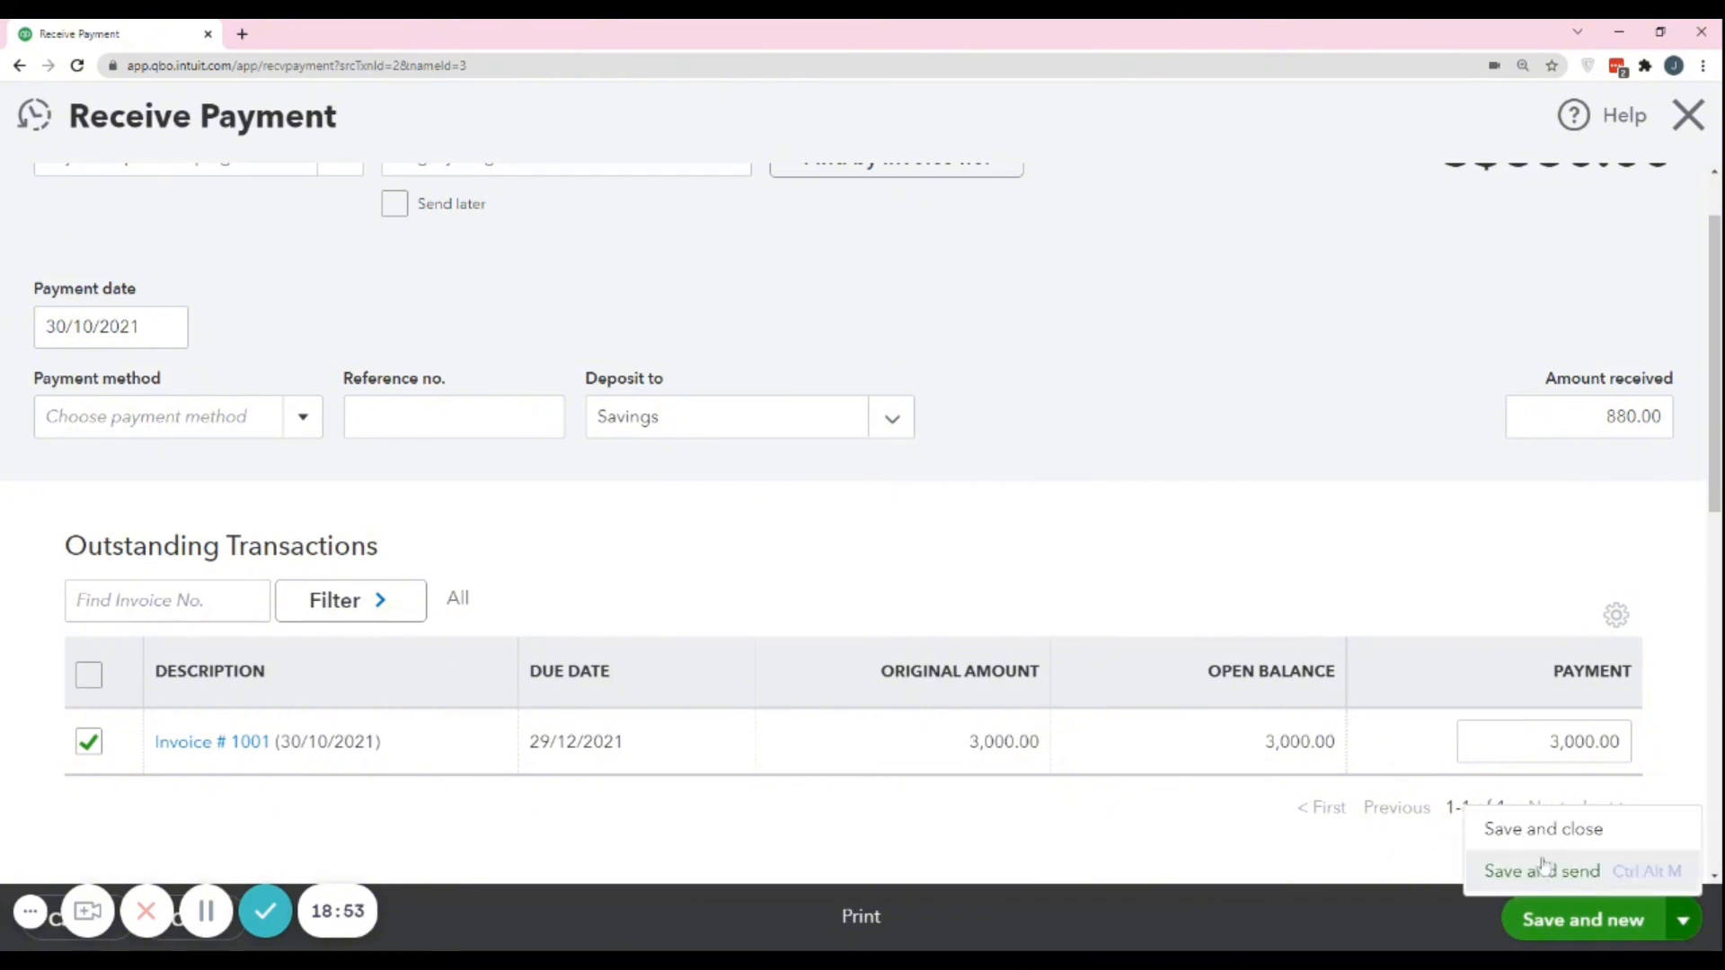
click(1542, 829)
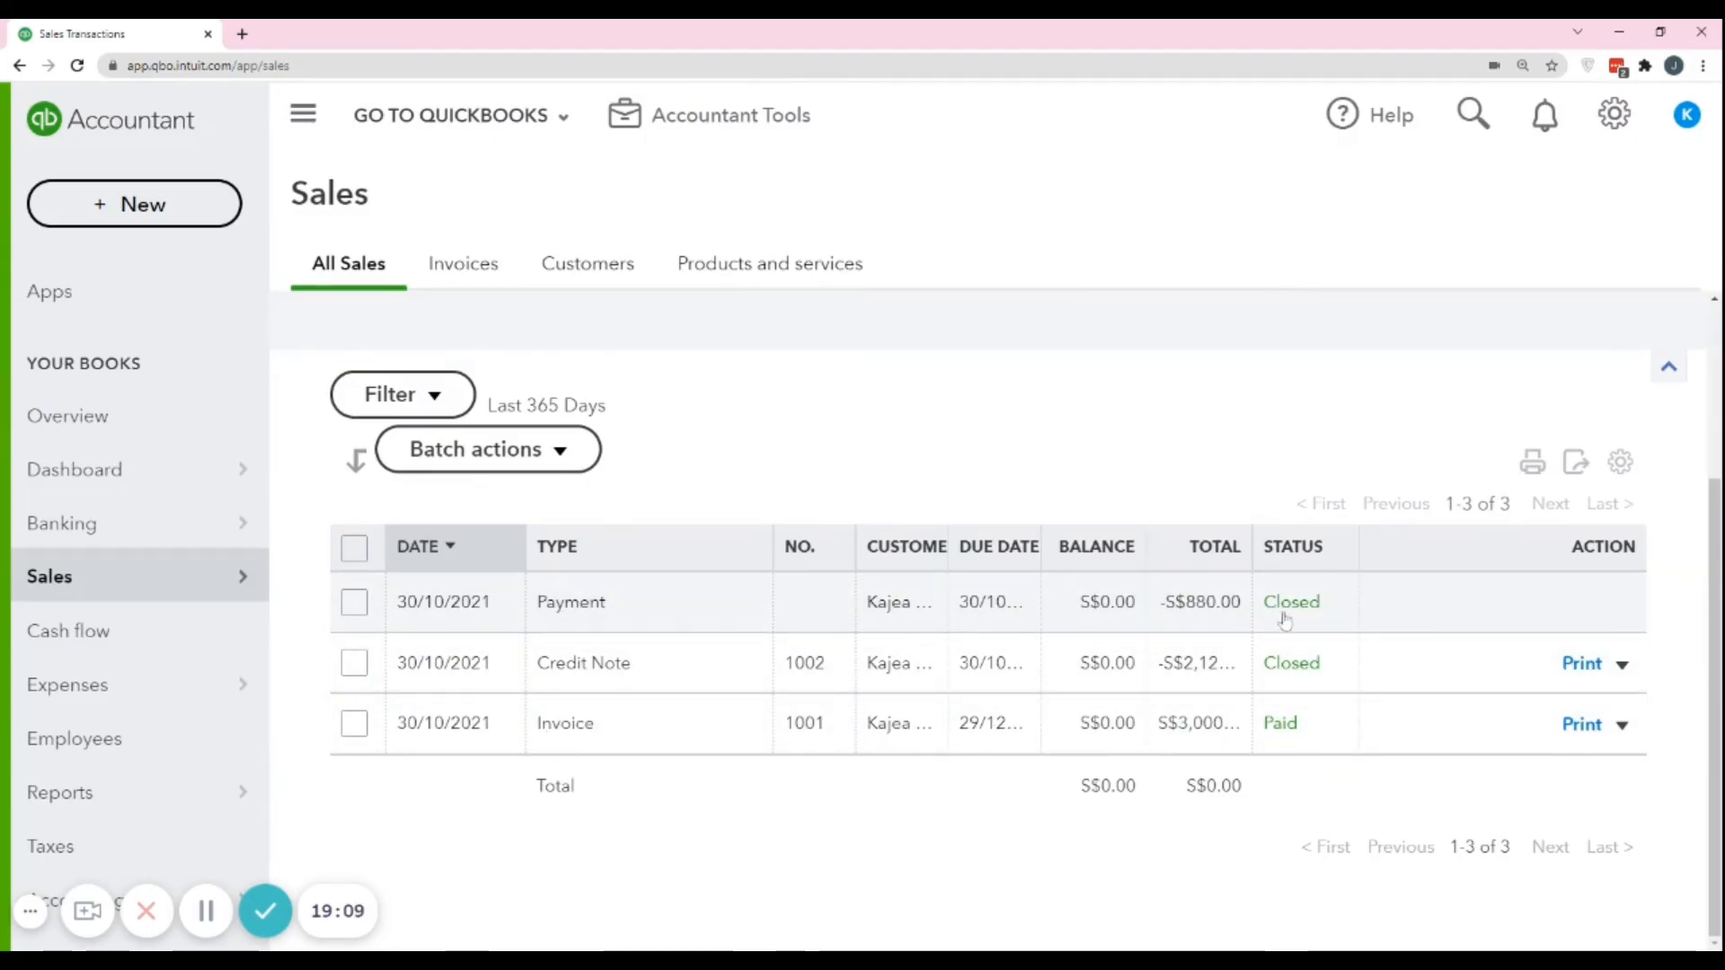
Review the status of the payment in the sales transactions list and open the invoice.
click(630, 611)
click(1285, 726)
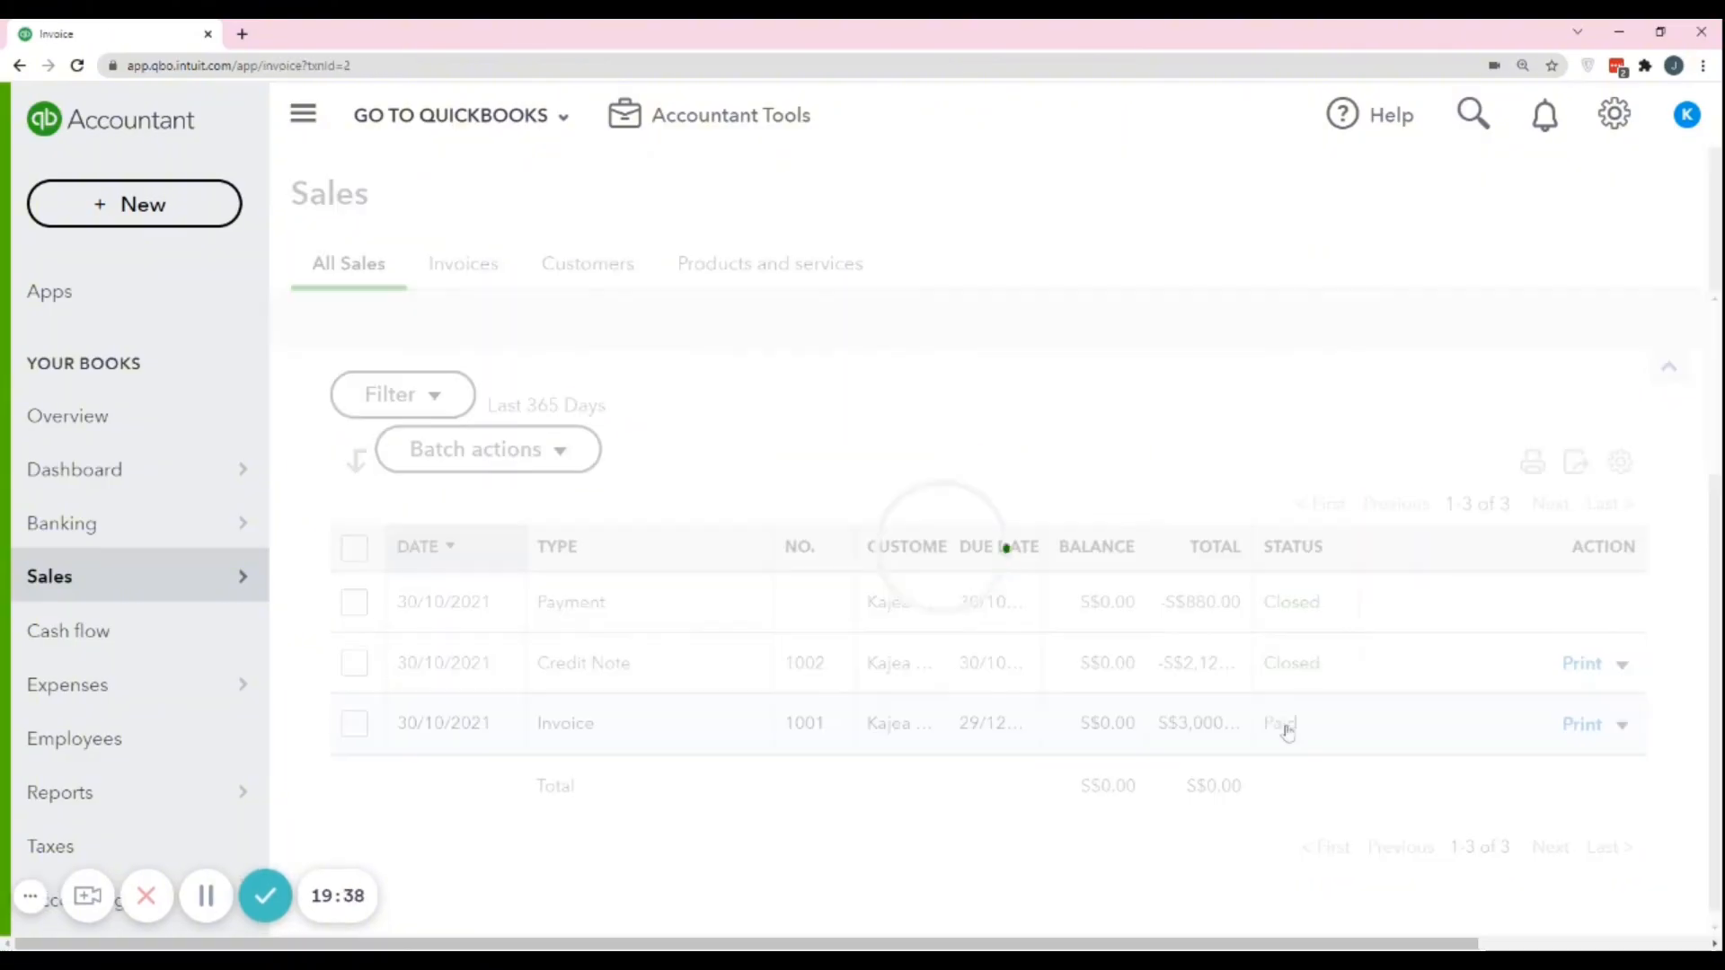
Look over the line items and payment status of the paid invoice, and open the payment linked to it.
scroll(1168, 652, down, 4)
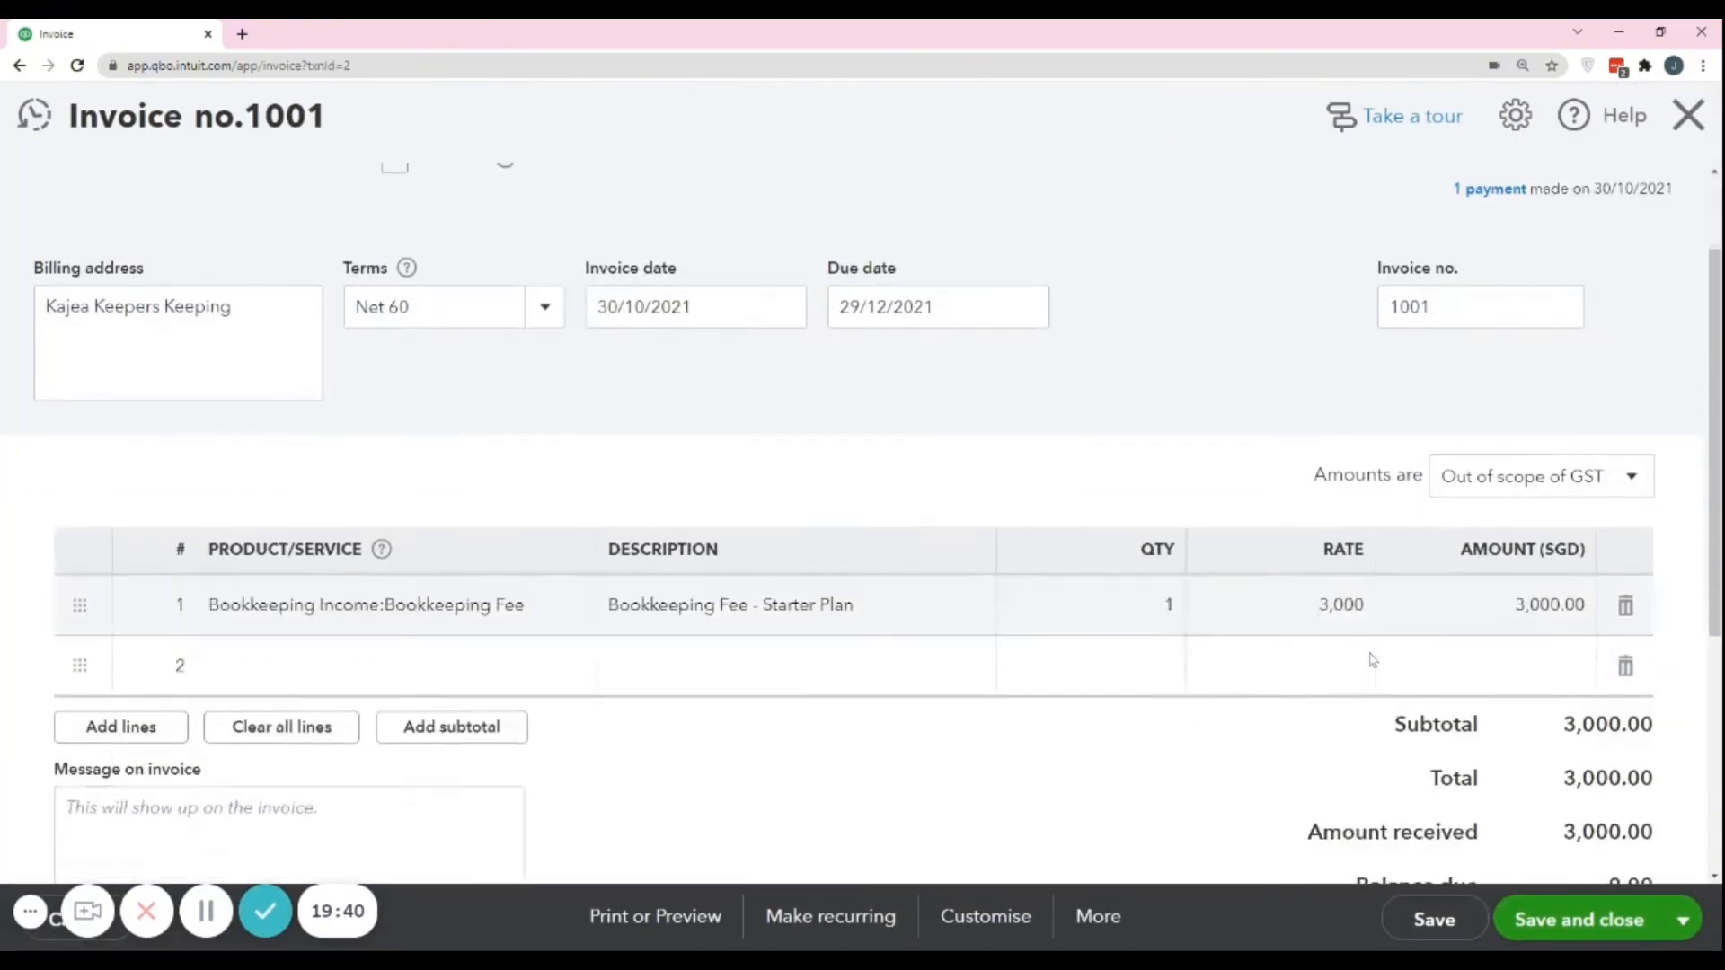
scroll(1635, 683, up, 4)
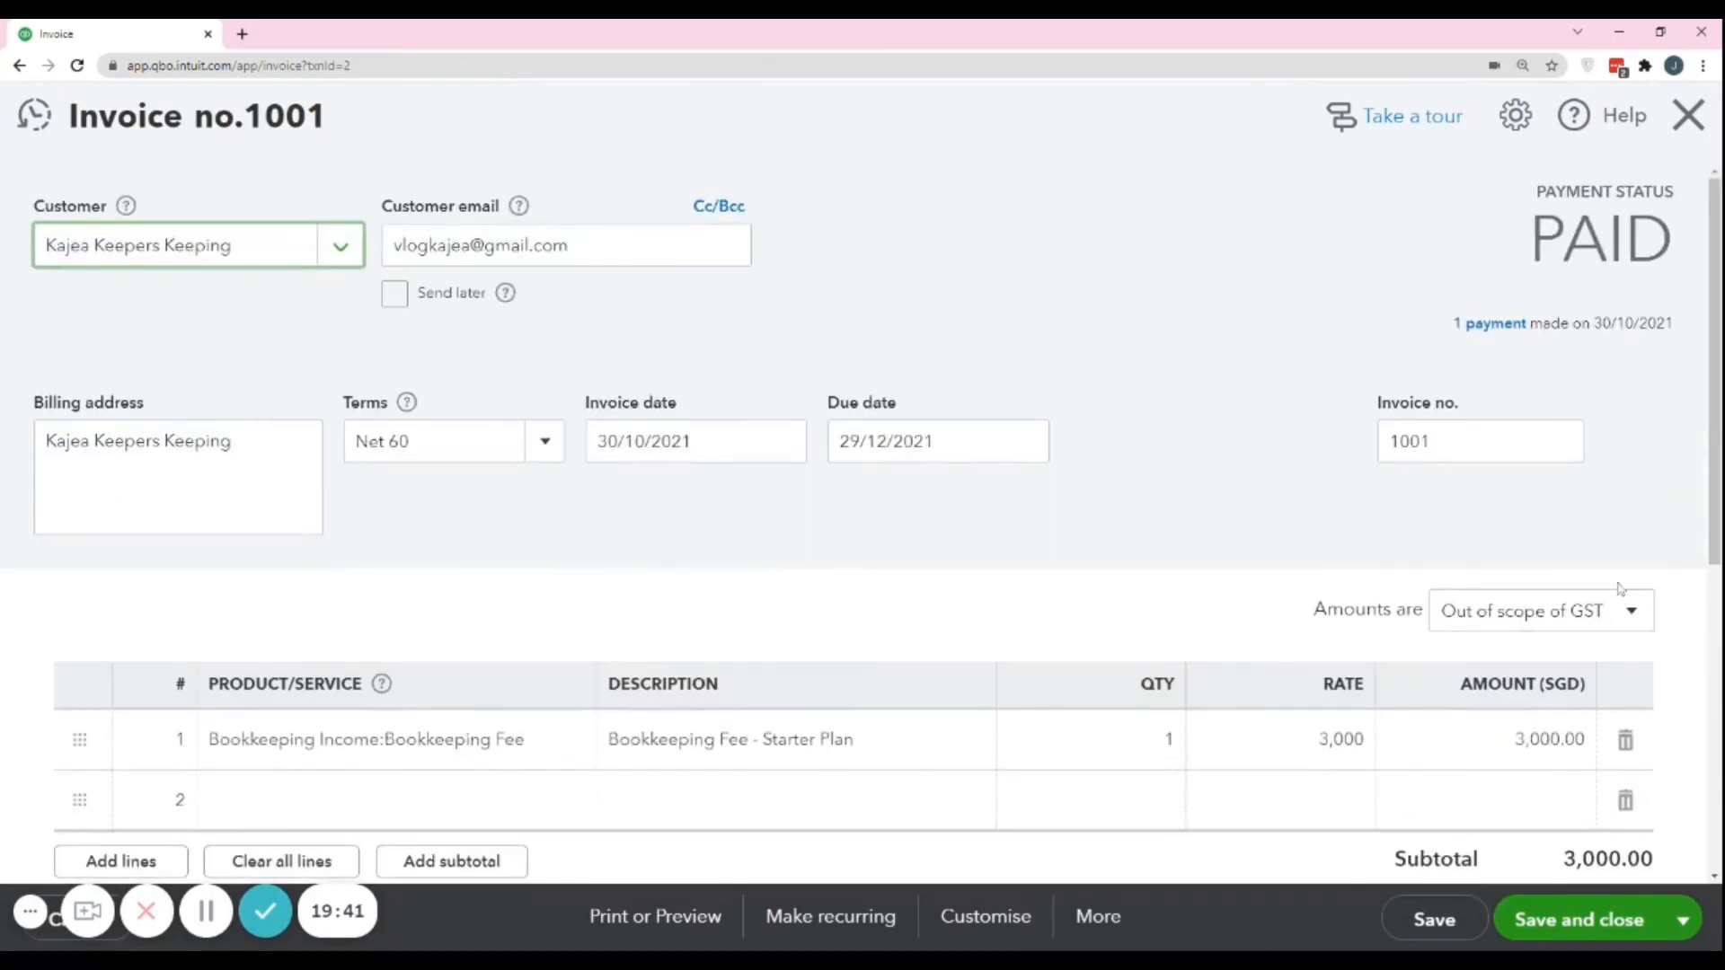
click(1478, 325)
click(1126, 340)
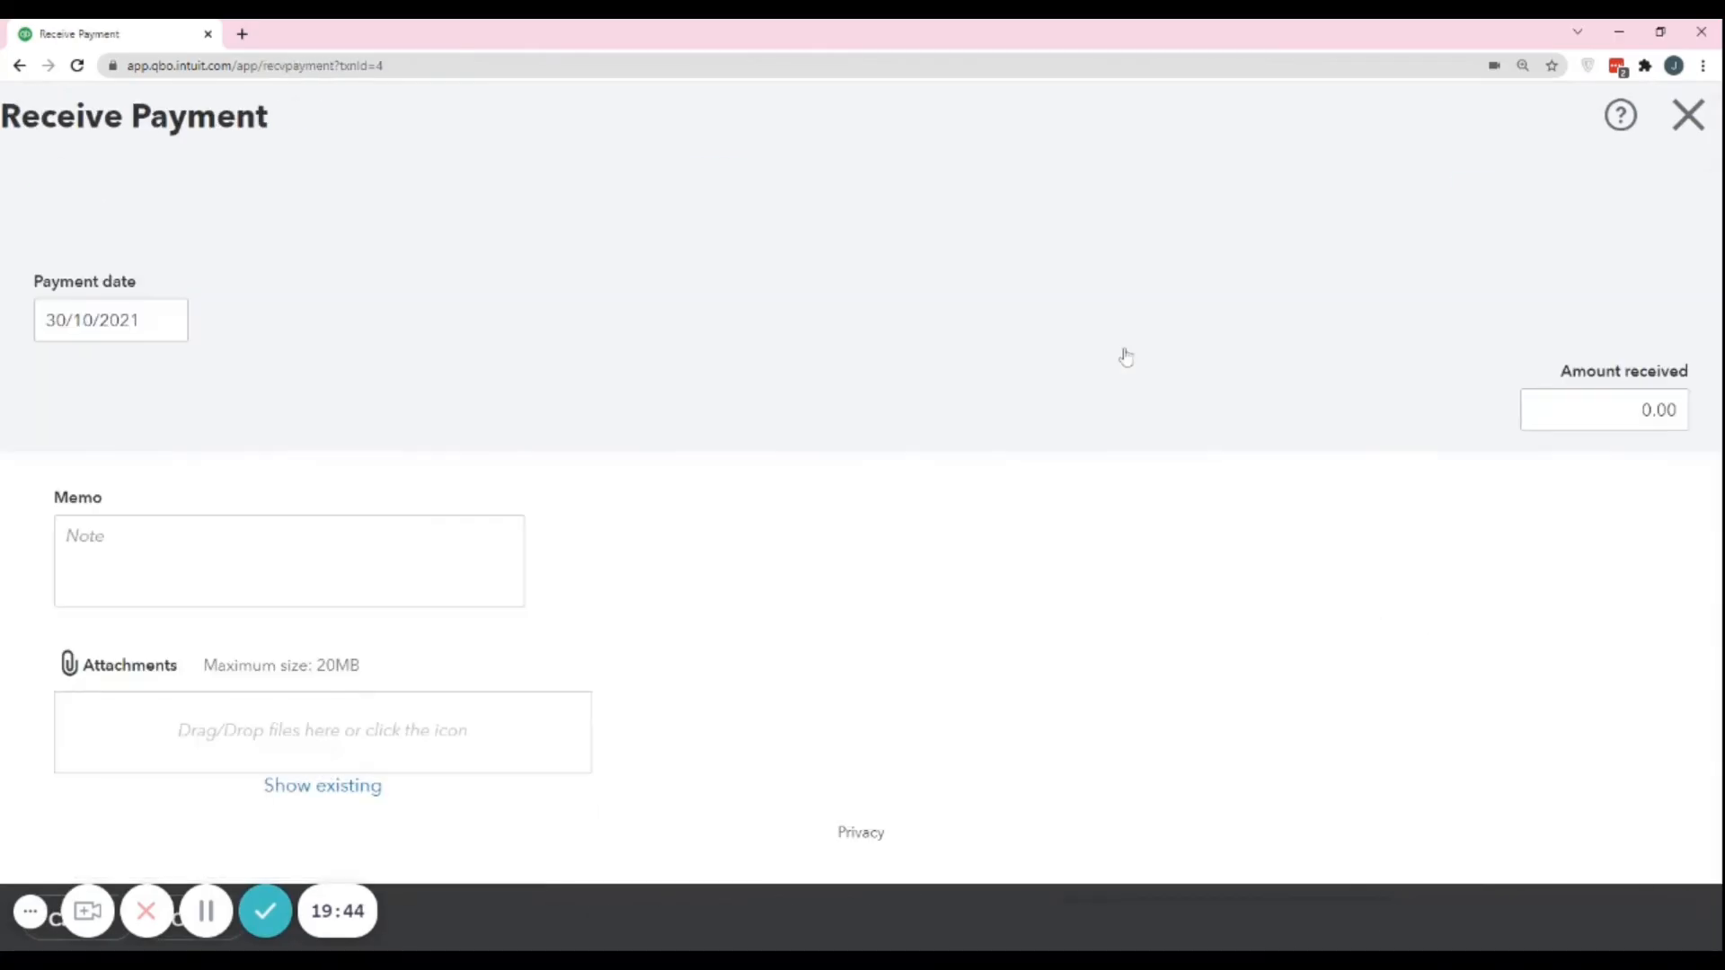
Clear the invoice and credit note allocations from the received payment, and save and close it, accepting the change to linked transactions.
scroll(1608, 773, down, 10)
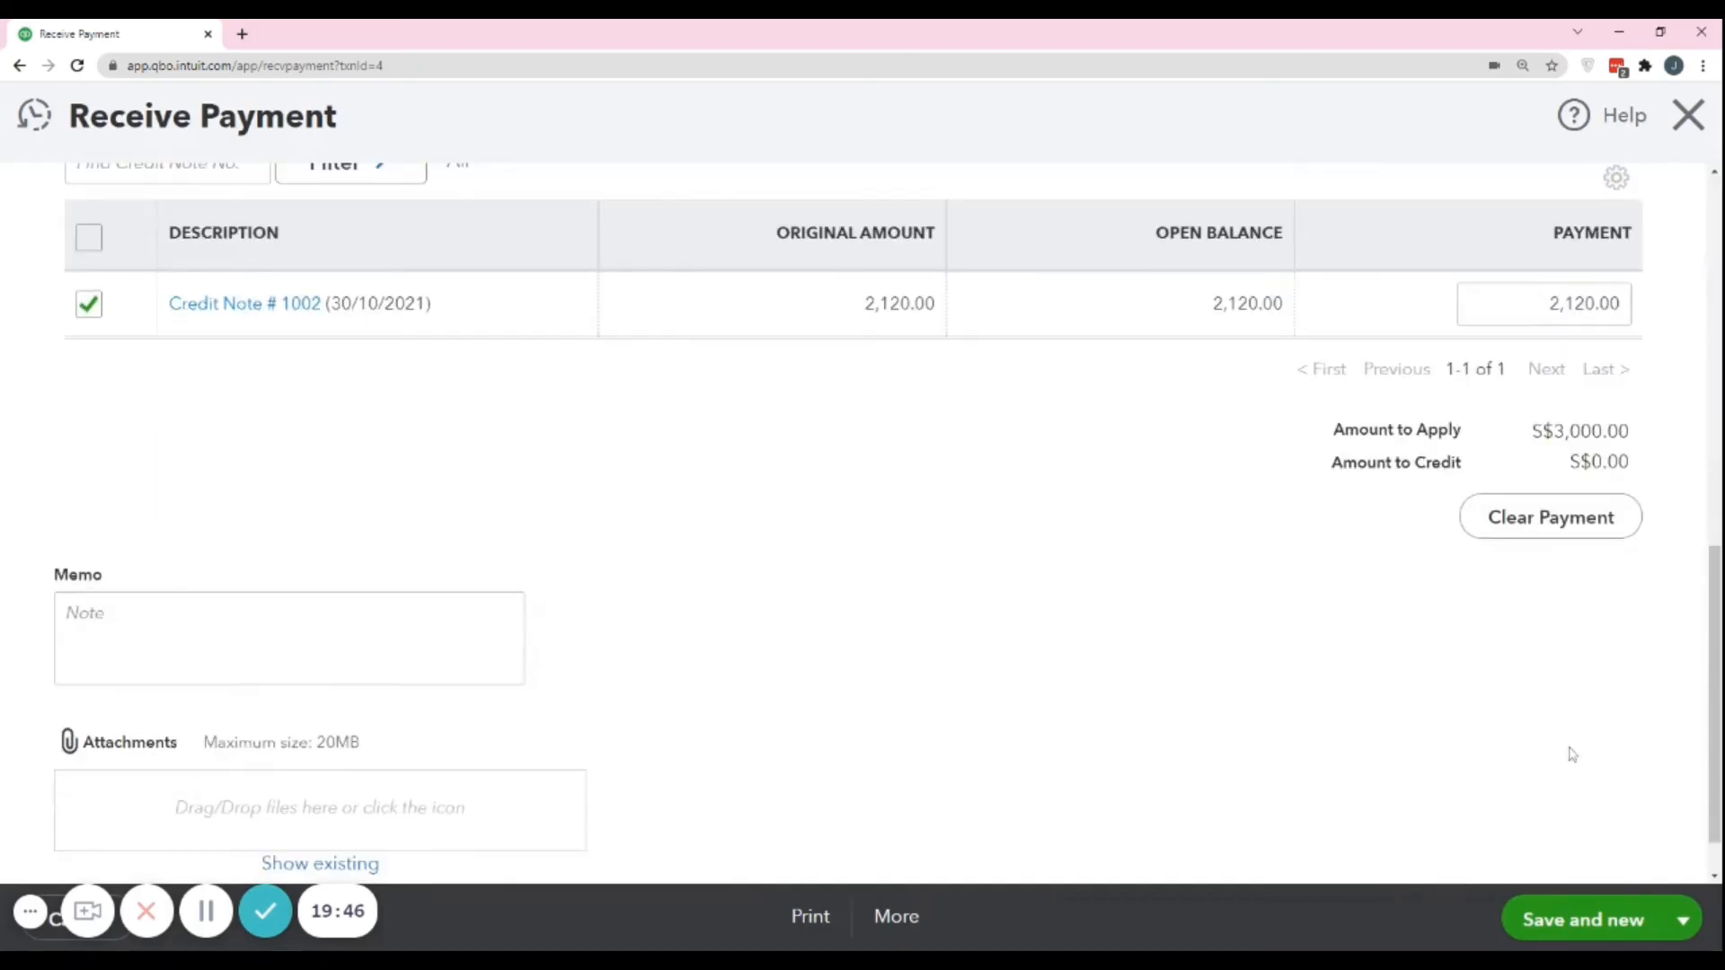
click(1545, 537)
scroll(1689, 550, up, 10)
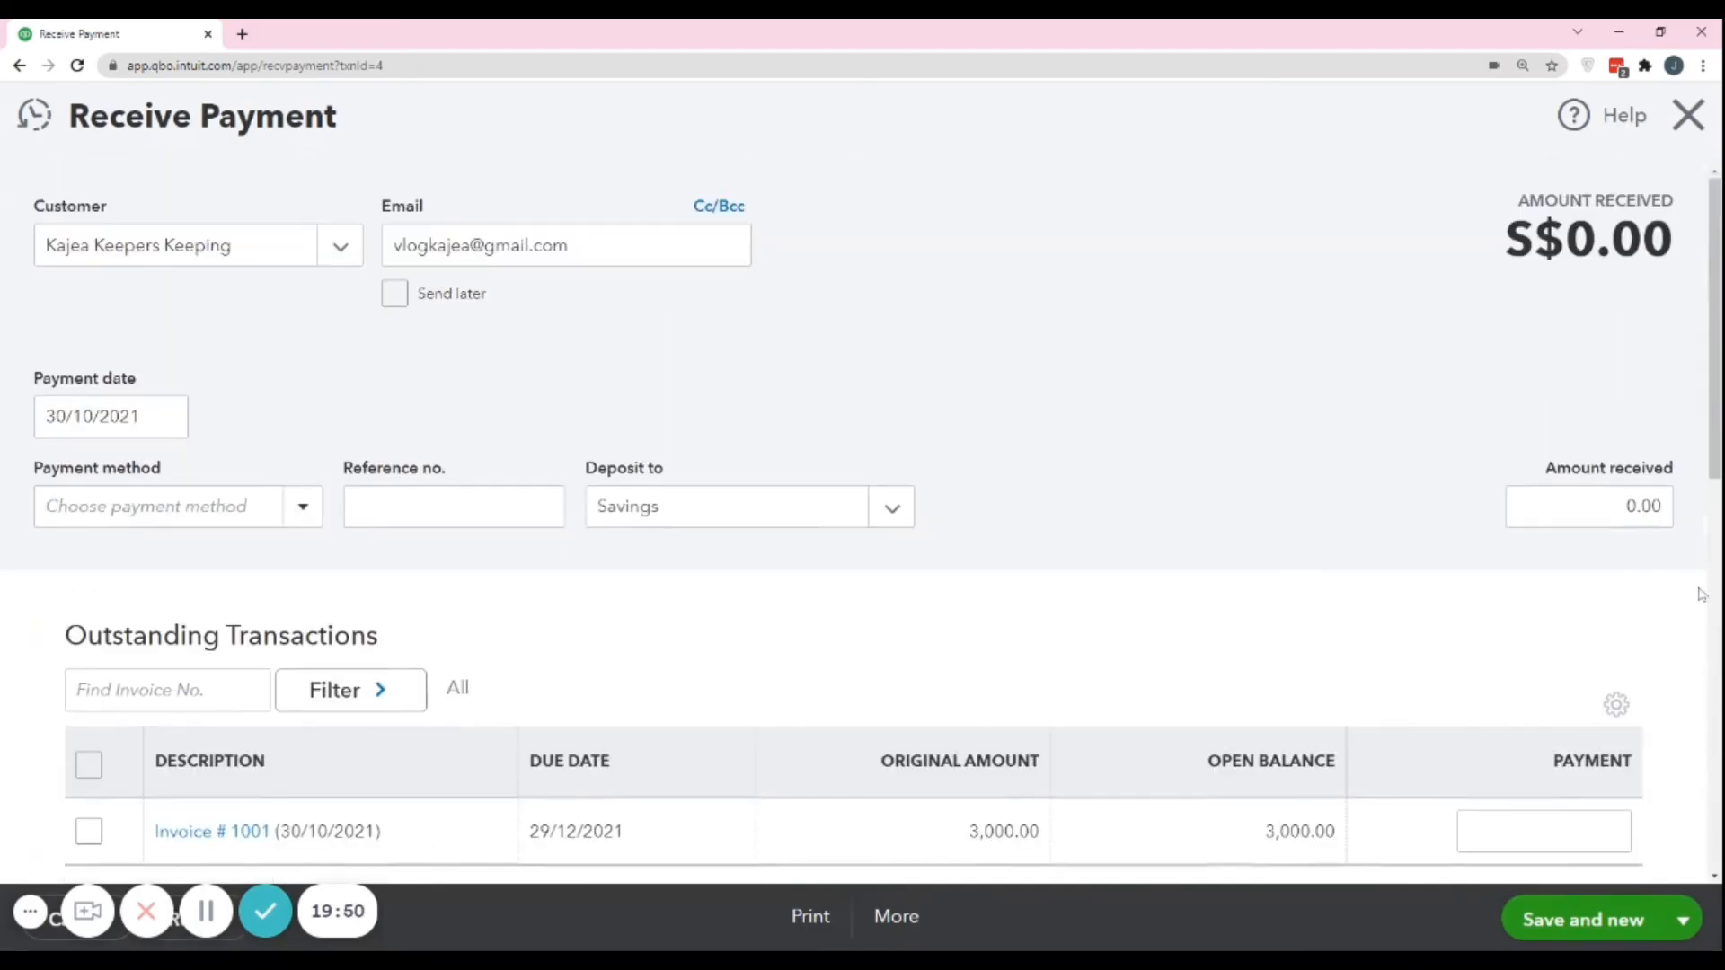
click(1683, 920)
click(1549, 869)
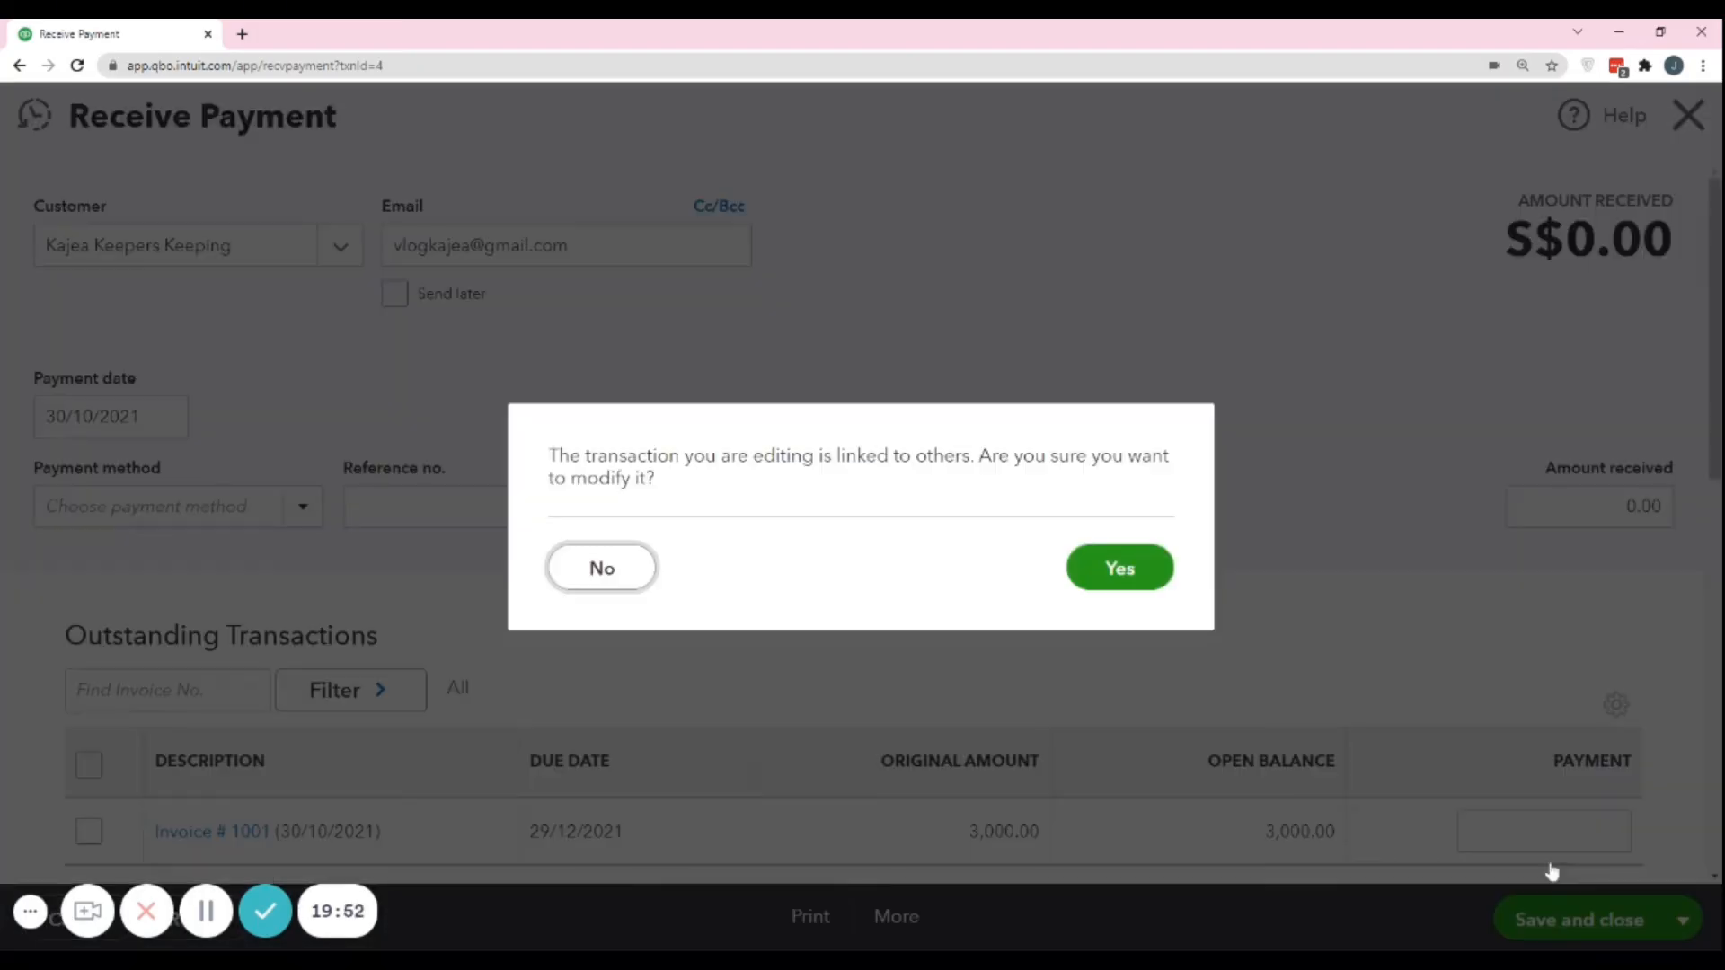
click(1117, 551)
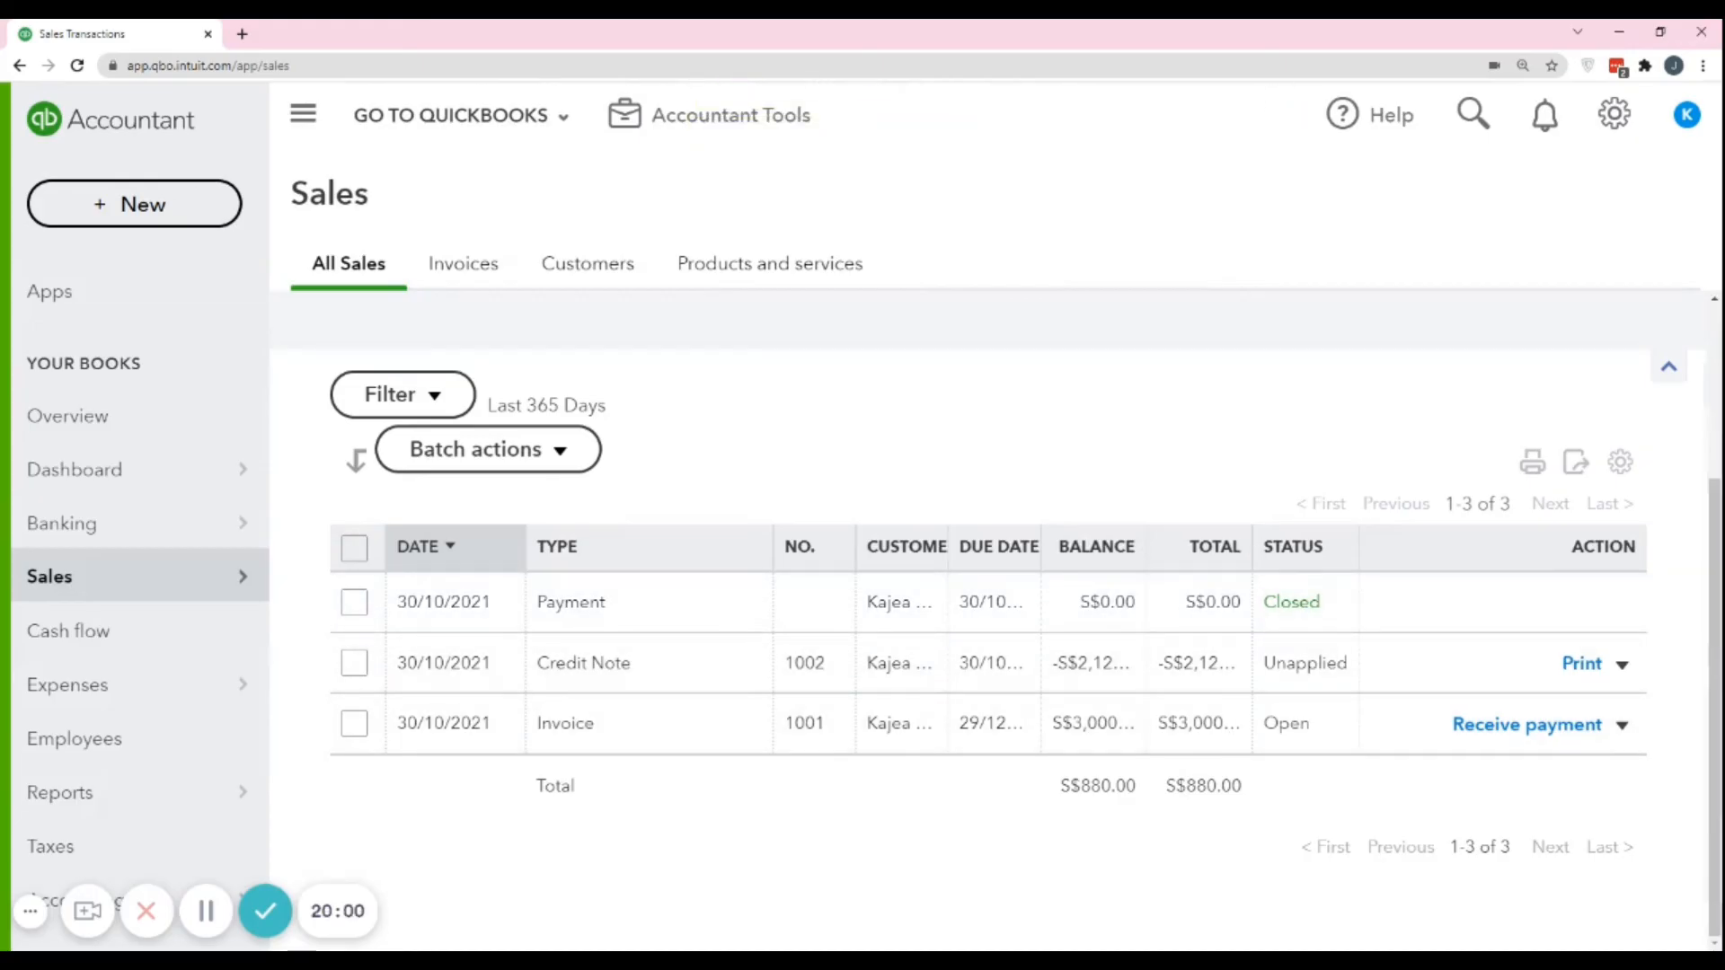
Widen the Total column in the sales transactions list so the full amounts fit.
drag(1252, 546, 1348, 669)
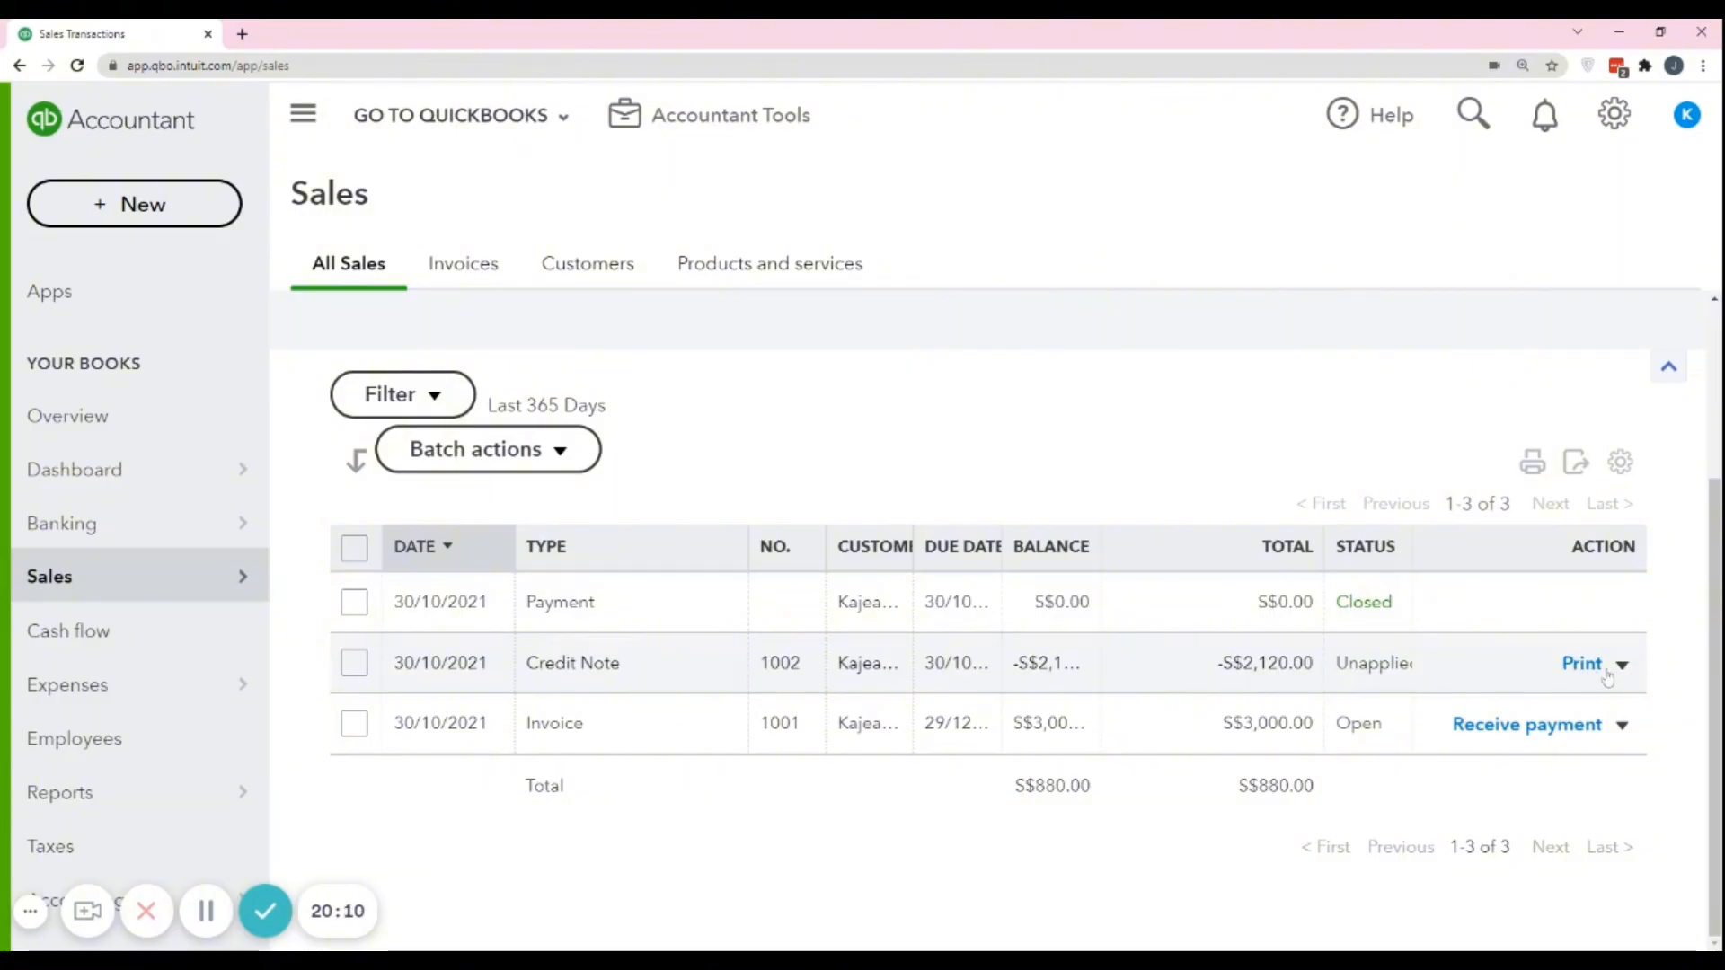
Open the unapplied credit note, review its line items, and try to add the open invoice to it as a link.
click(611, 652)
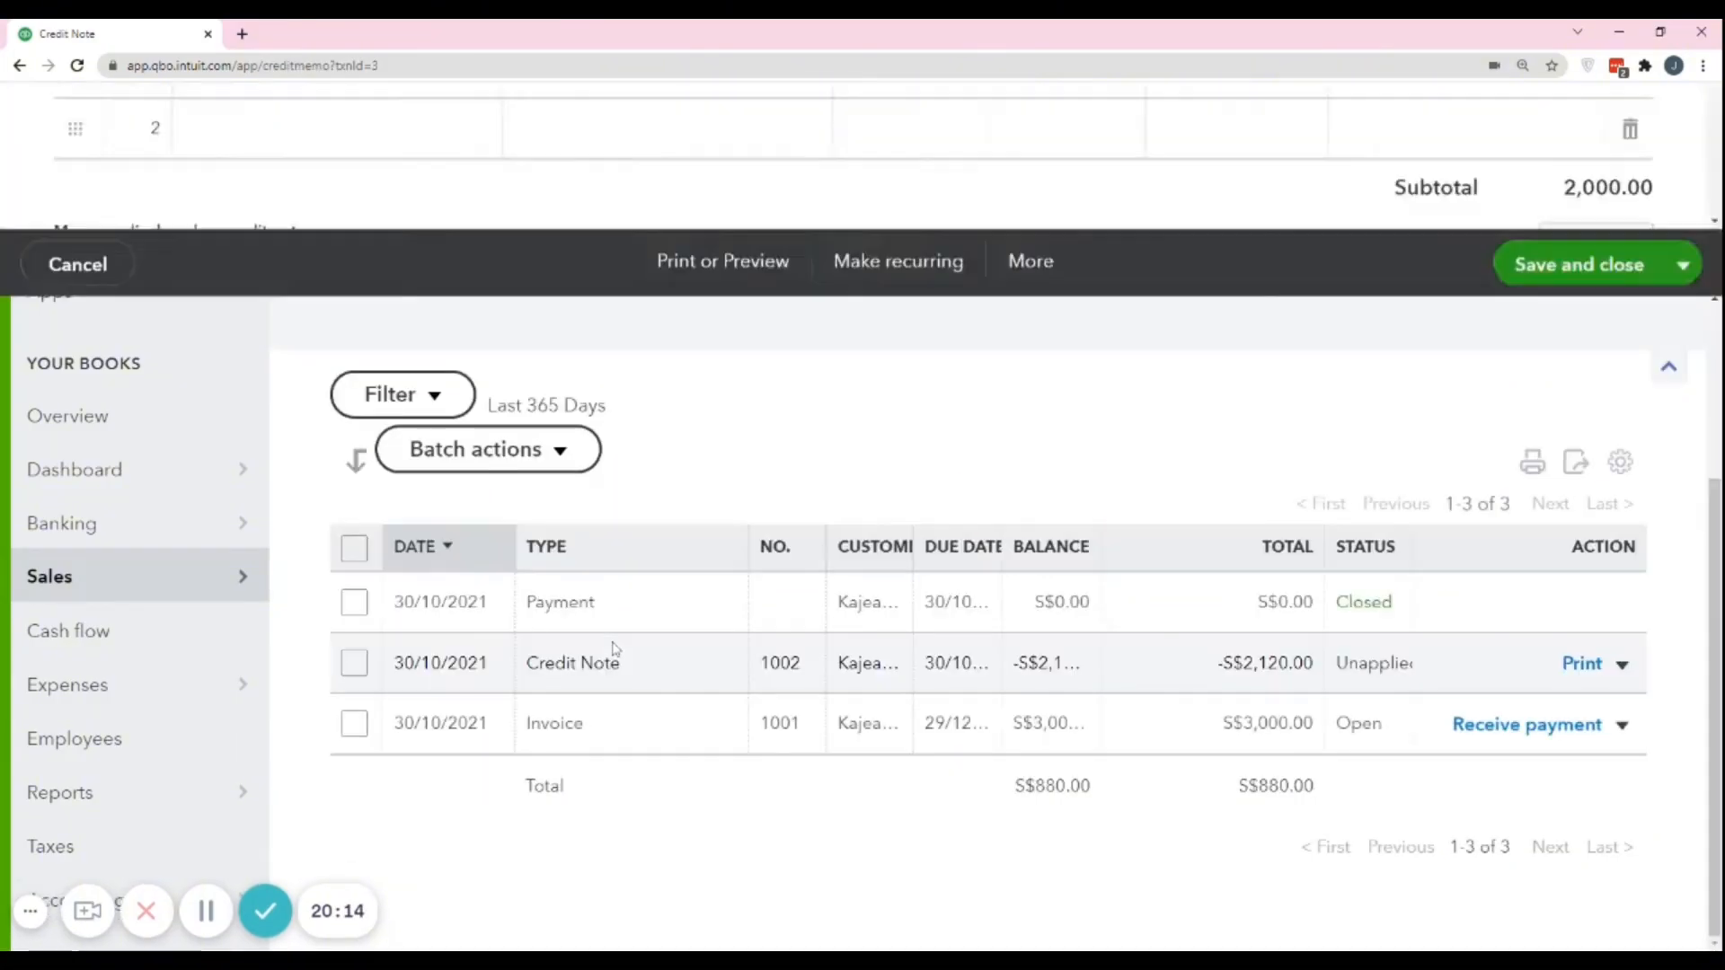
scroll(780, 555, down, 3)
scroll(780, 555, down, 3)
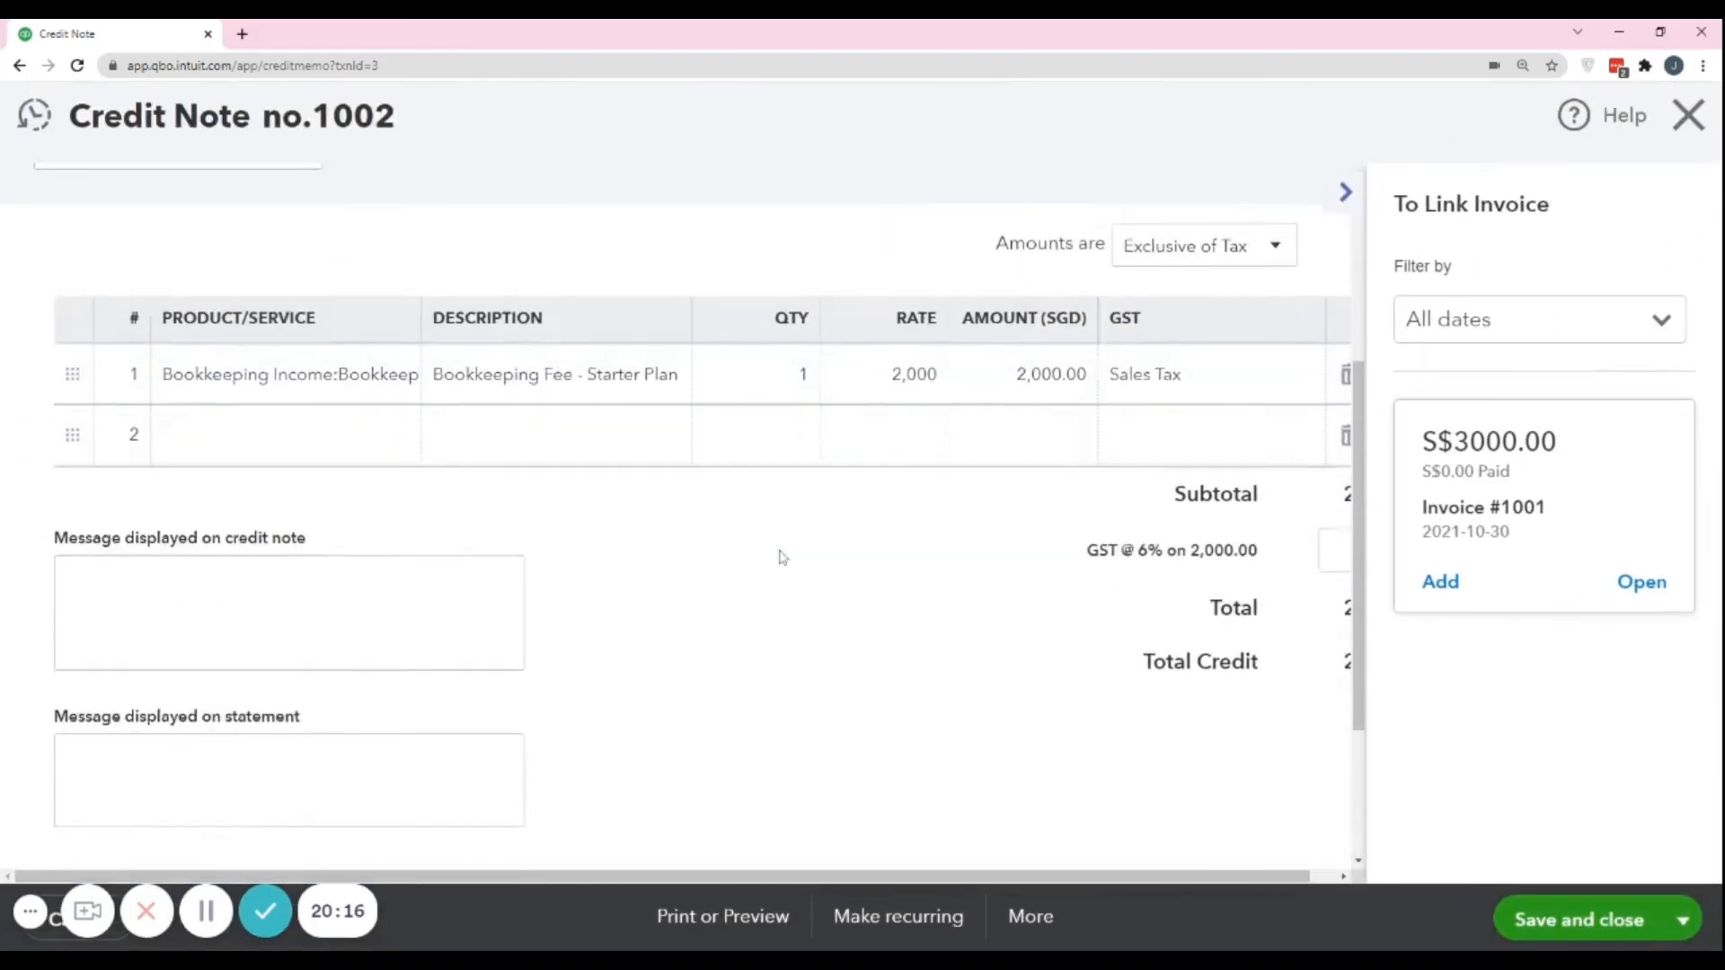
scroll(780, 555, up, 5)
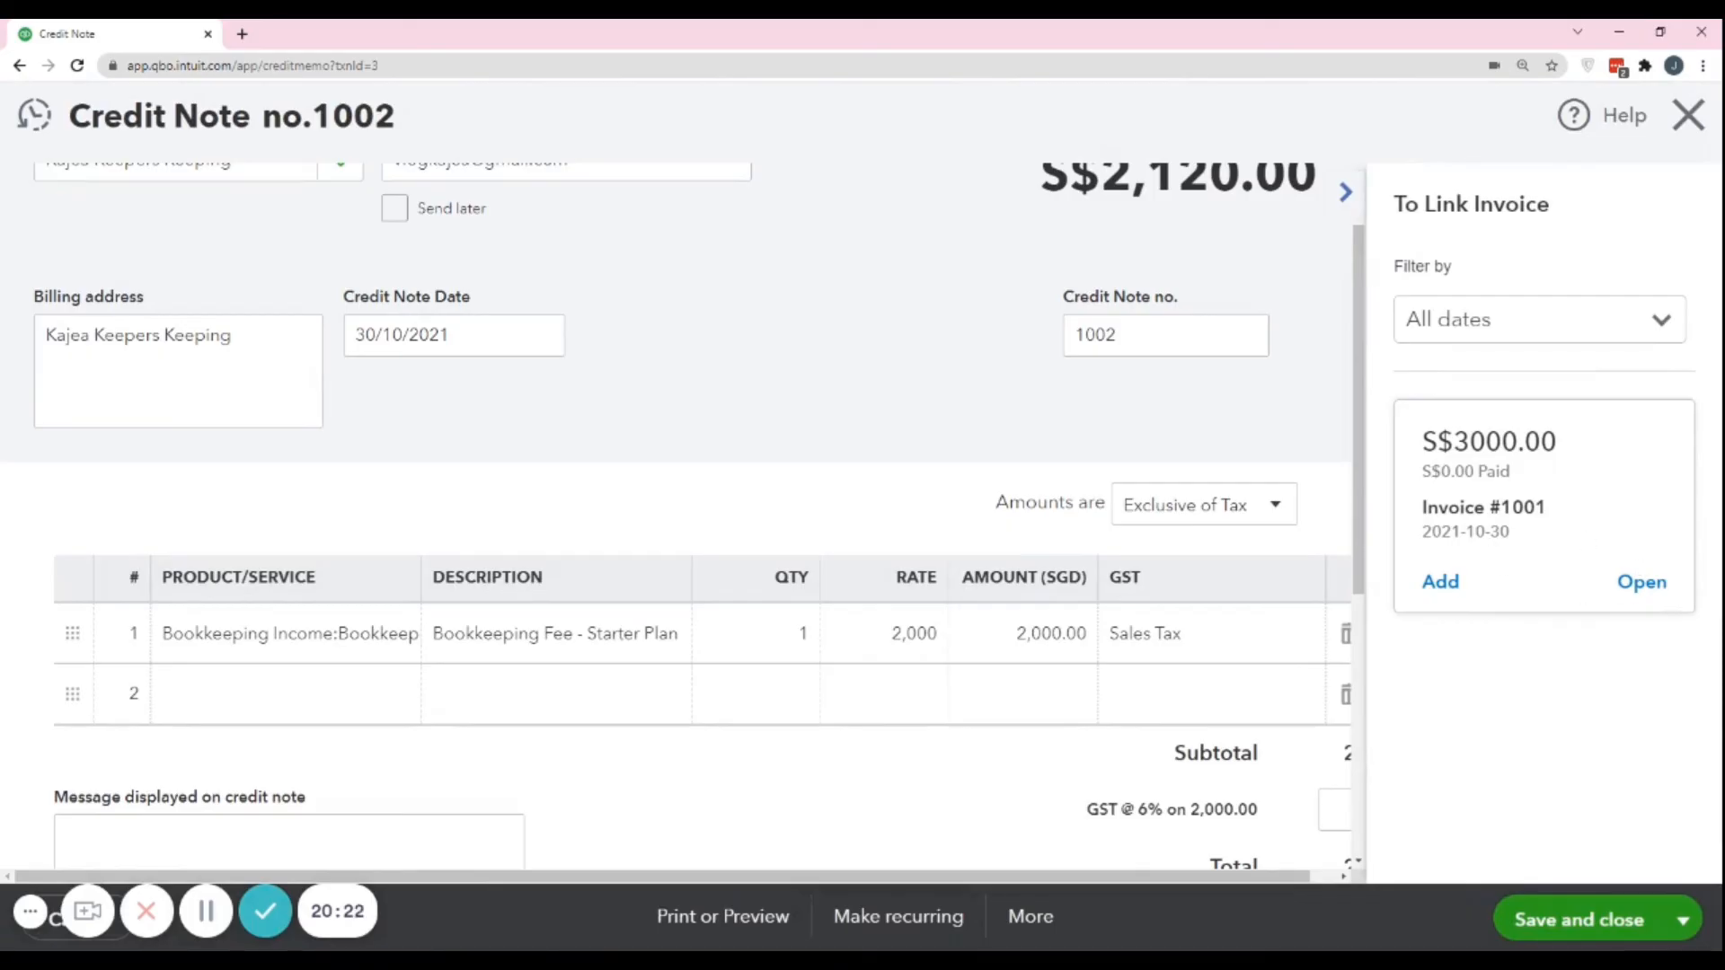
click(1441, 582)
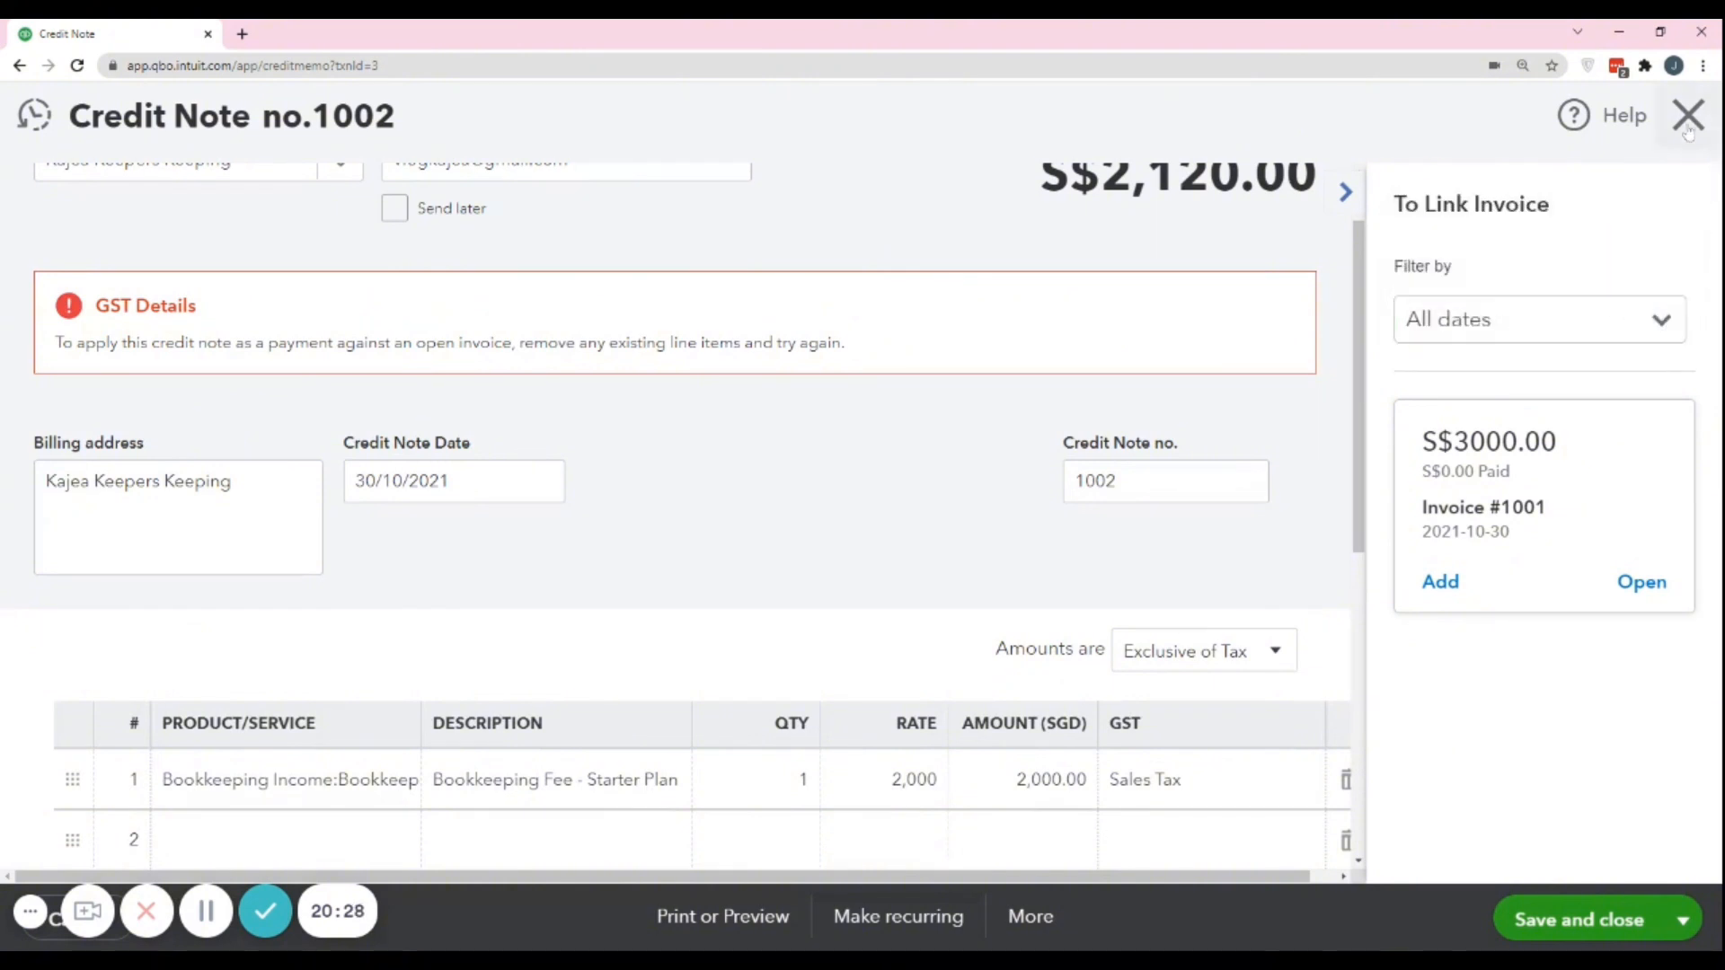
Open the linkable invoice from the credit note, receive its 3,000.00 payment with the 2,120.00 credit note applied, and save and close.
click(1642, 584)
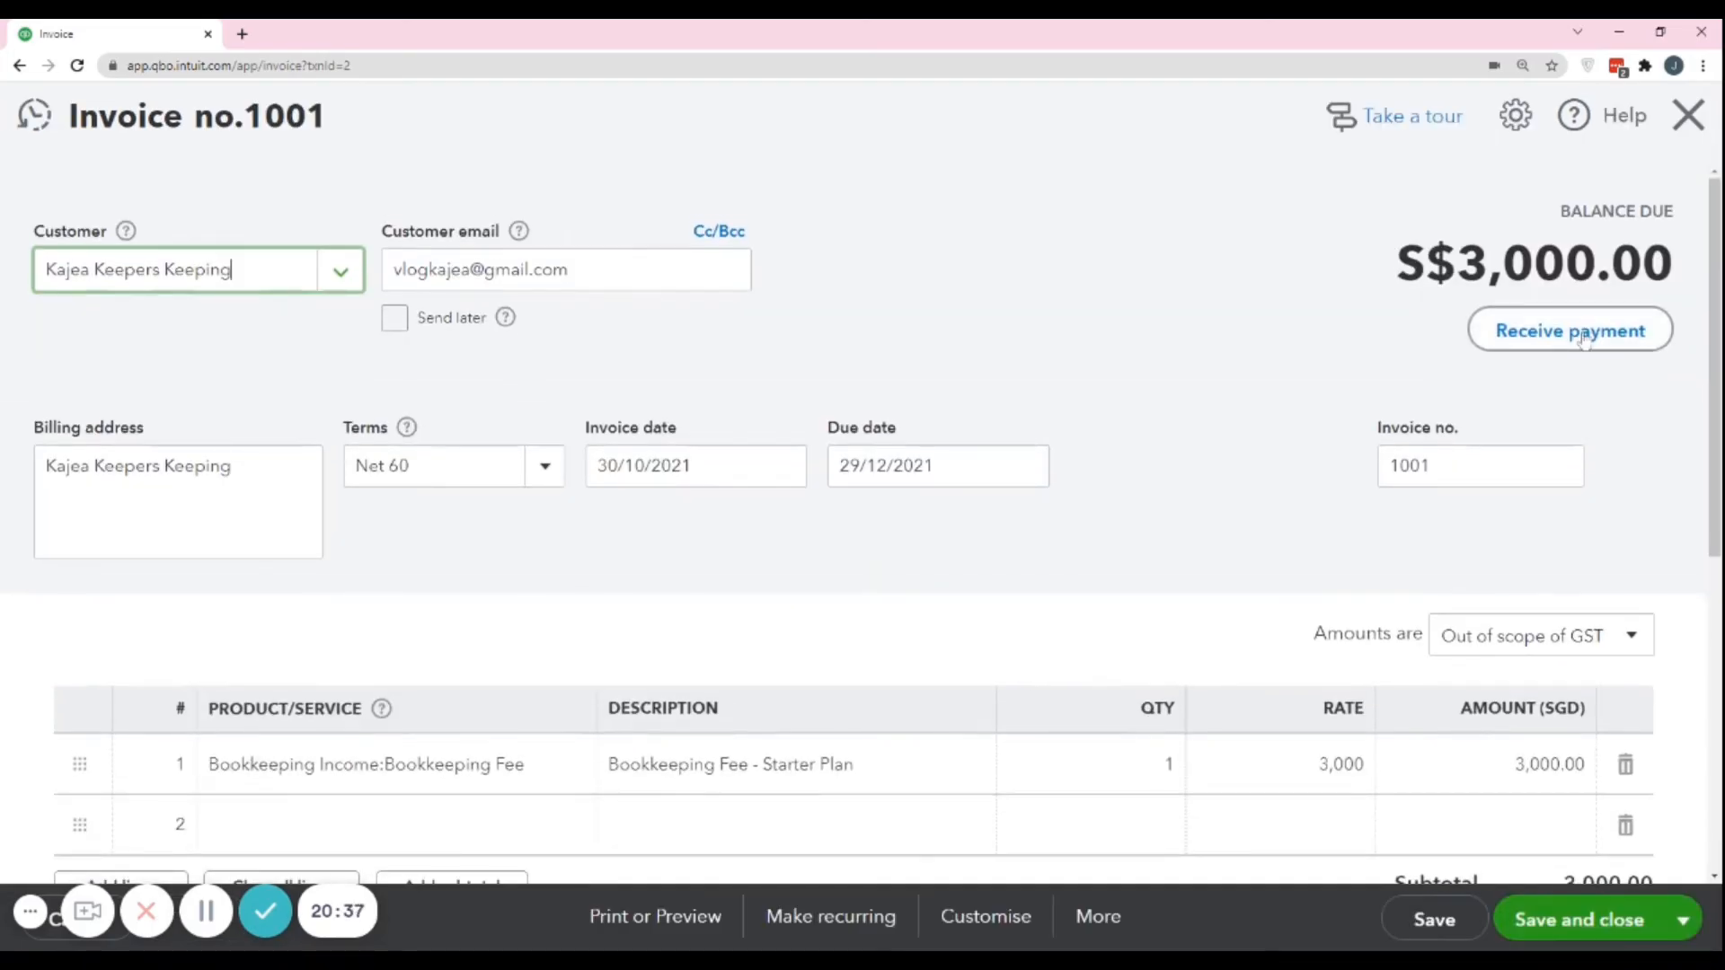
click(1572, 331)
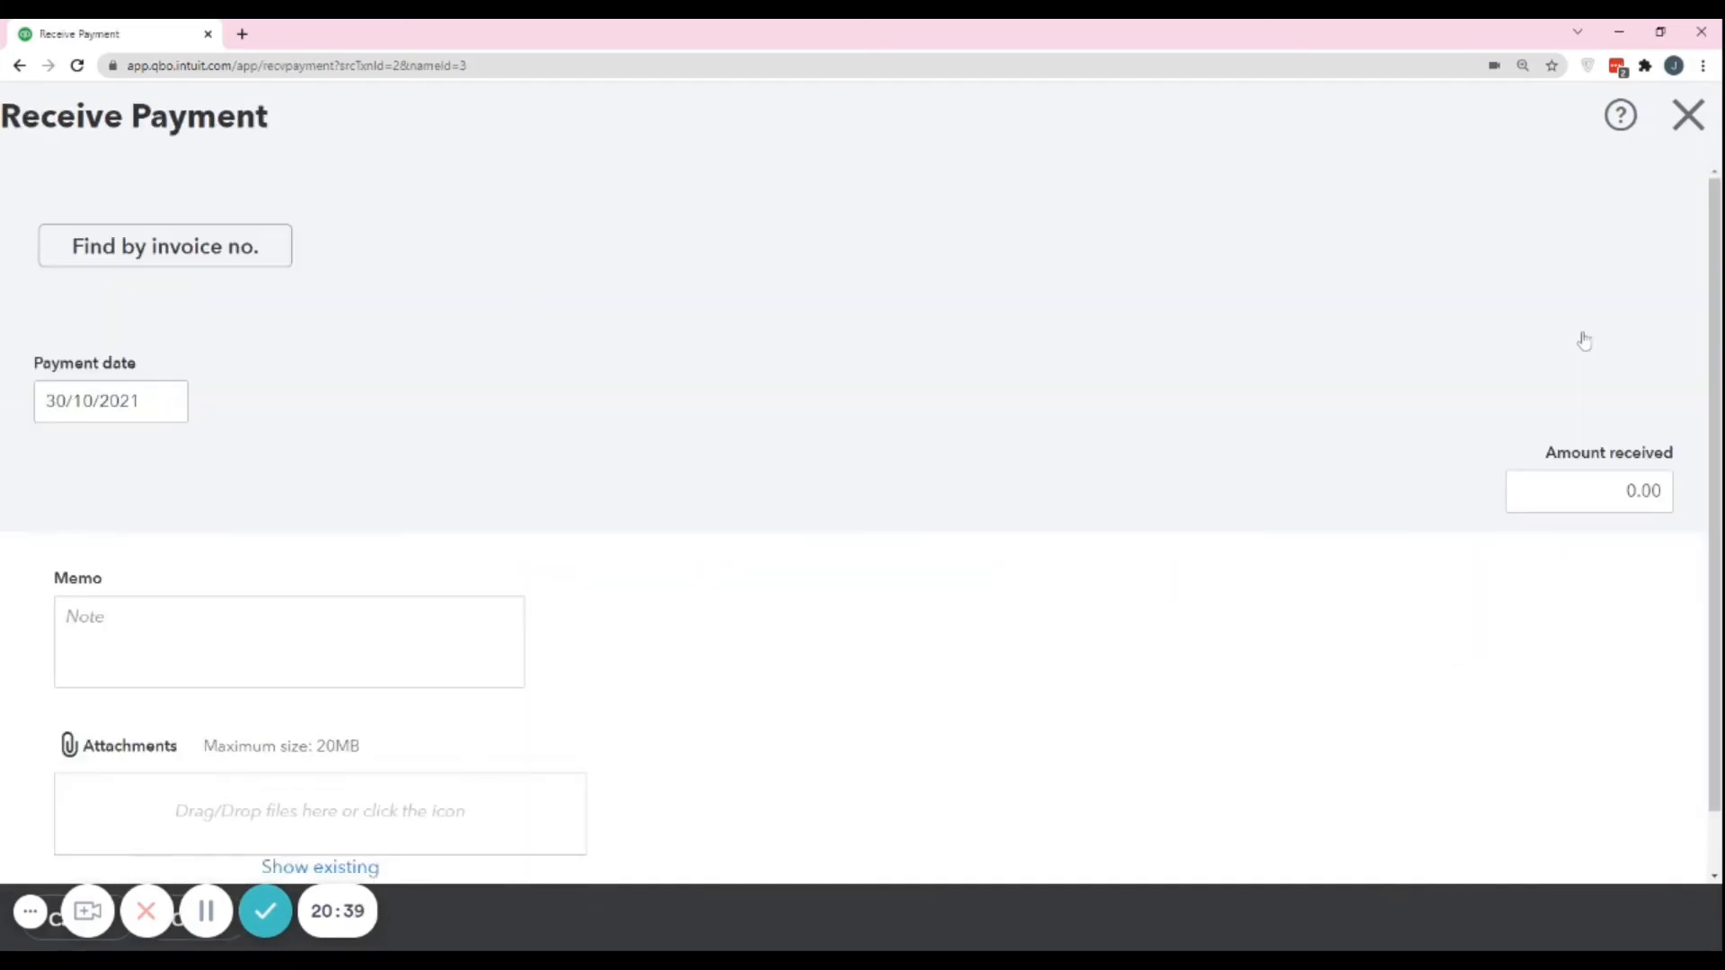
scroll(1020, 444, down, 5)
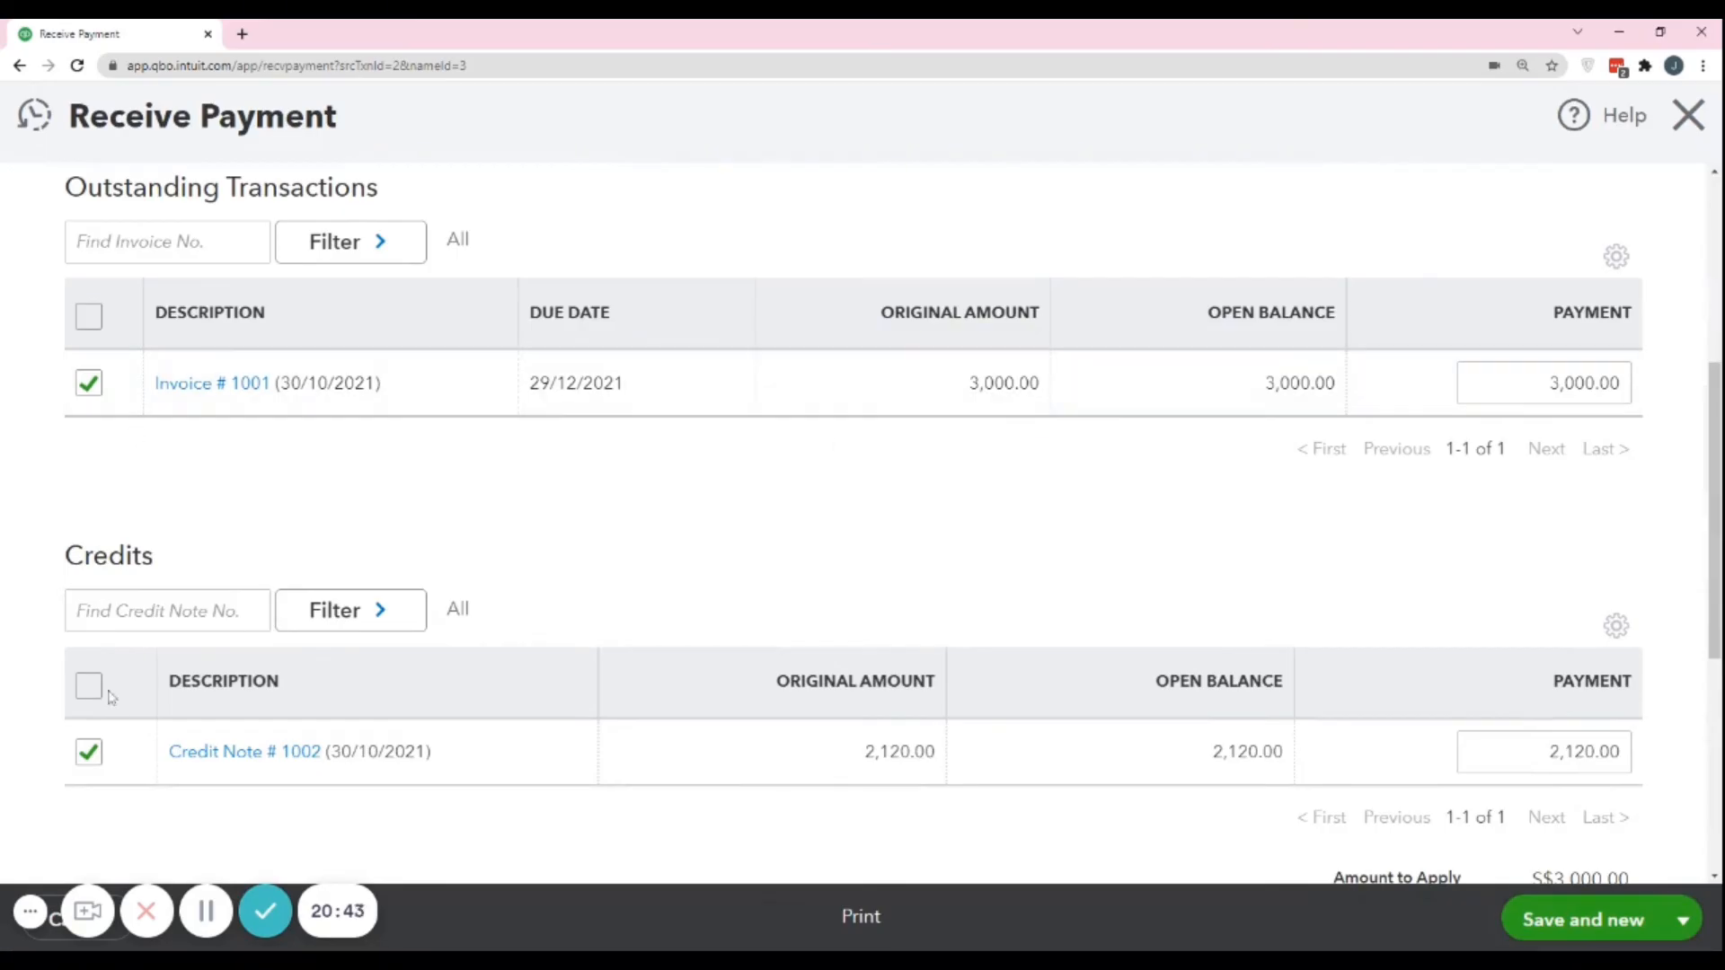
click(89, 753)
click(89, 753)
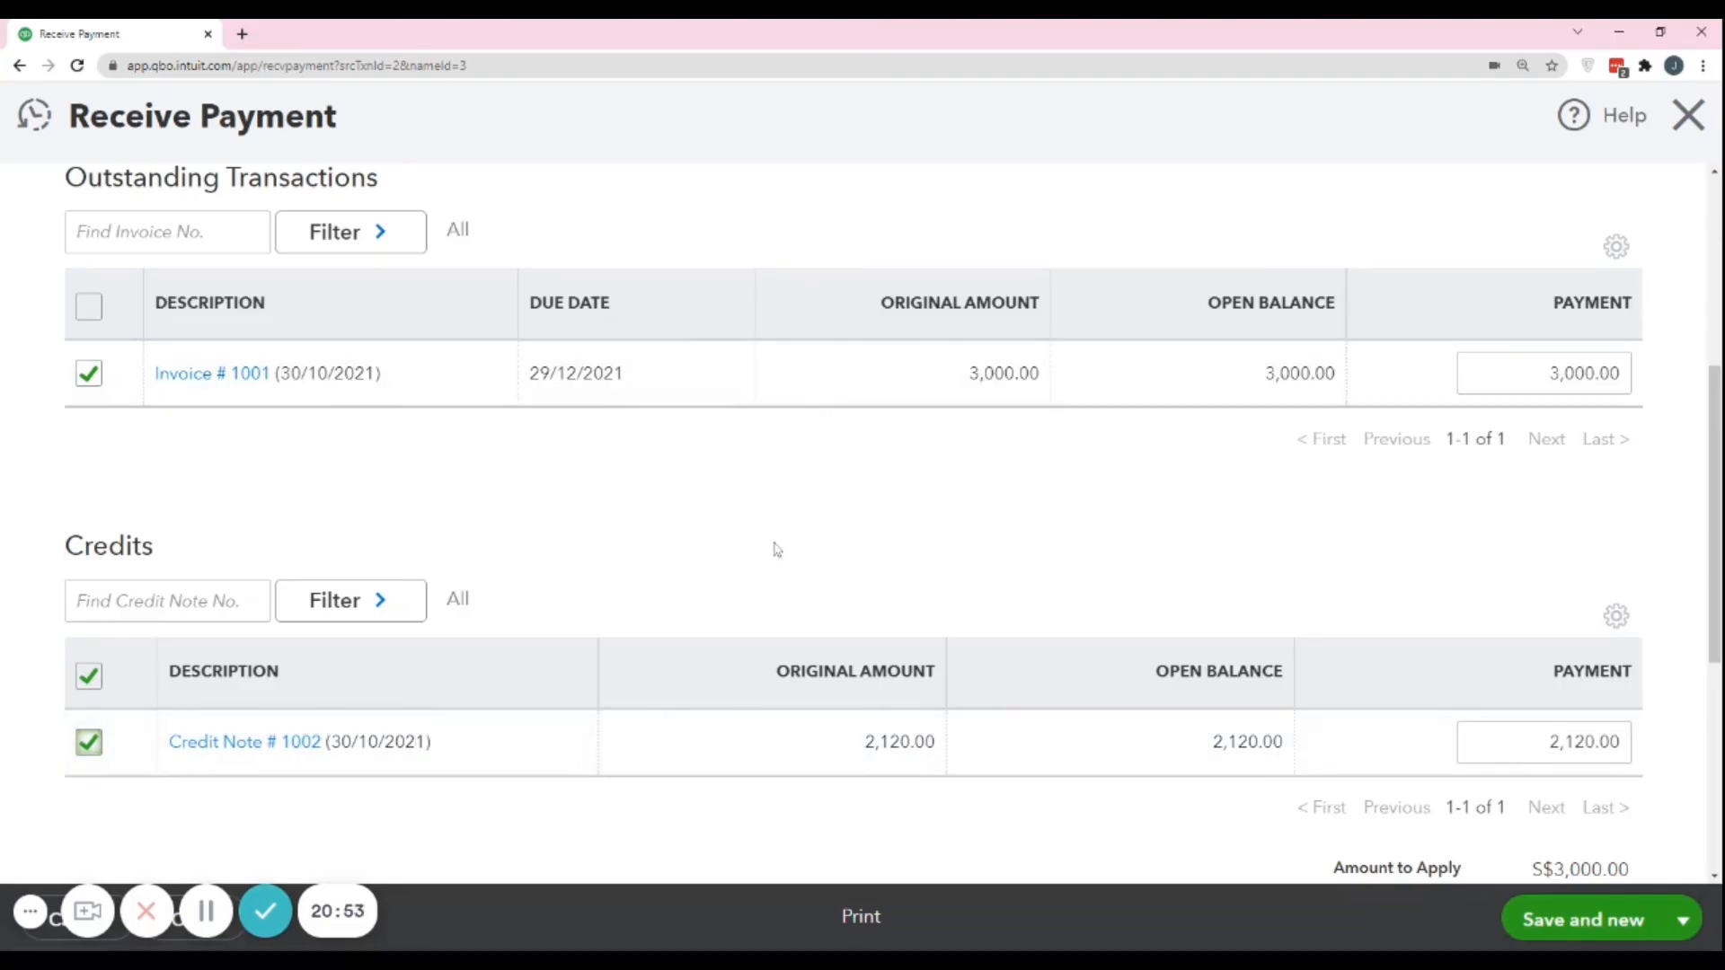
click(1682, 920)
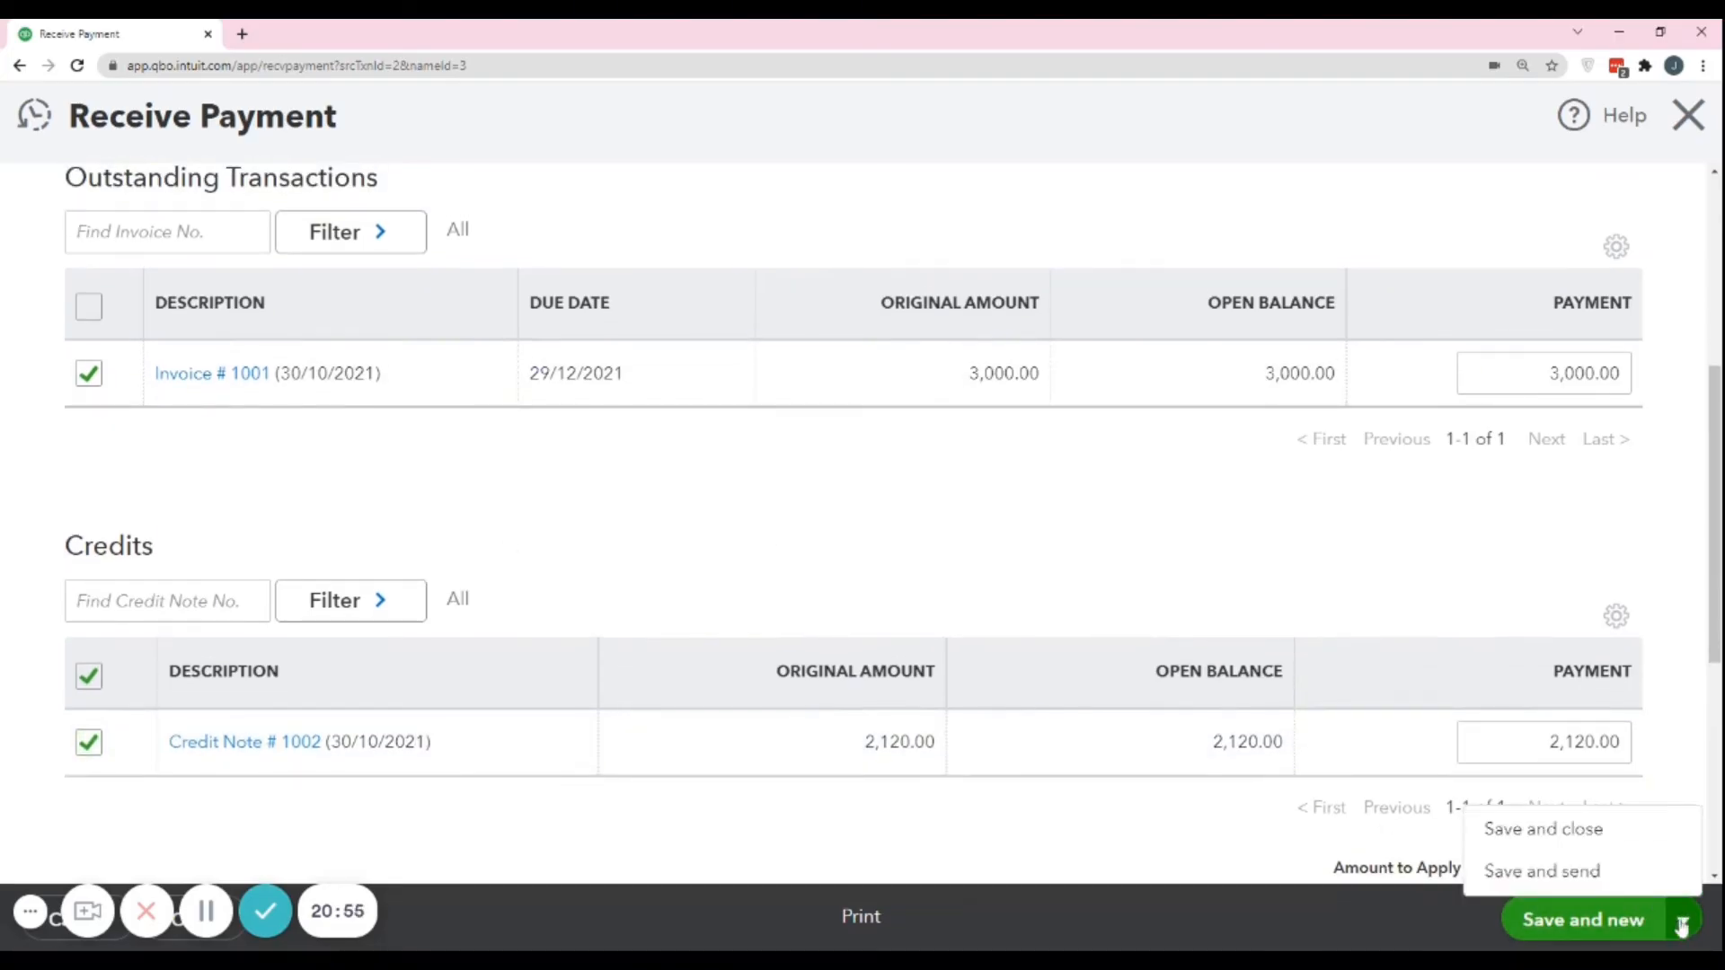
click(1543, 828)
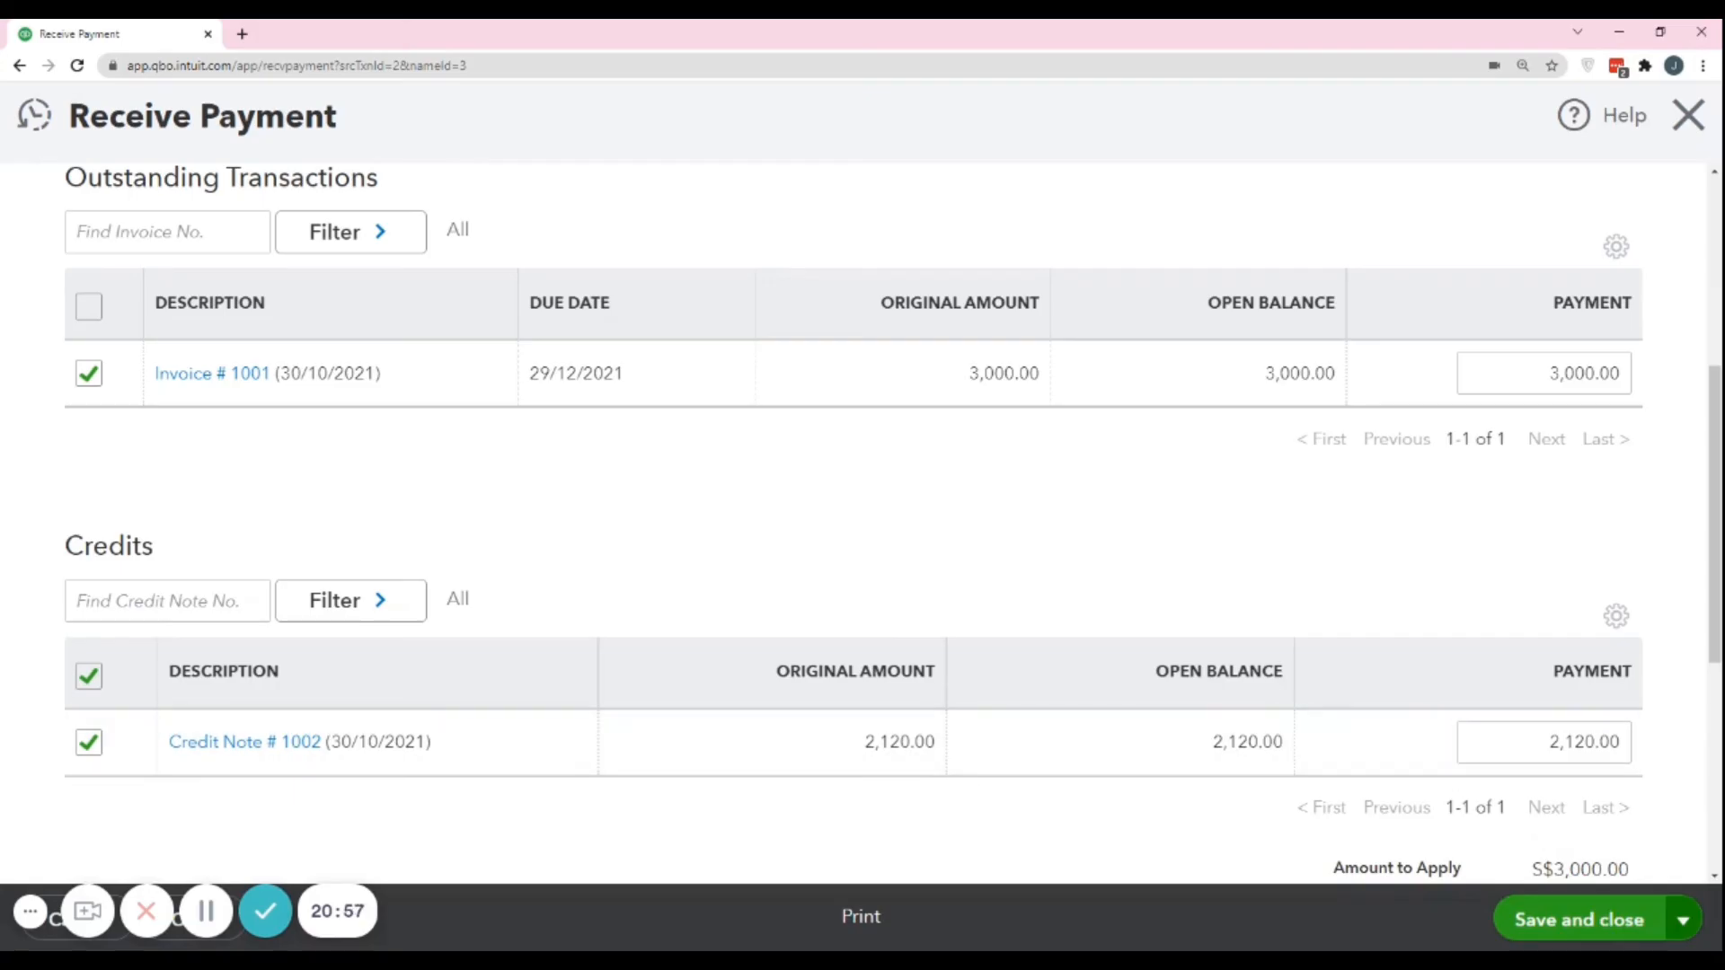